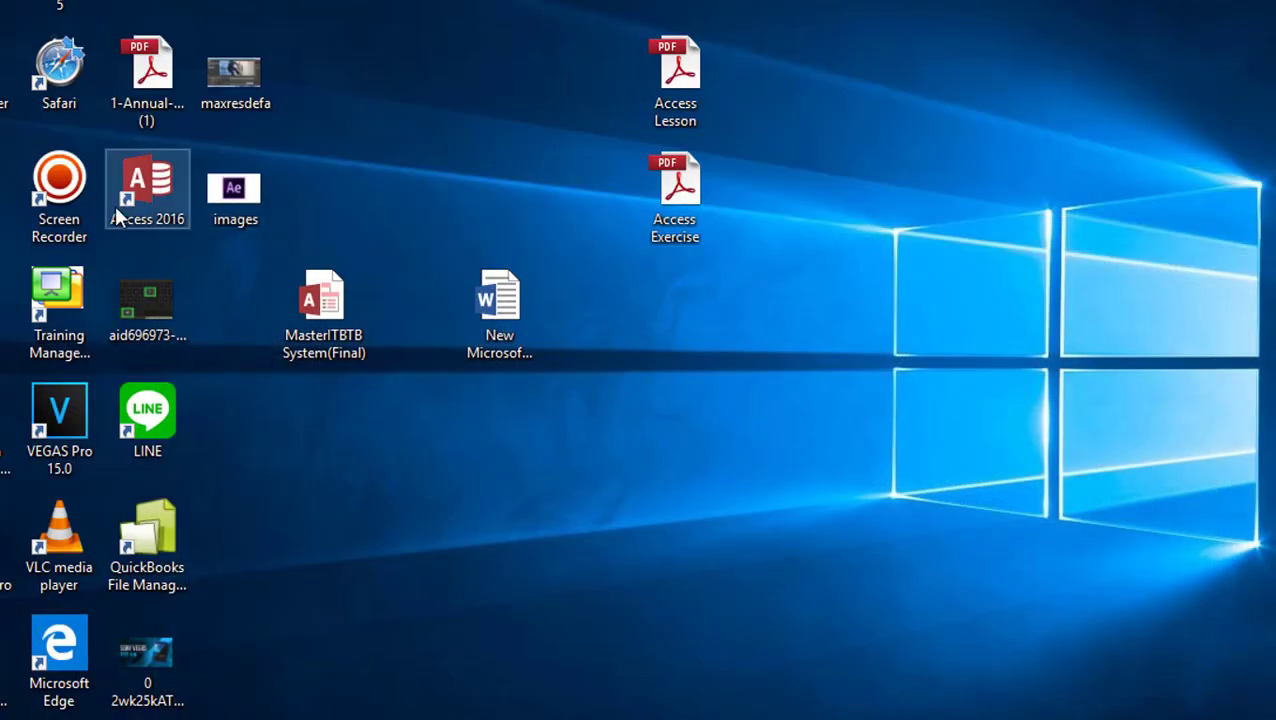
Launch Access 2016 and open the Student Management System database from the Recent list
double_click(115, 205)
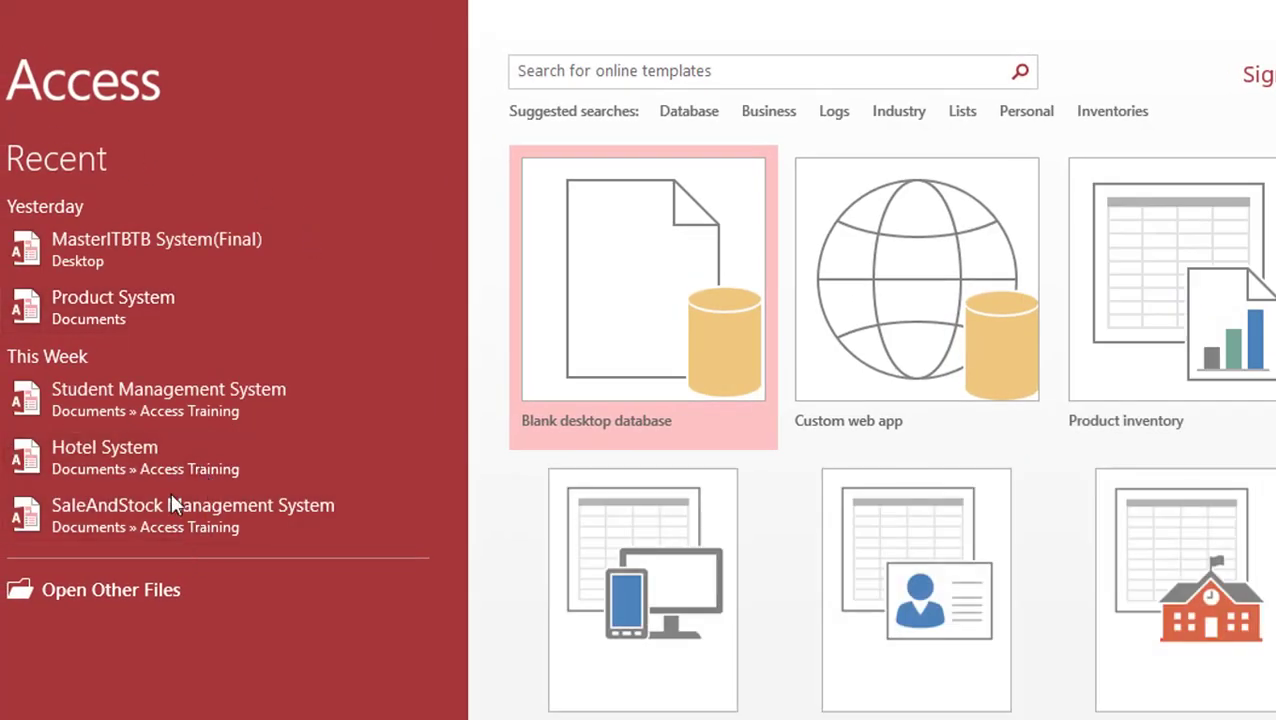
click(151, 396)
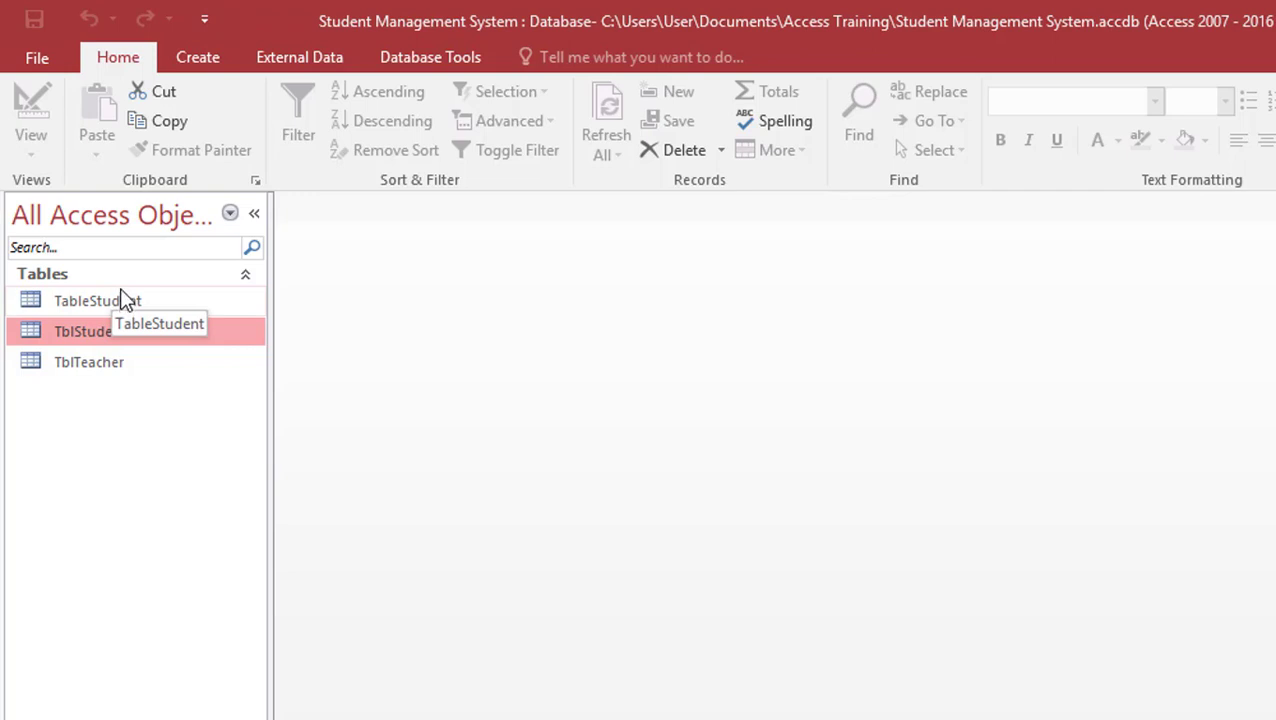
Open TblTeacher's records, then switch the table to Design View
click(95, 365)
double_click(95, 366)
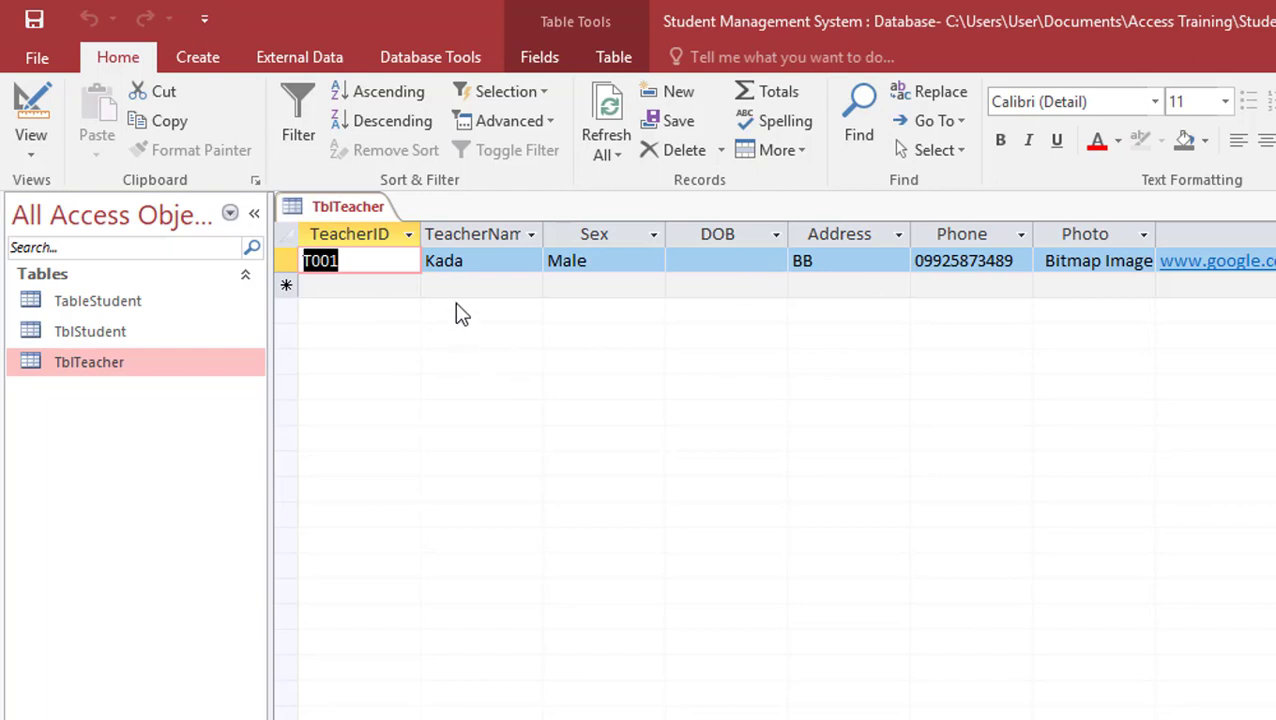
click(375, 286)
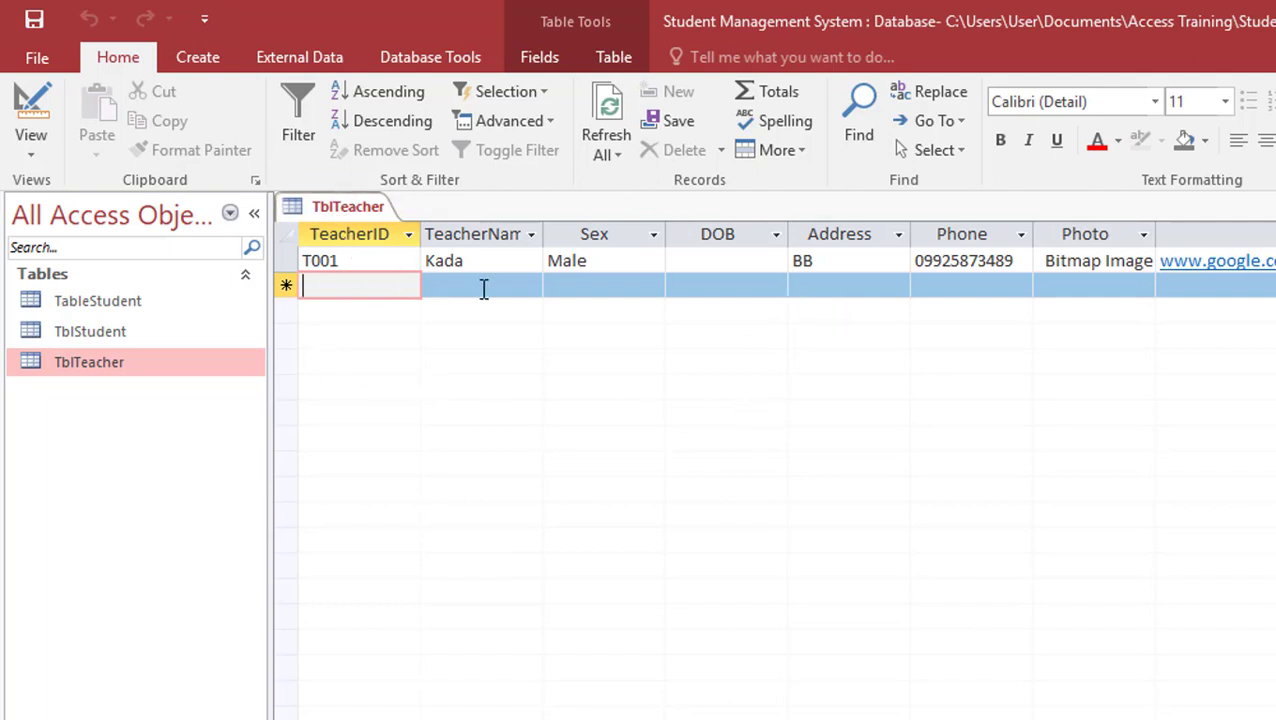
click(46, 97)
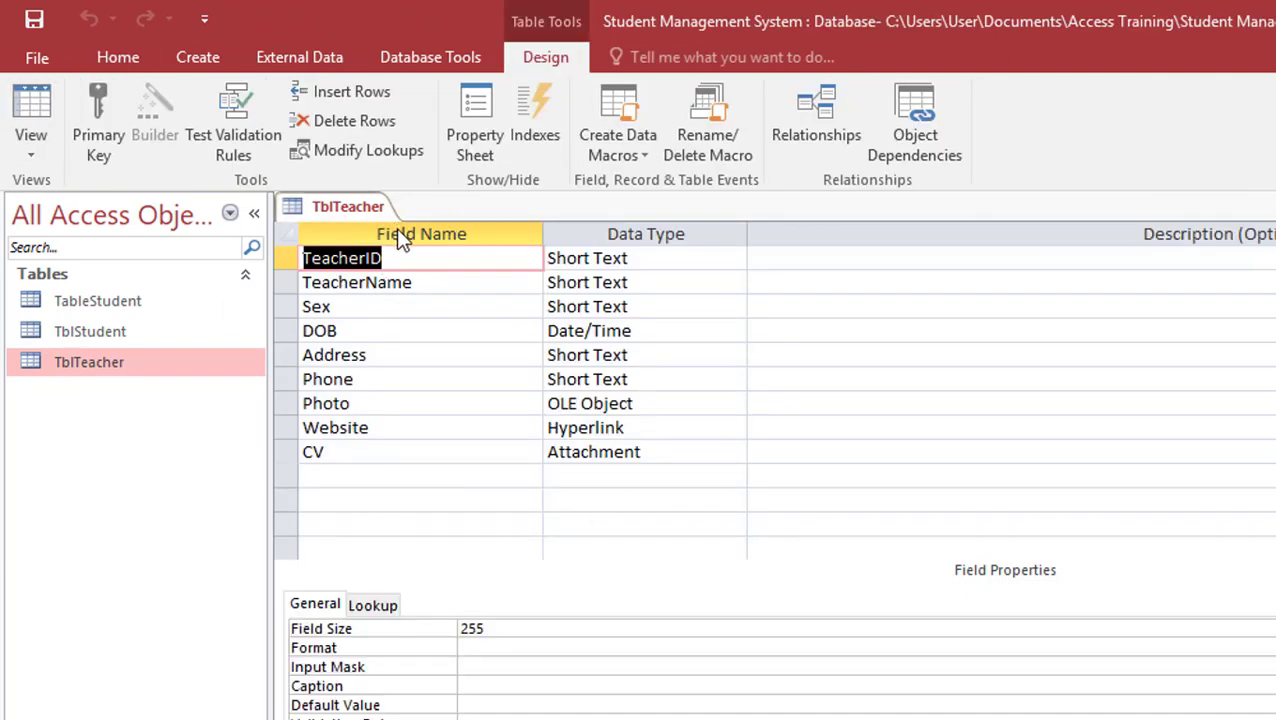
click(323, 379)
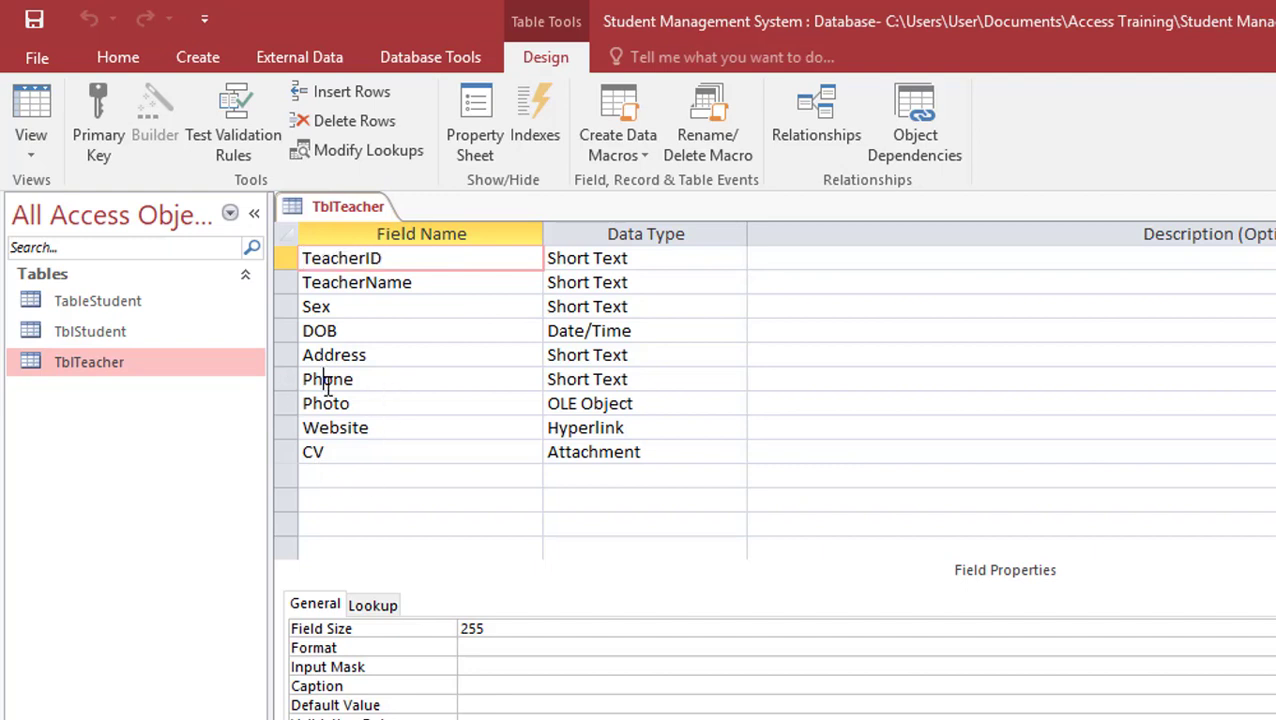
click(690, 252)
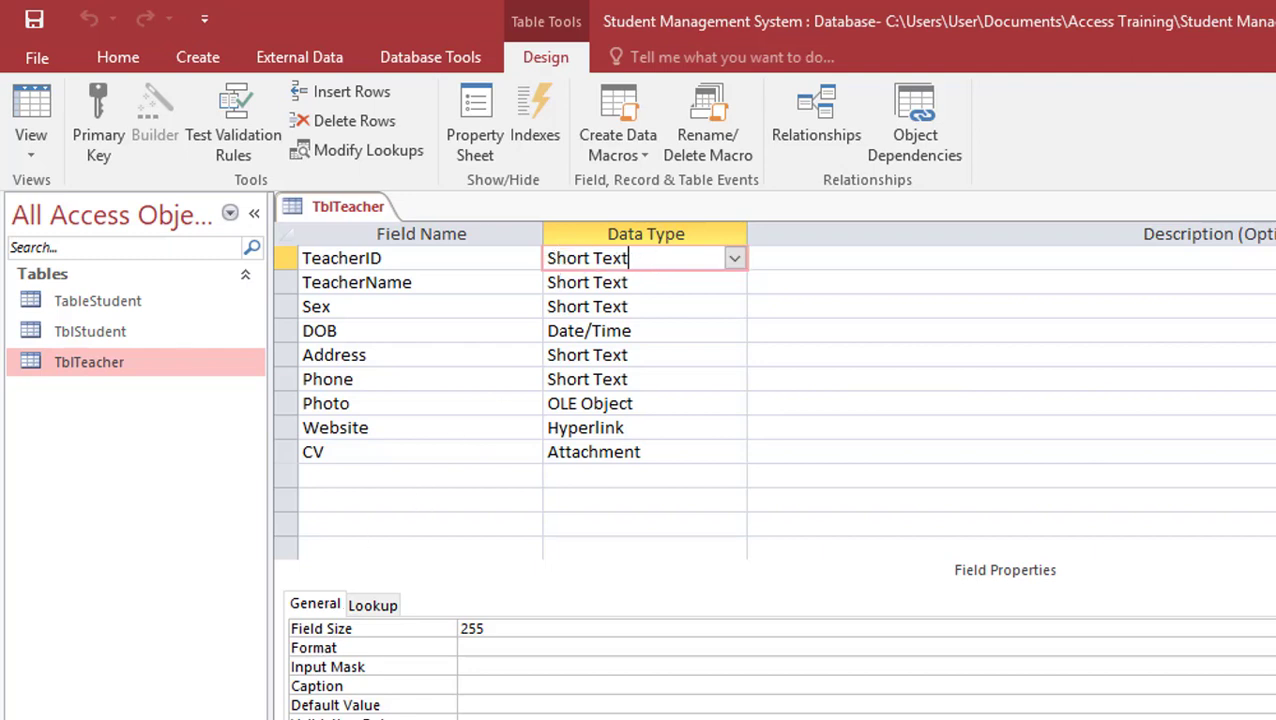
click(594, 336)
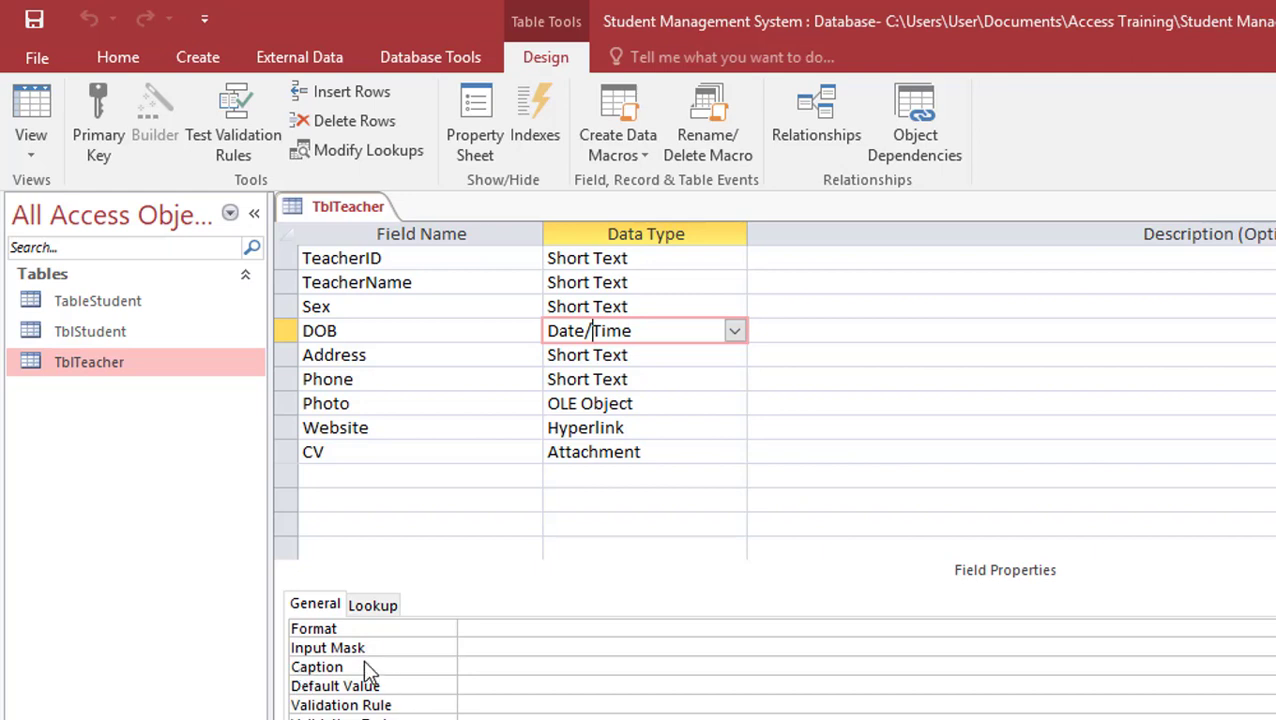
click(595, 427)
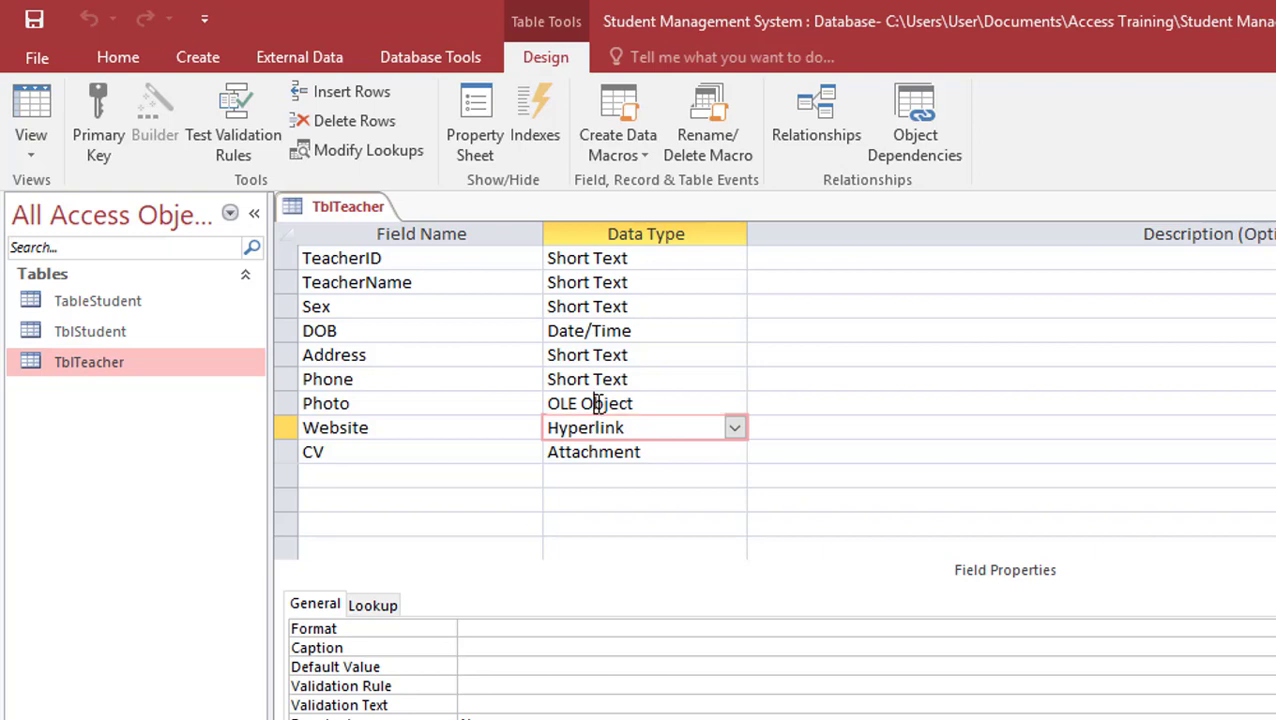
click(596, 403)
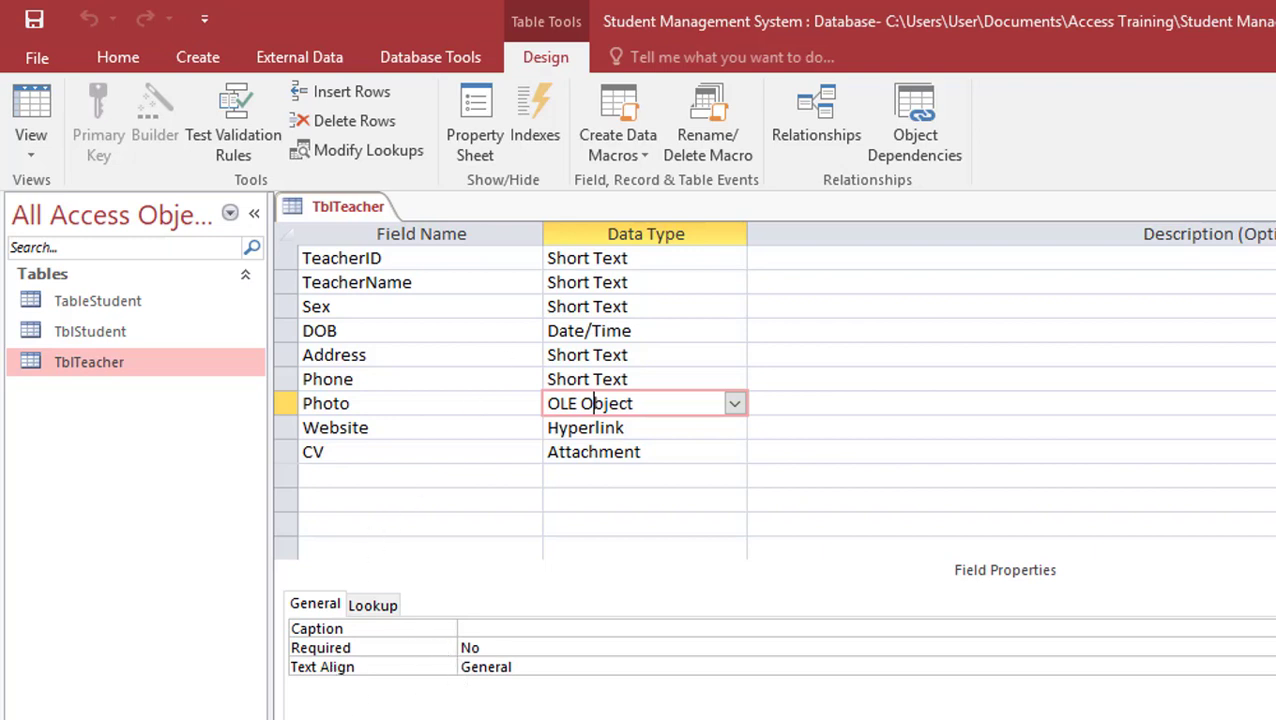
click(578, 258)
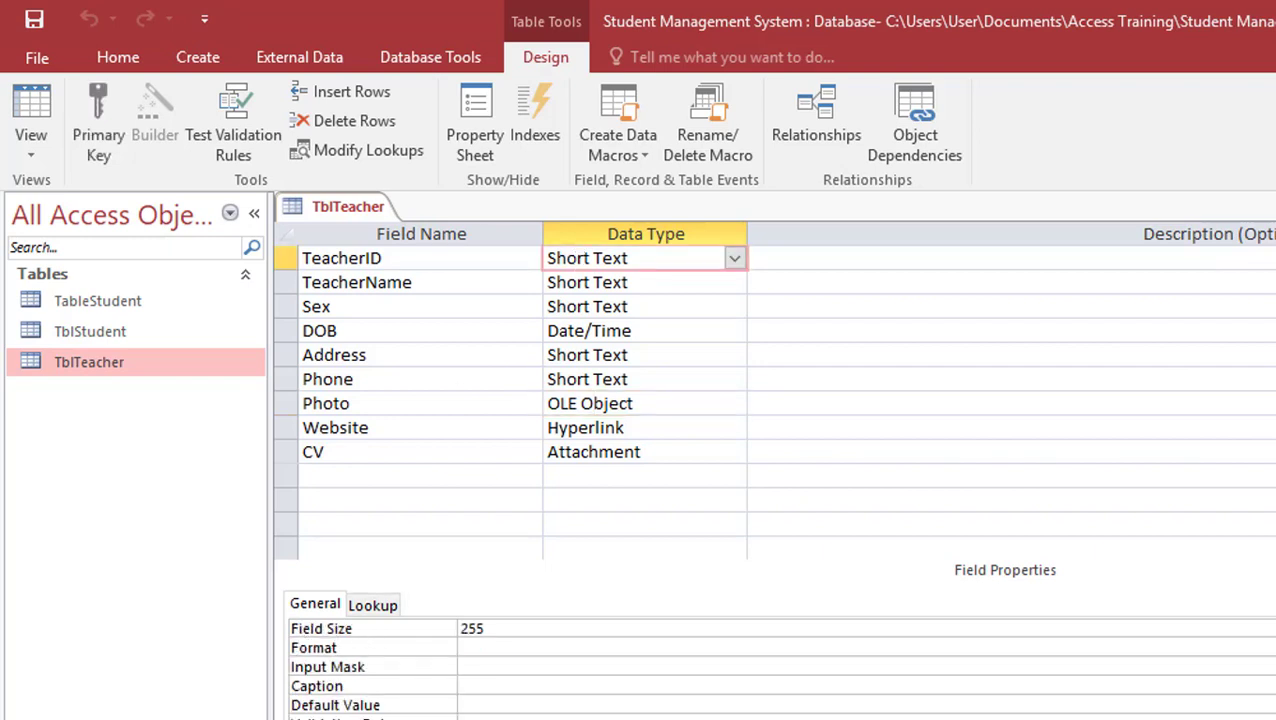
Check the 255 Field Size of TeacherID and TeacherName, then return to Datasheet View
click(366, 631)
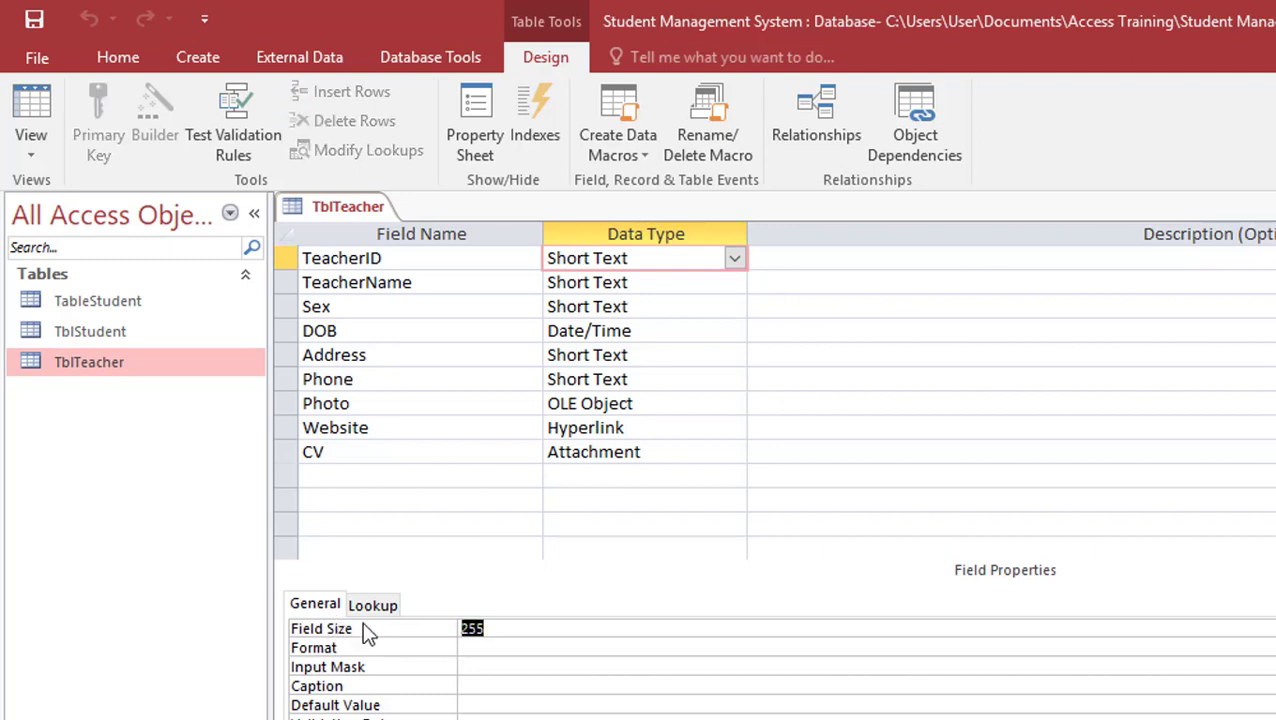
click(513, 624)
click(576, 276)
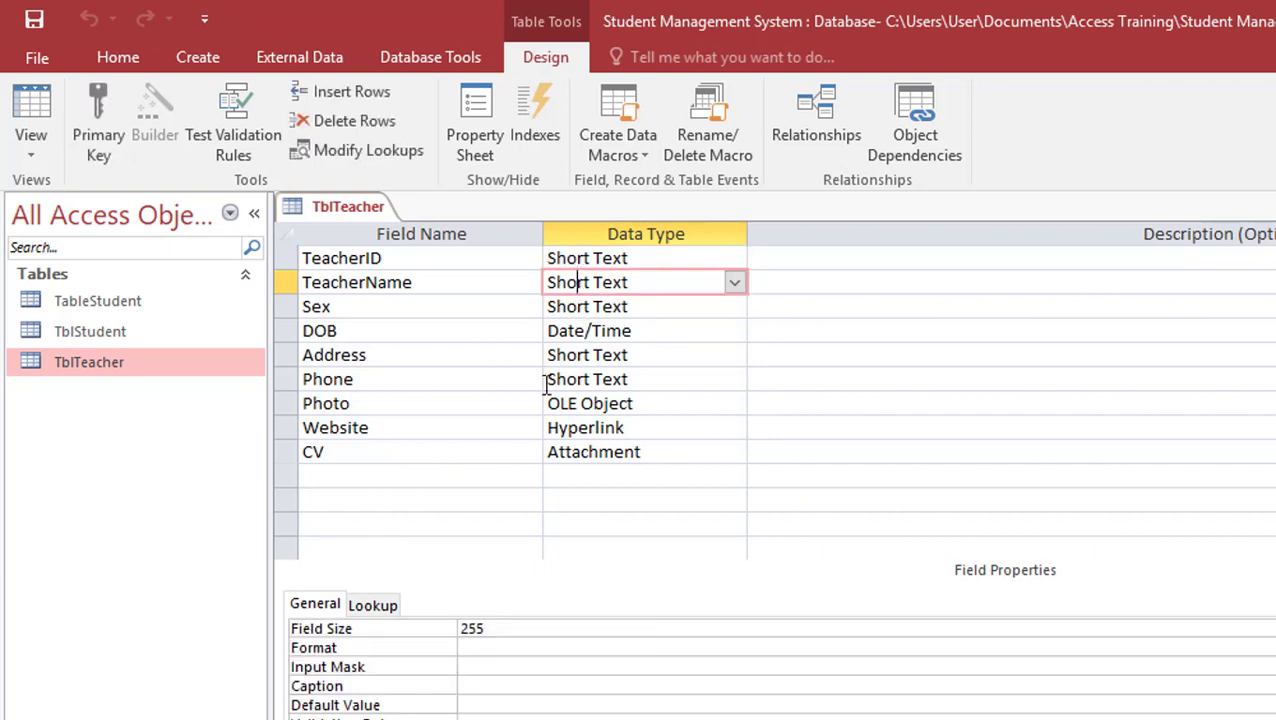
click(526, 624)
drag(521, 624, 441, 626)
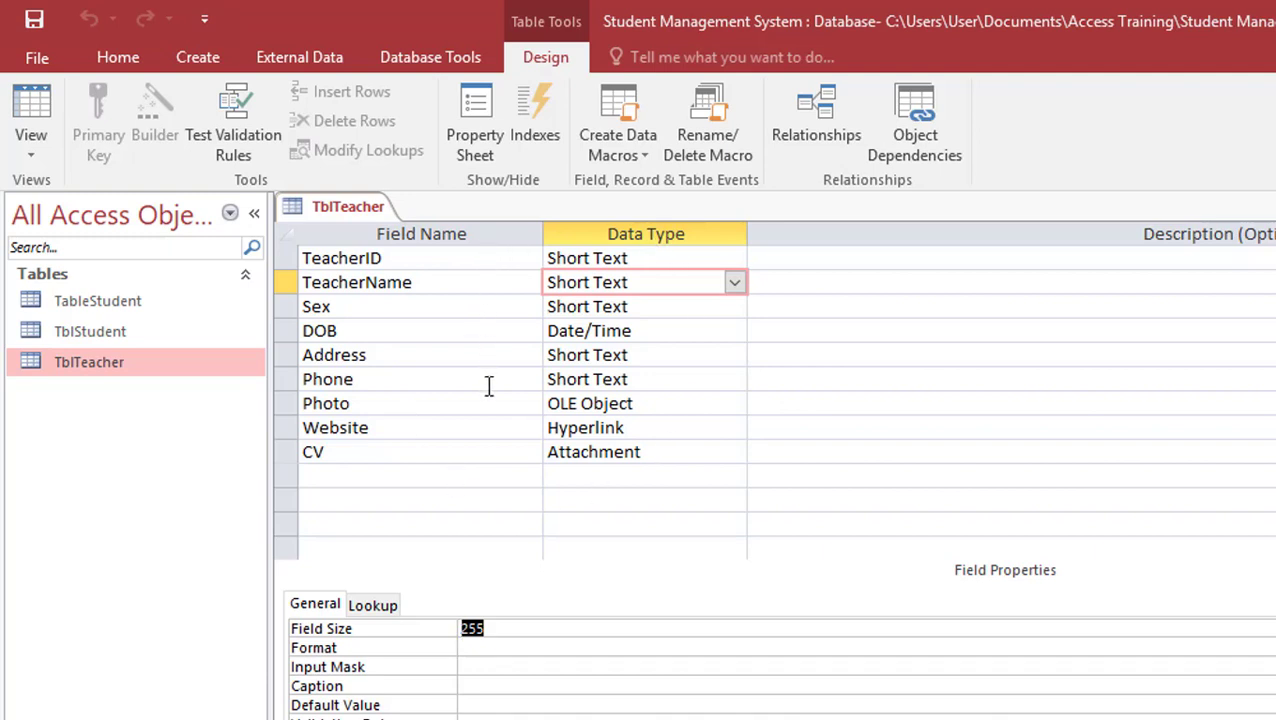
click(506, 630)
click(20, 100)
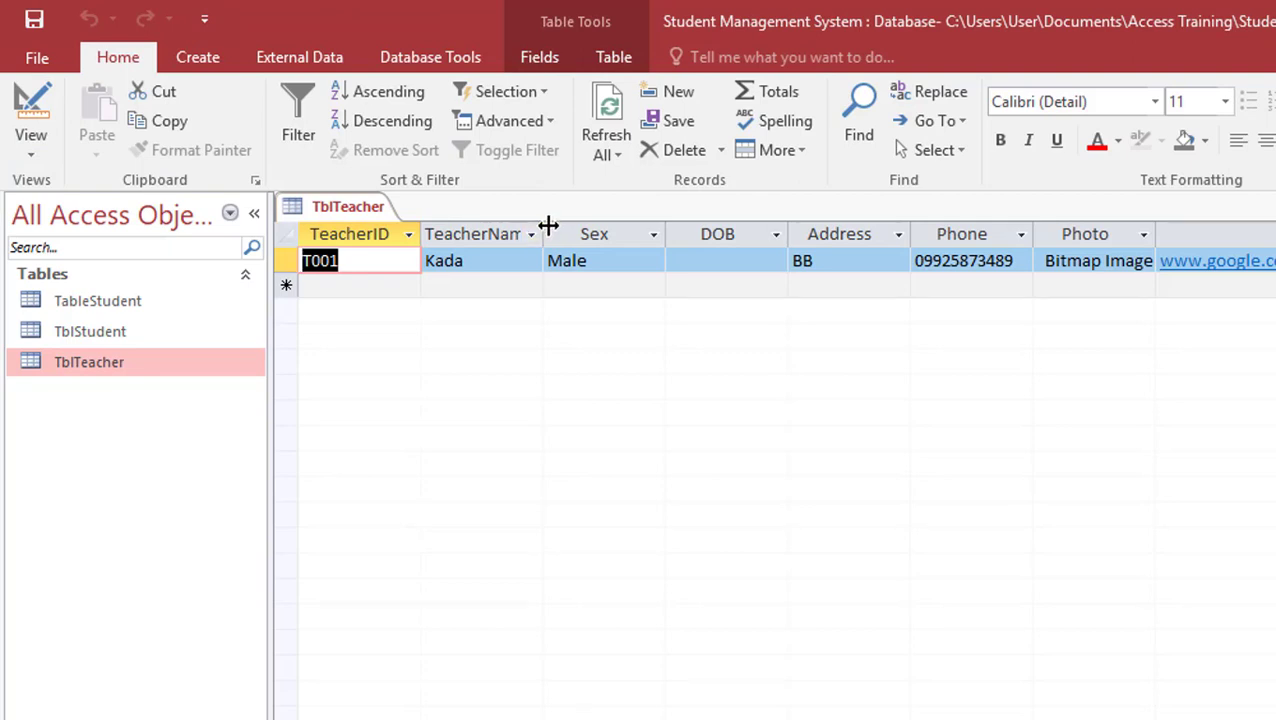
Widen the TeacherName column and add a new teacher record named 'borasak'
drag(546, 226, 596, 239)
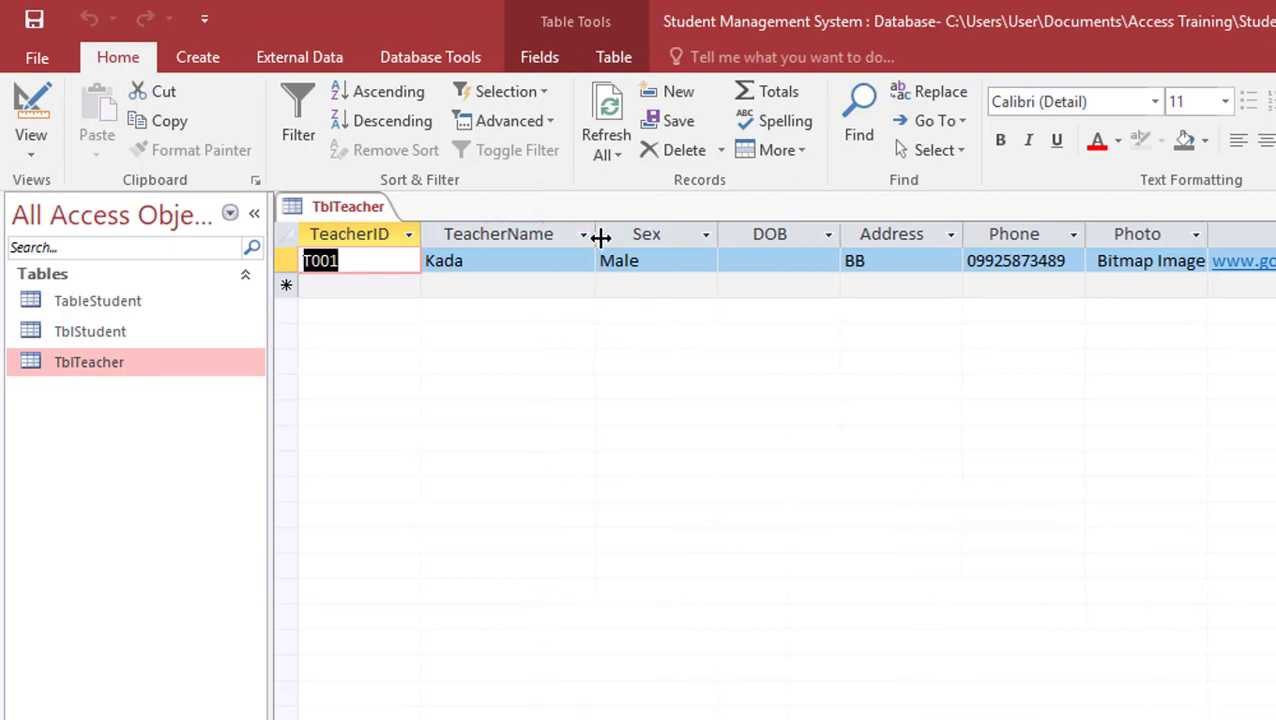
click(542, 256)
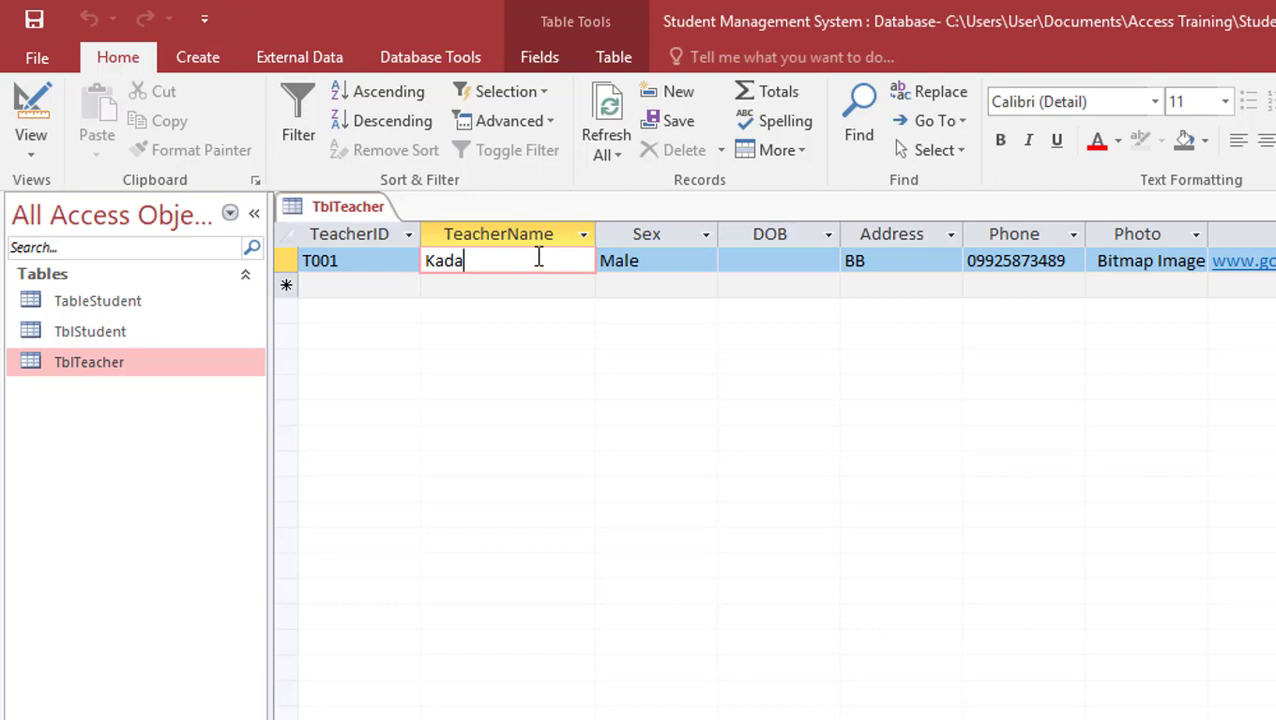
click(515, 288)
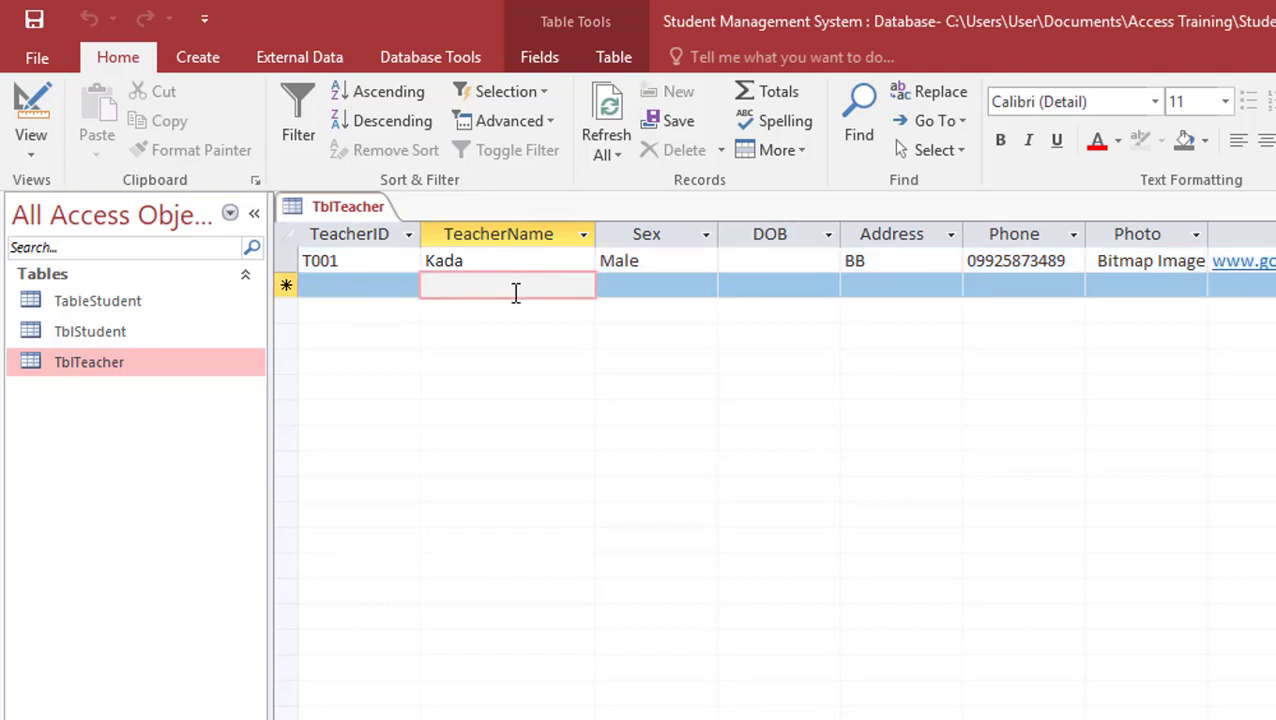
text(bor)
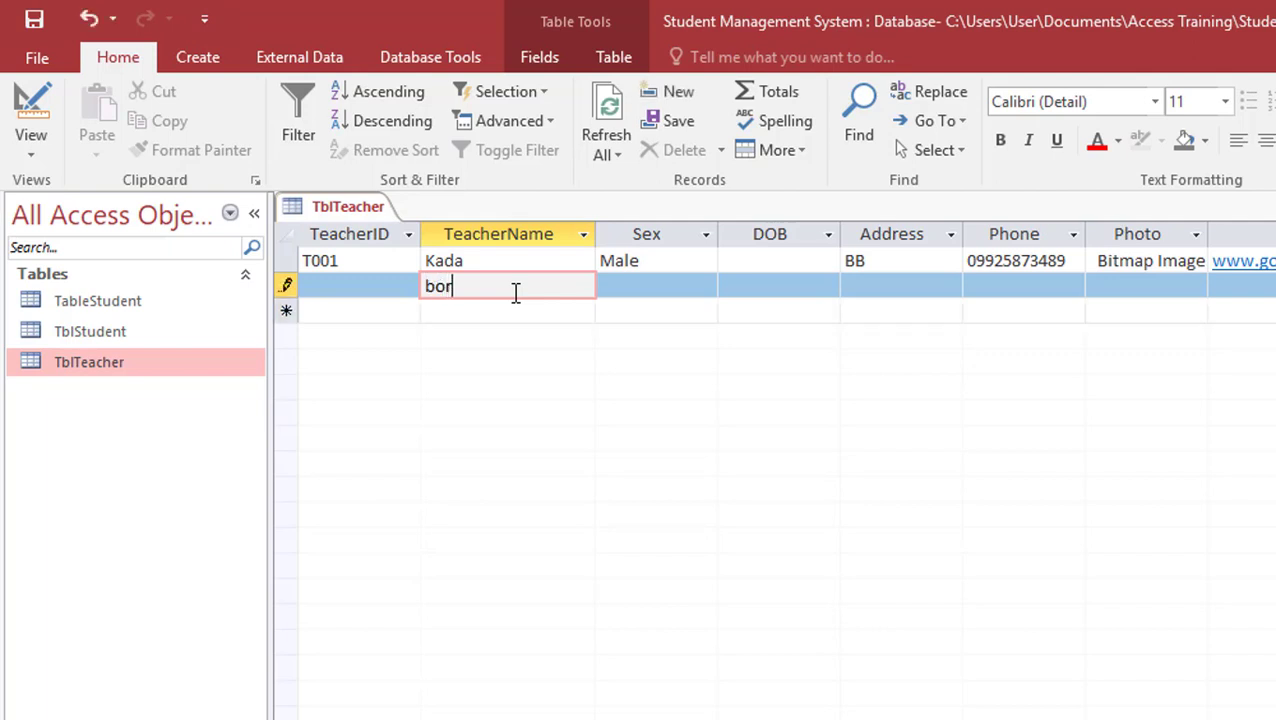
text(asak)
click(522, 263)
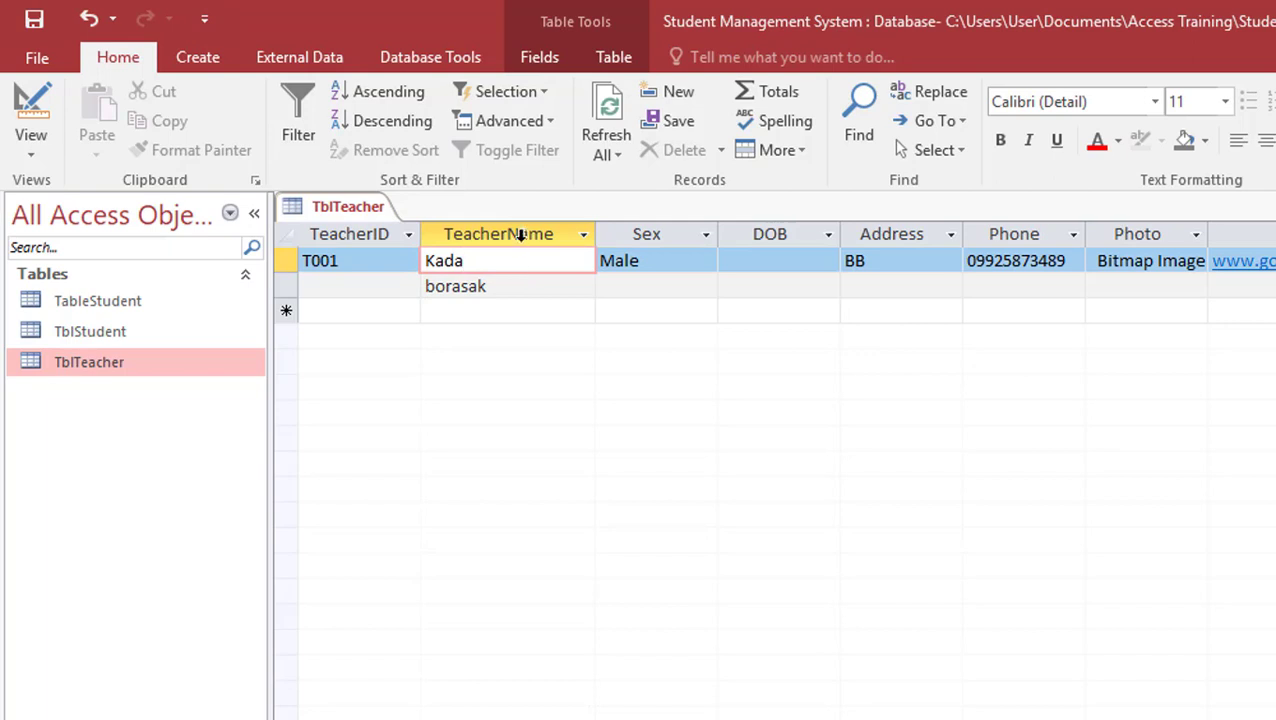
Review the two teacher names, then switch TblTeacher to Design View
click(514, 224)
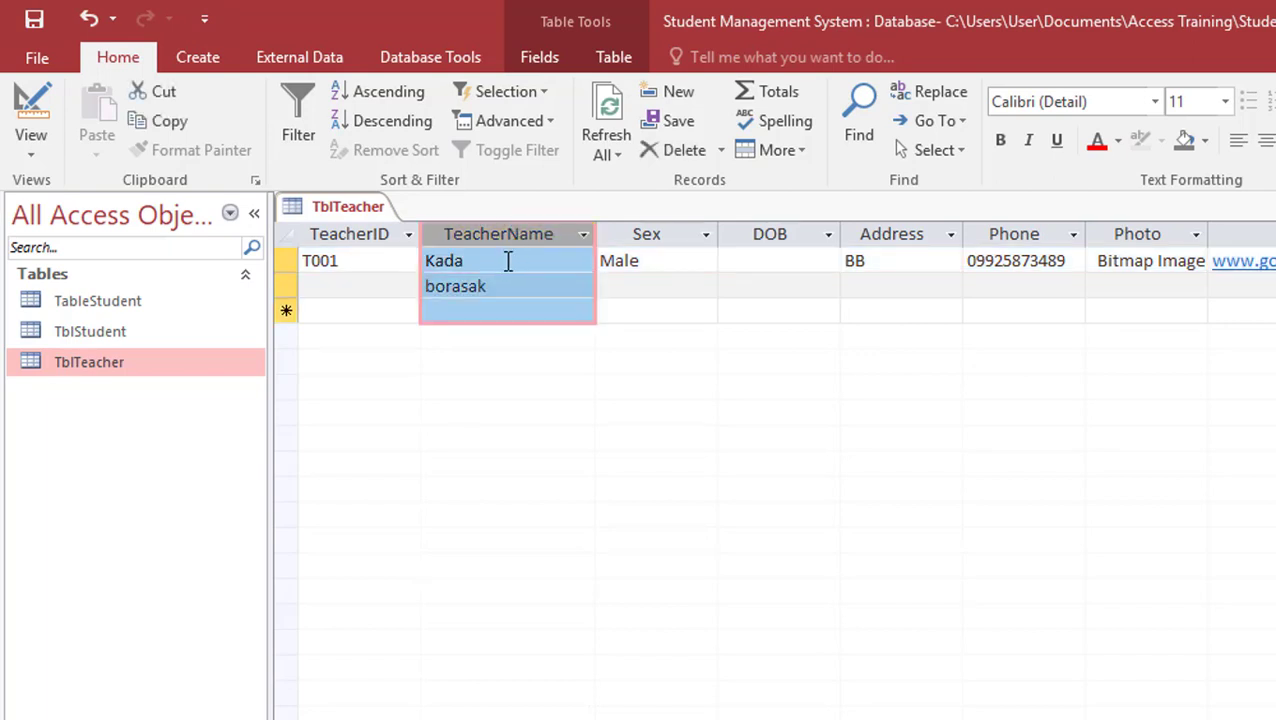
click(517, 312)
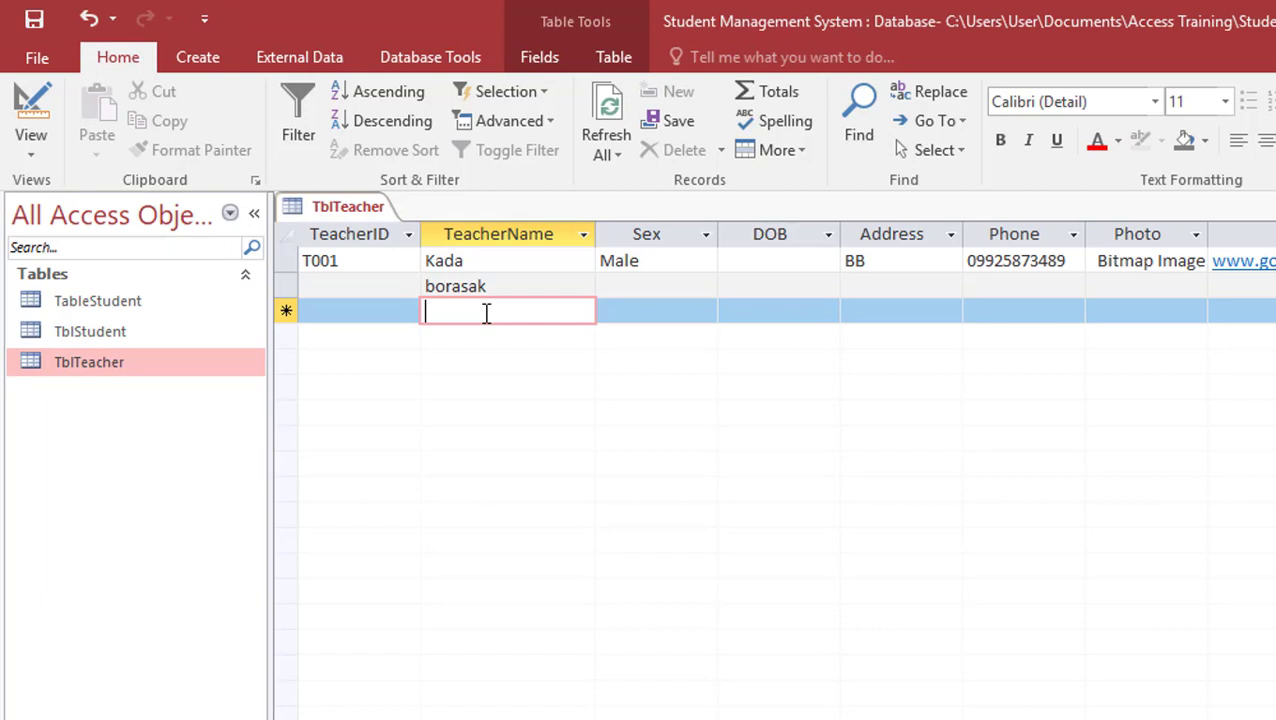
click(512, 260)
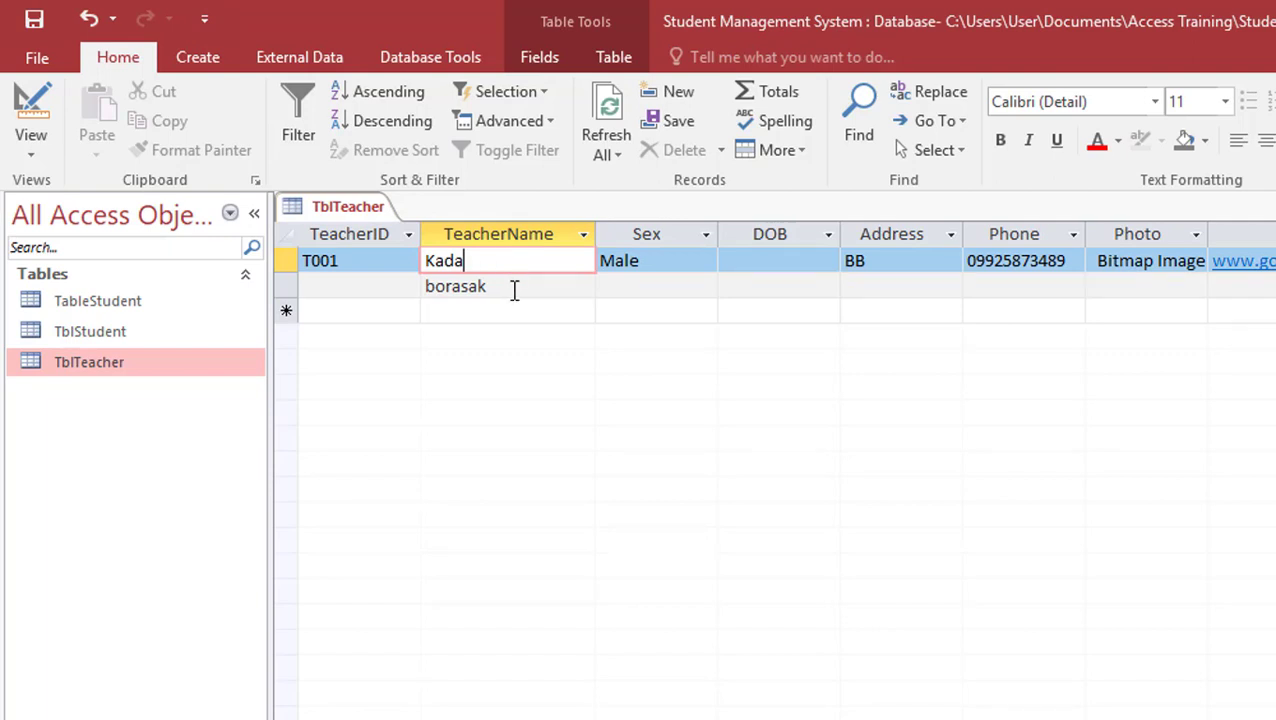
double_click(515, 288)
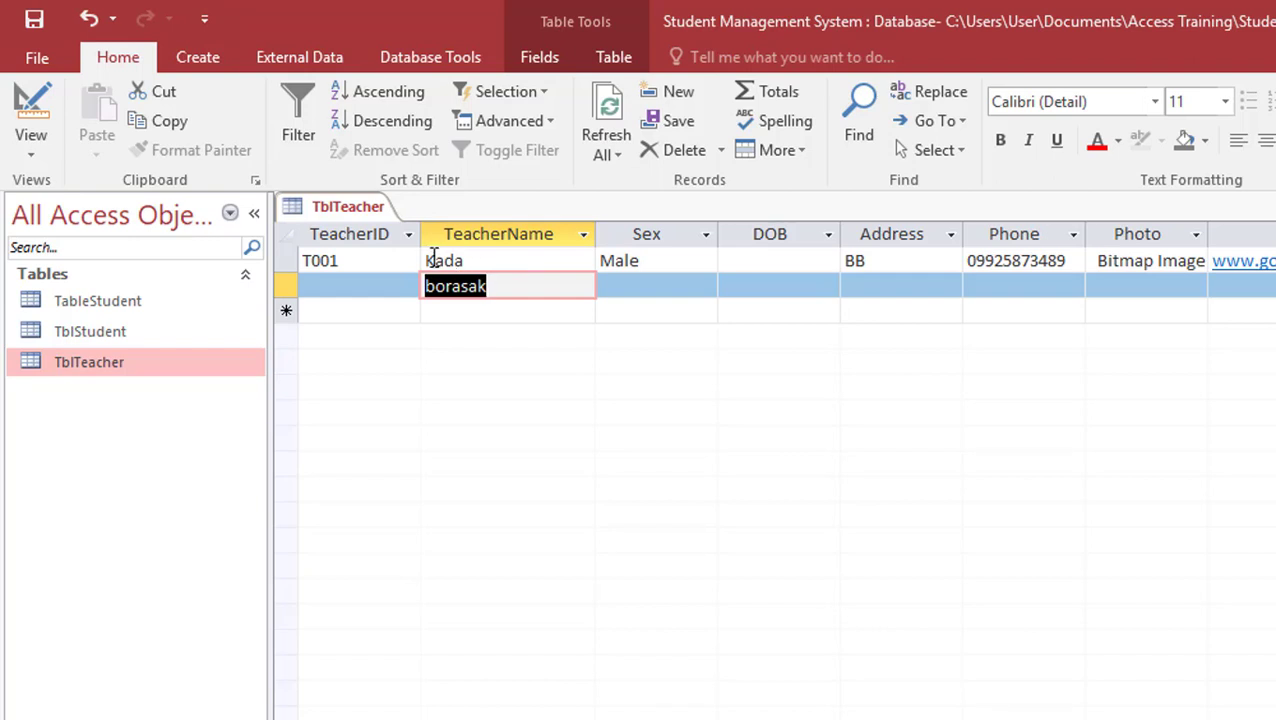
click(475, 258)
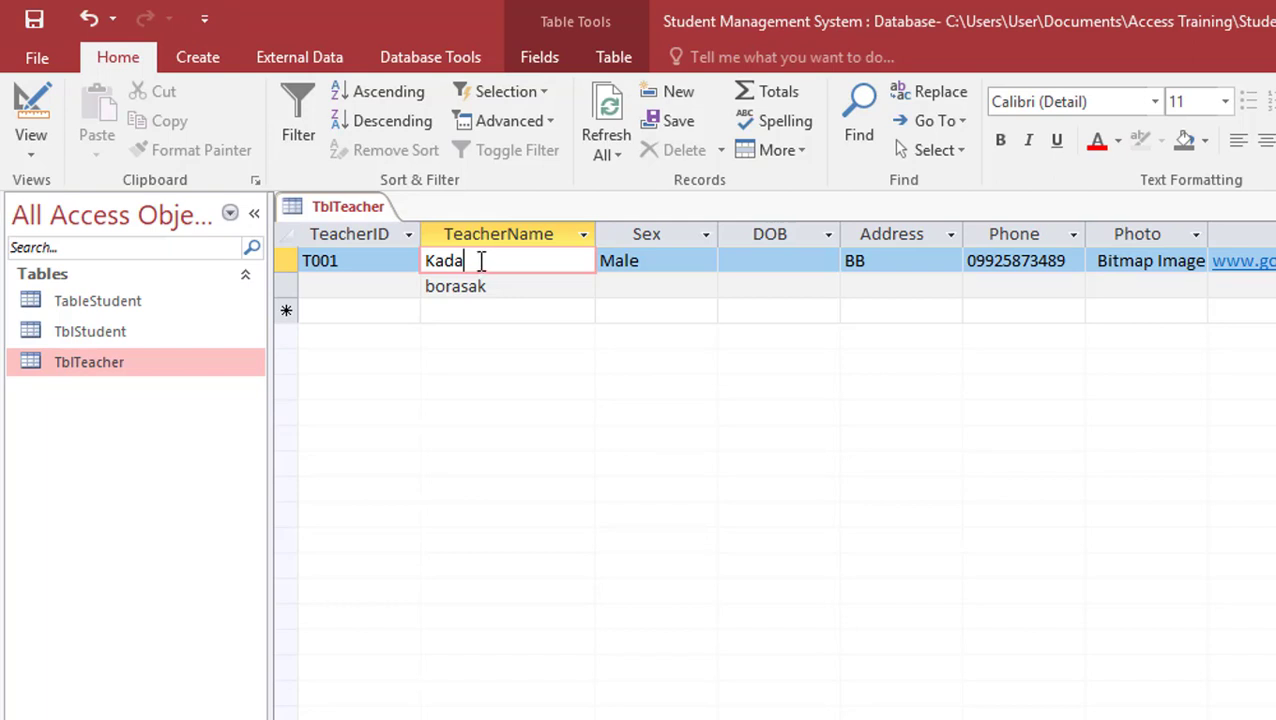
click(54, 93)
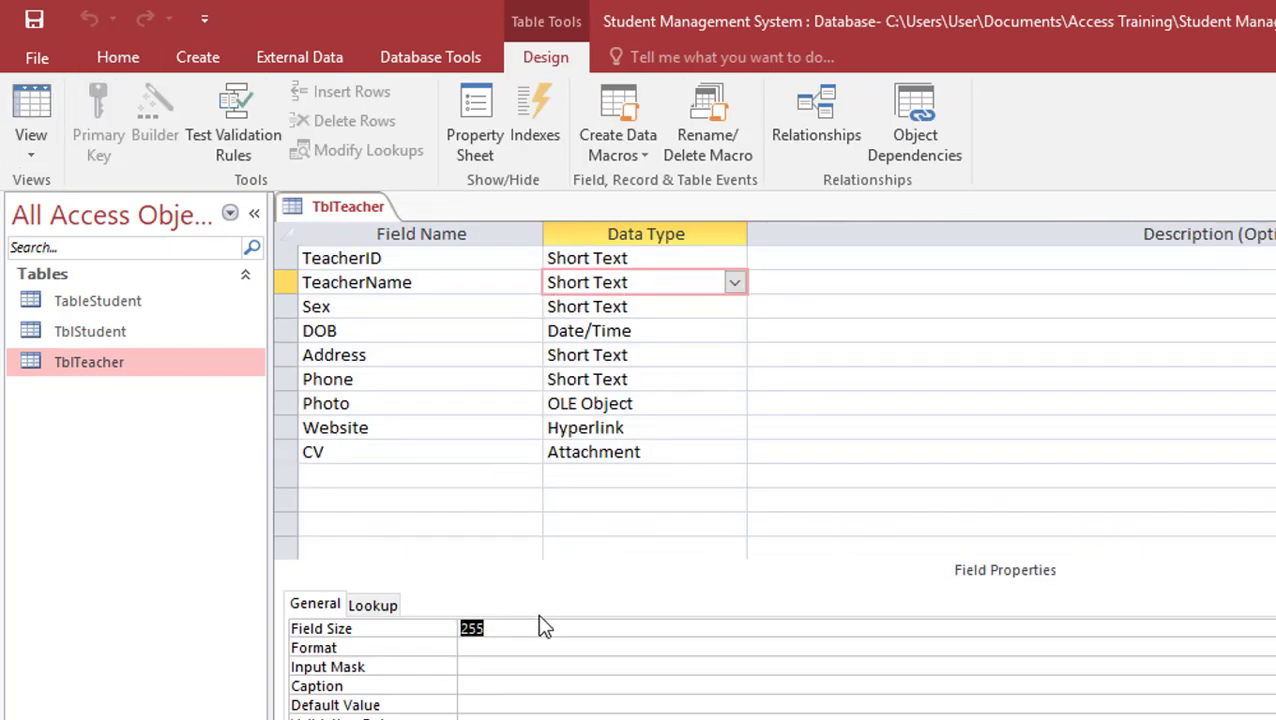
text(50)
click(622, 310)
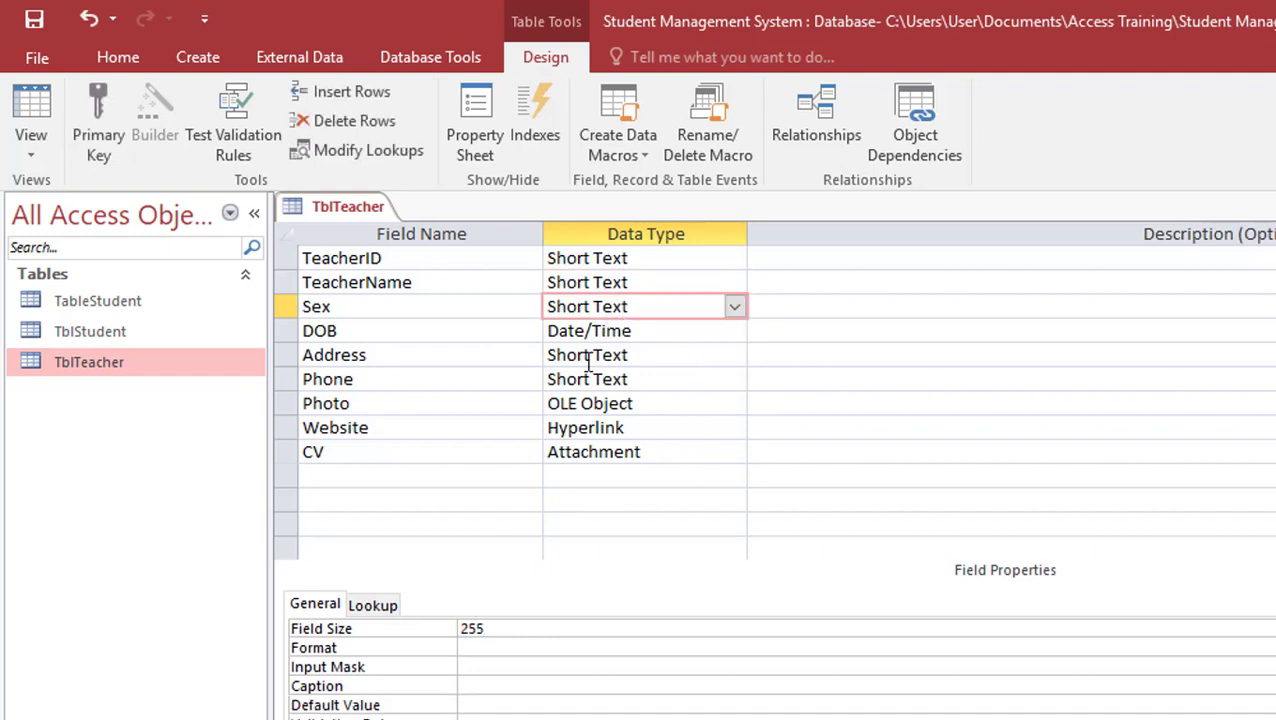
click(498, 626)
key(BackSpace)
key(BackSpace)
key(BackSpace)
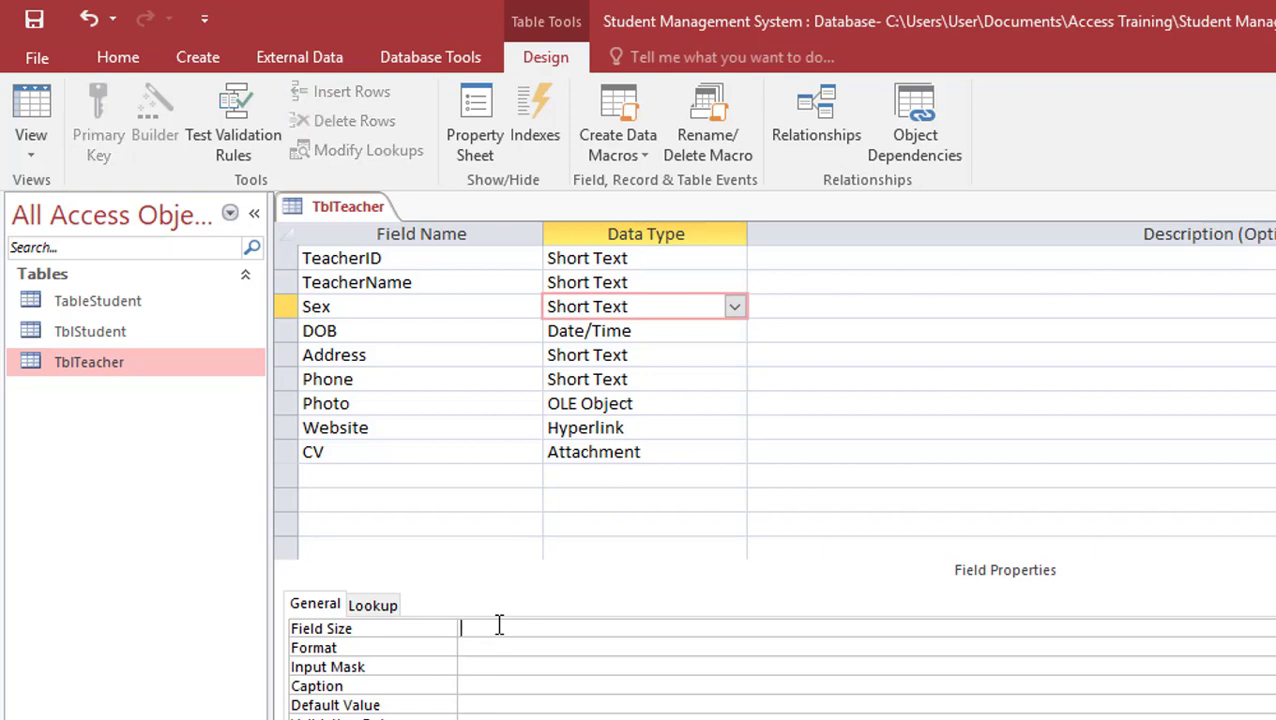
text(10)
click(589, 356)
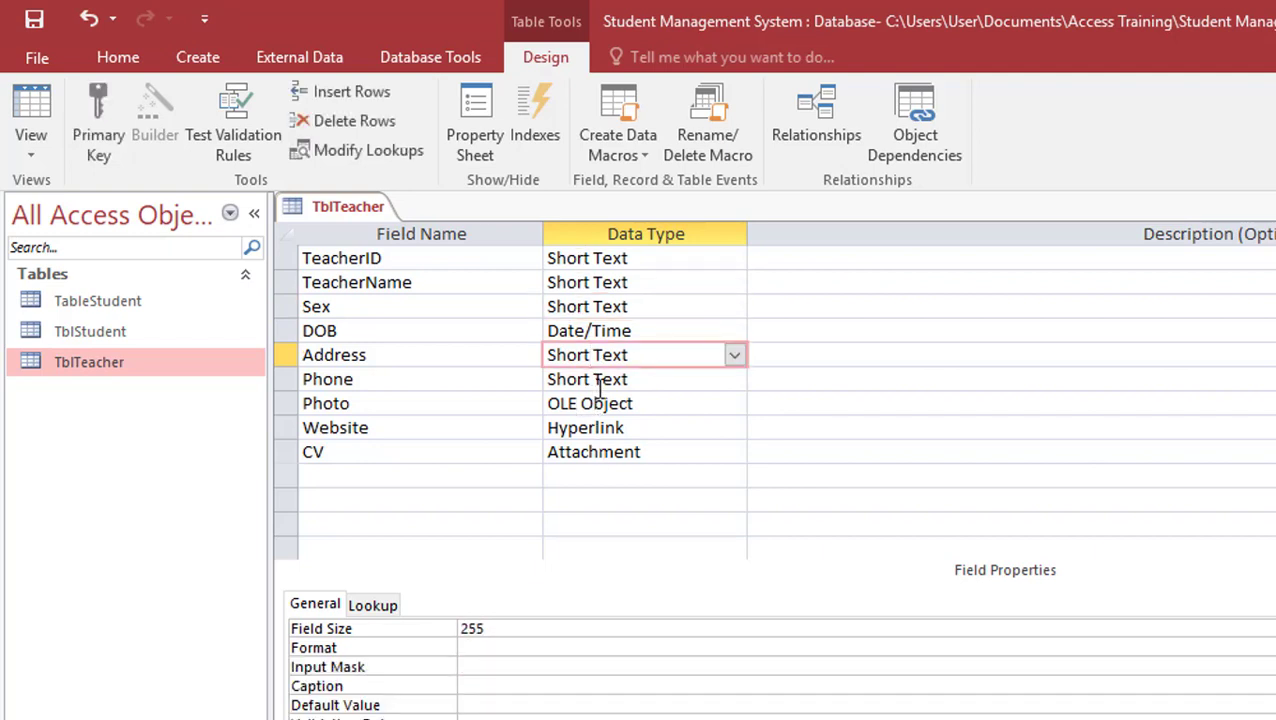
click(596, 380)
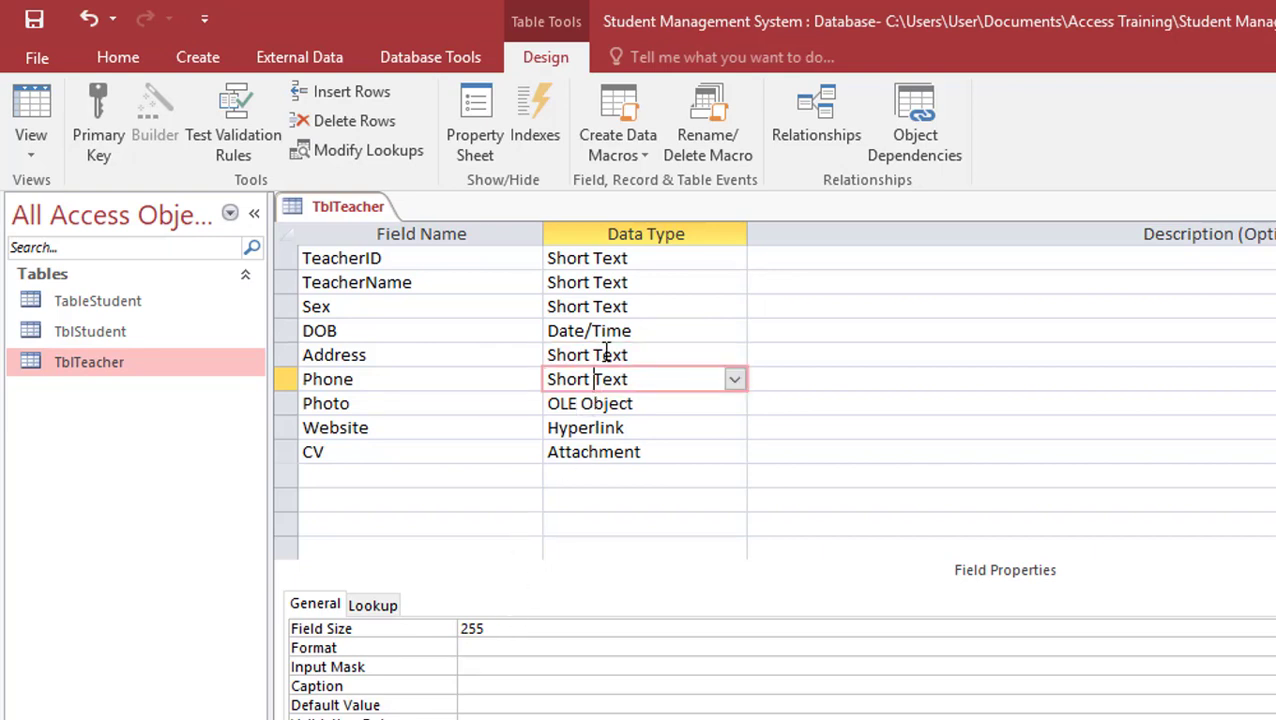
click(605, 353)
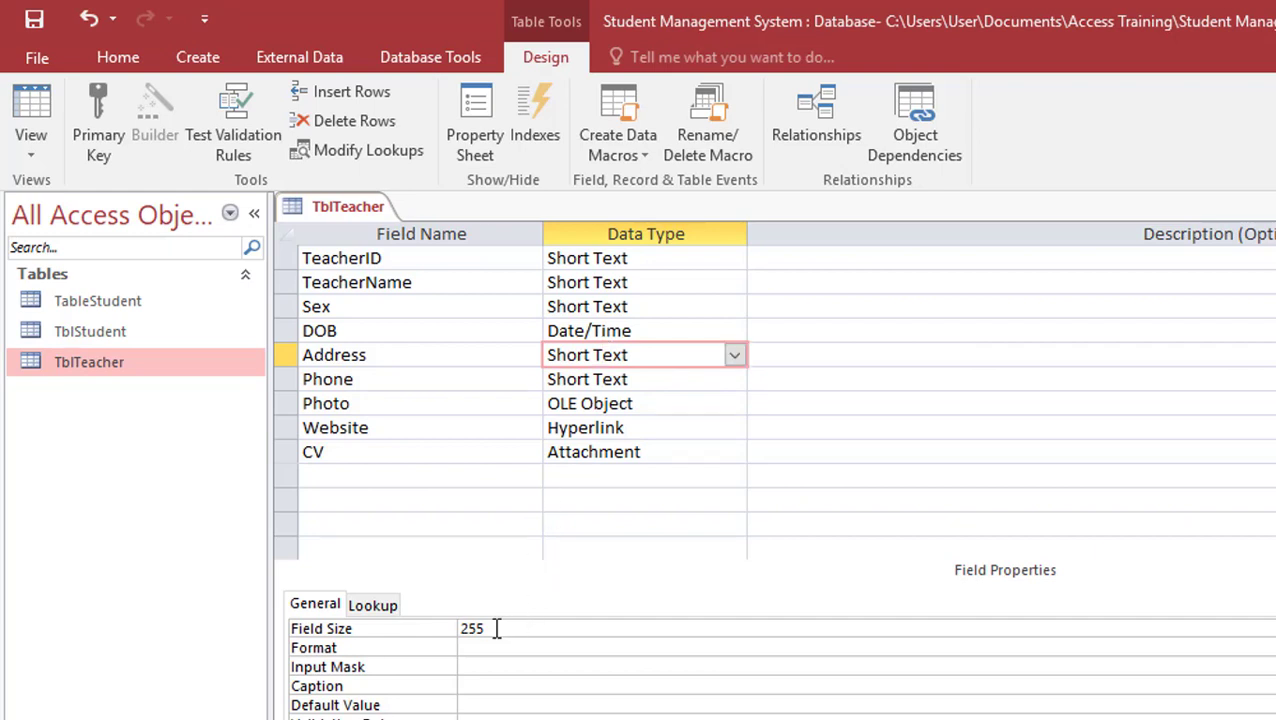
Switch Address to Long Text and back to Short Text, and set its Field Size to 50
click(735, 357)
click(722, 403)
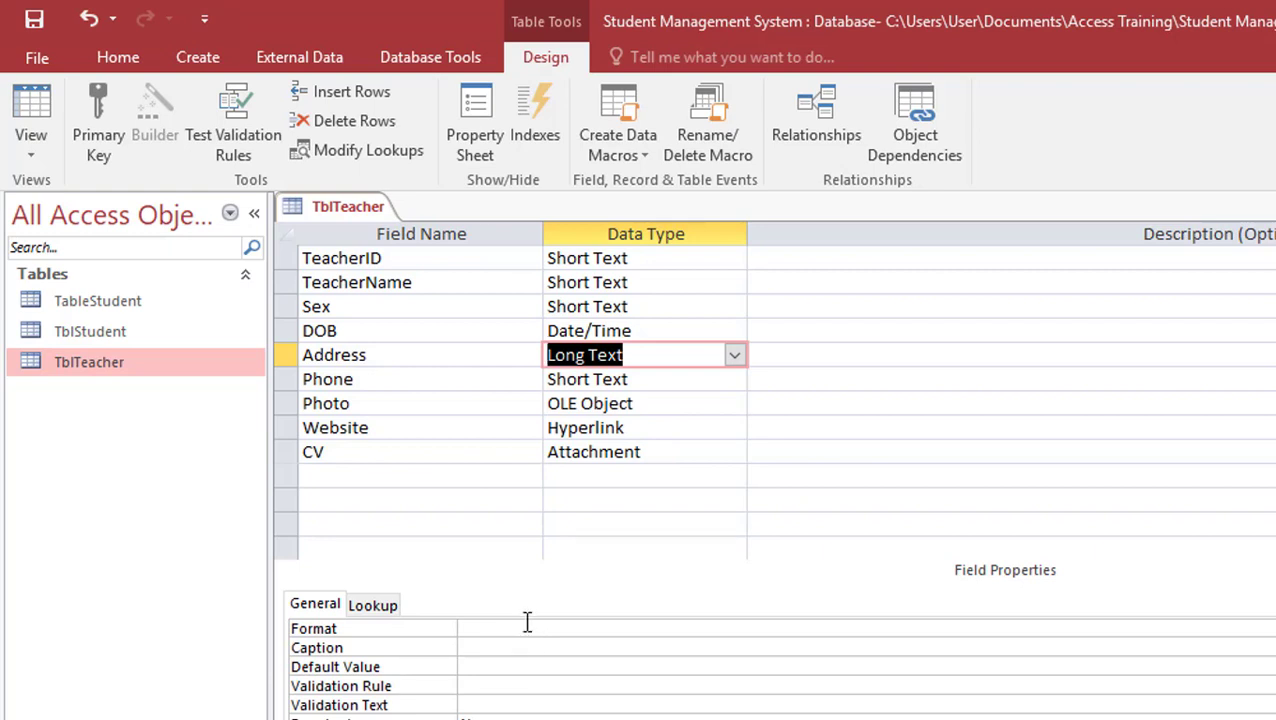
click(734, 354)
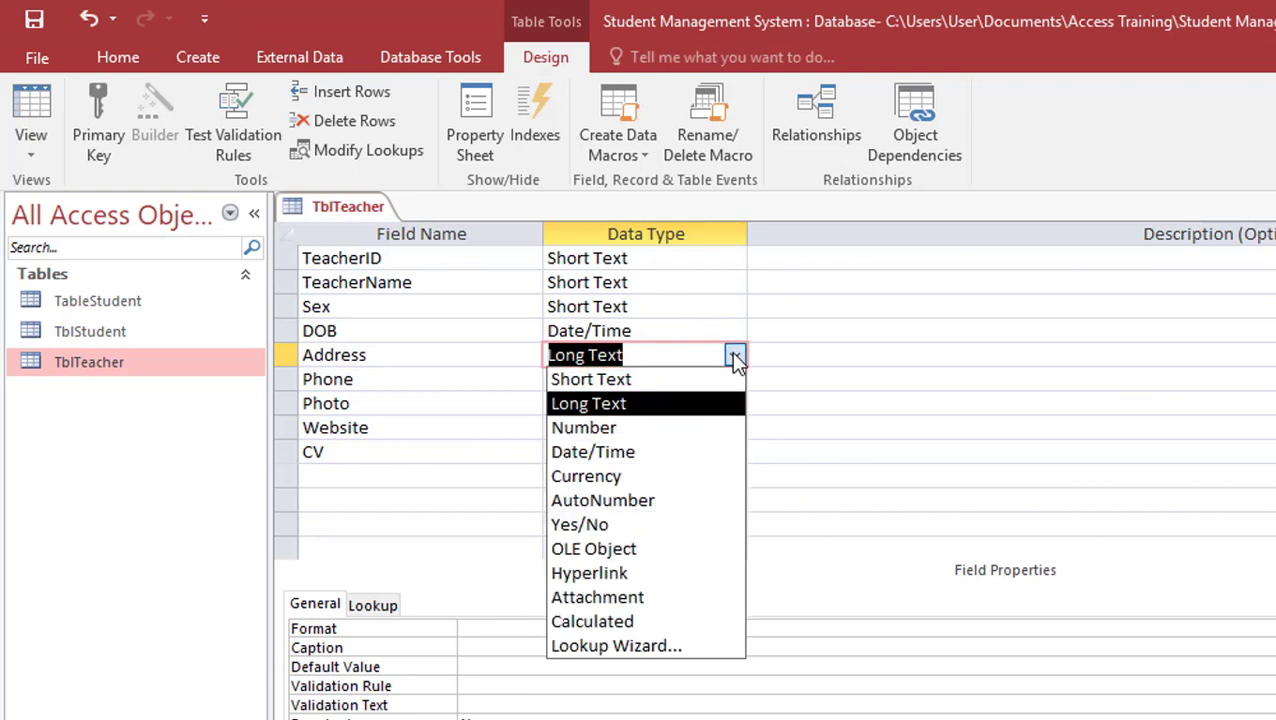
click(727, 379)
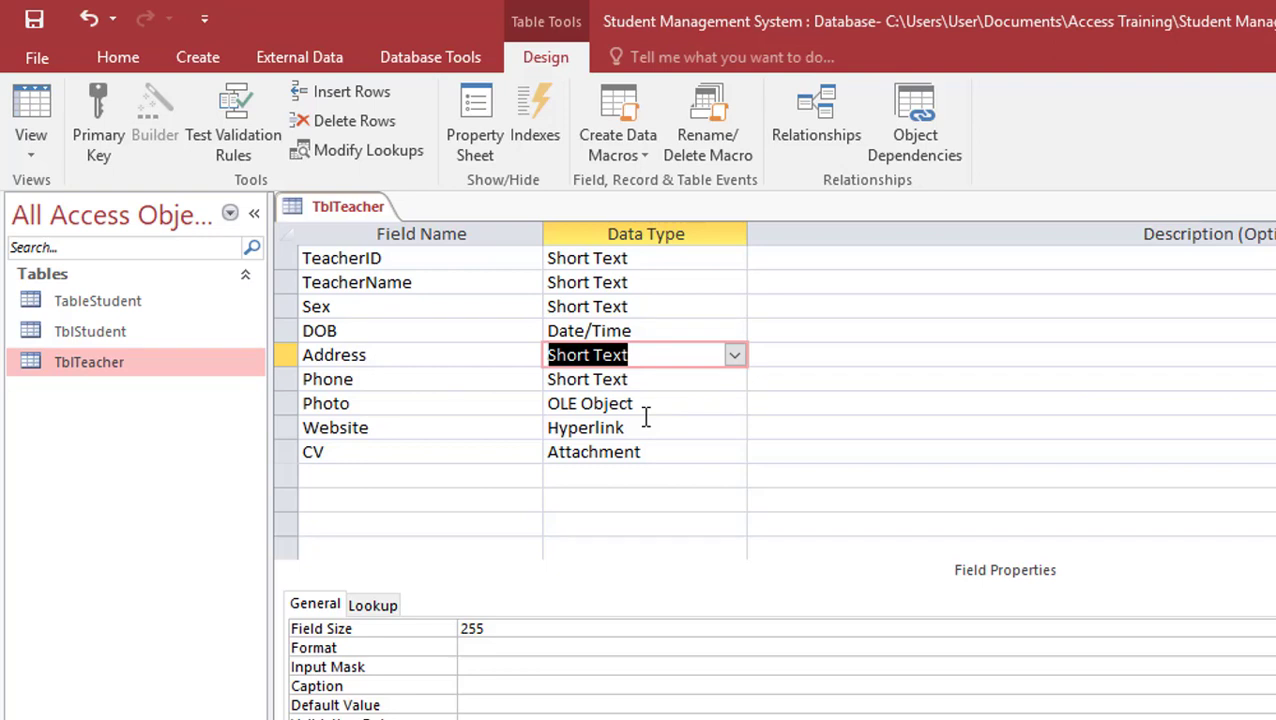
click(547, 627)
key(BackSpace)
key(BackSpace)
key(BackSpace)
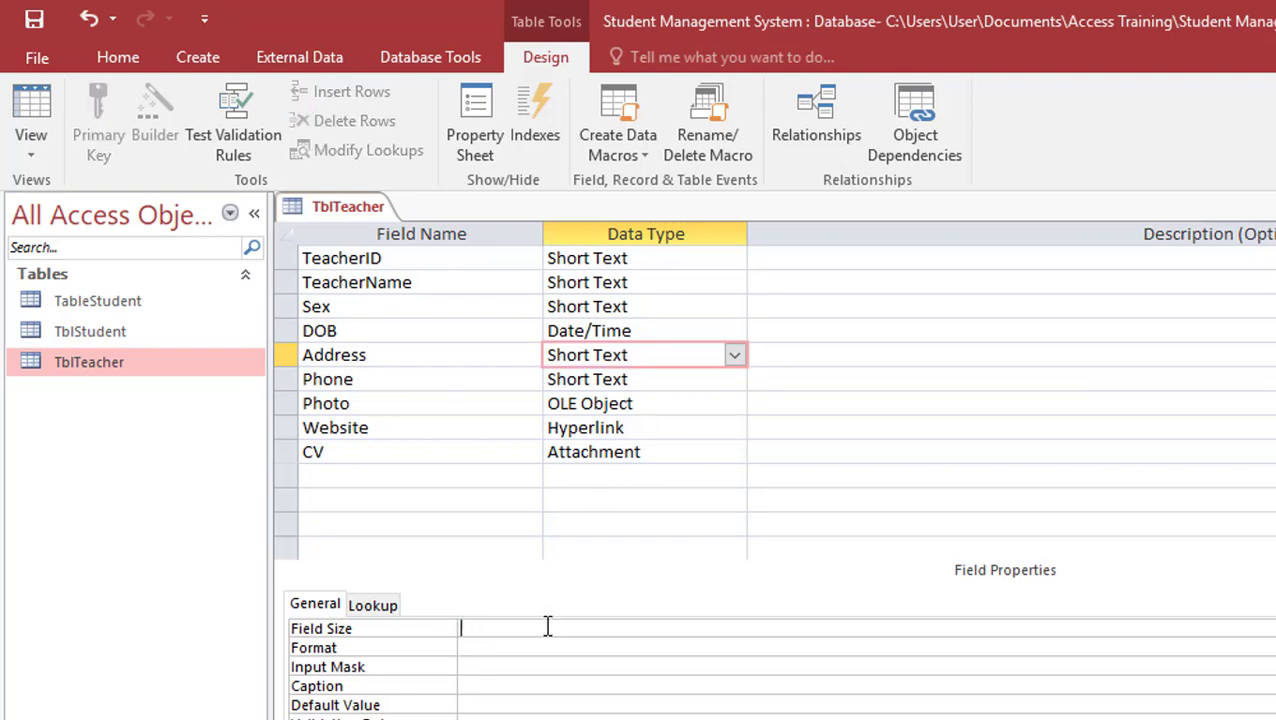
text(50)
Review the properties of the TeacherName, DOB and Sex fields
click(396, 648)
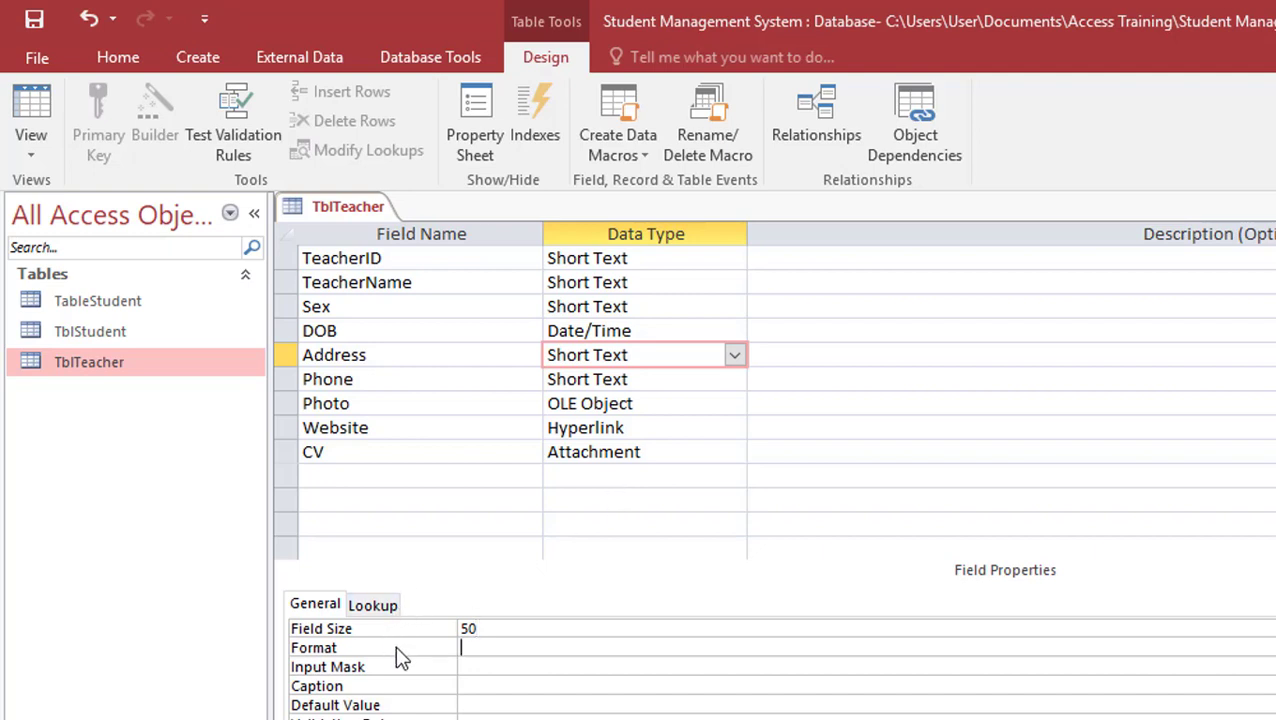
click(581, 287)
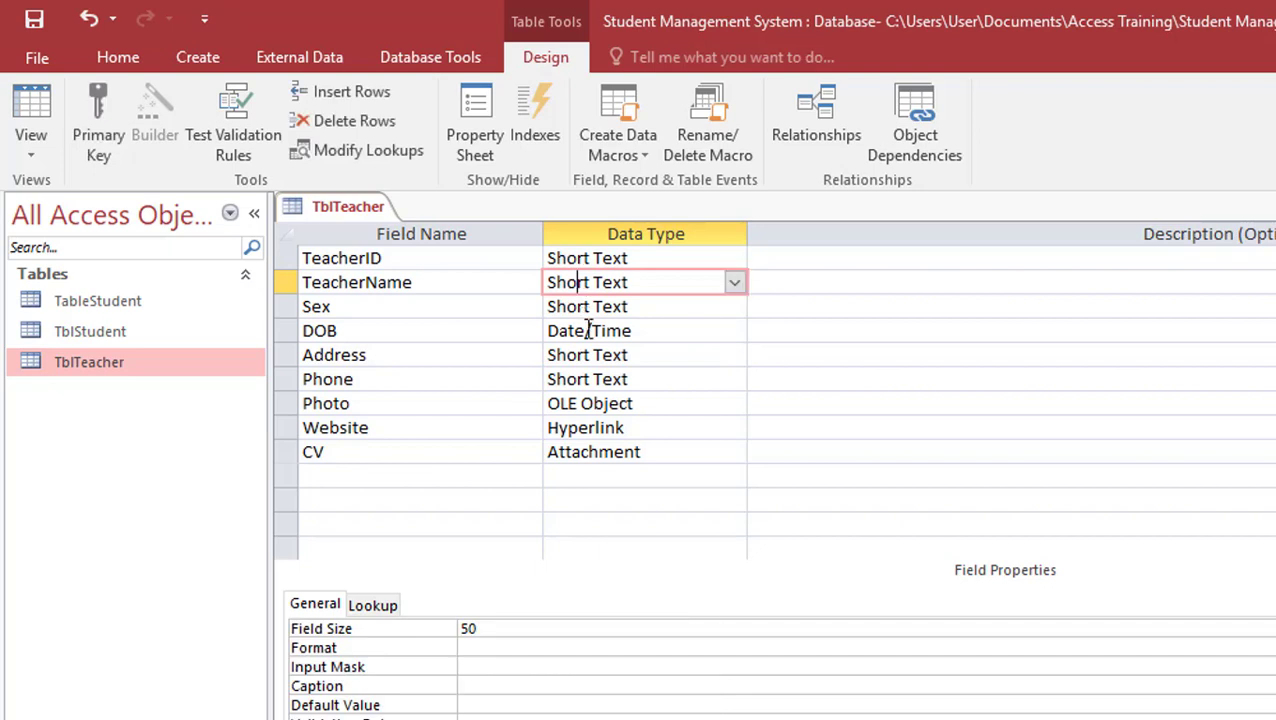
click(587, 330)
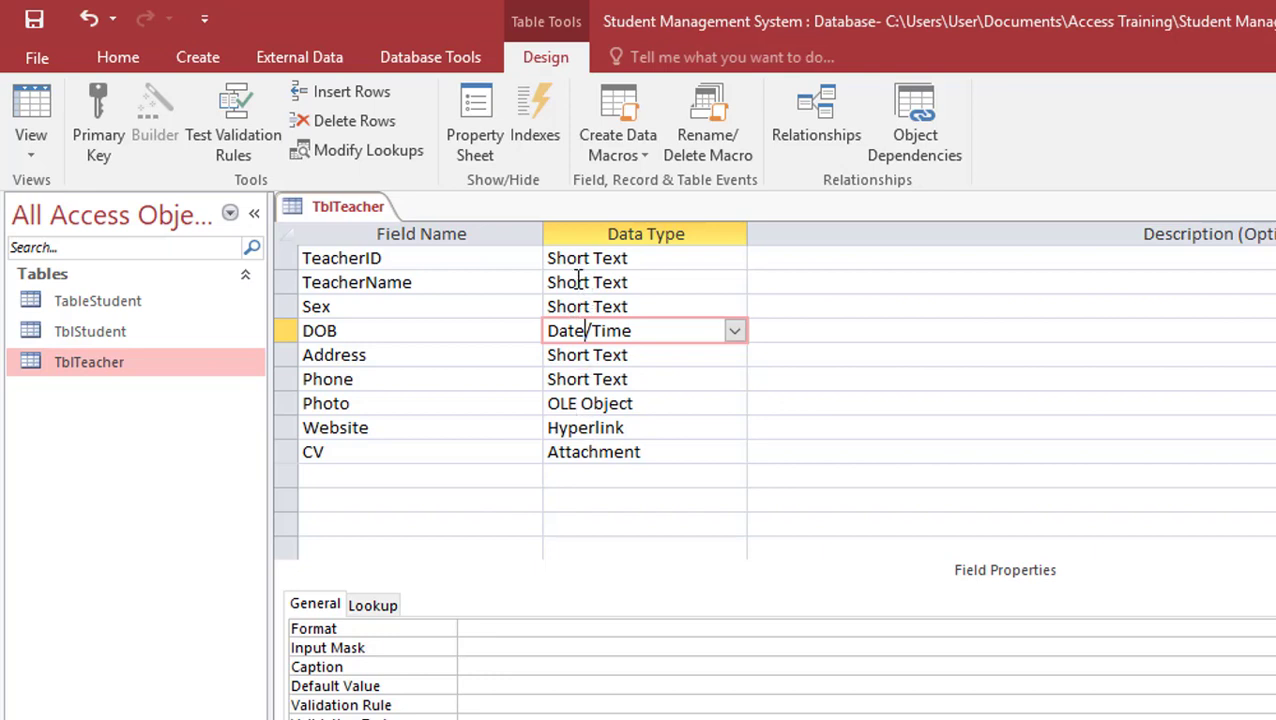
click(578, 282)
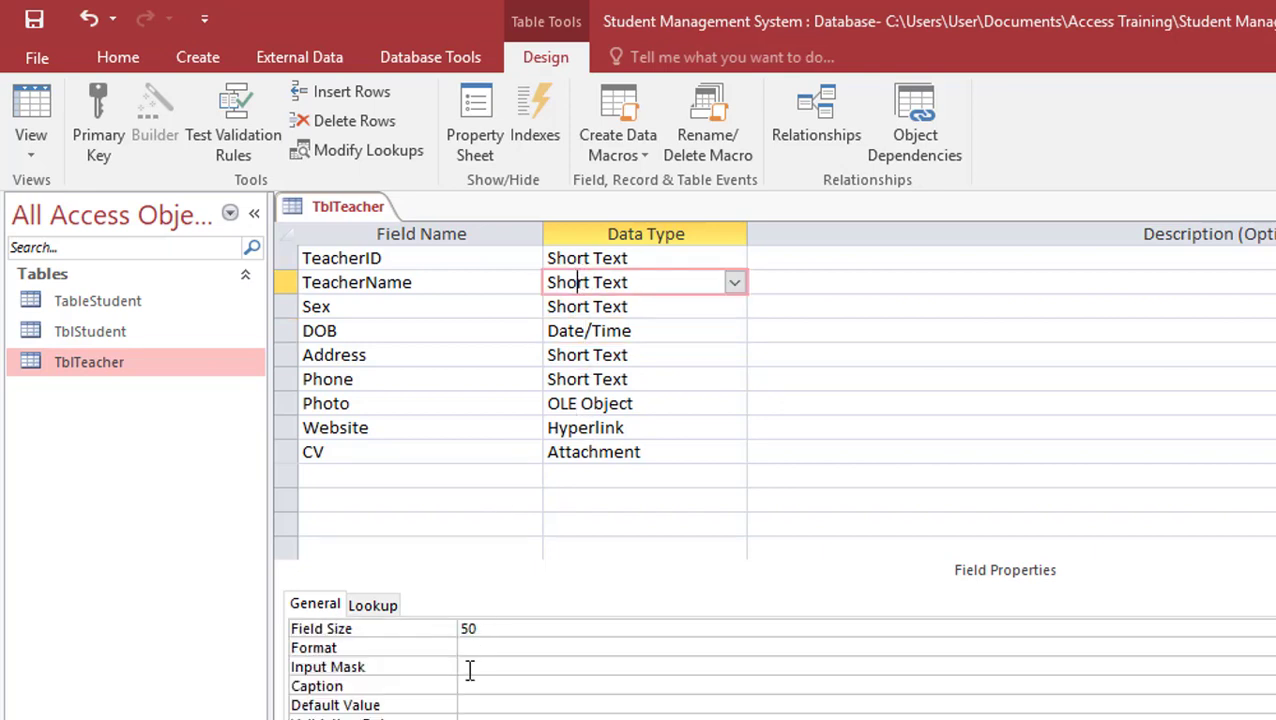
click(477, 645)
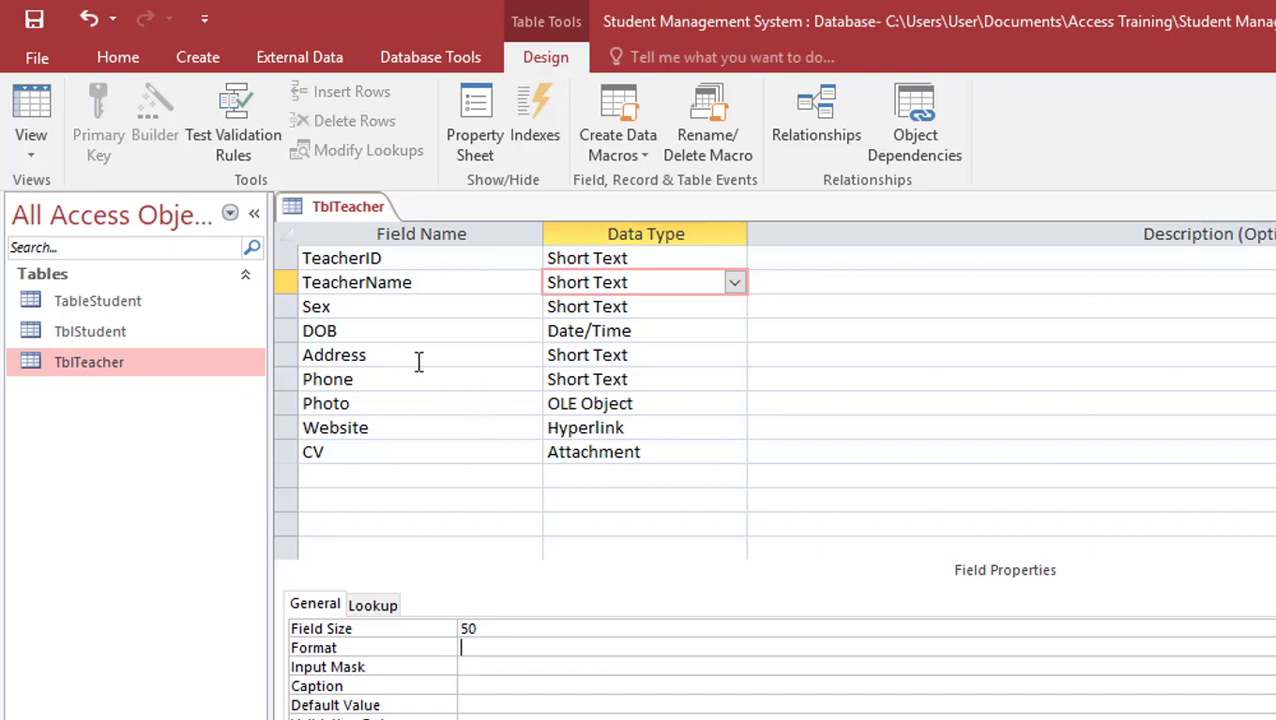
click(602, 309)
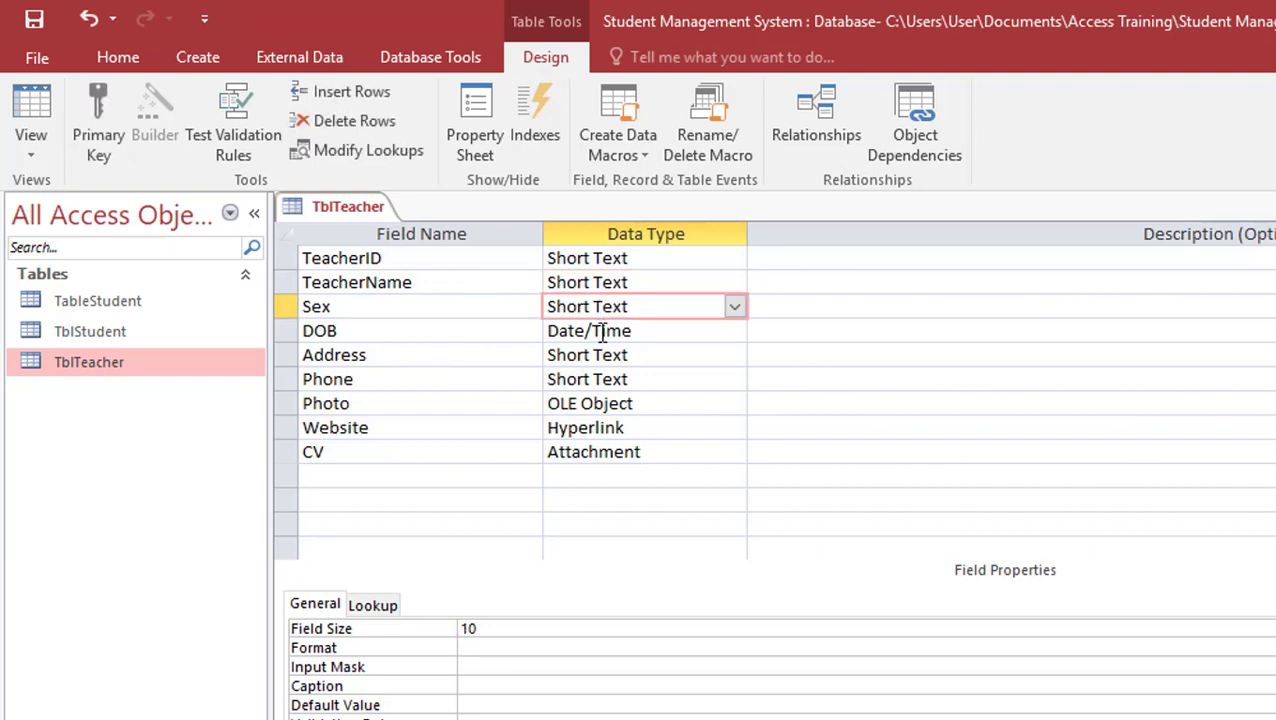
click(600, 331)
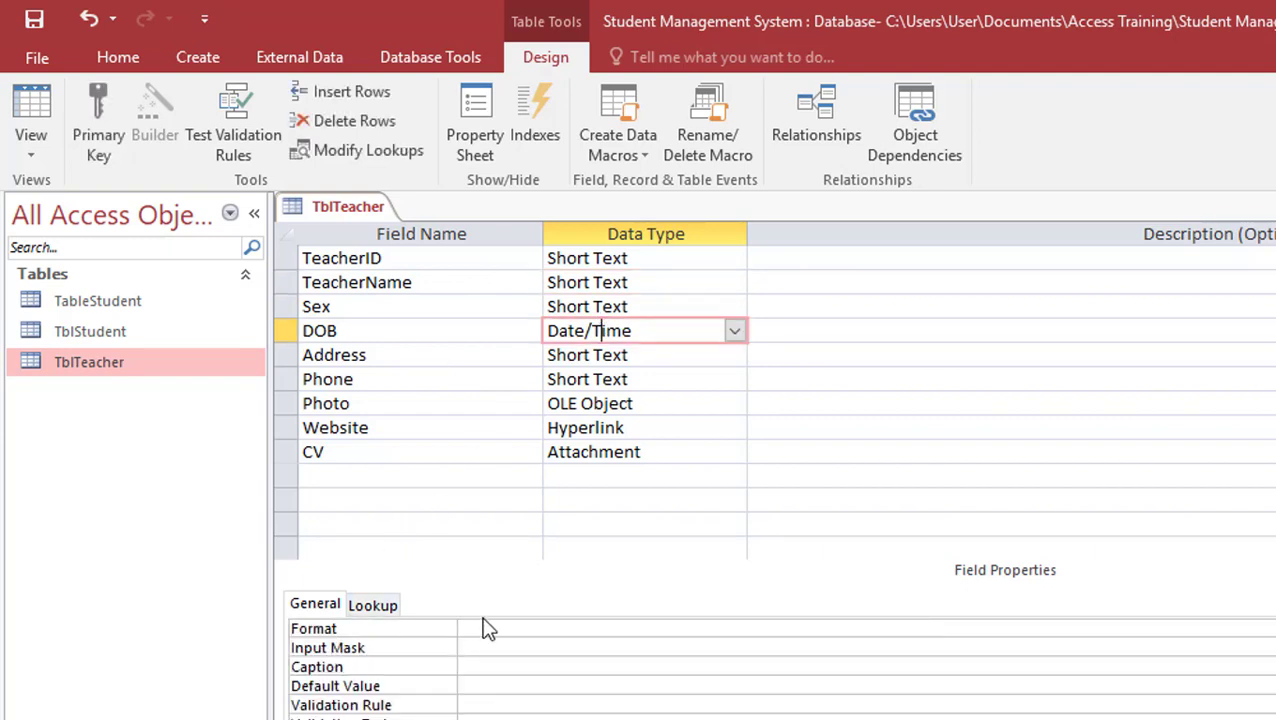
click(487, 630)
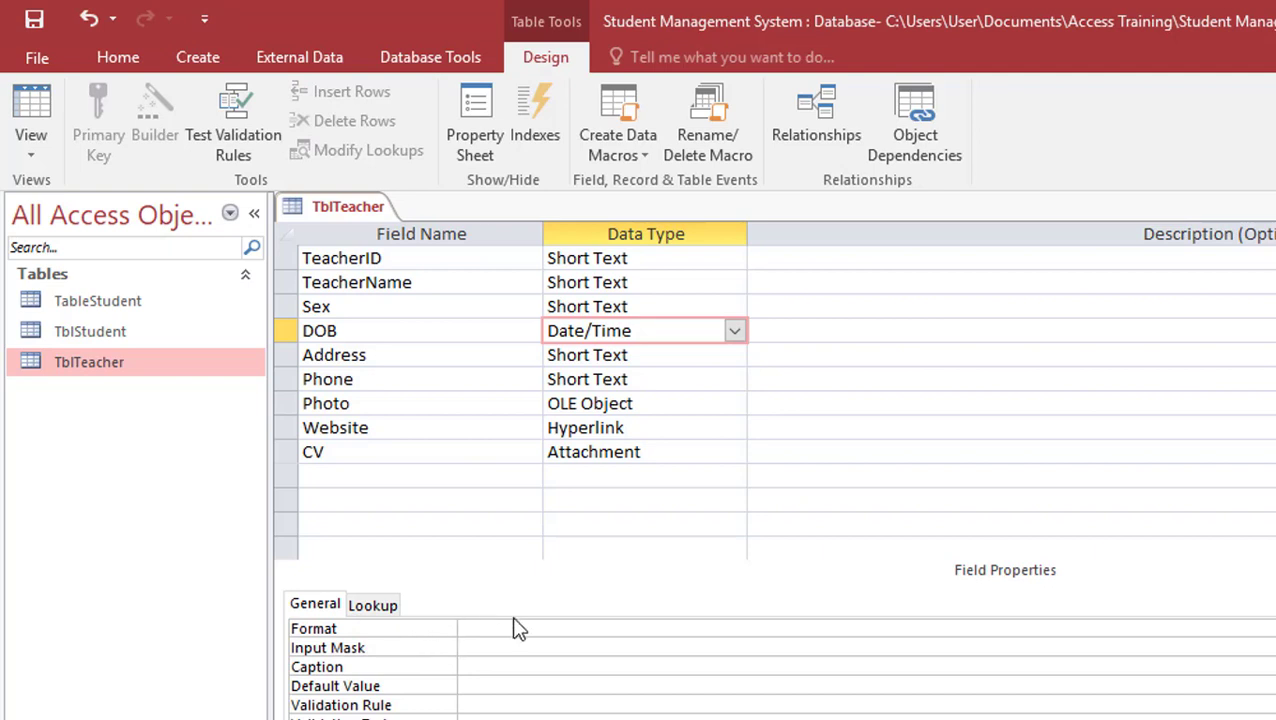
click(558, 405)
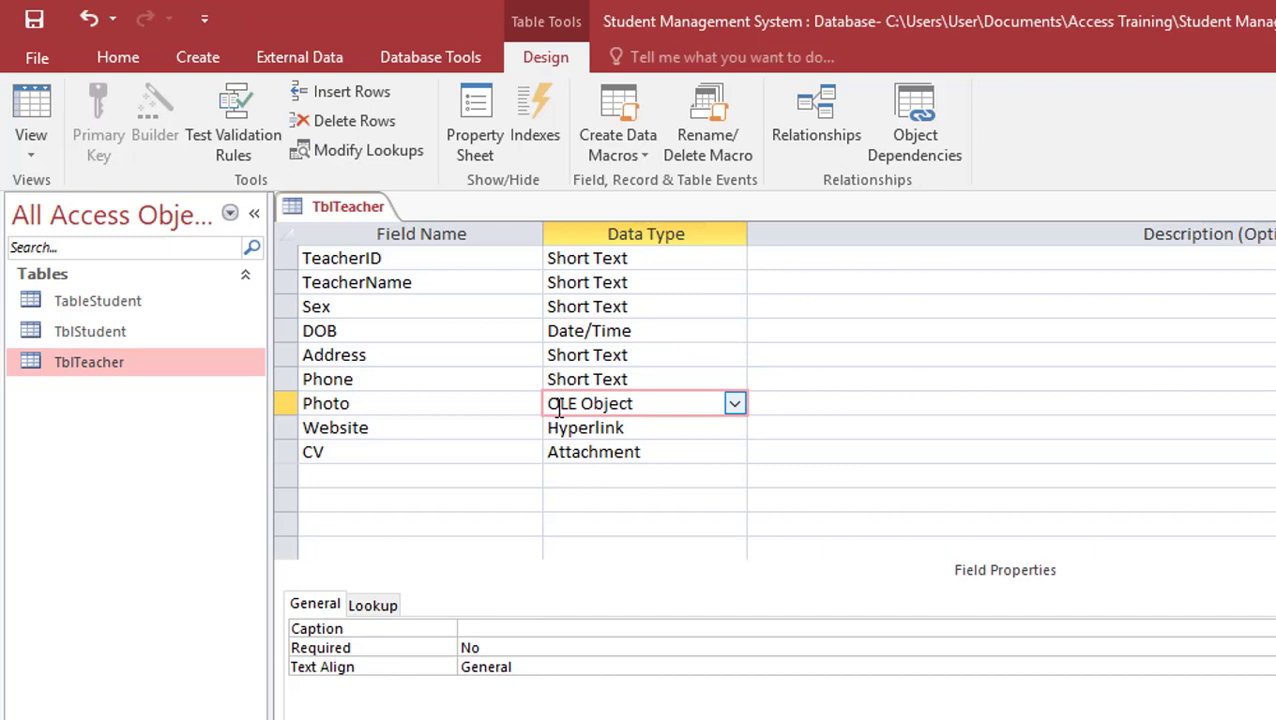
click(620, 428)
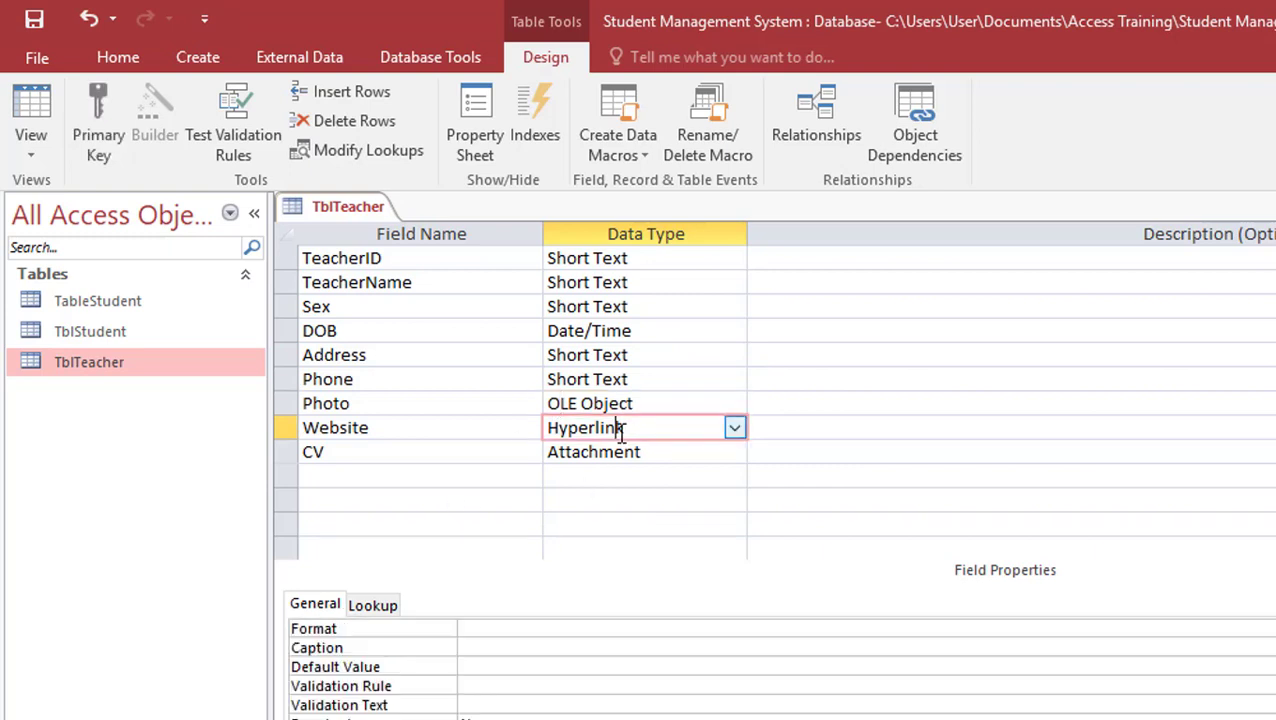
click(519, 628)
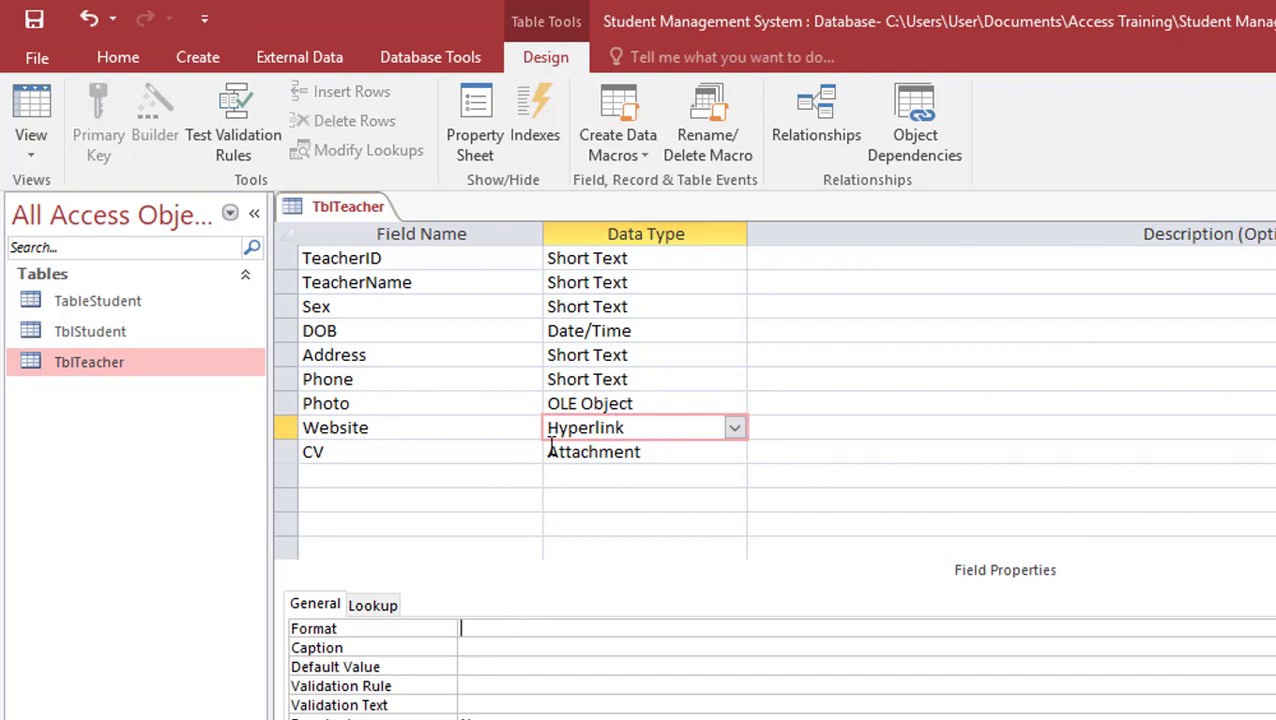
click(647, 452)
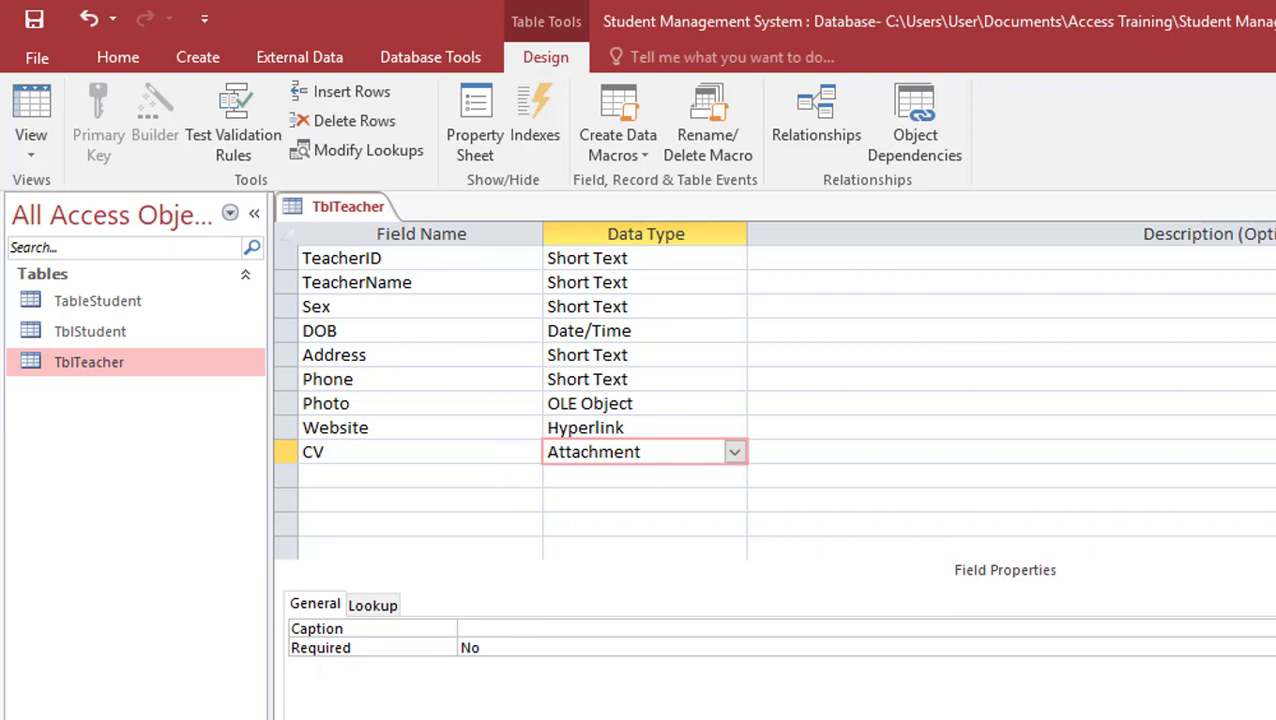
click(576, 331)
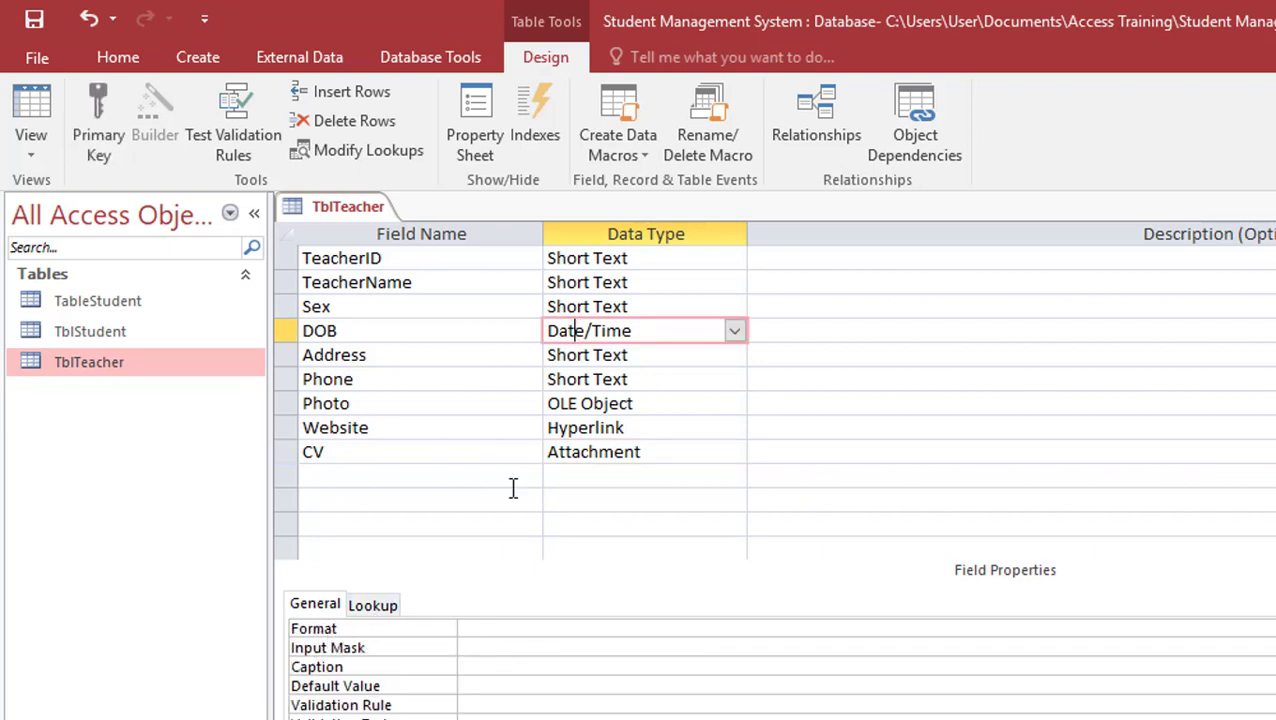
click(604, 282)
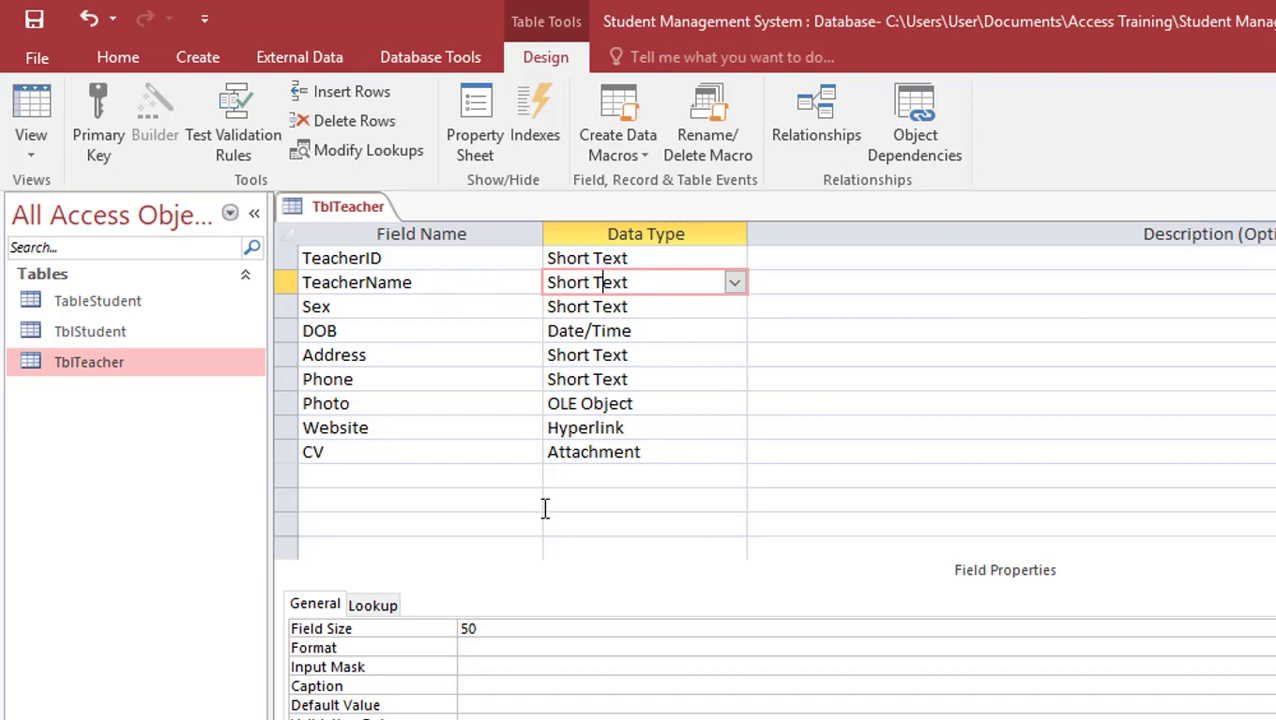
click(516, 647)
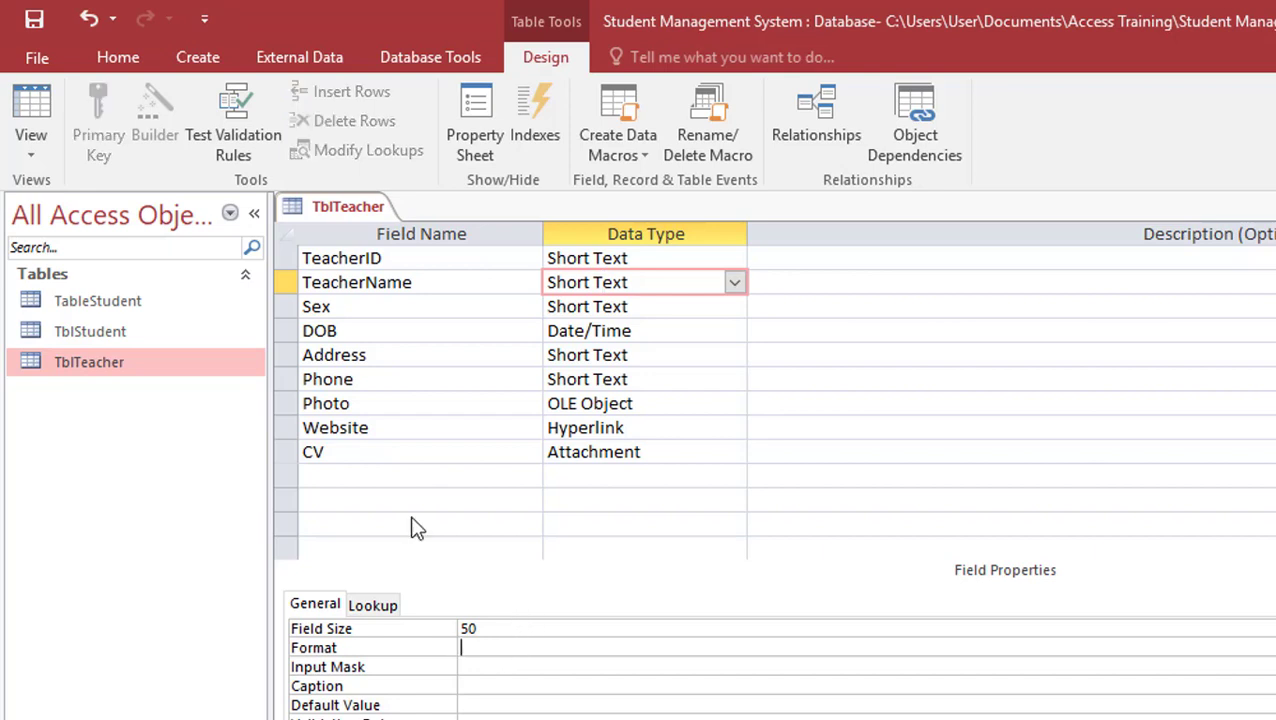
Save TblTeacher accepting the data-loss warning, inspect the first teacher's name, then return to Design View
click(45, 110)
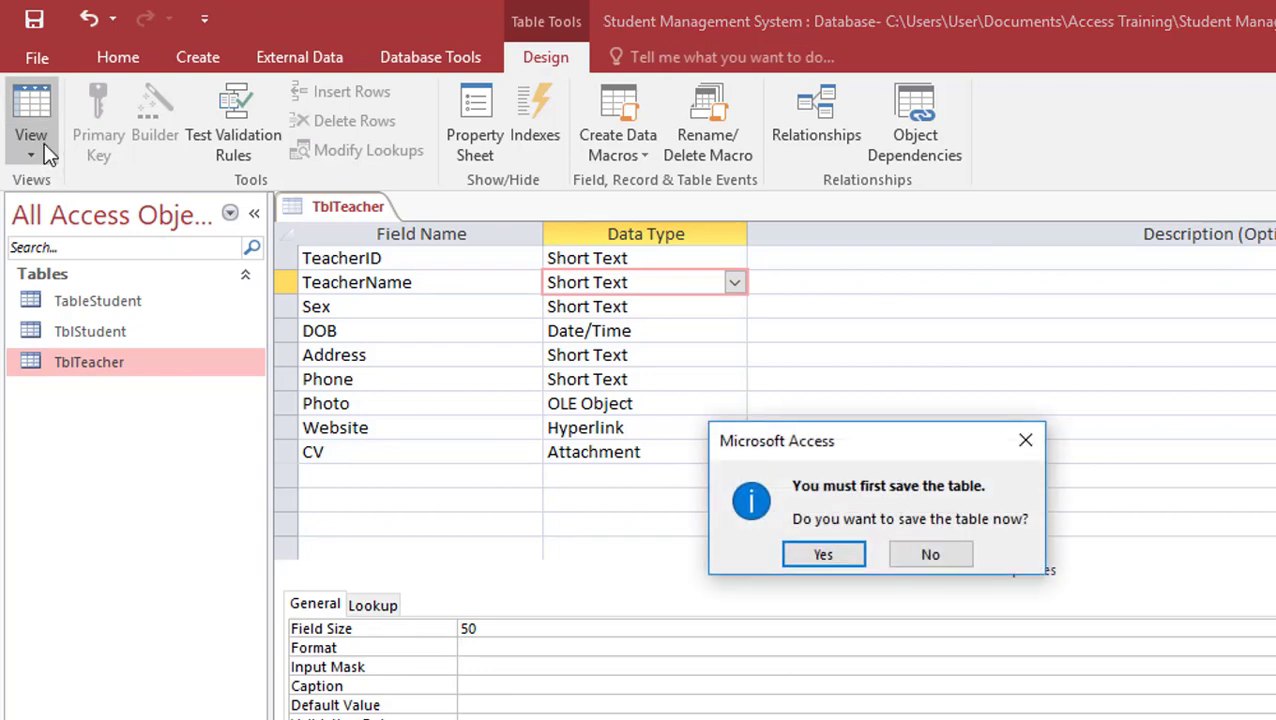
click(800, 560)
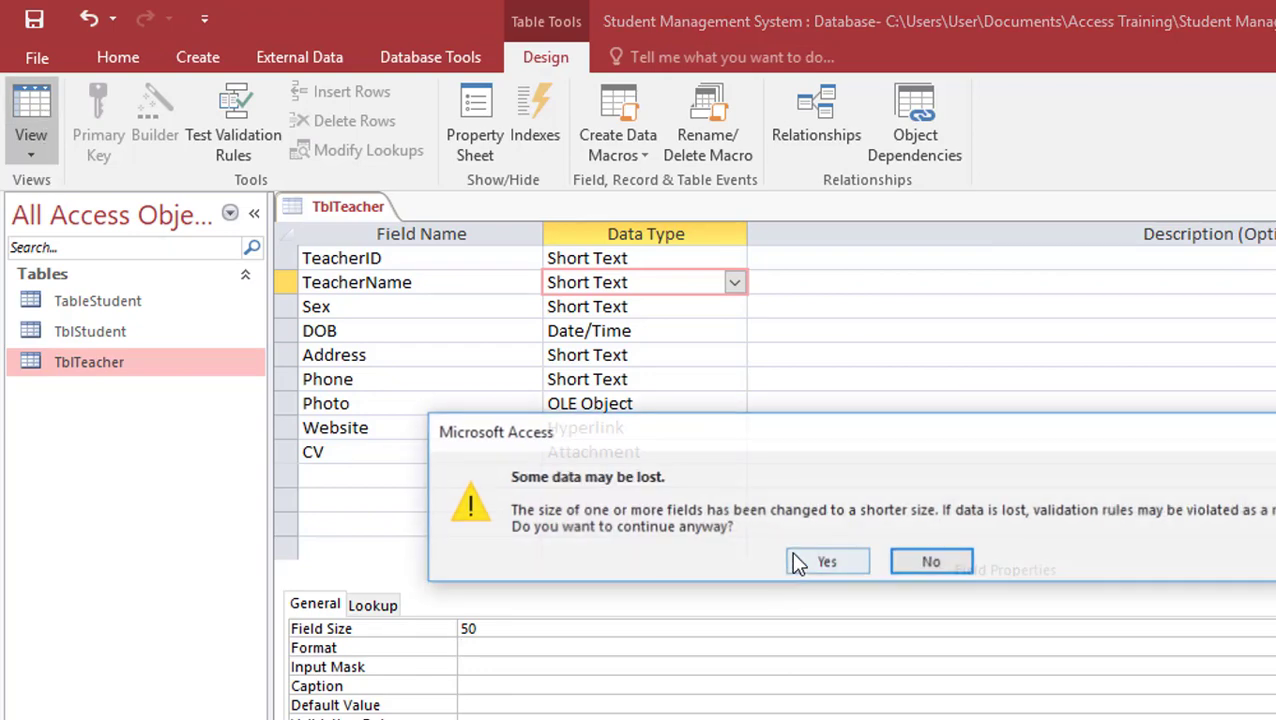
click(847, 562)
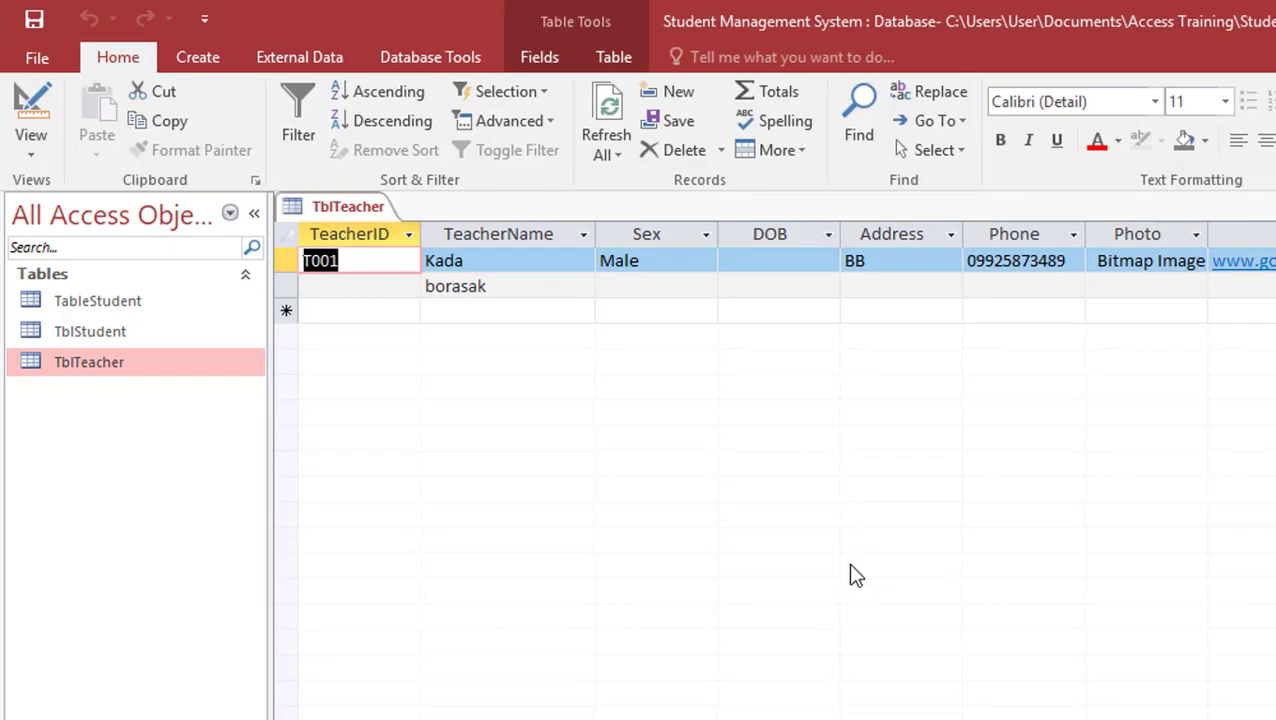
click(527, 261)
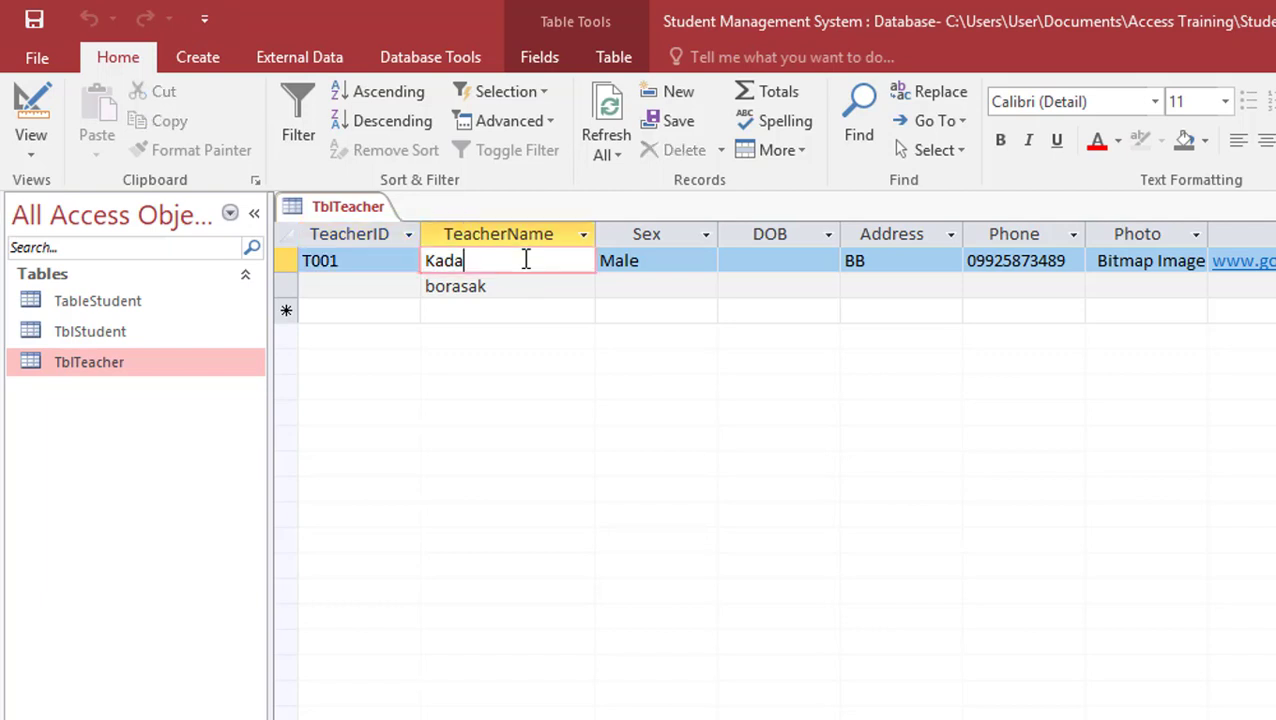
drag(507, 260, 379, 265)
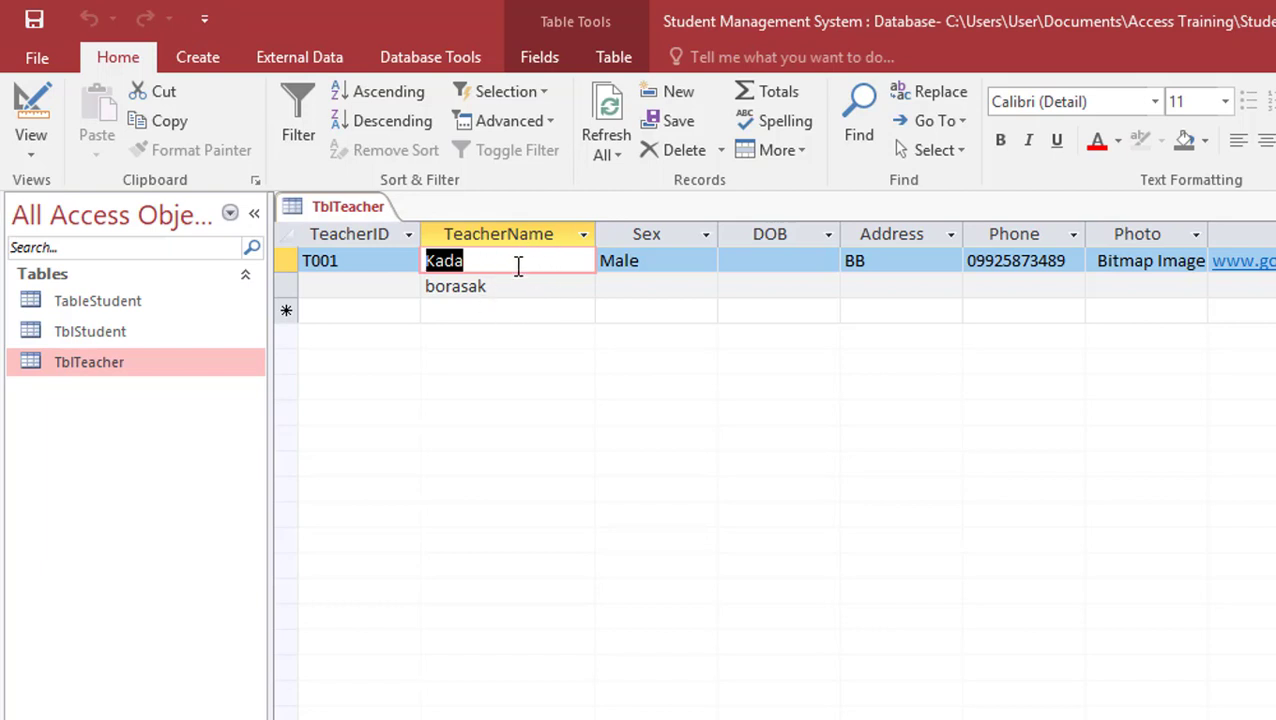
click(44, 110)
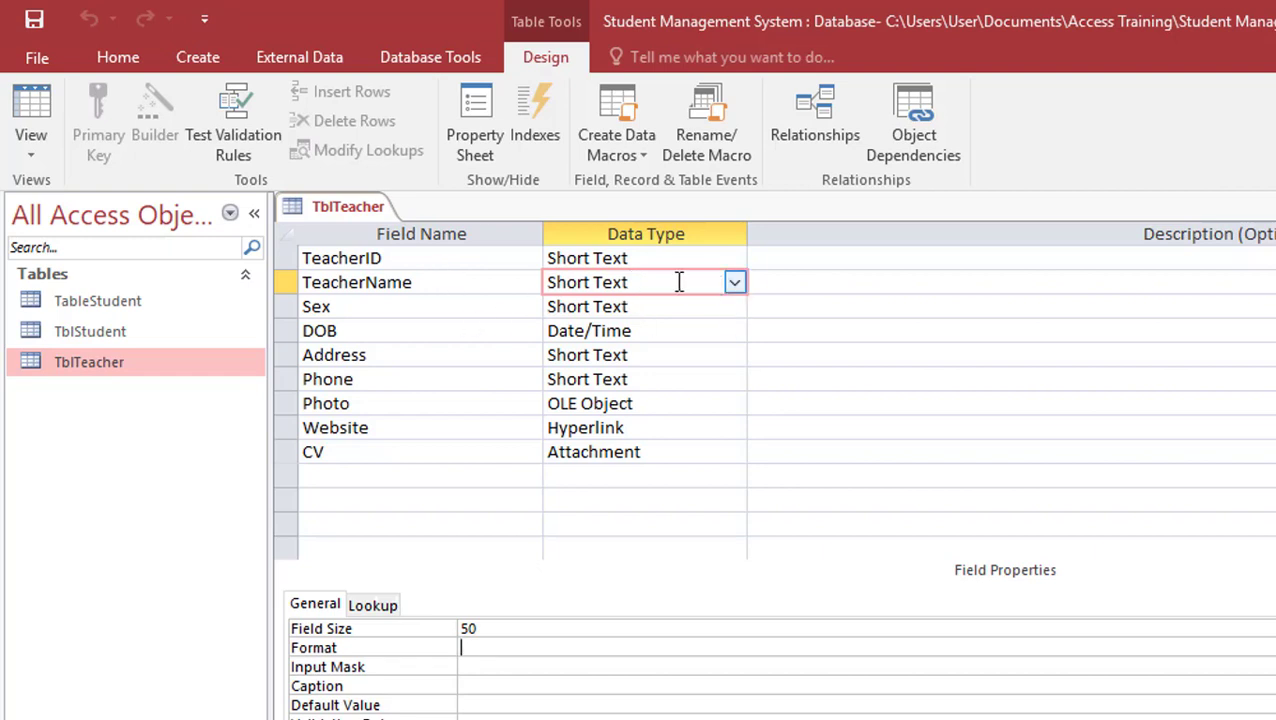
Give TeacherName the uppercase Format >@, save, and check the names in the datasheet
click(678, 282)
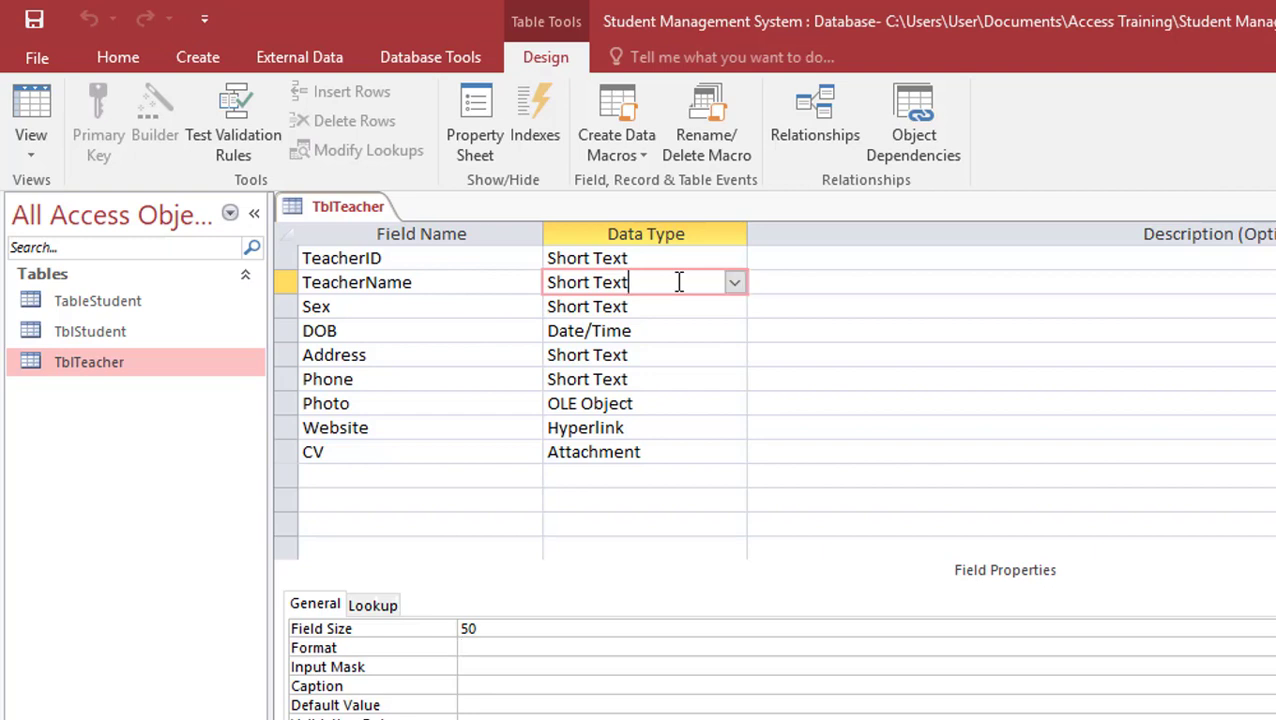
click(473, 650)
text(>@)
click(38, 27)
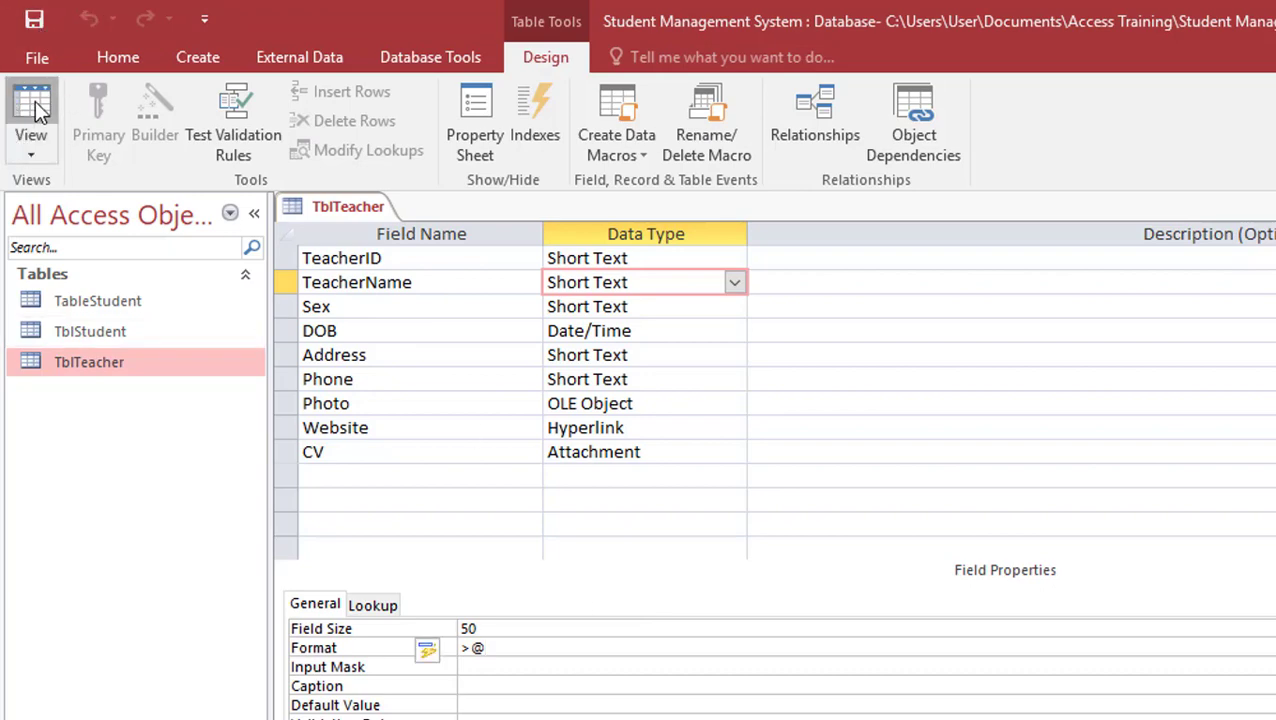
click(35, 101)
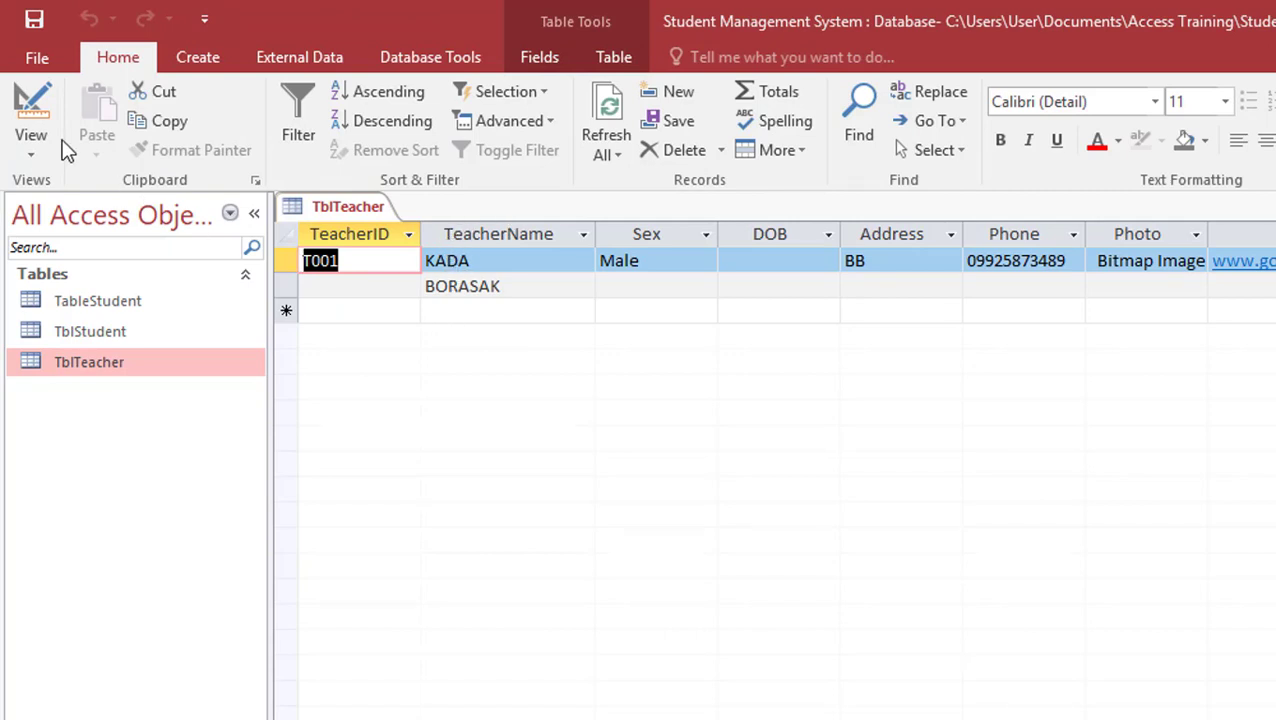
click(45, 102)
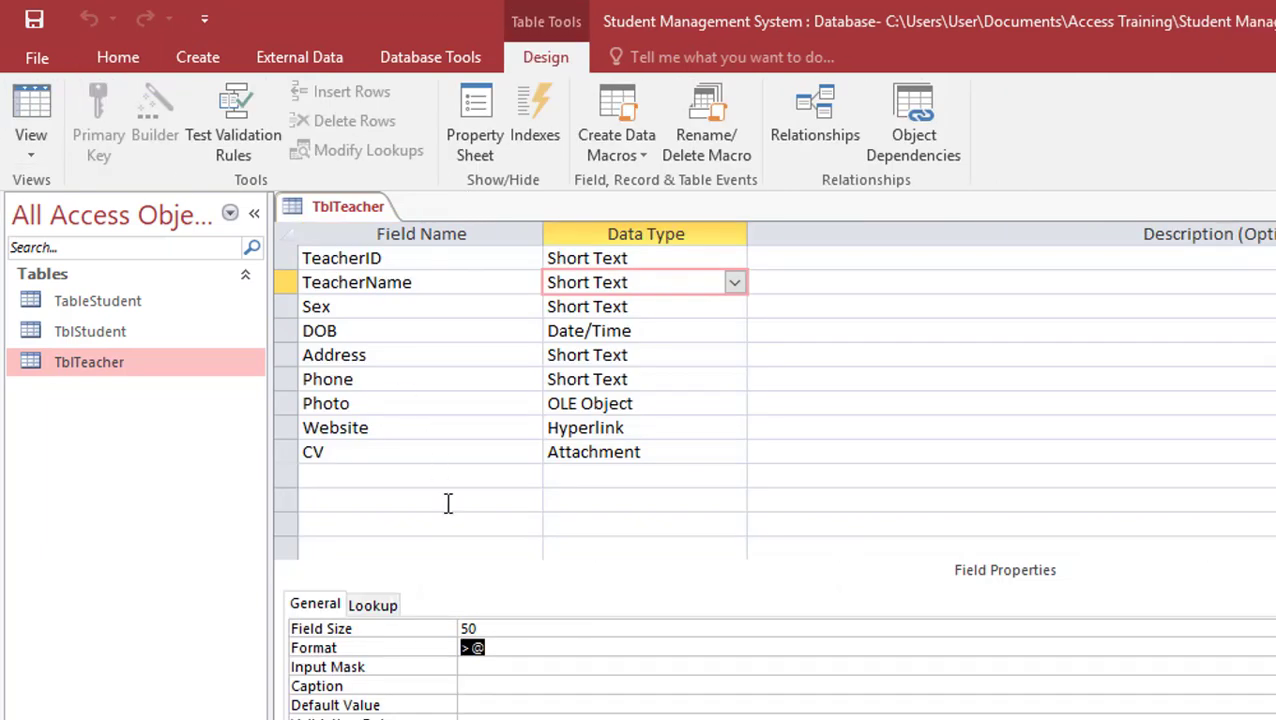
Change TeacherName's Format to <@ and save so names show in lowercase
text(<@)
click(32, 108)
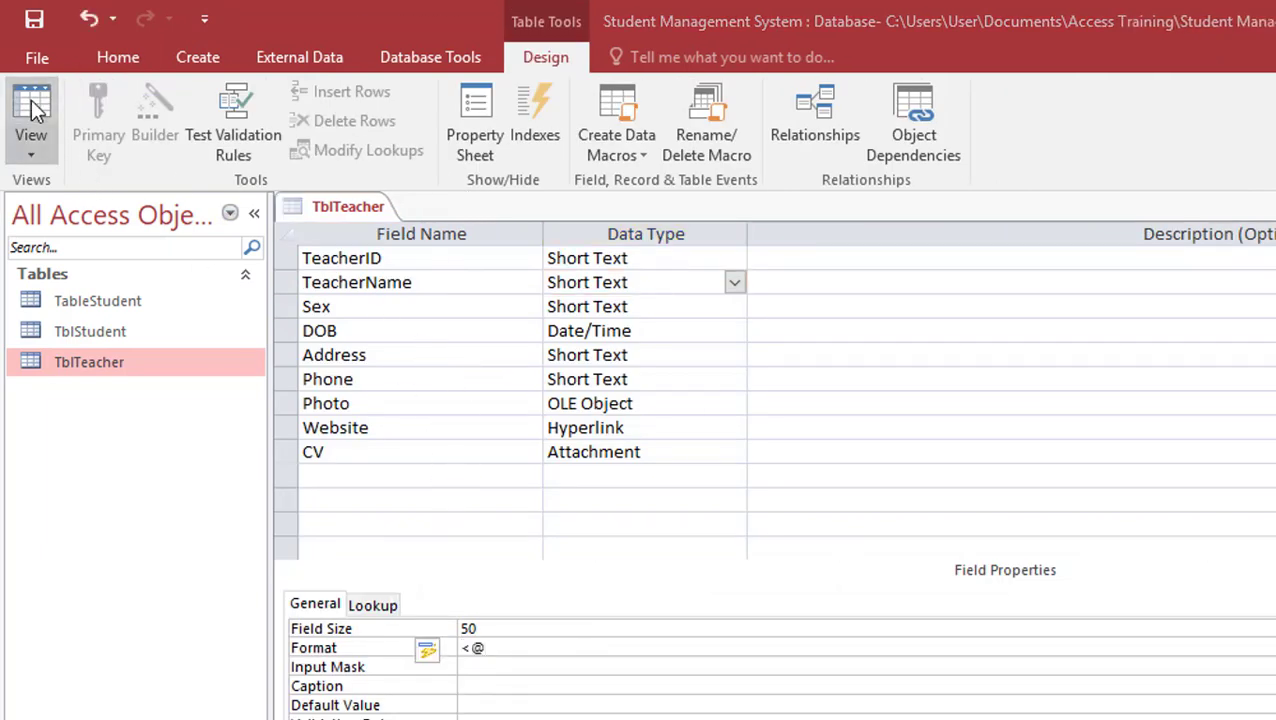
click(823, 554)
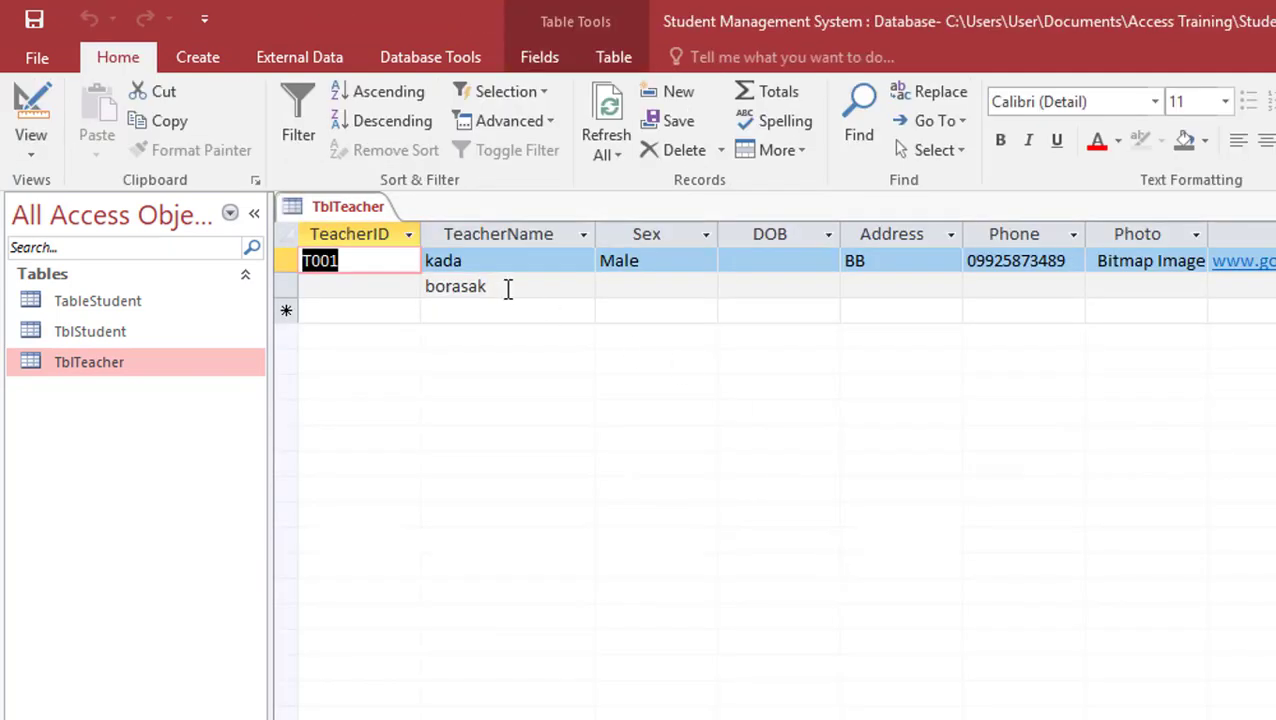
click(31, 108)
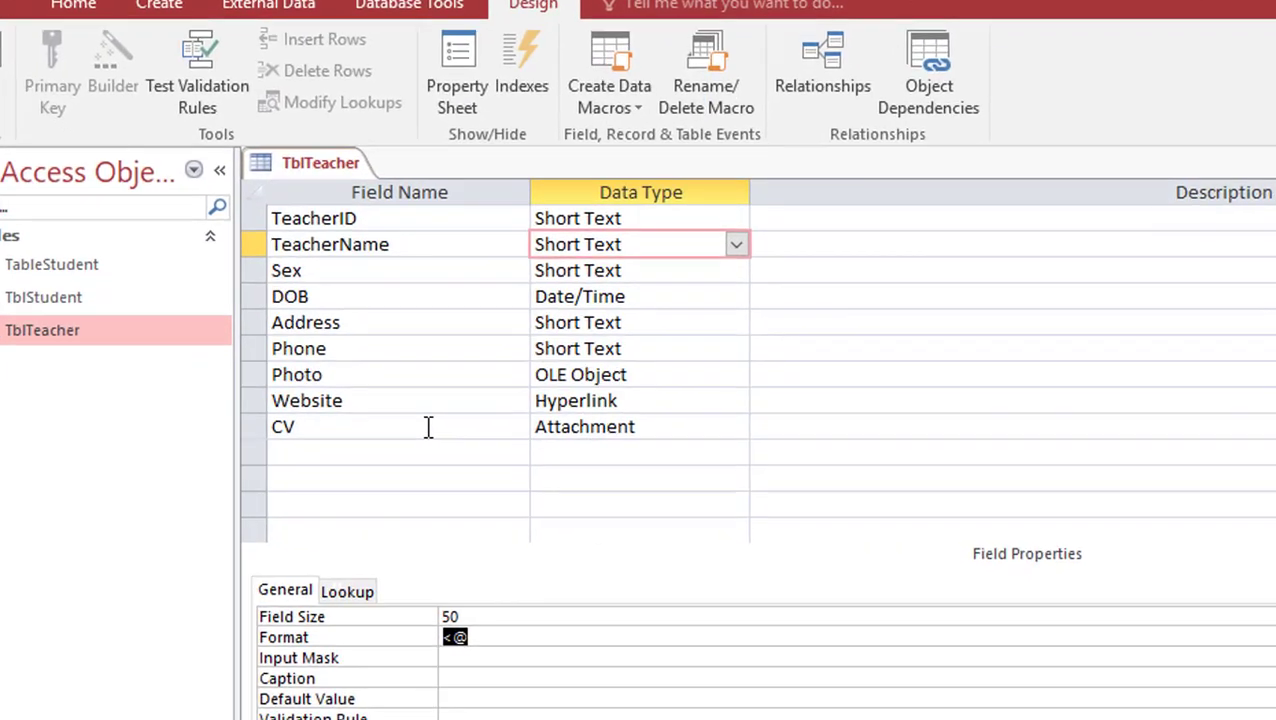
Set TeacherName's Format to @[Red], save, and view the red names in the datasheet
text(@)
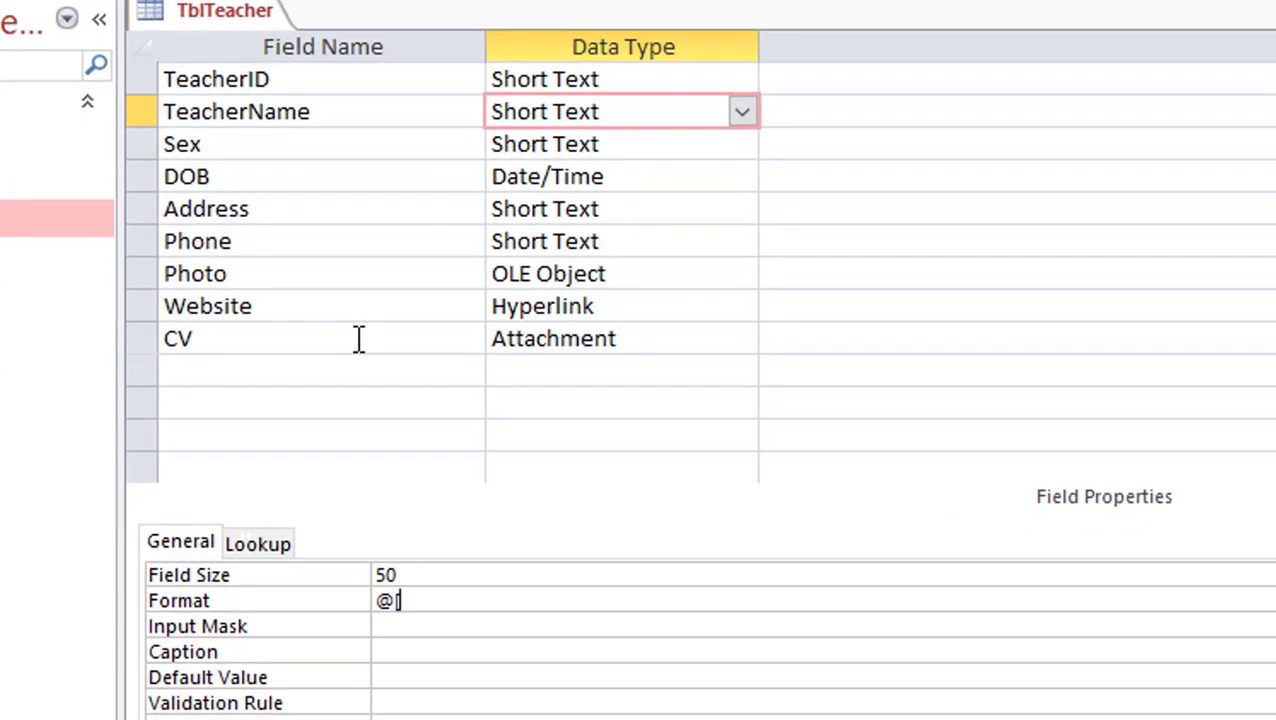
text([red])
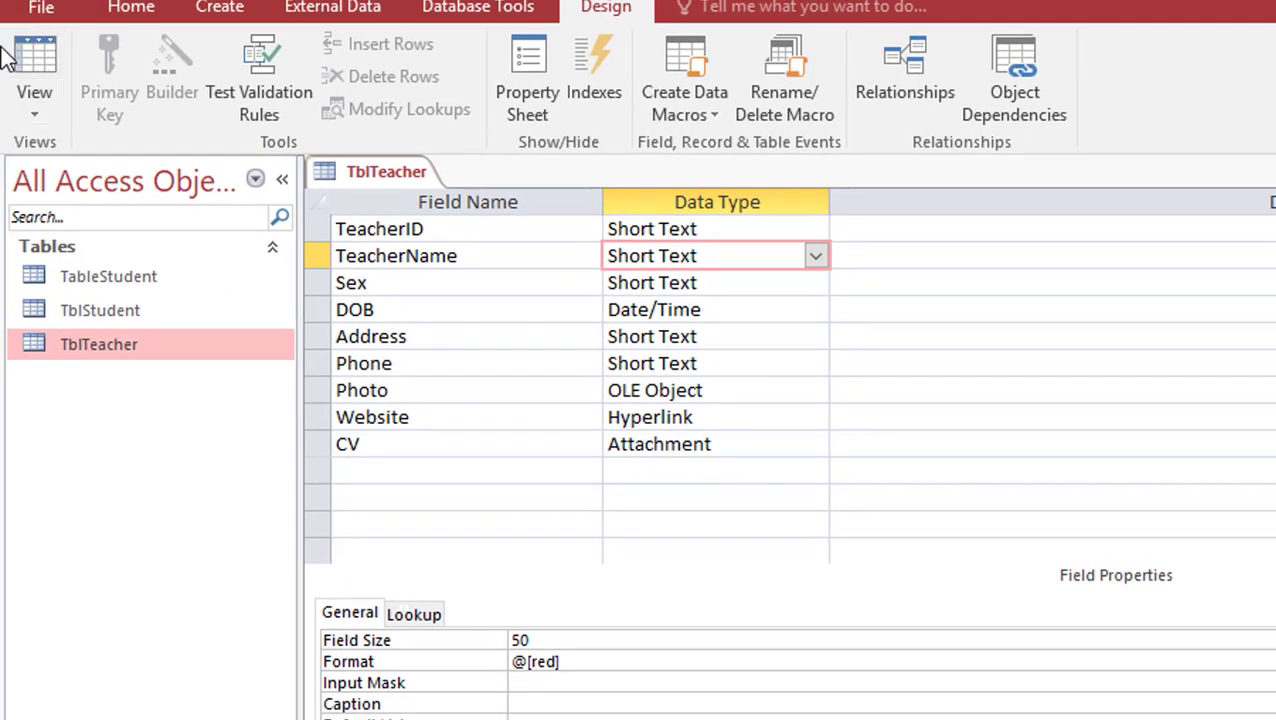
click(30, 58)
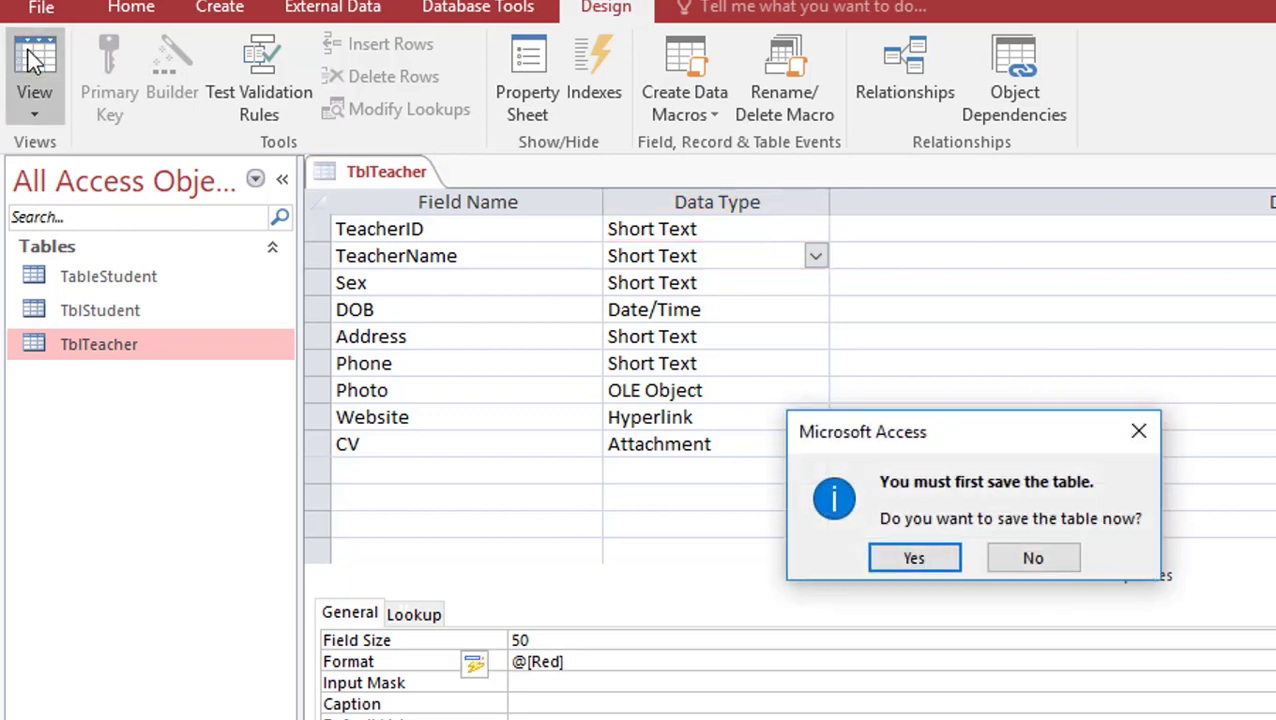
click(900, 558)
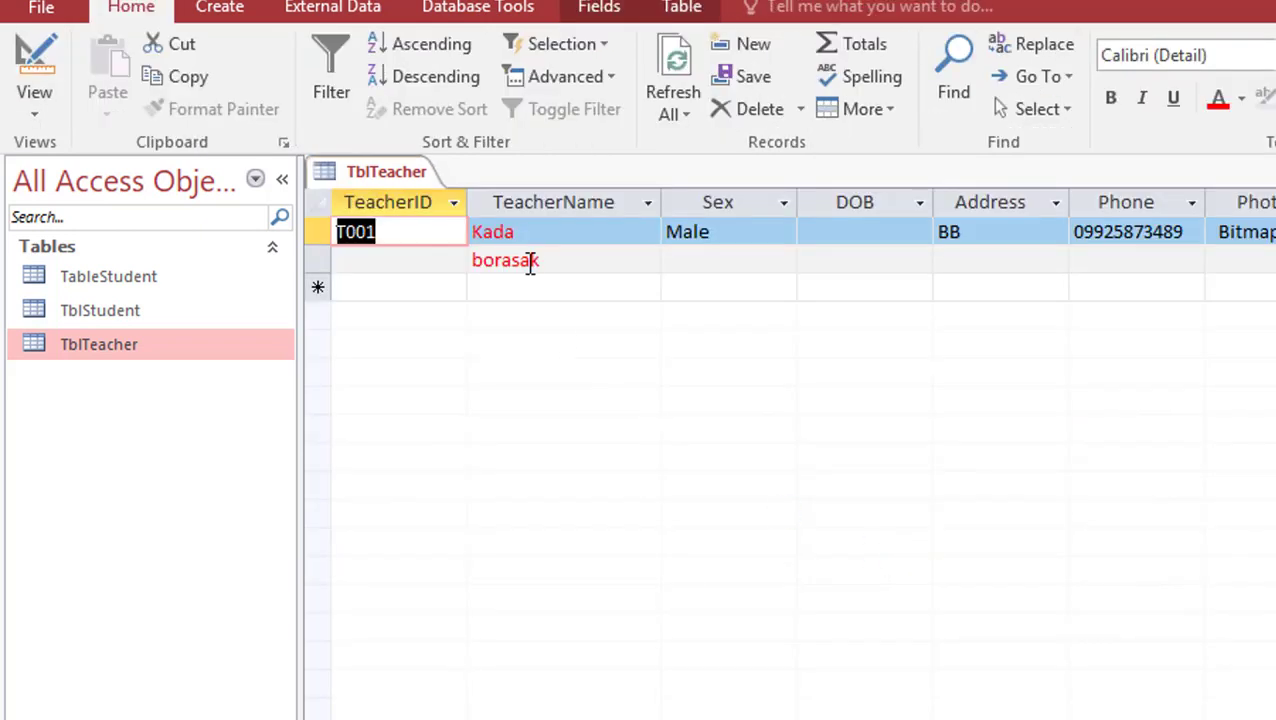
click(32, 58)
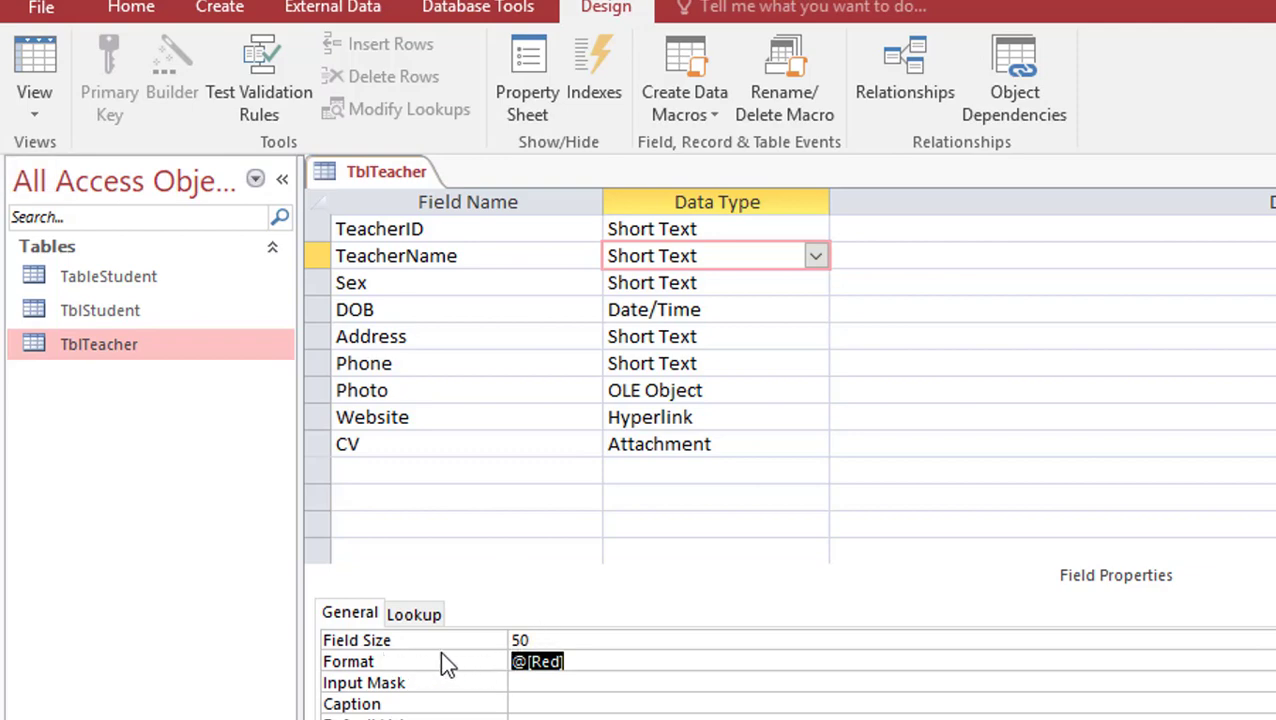
click(42, 58)
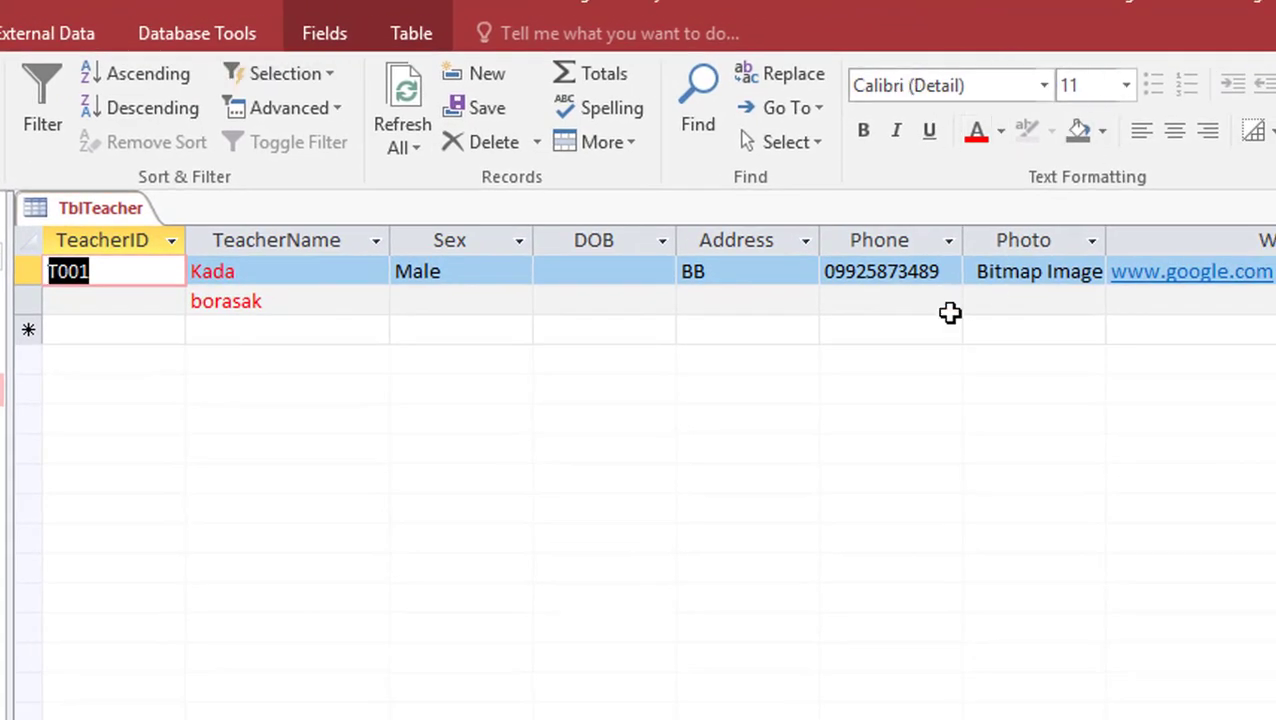
Apply the Adobe Fan Heiti Std B font to the datasheet with Automatic font colour
click(30, 271)
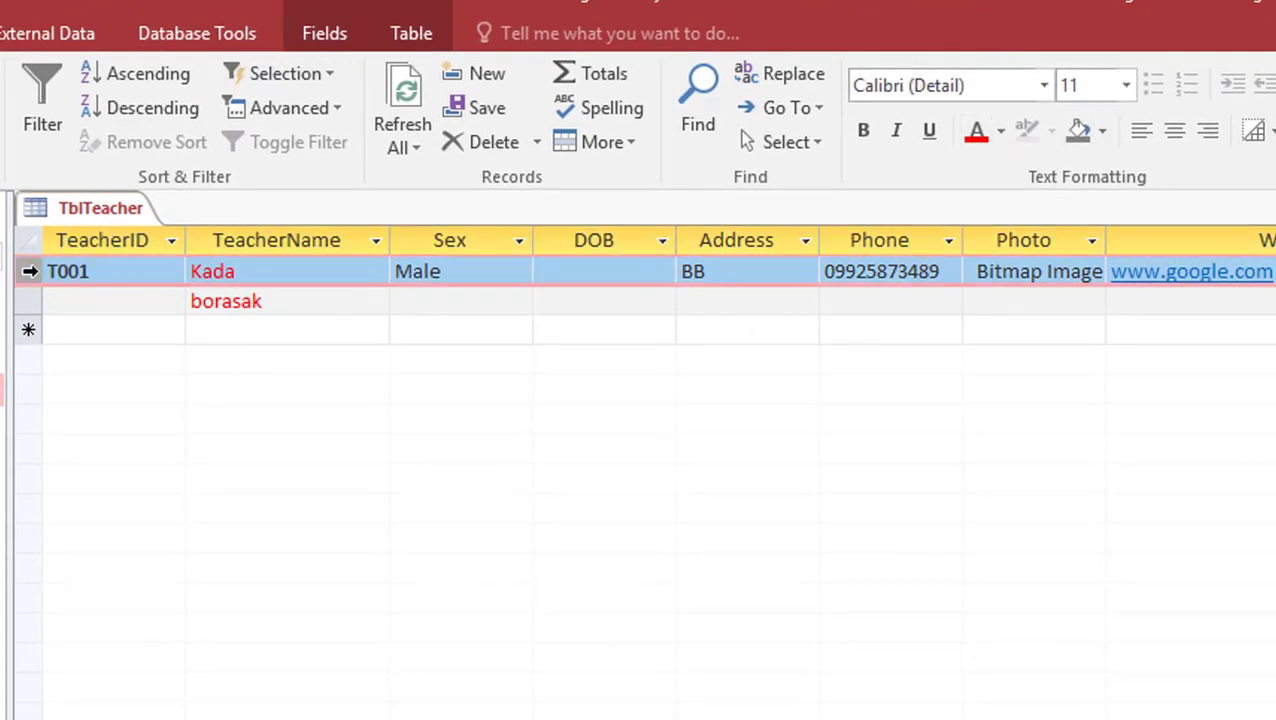
click(1001, 136)
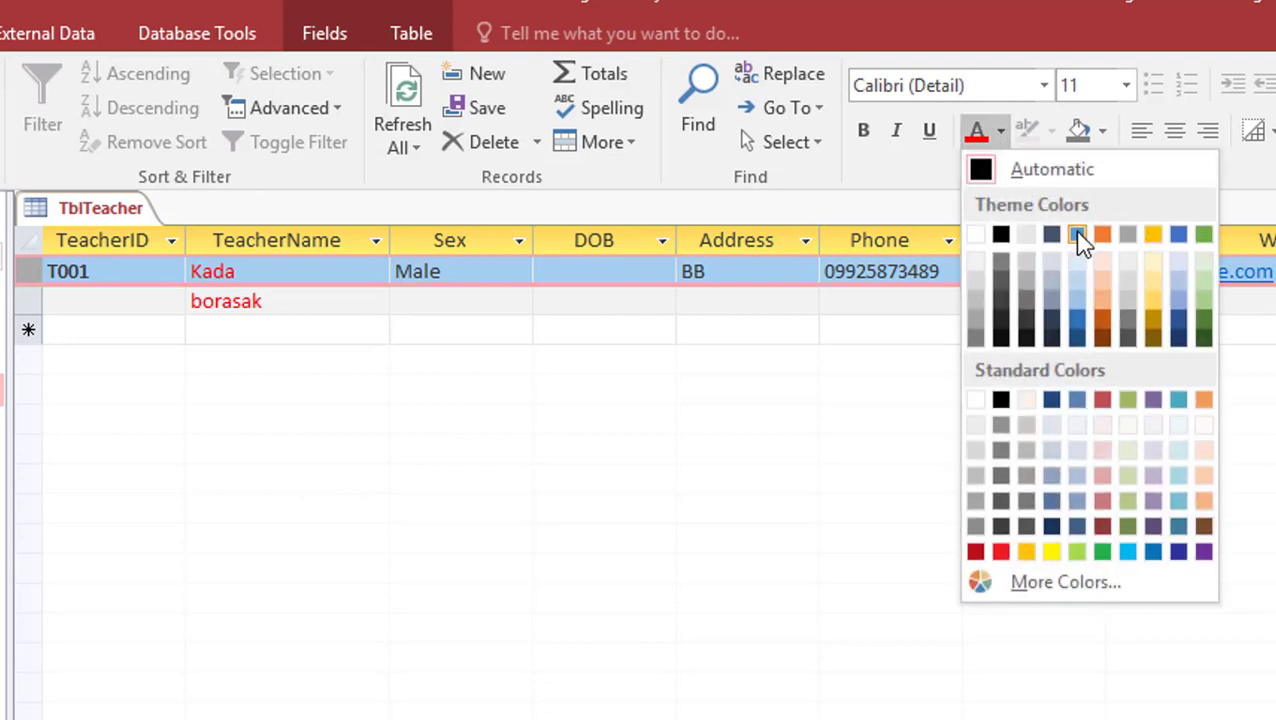
click(1078, 237)
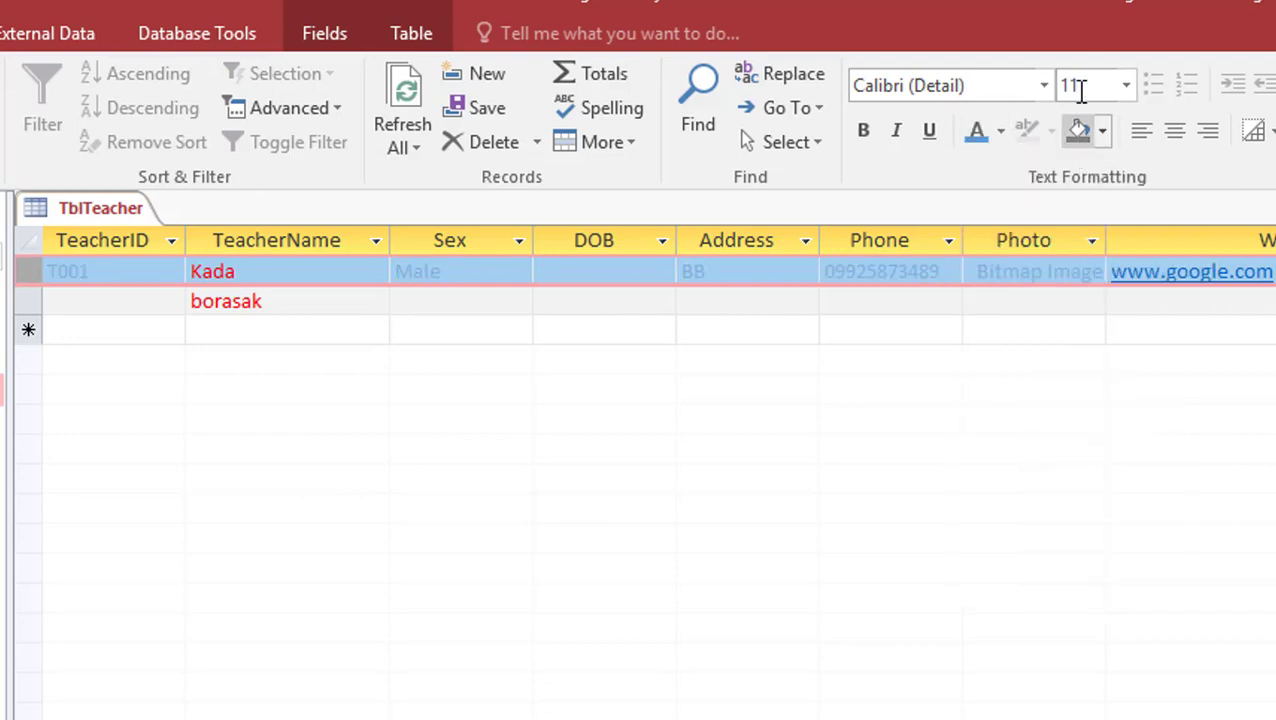
click(1044, 88)
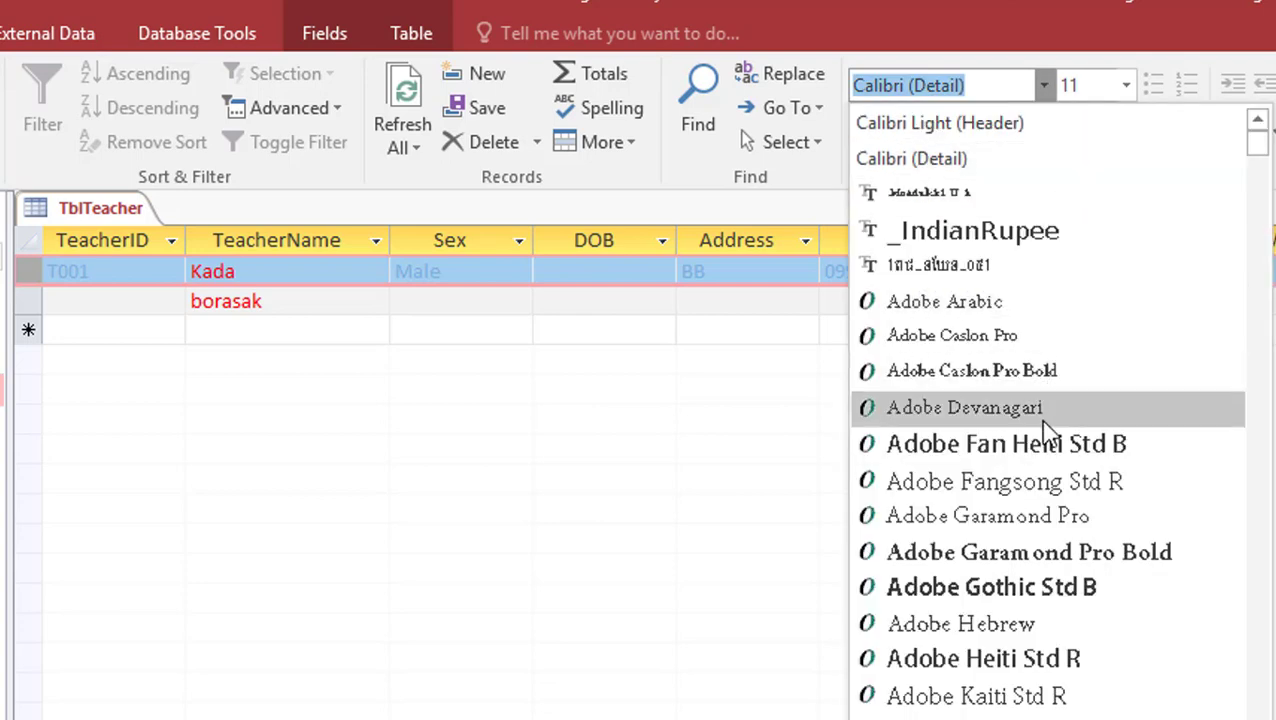
click(1031, 455)
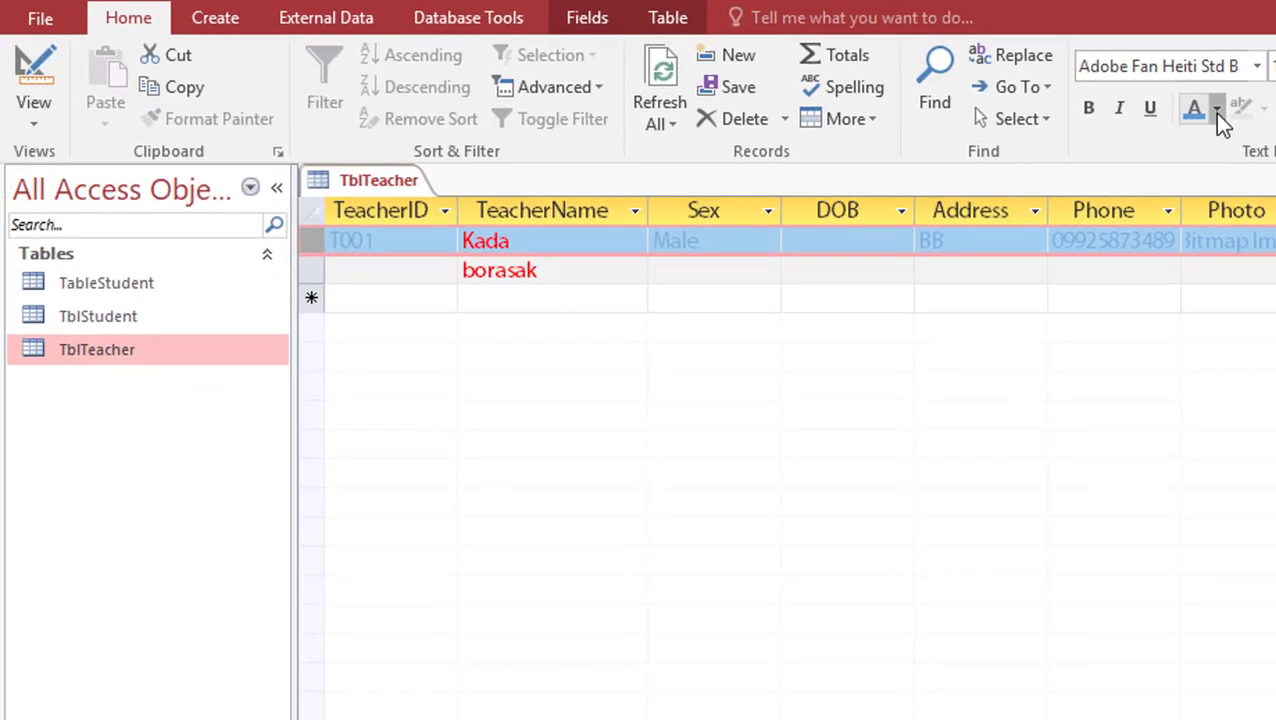
click(1215, 112)
click(1210, 140)
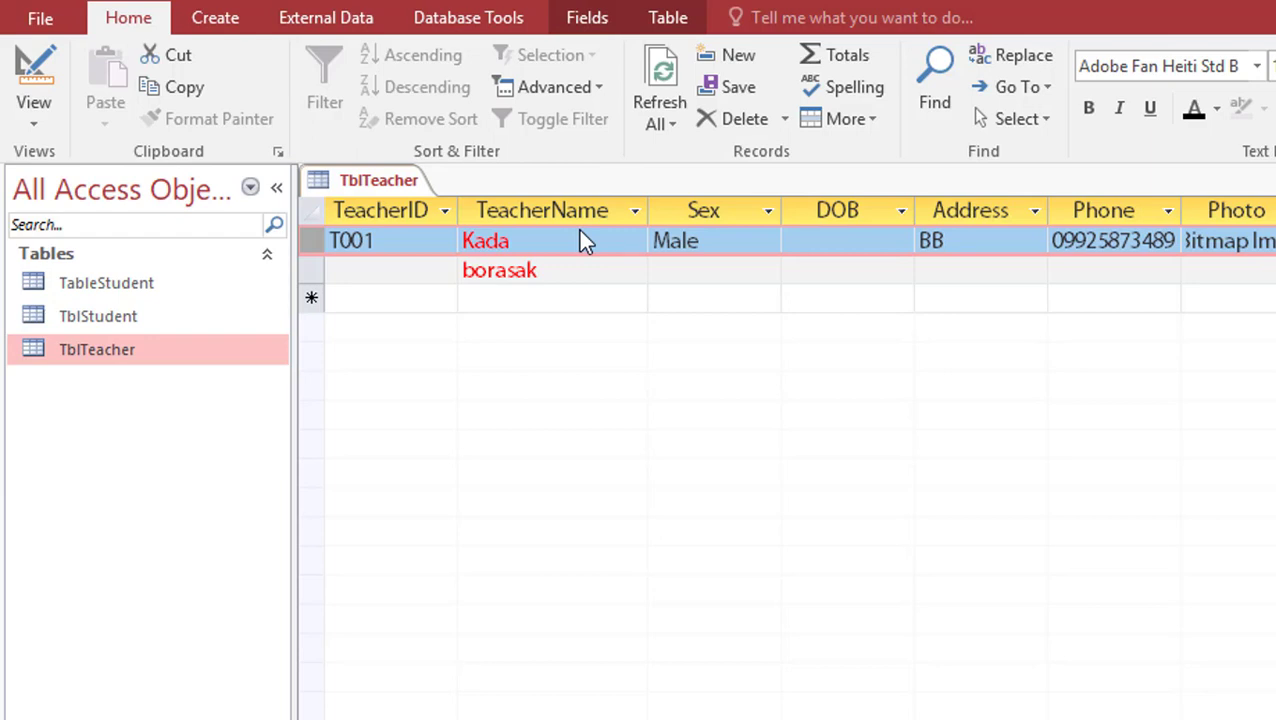
Delete TeacherName's @[Red] Format in Design View and save, showing plain black names
click(238, 18)
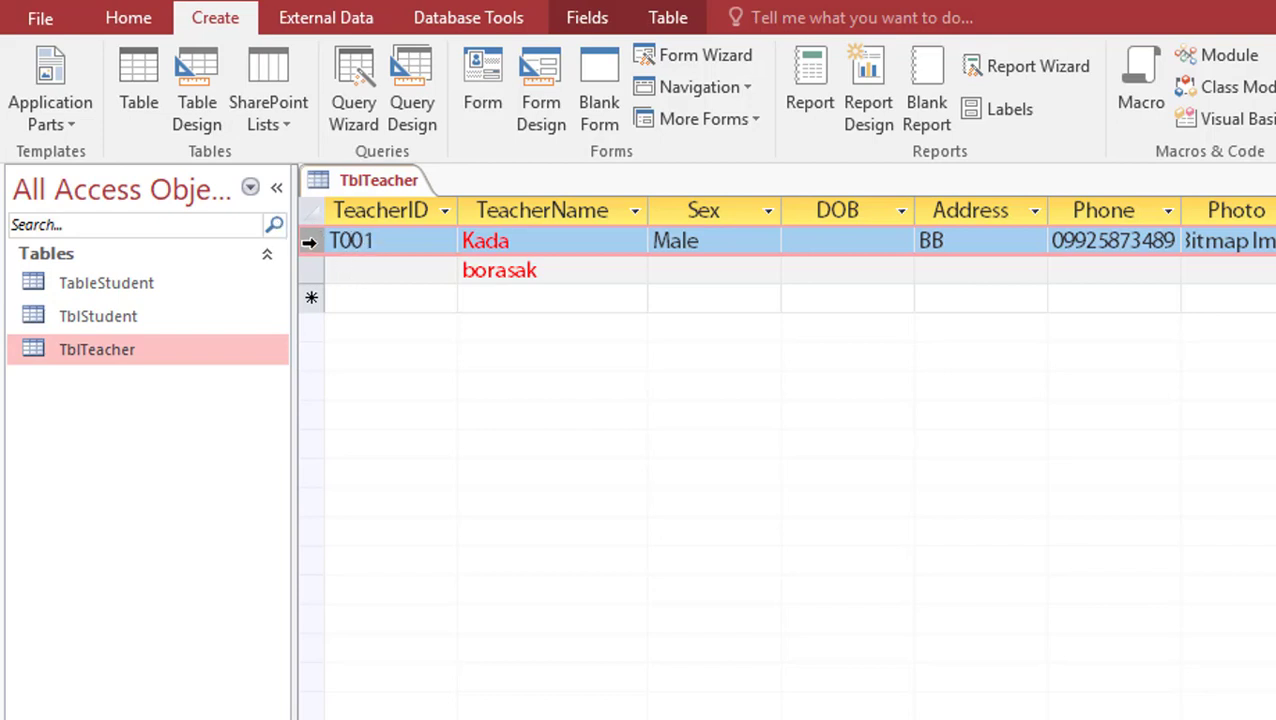
click(115, 22)
click(38, 60)
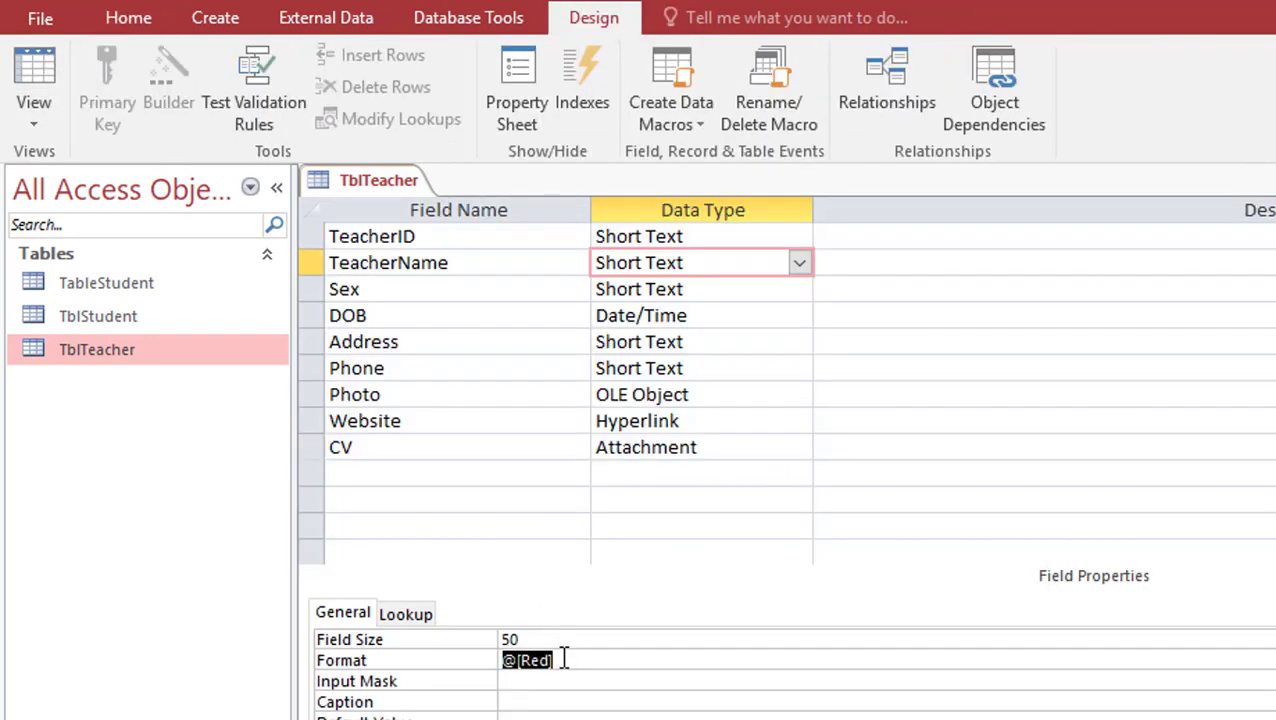
key(Delete)
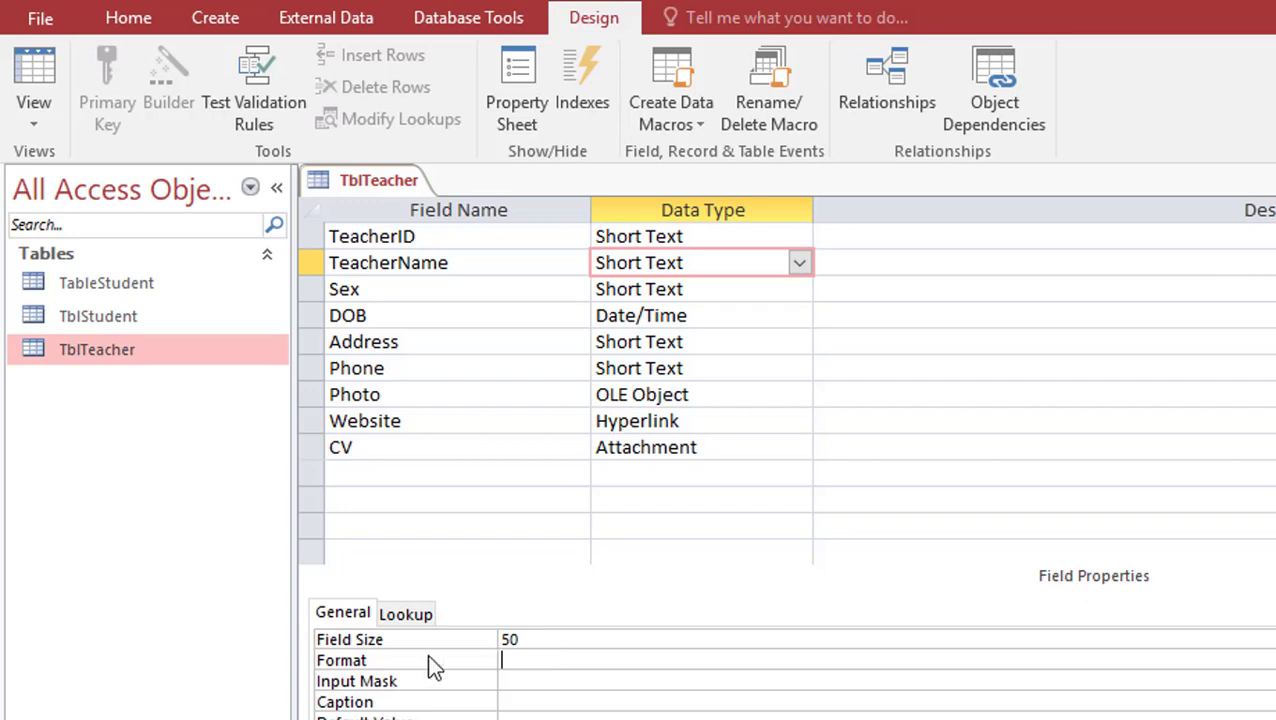
click(661, 316)
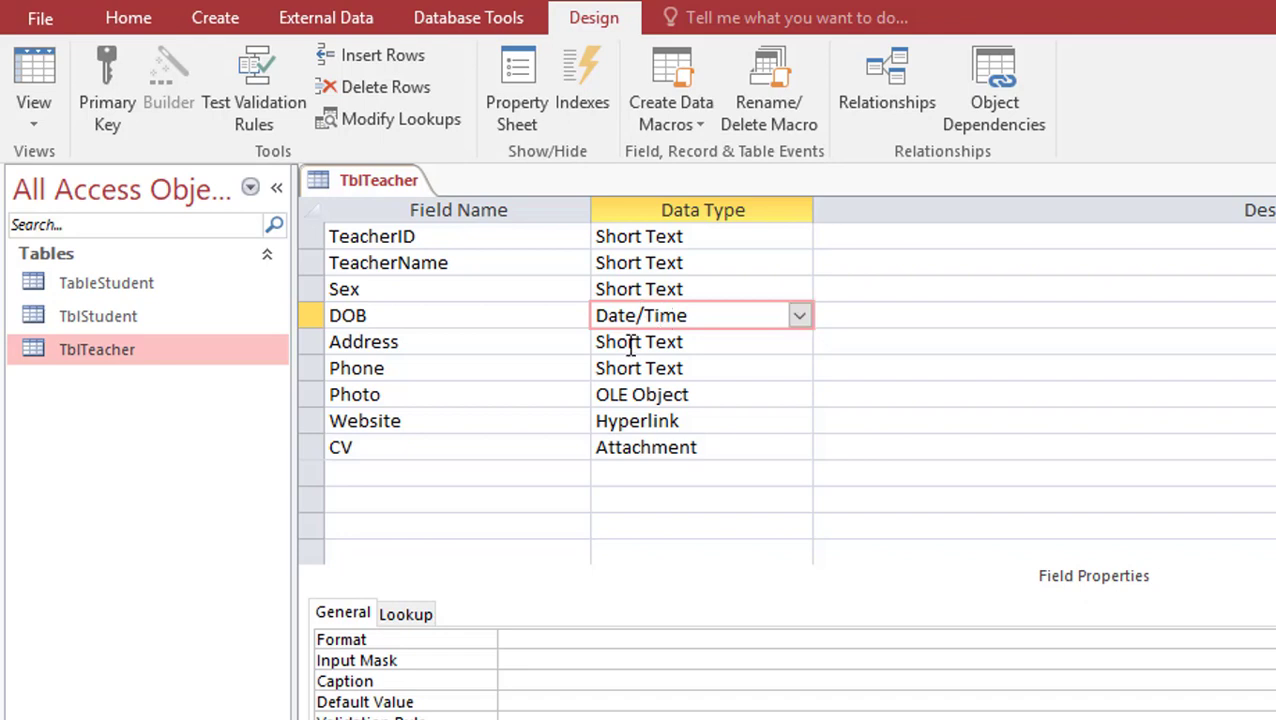
click(48, 49)
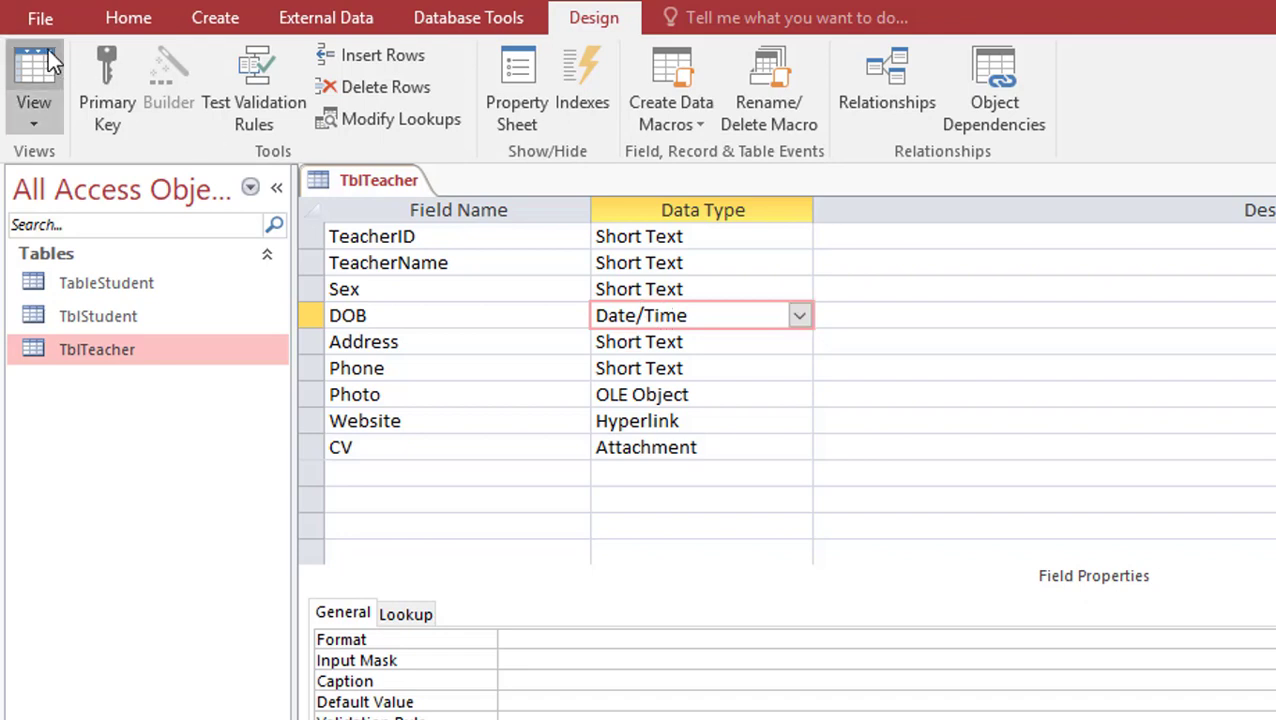
click(926, 558)
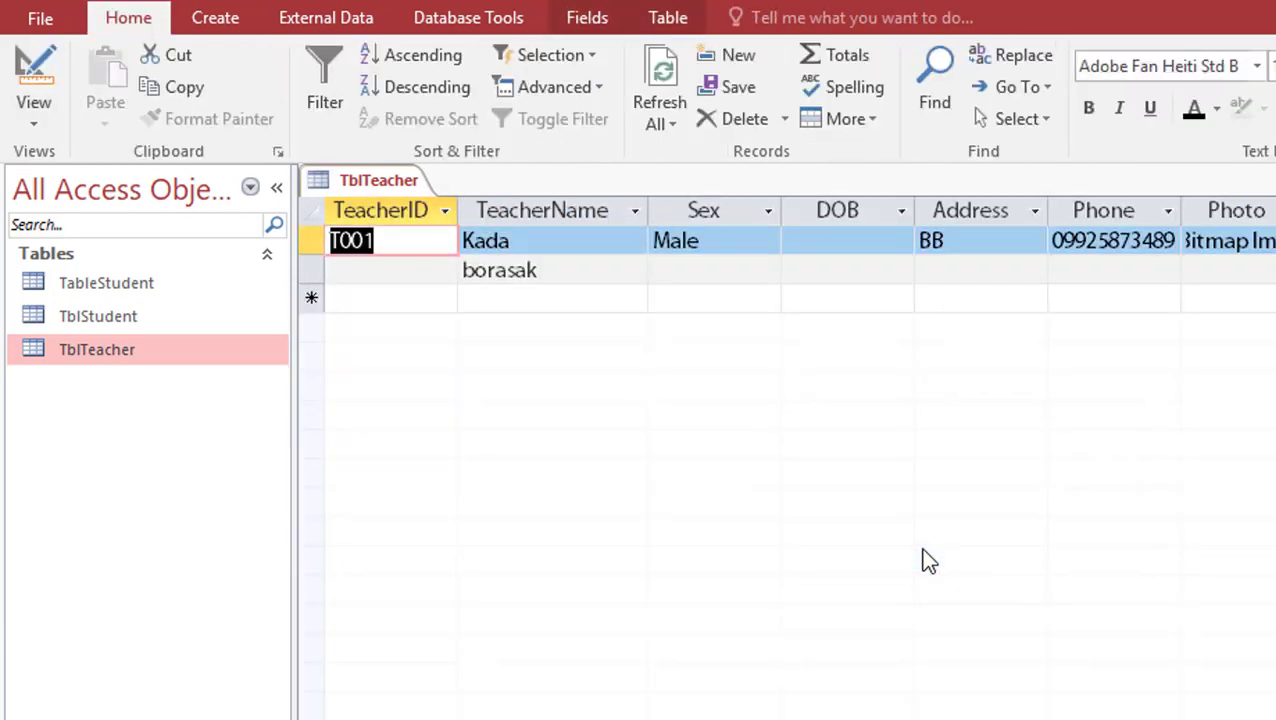
click(886, 240)
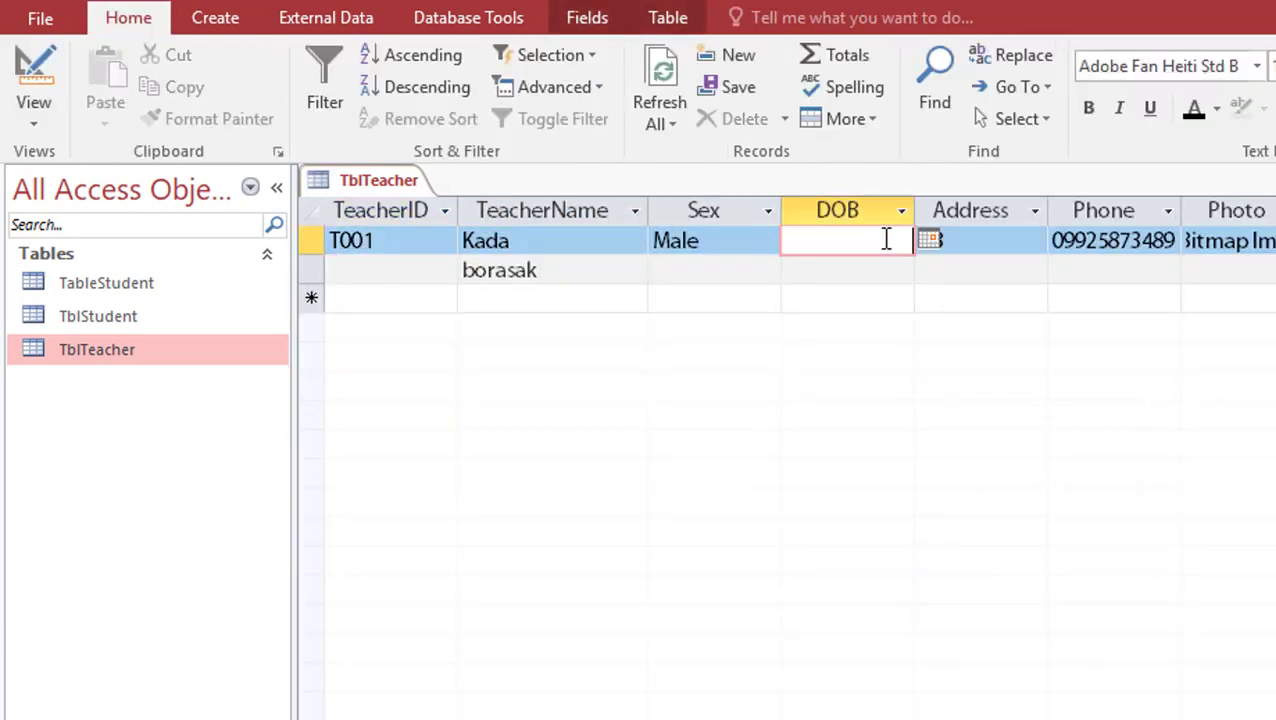
text(12-09-1)
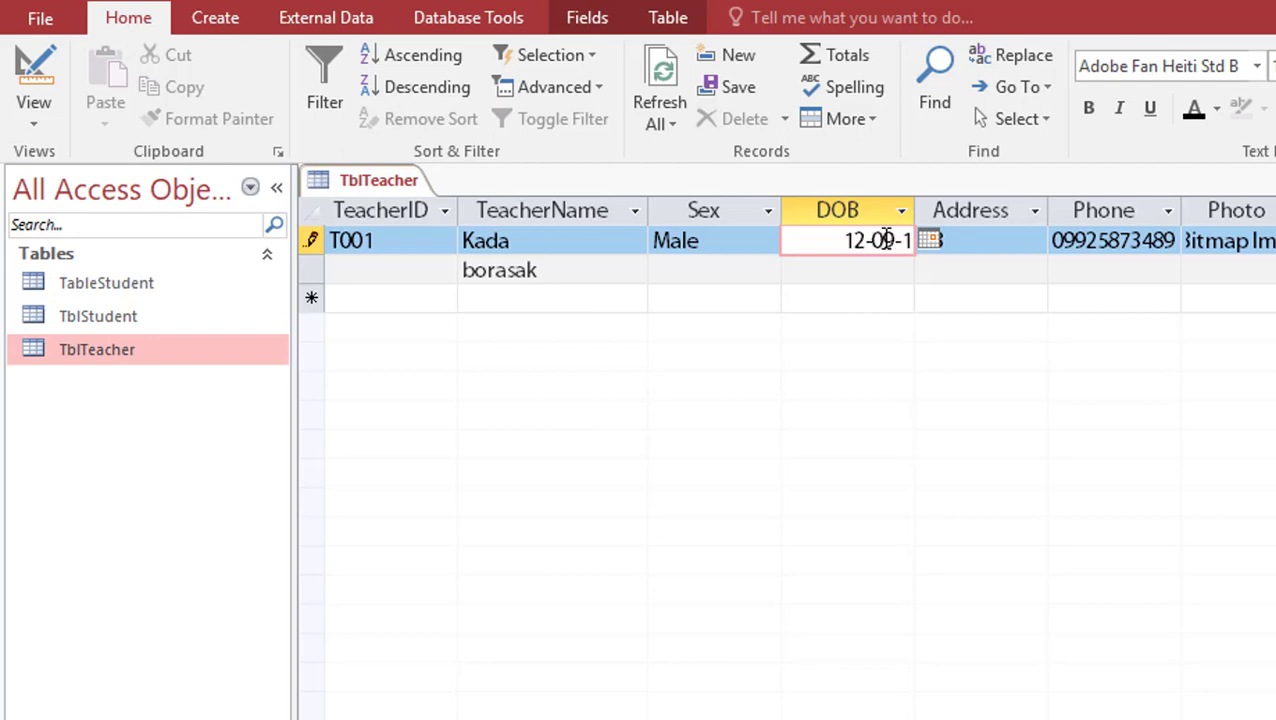
text(980)
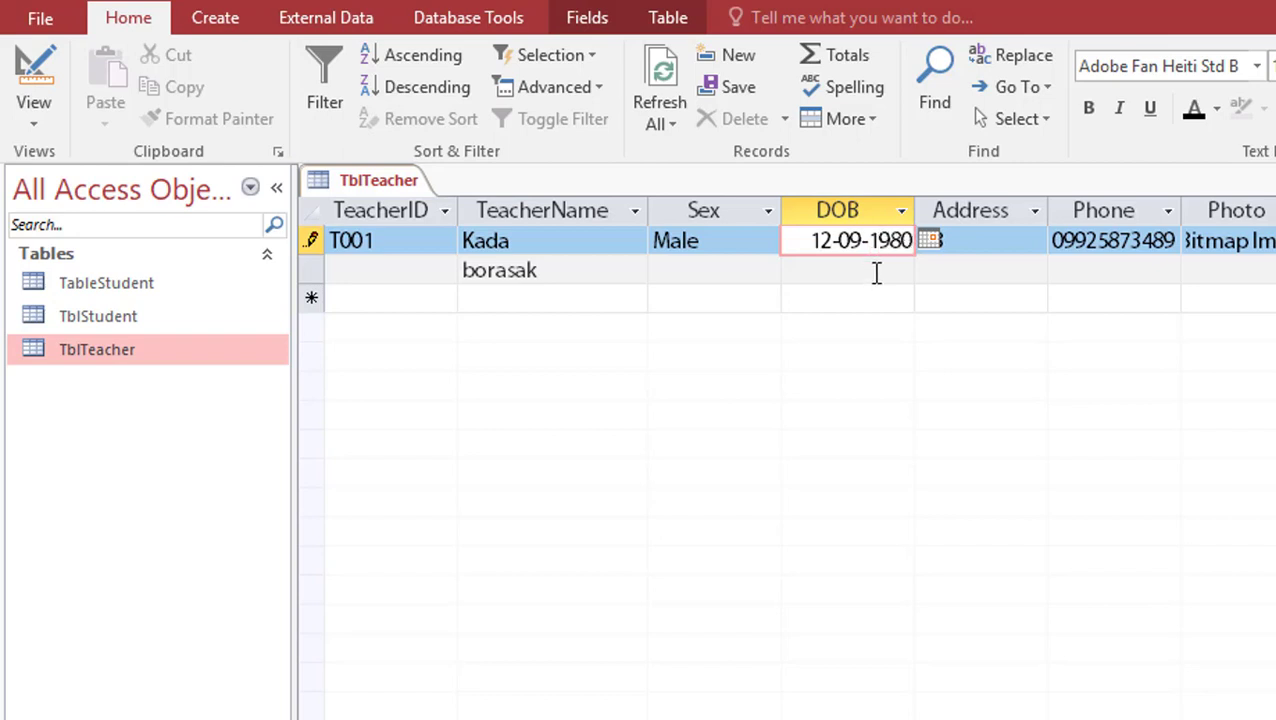
click(874, 270)
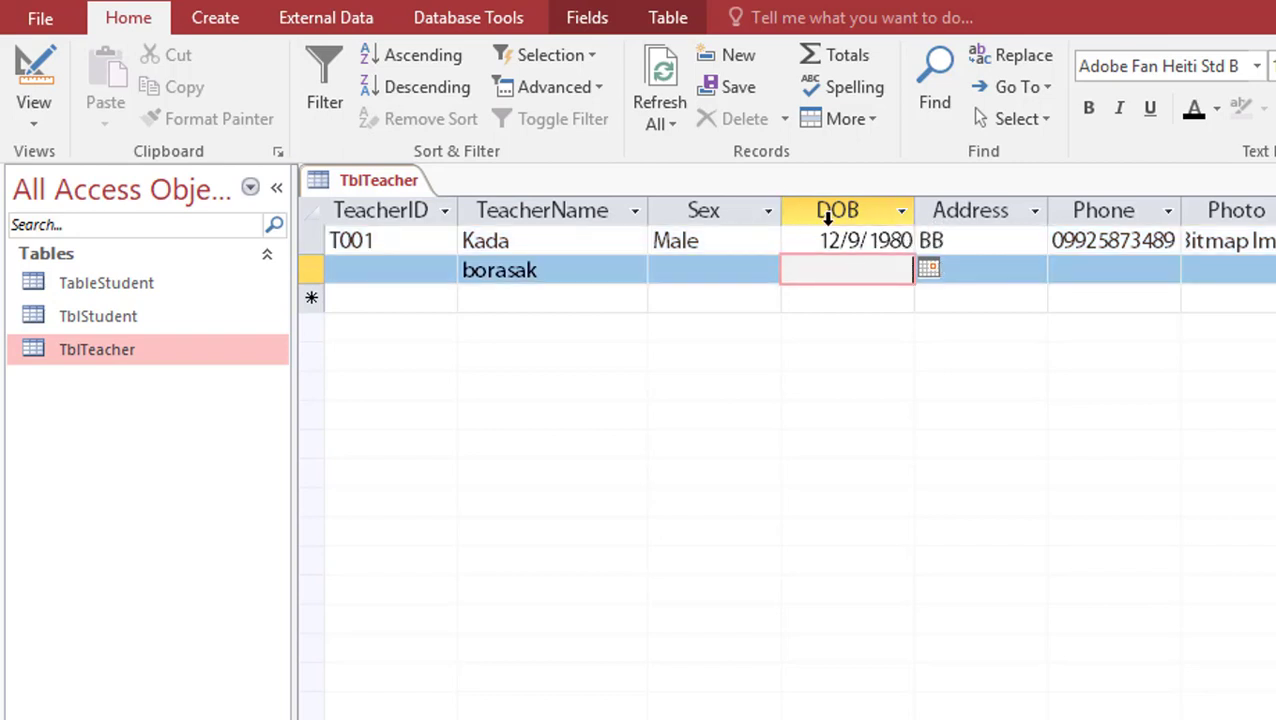
drag(807, 245, 954, 242)
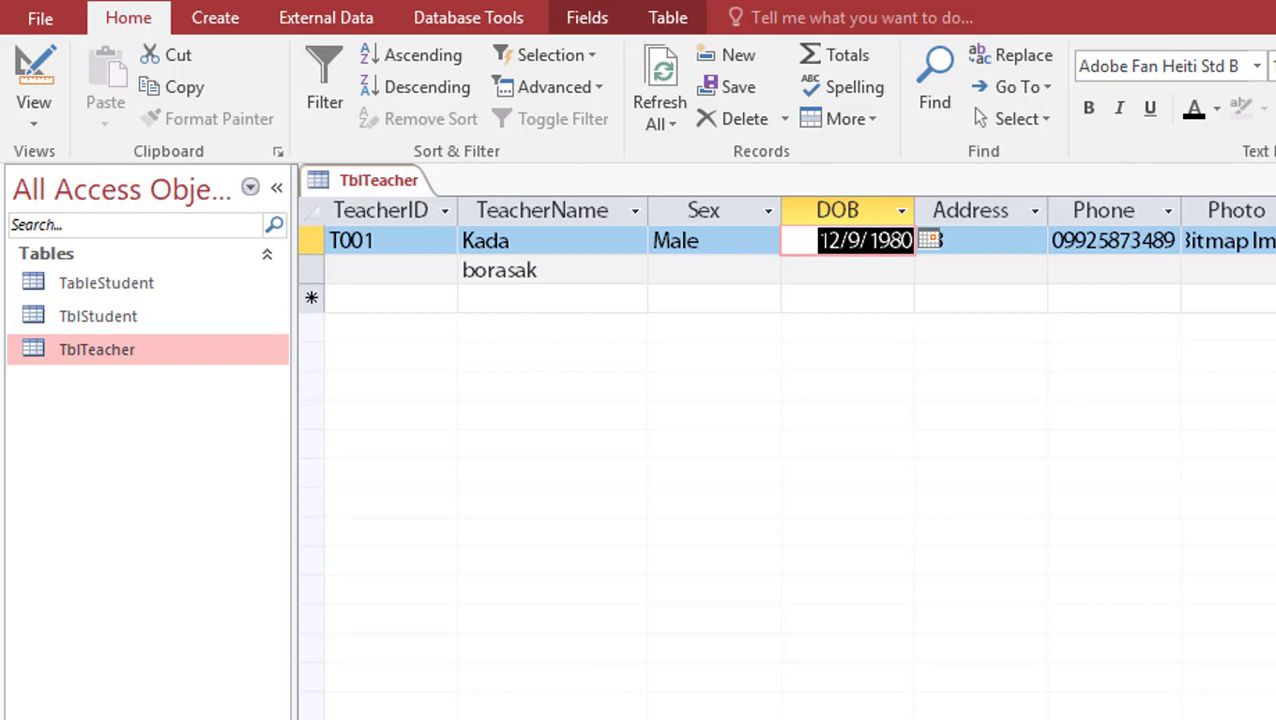
Select the first record's DOB date and switch TblTeacher to Design View
click(802, 240)
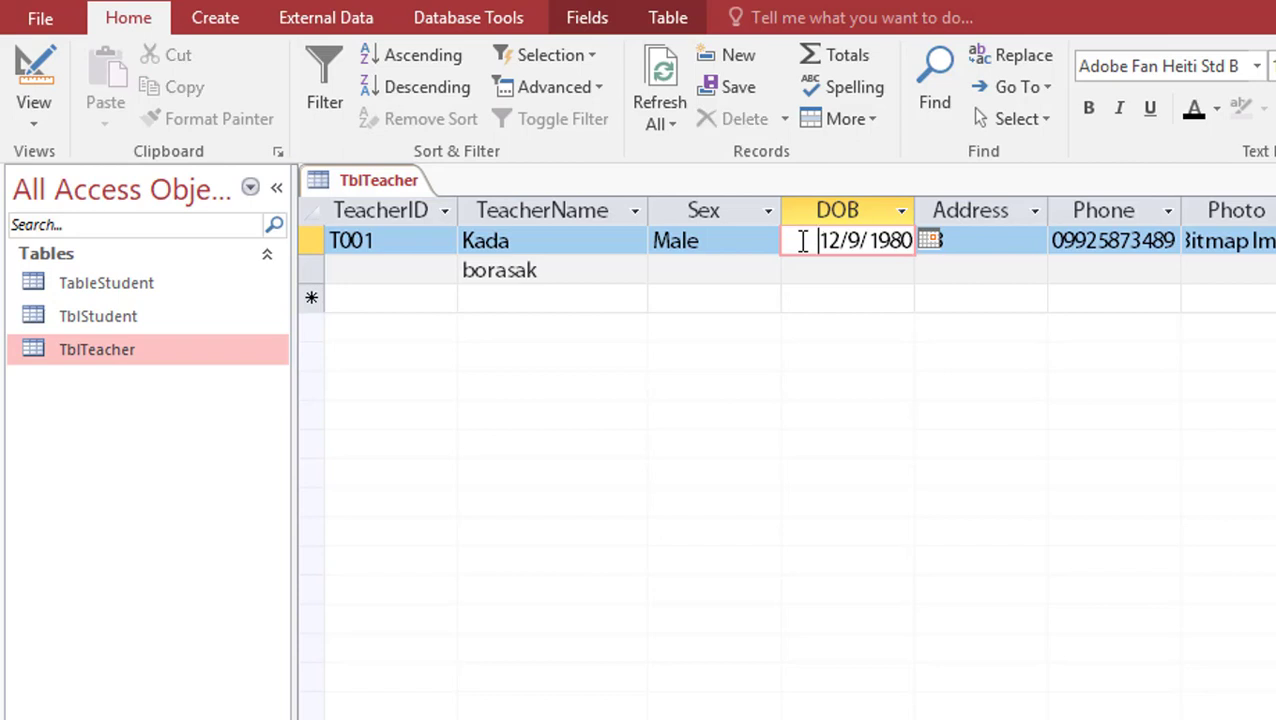
drag(818, 240, 912, 240)
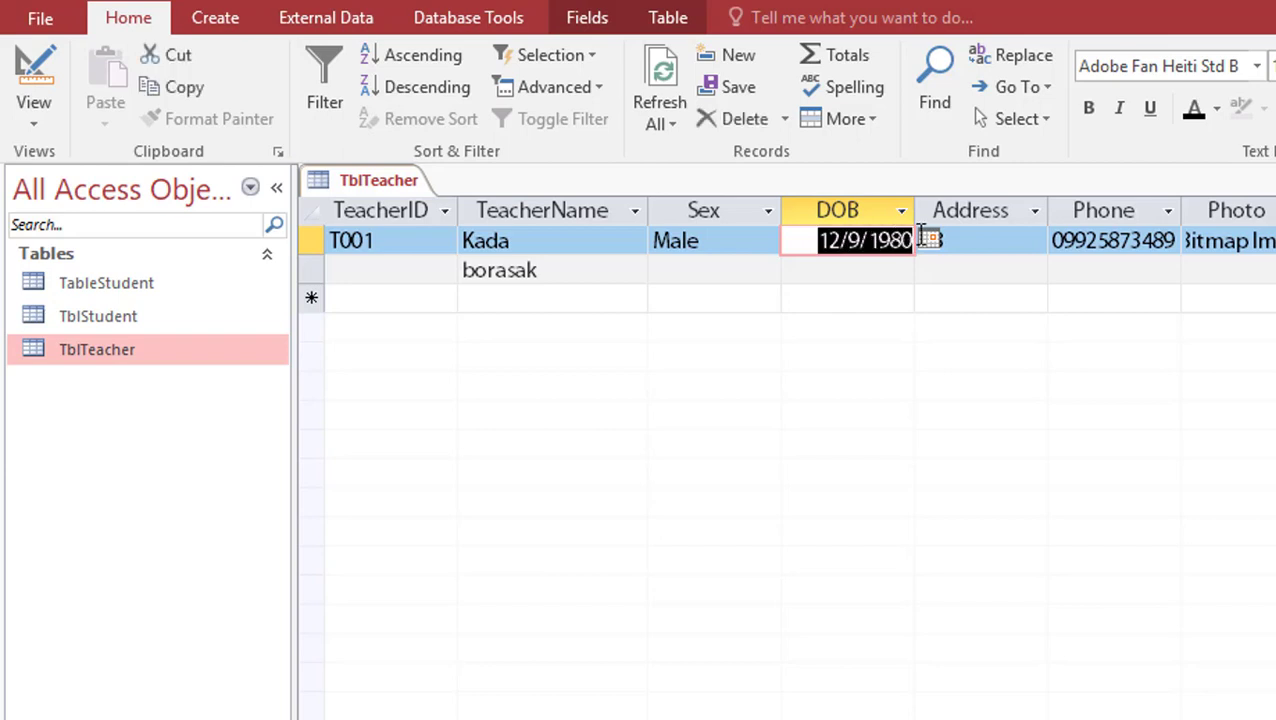
click(832, 240)
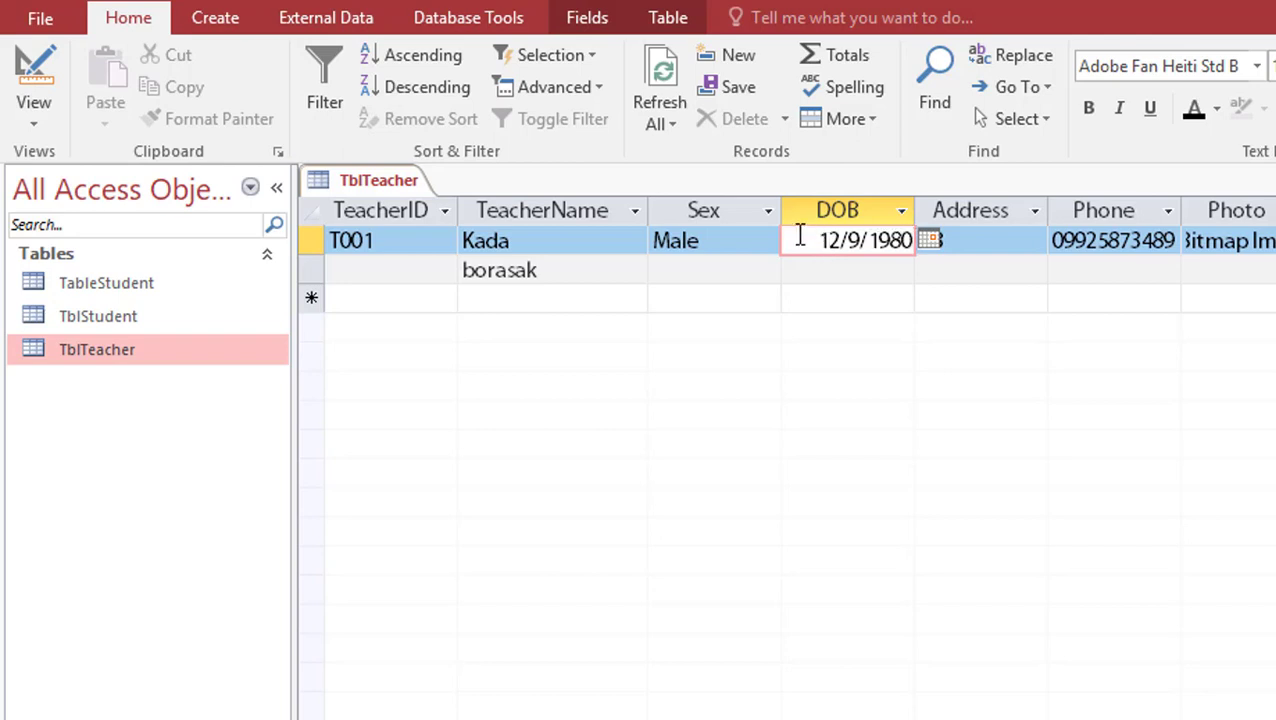
click(797, 240)
drag(797, 240, 962, 242)
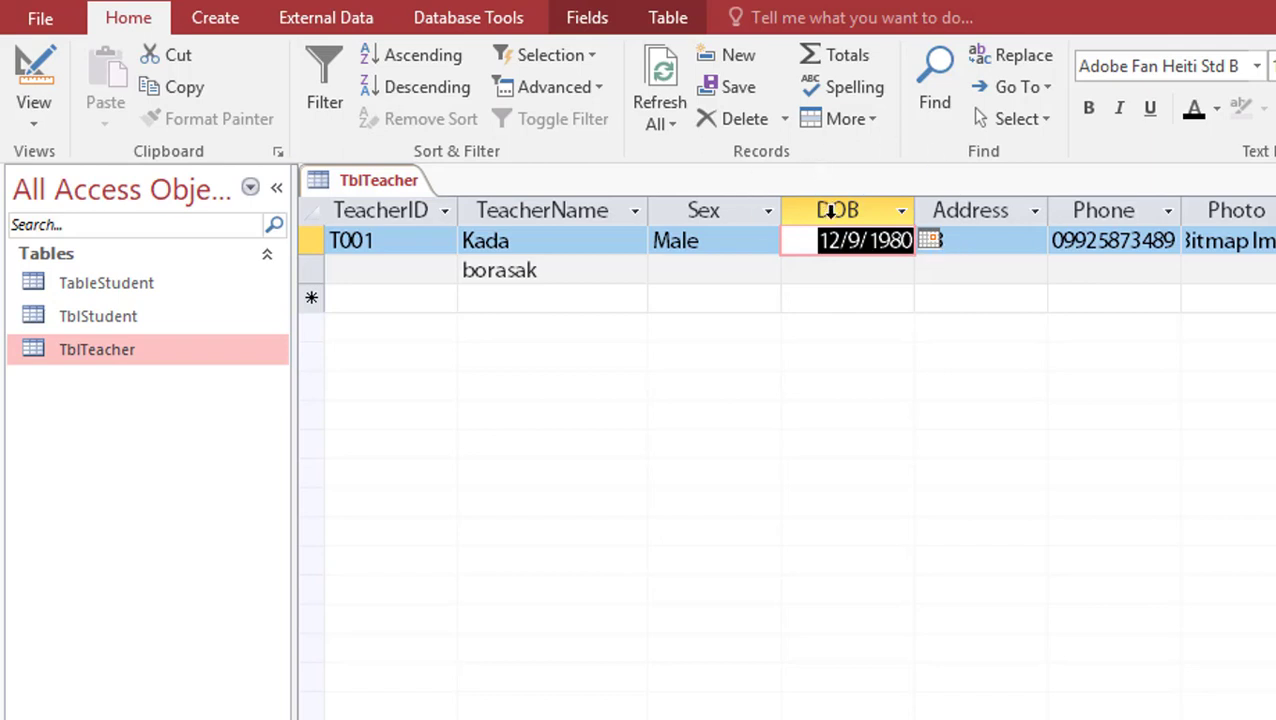
click(41, 72)
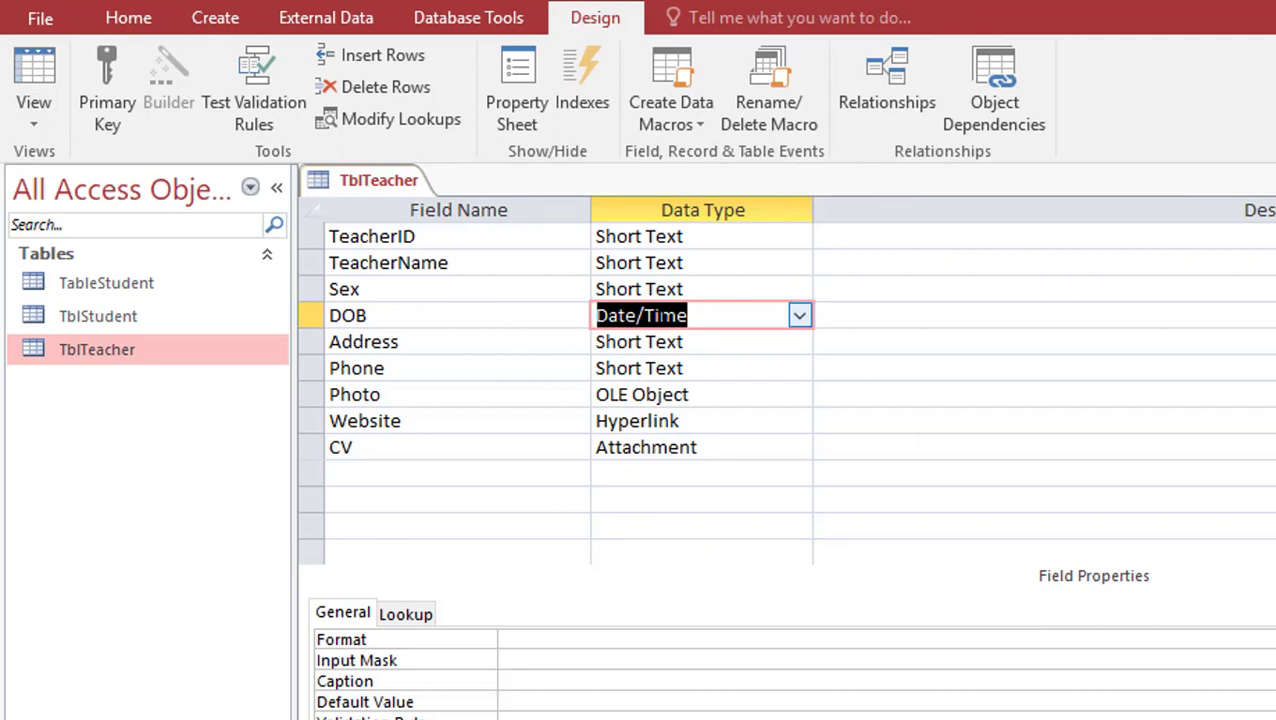
Select the DOB field in the design grid to show its properties
click(641, 317)
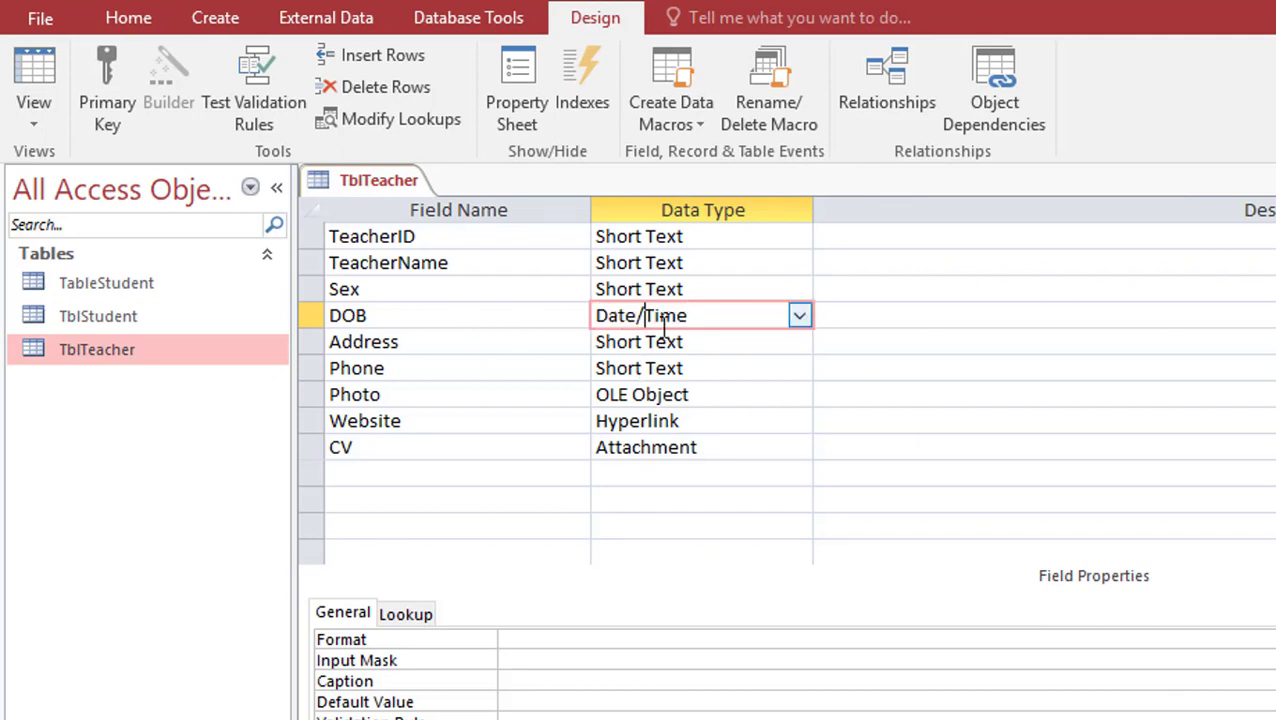
double_click(655, 289)
click(570, 313)
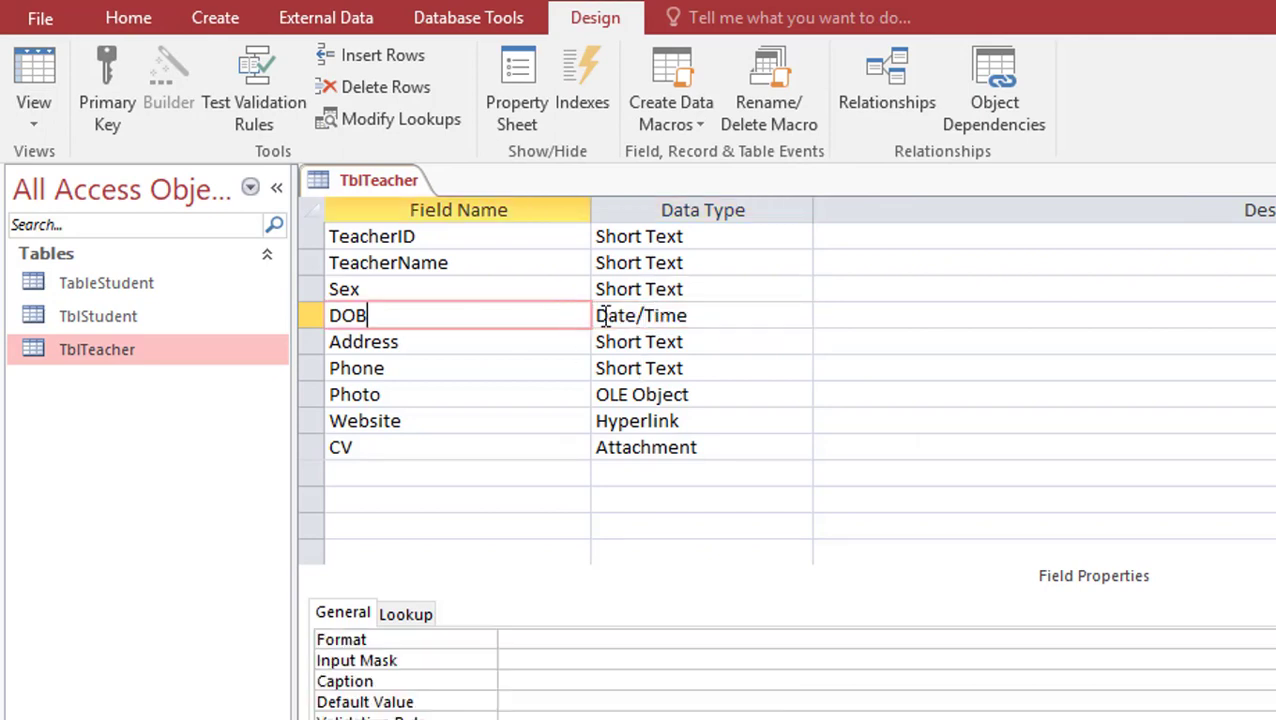
click(609, 316)
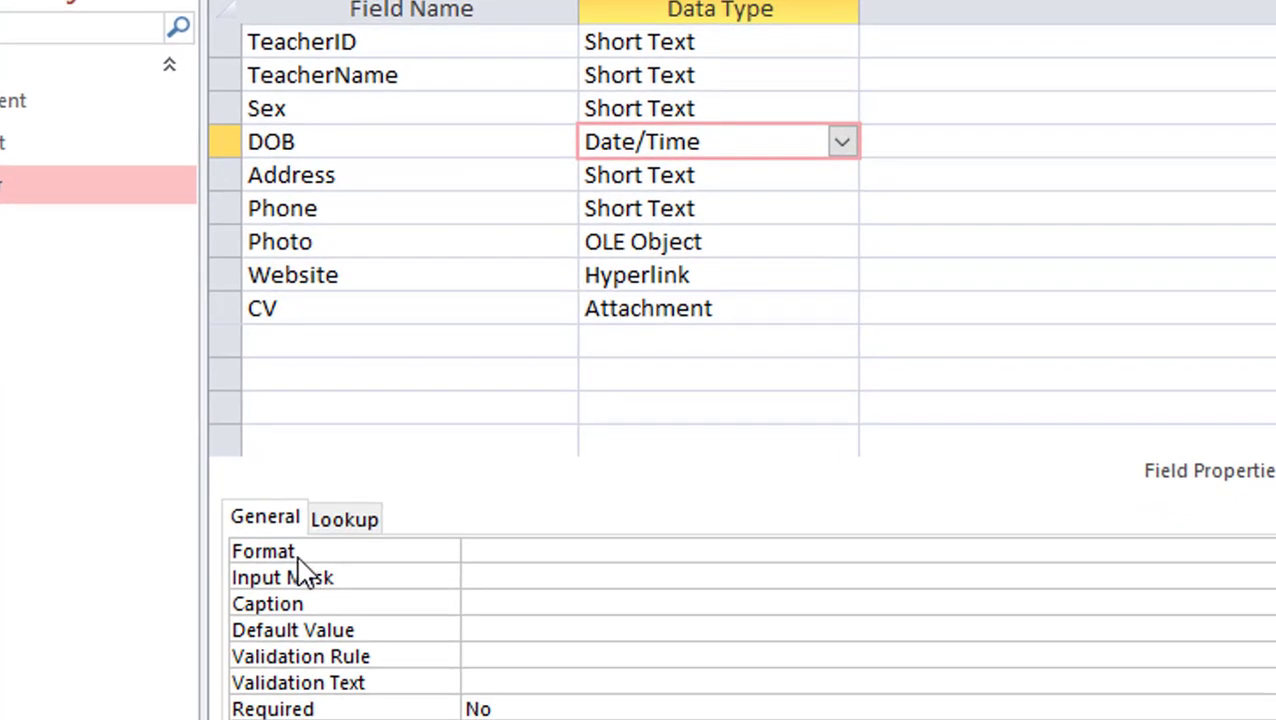
Set DOB's Format to mmm-dd-yyyy and request Datasheet View
click(474, 553)
text(d)
text(d)
text(d)
key(BackSpace)
key(BackSpace)
key(BackSpace)
text(mmm/)
key(BackSpace)
text(-dd-yyyy)
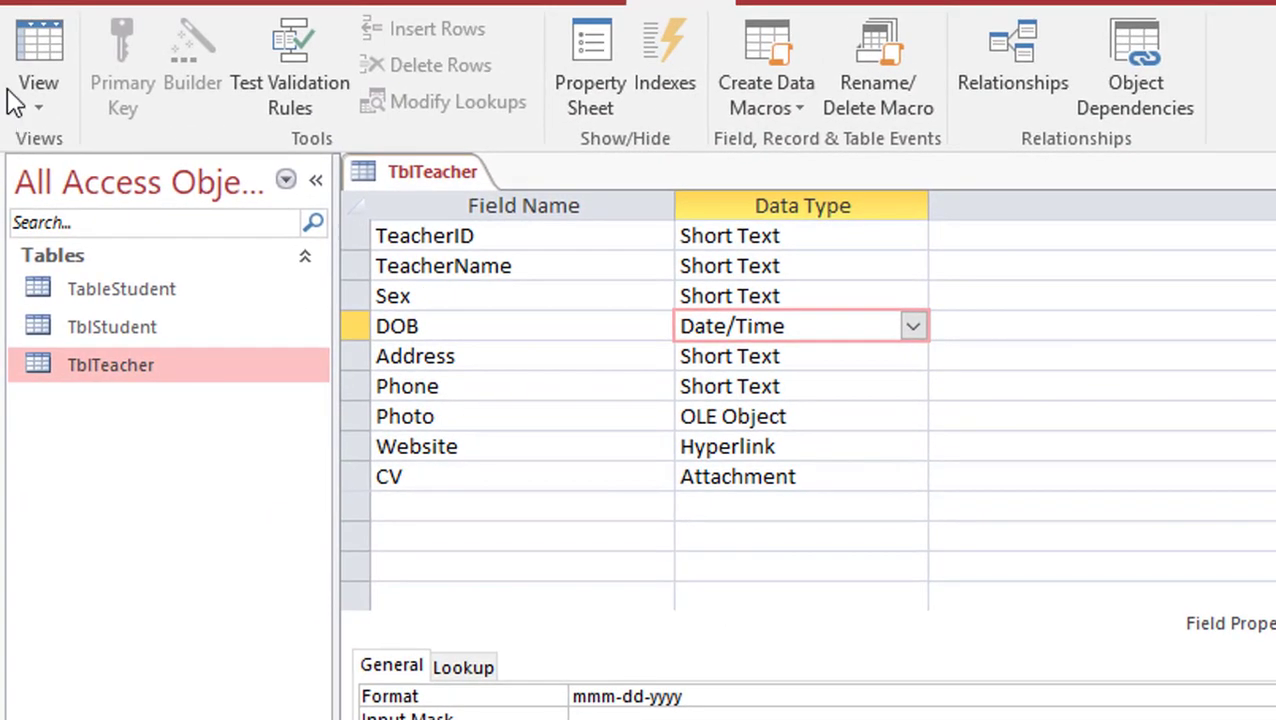
click(46, 34)
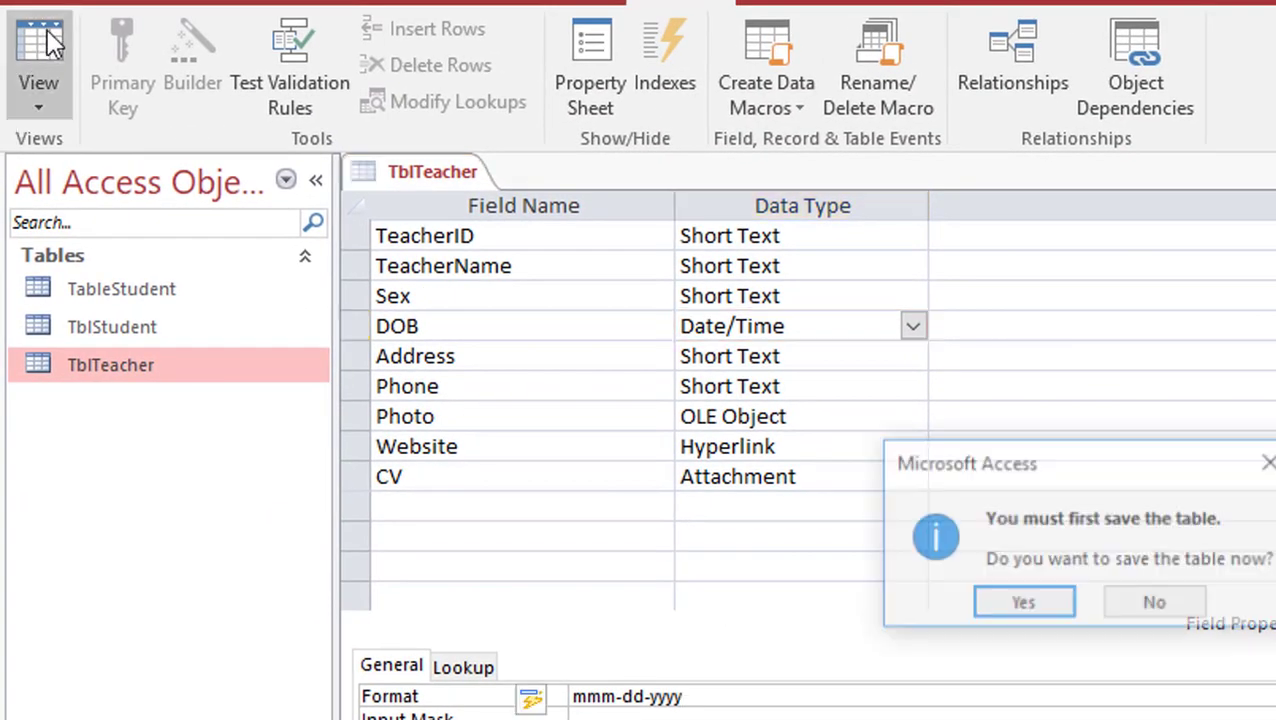
Save the table, then change DOB's Format to dd/mmmm/yyyy
click(1022, 605)
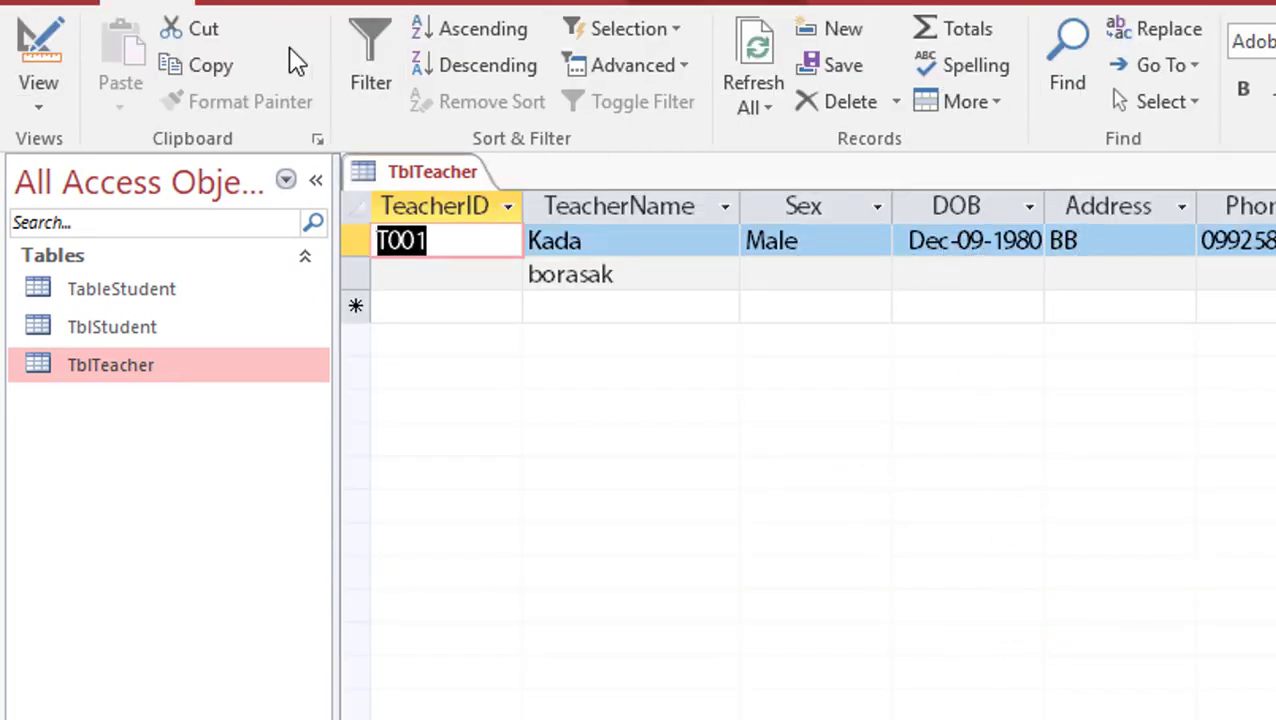
click(47, 39)
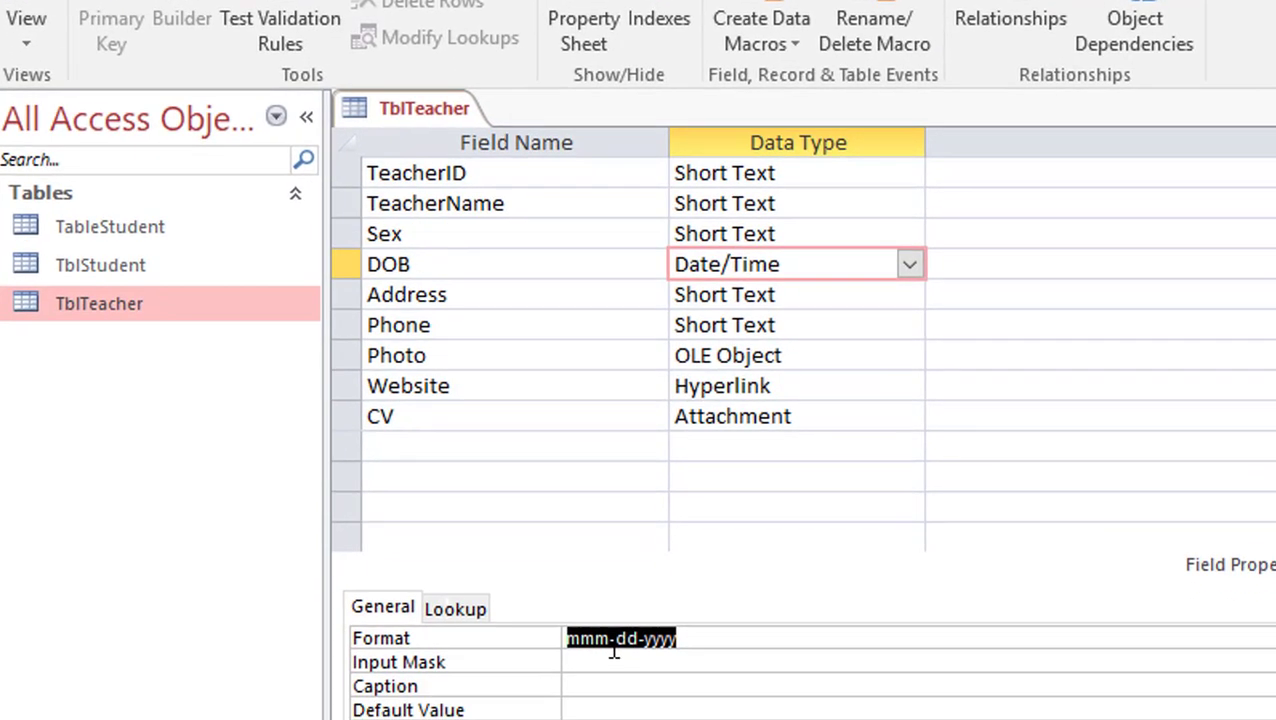
text(dd)
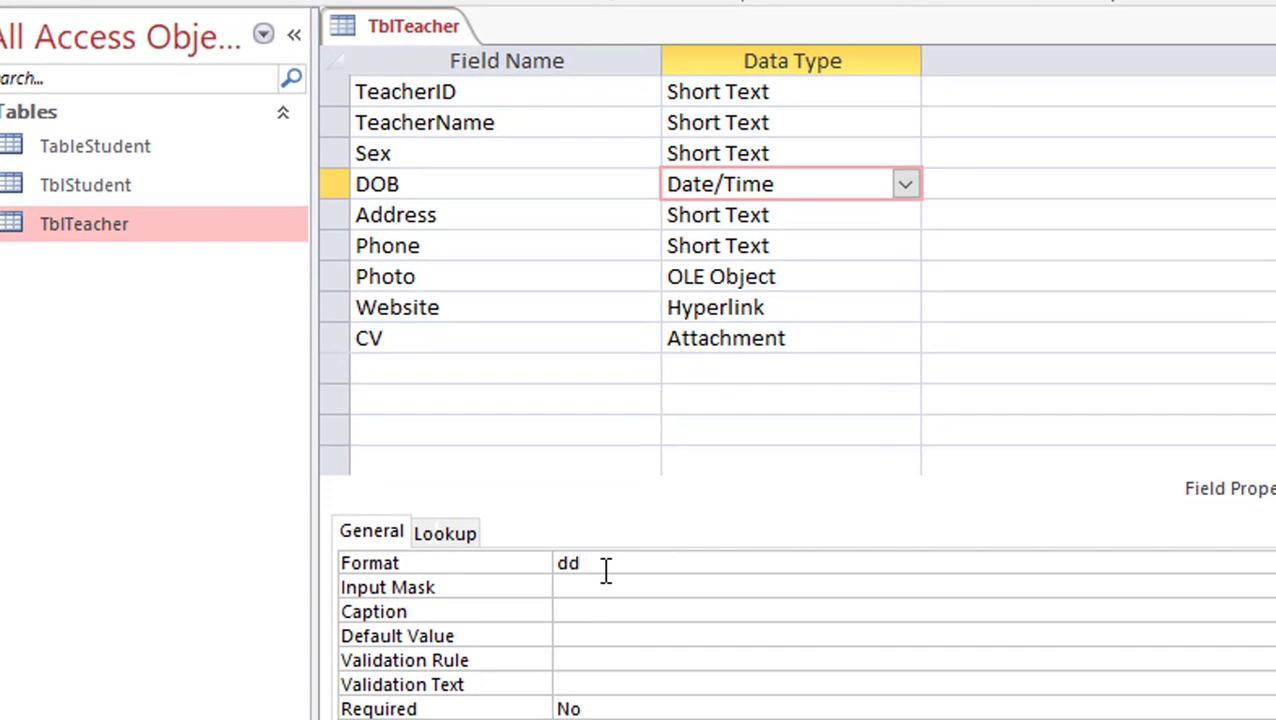
text(/mmmm/2)
key(BackSpace)
text(yy)
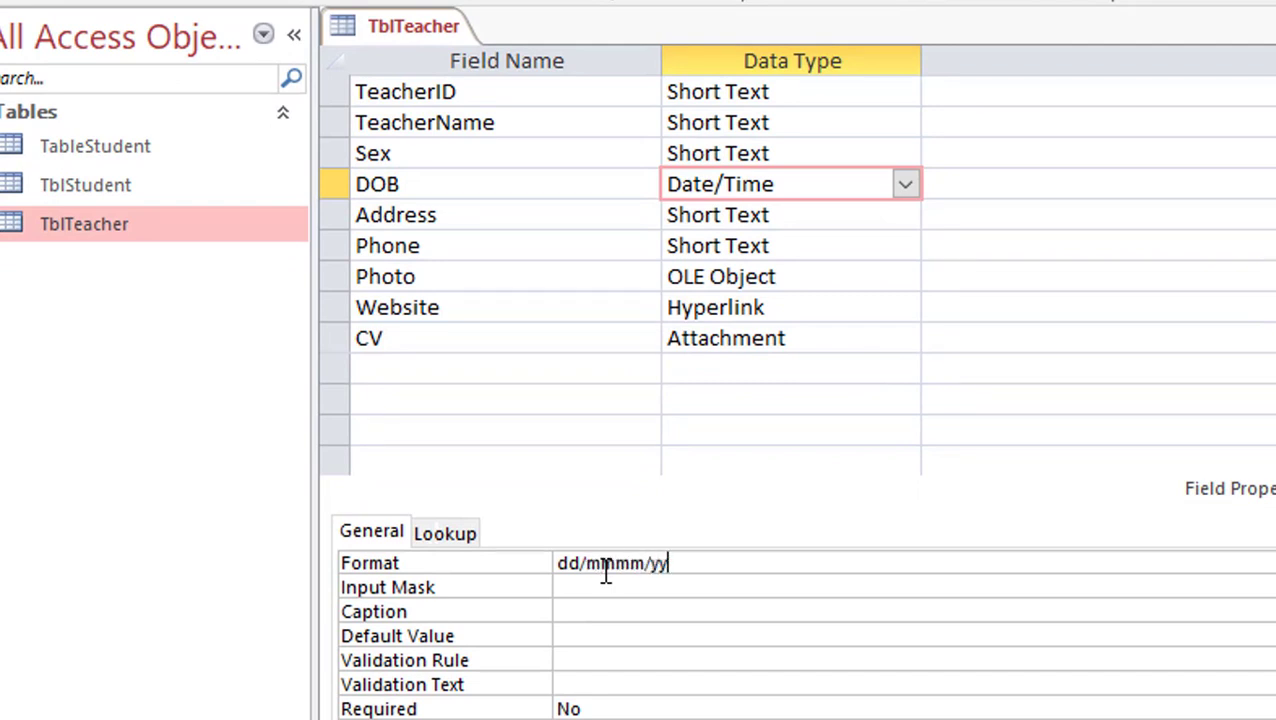
text(yy)
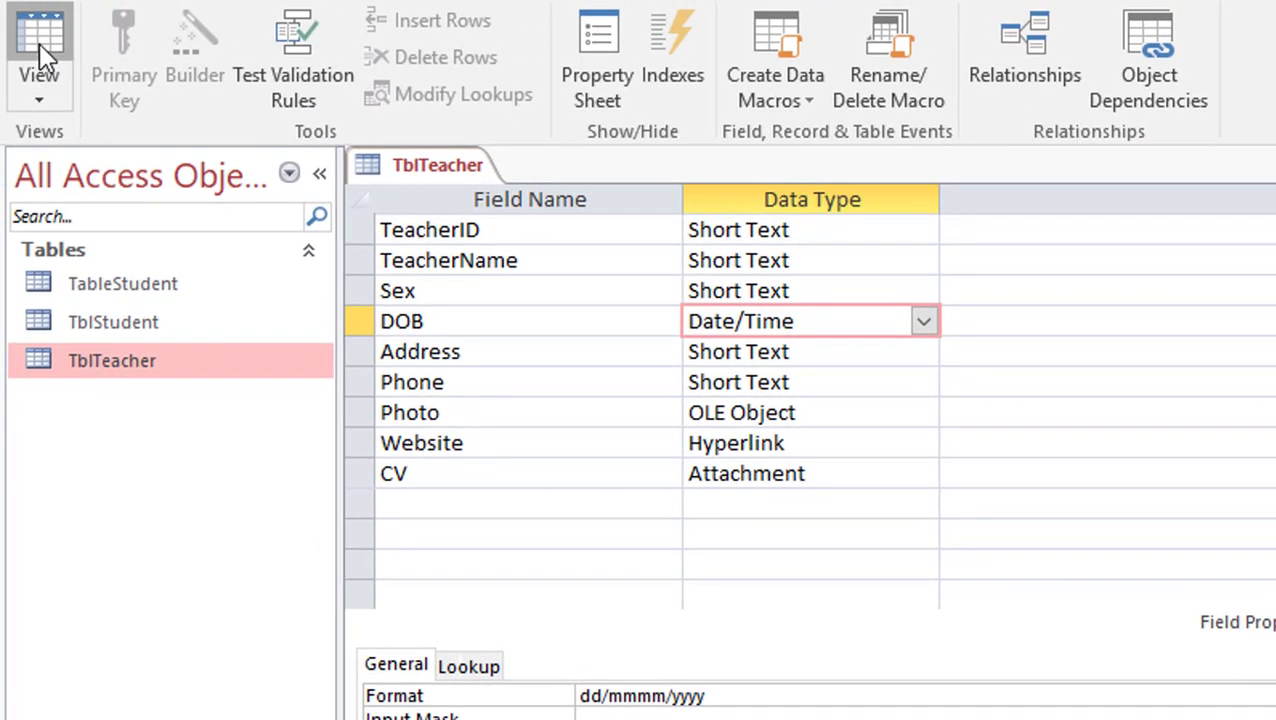
click(38, 34)
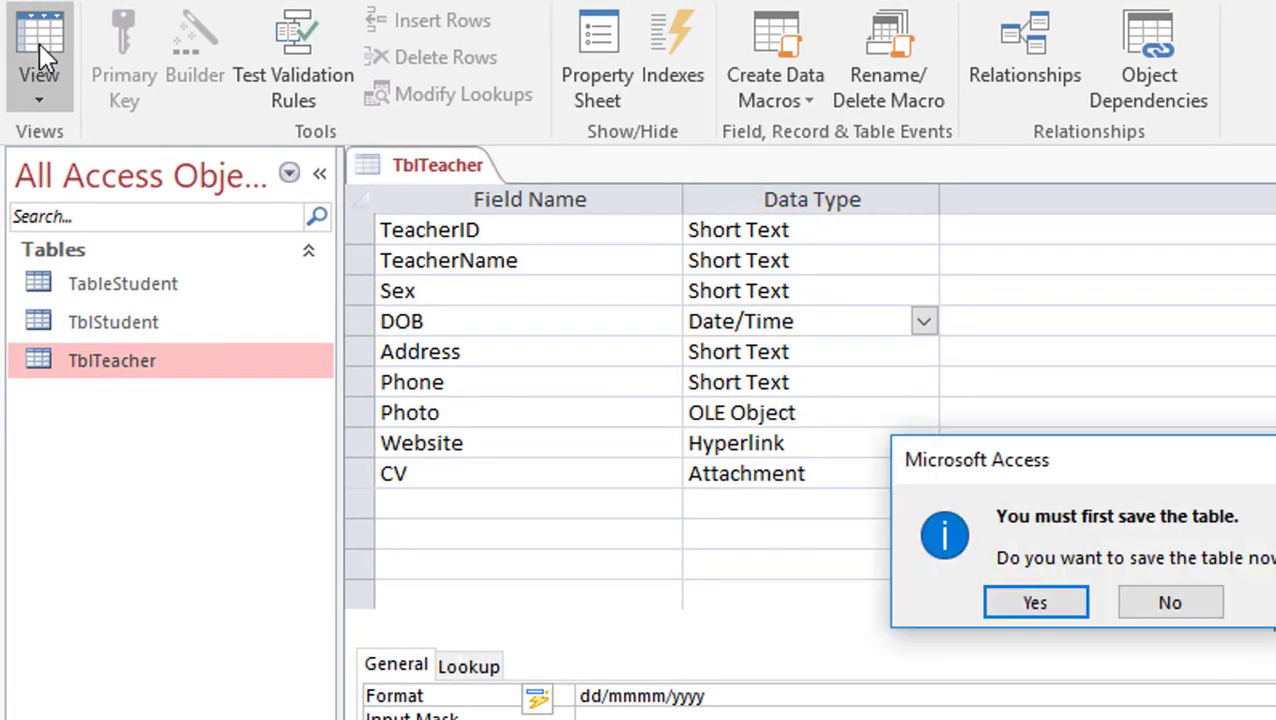
Save, widen the DOB column to show 09/December/1980, and return to Design View
click(1010, 604)
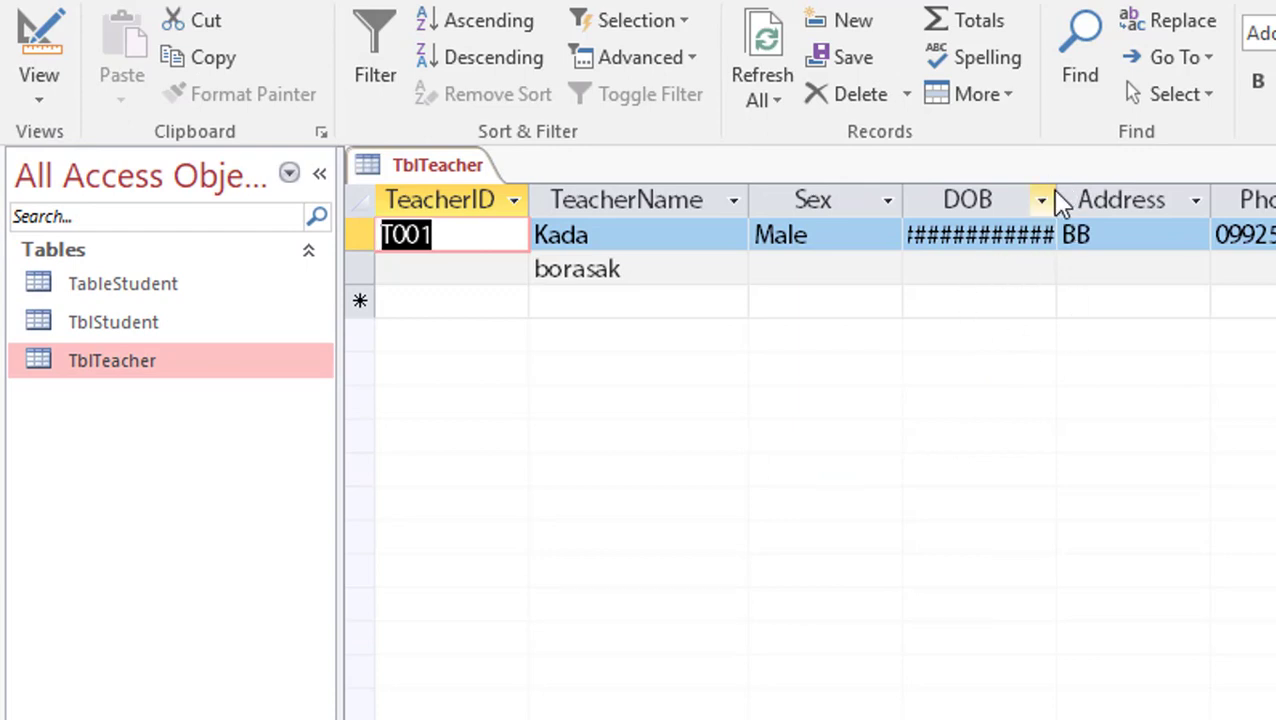
drag(1057, 199, 1144, 199)
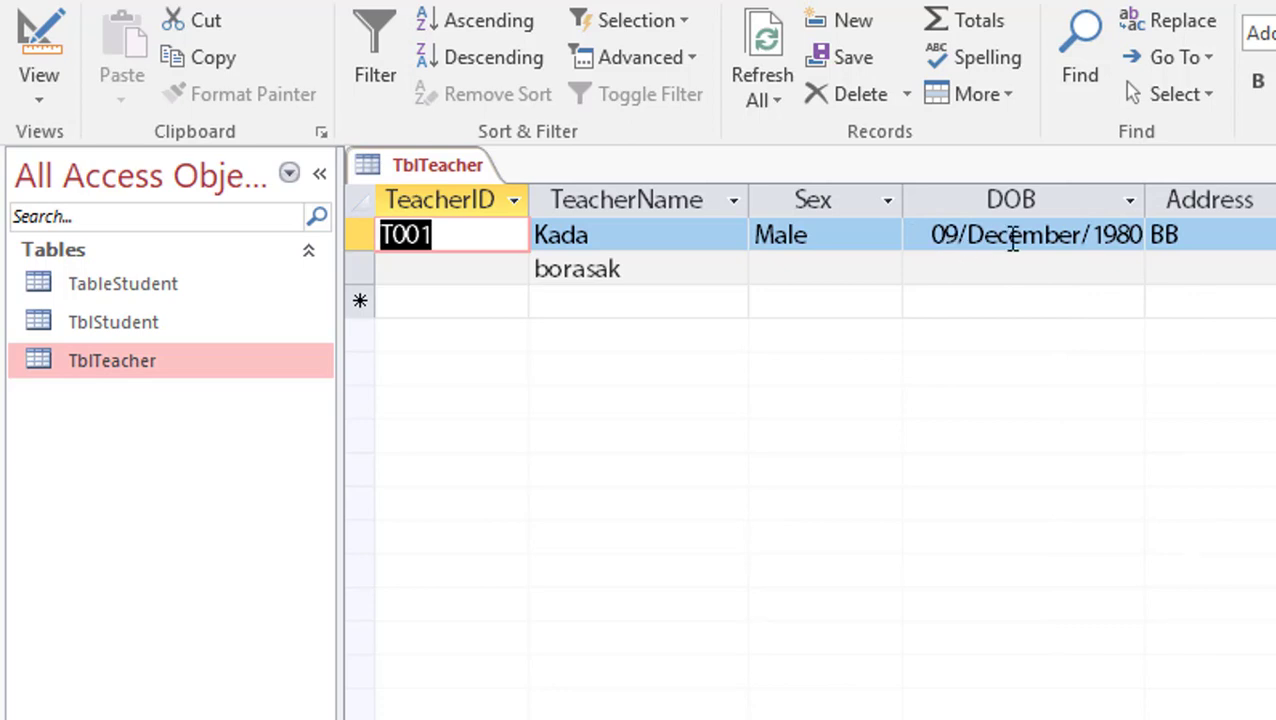
click(1028, 238)
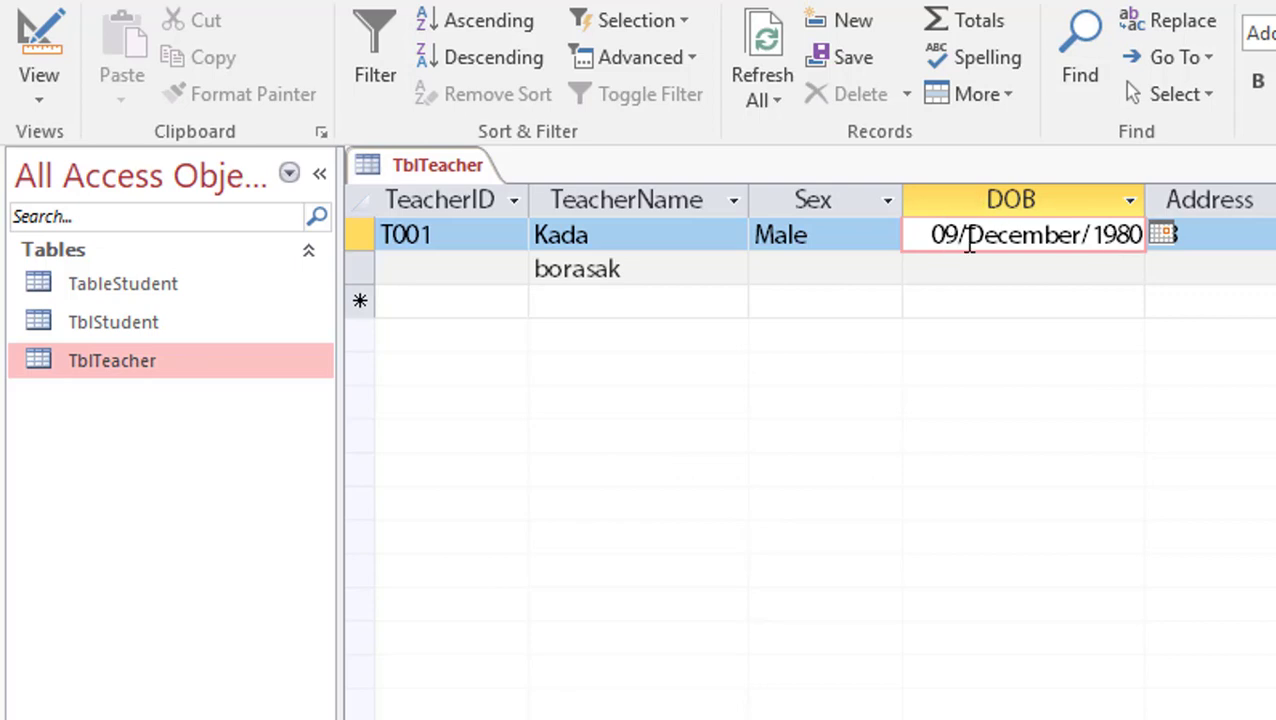
click(1045, 240)
click(45, 35)
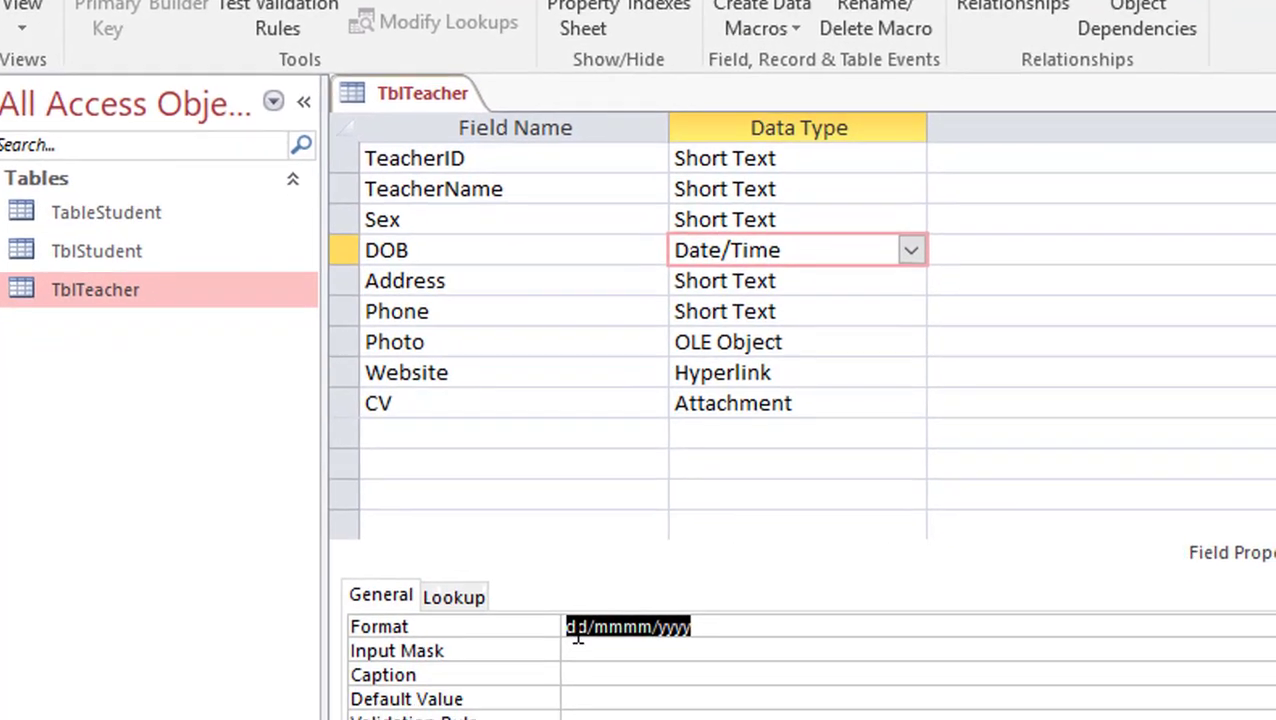
Change DOB's Format to ddd, dd/mmmm/yyyy, save, and widen the column to show Tue, 09/December/1980
click(578, 630)
text(d)
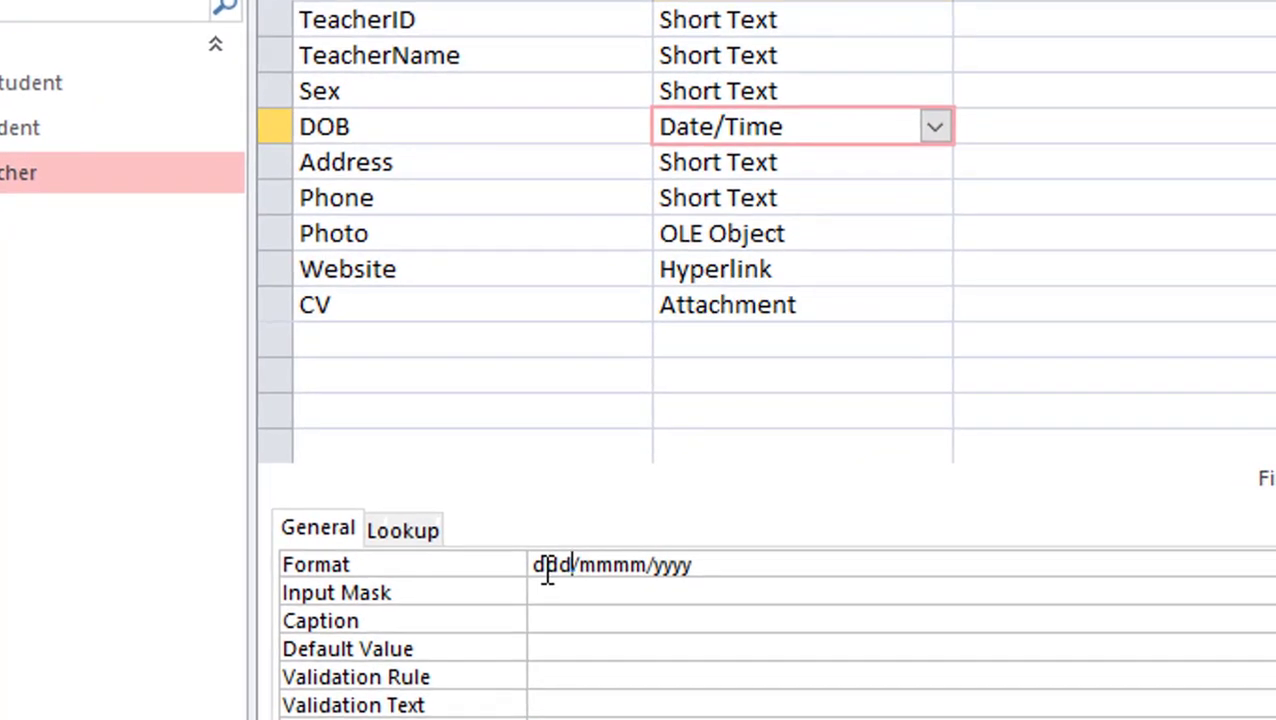
text(, dd)
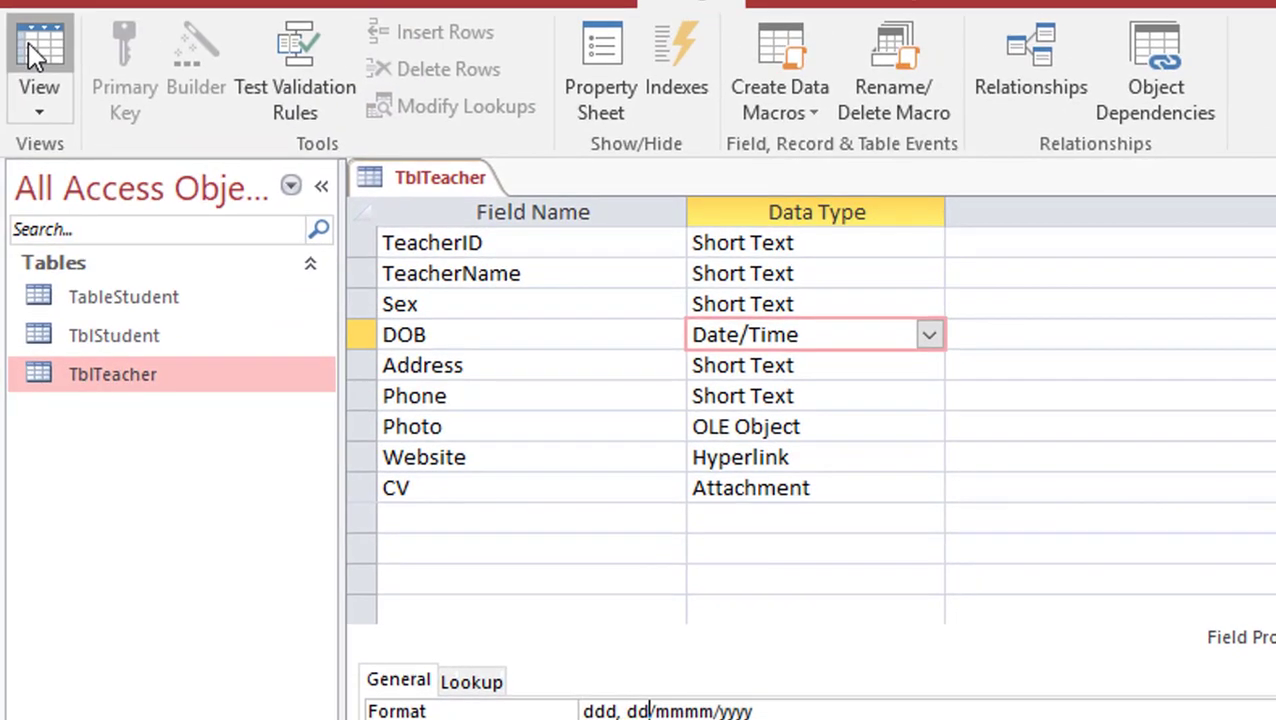
click(40, 50)
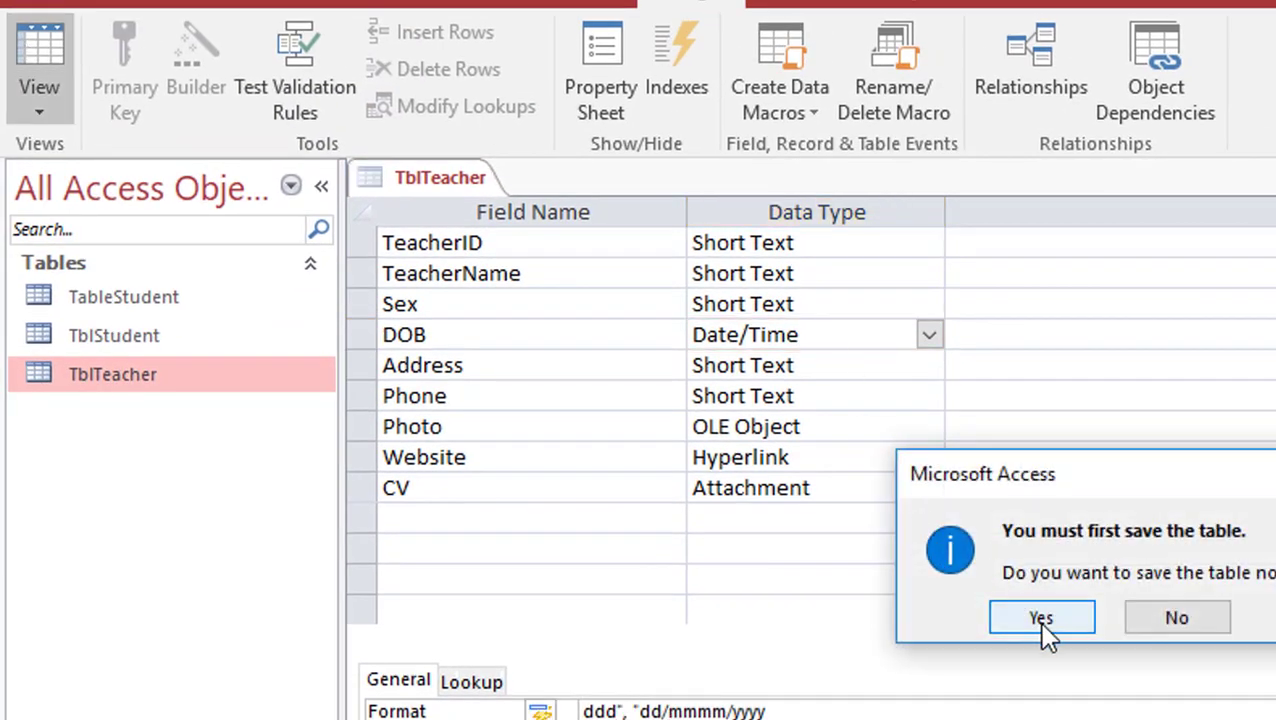
click(1040, 620)
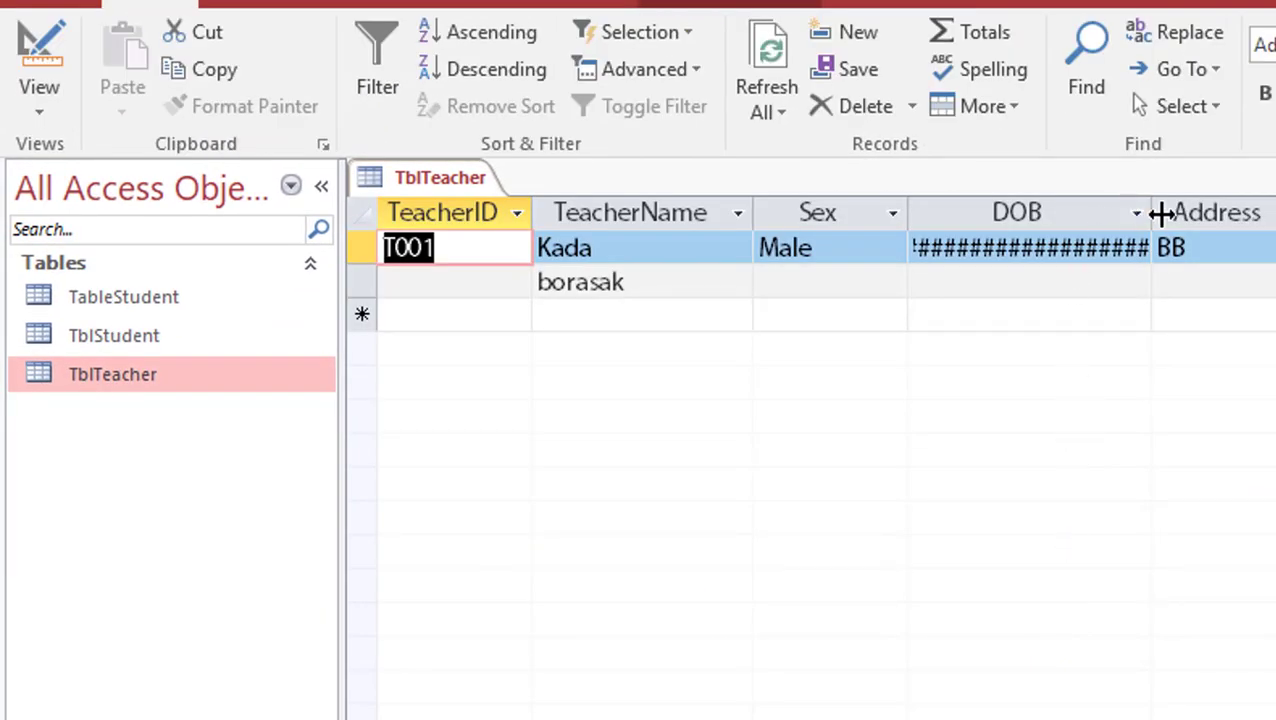
drag(1150, 212, 1275, 212)
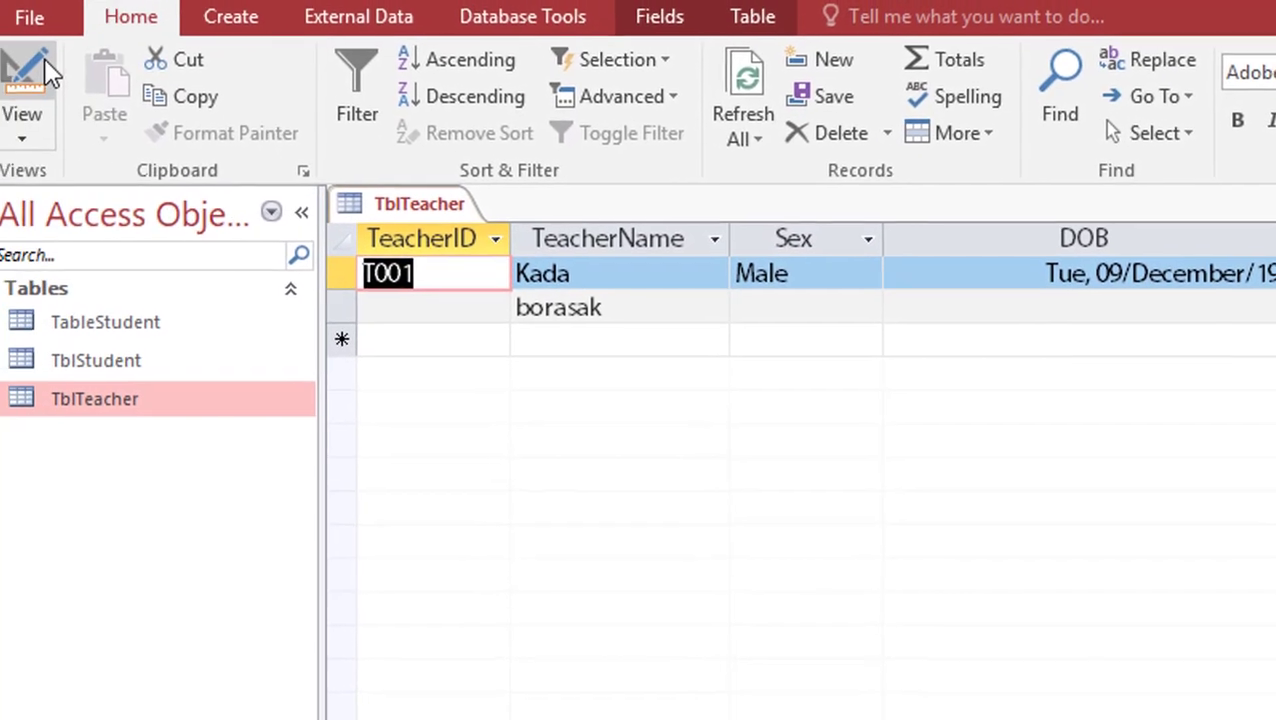
click(46, 70)
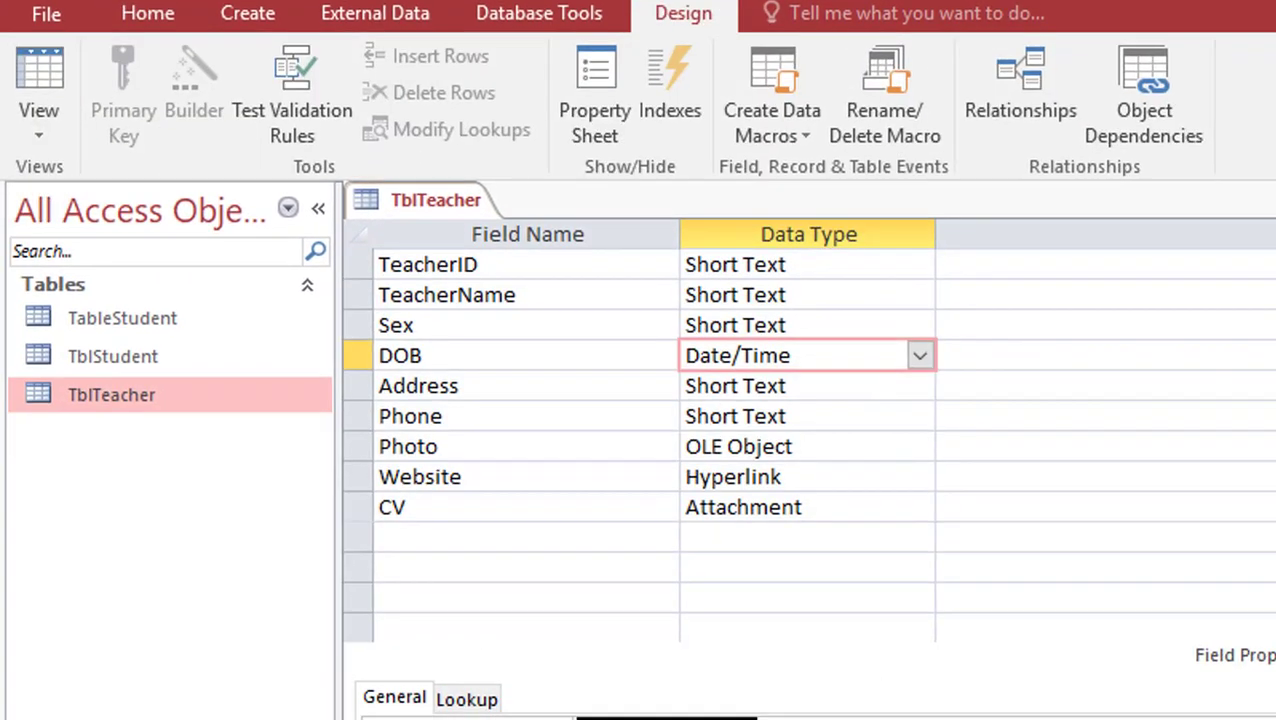
Select the Phone field and place the cursor in its Input Mask property
click(500, 719)
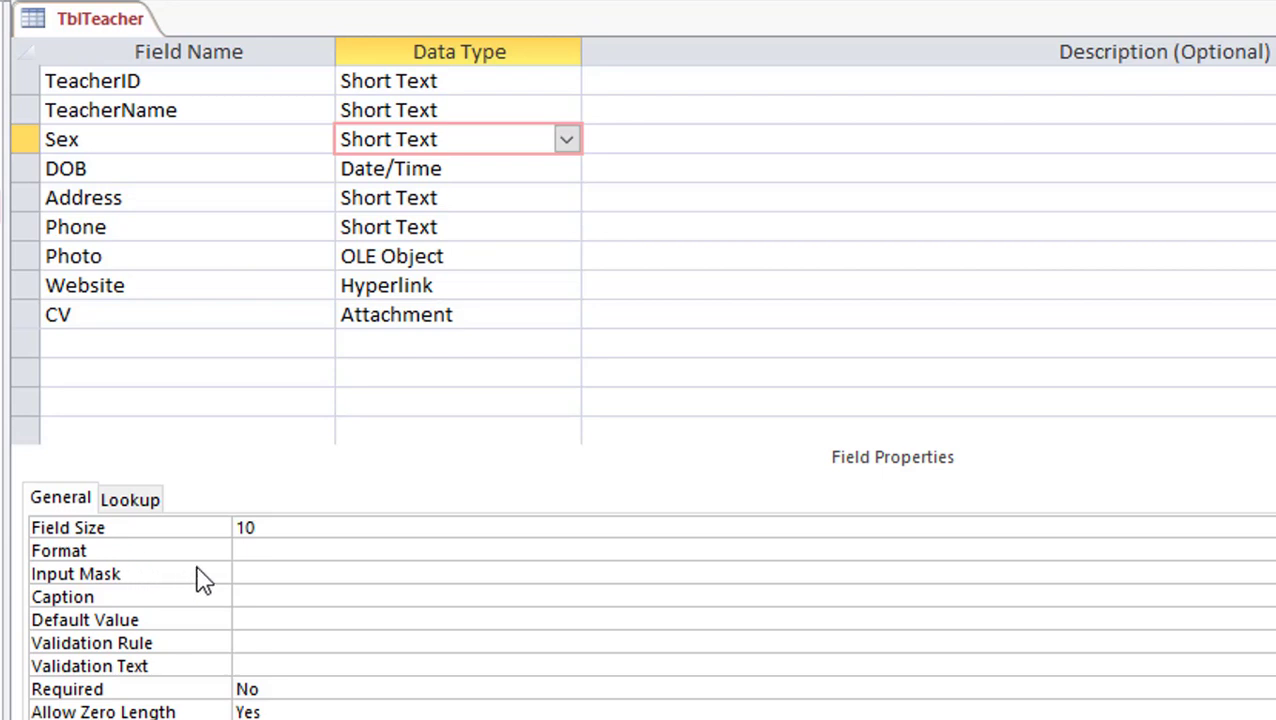
click(248, 548)
click(258, 572)
click(60, 231)
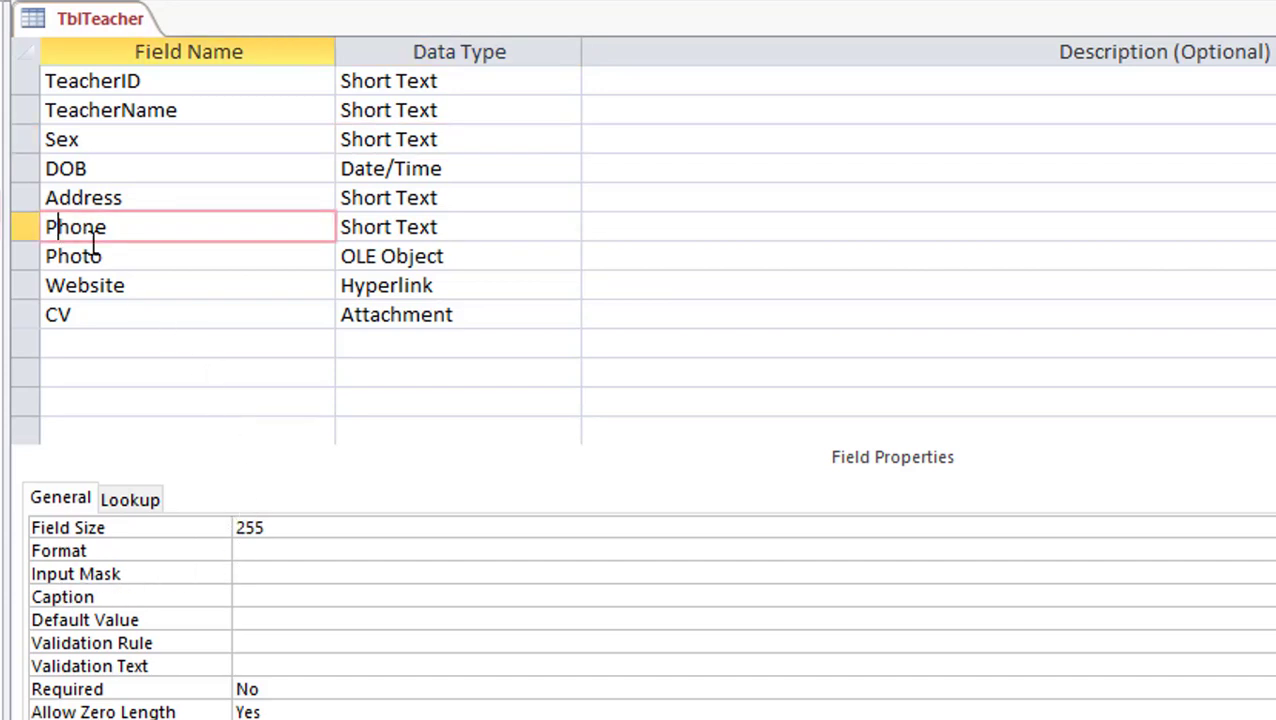
click(406, 228)
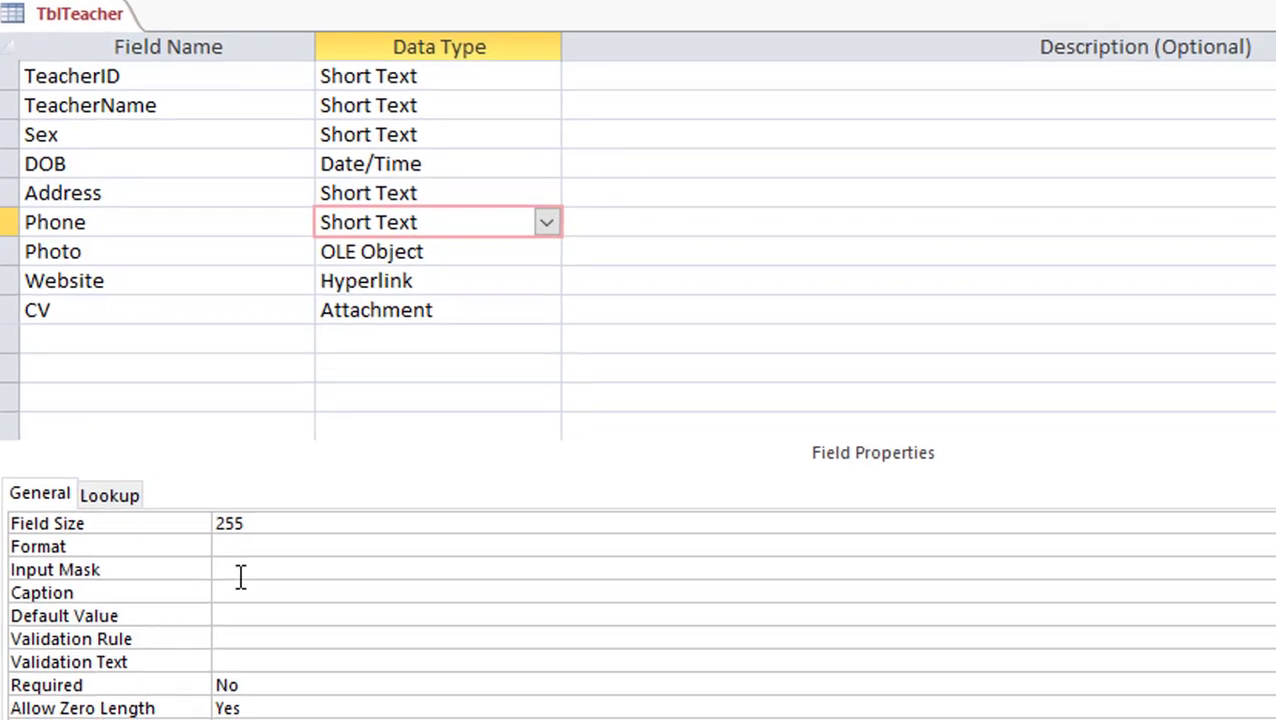
click(240, 574)
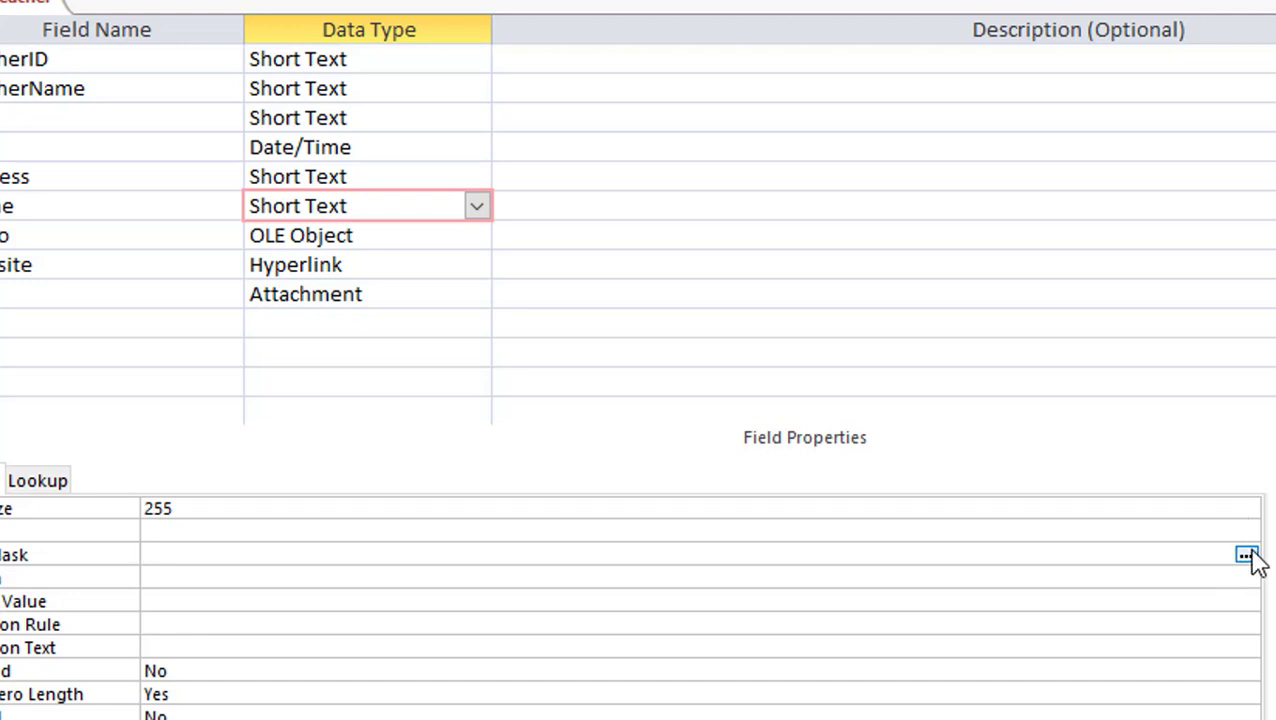
Launch the Input Mask Wizard for Phone and choose the Phone Number mask
click(1246, 556)
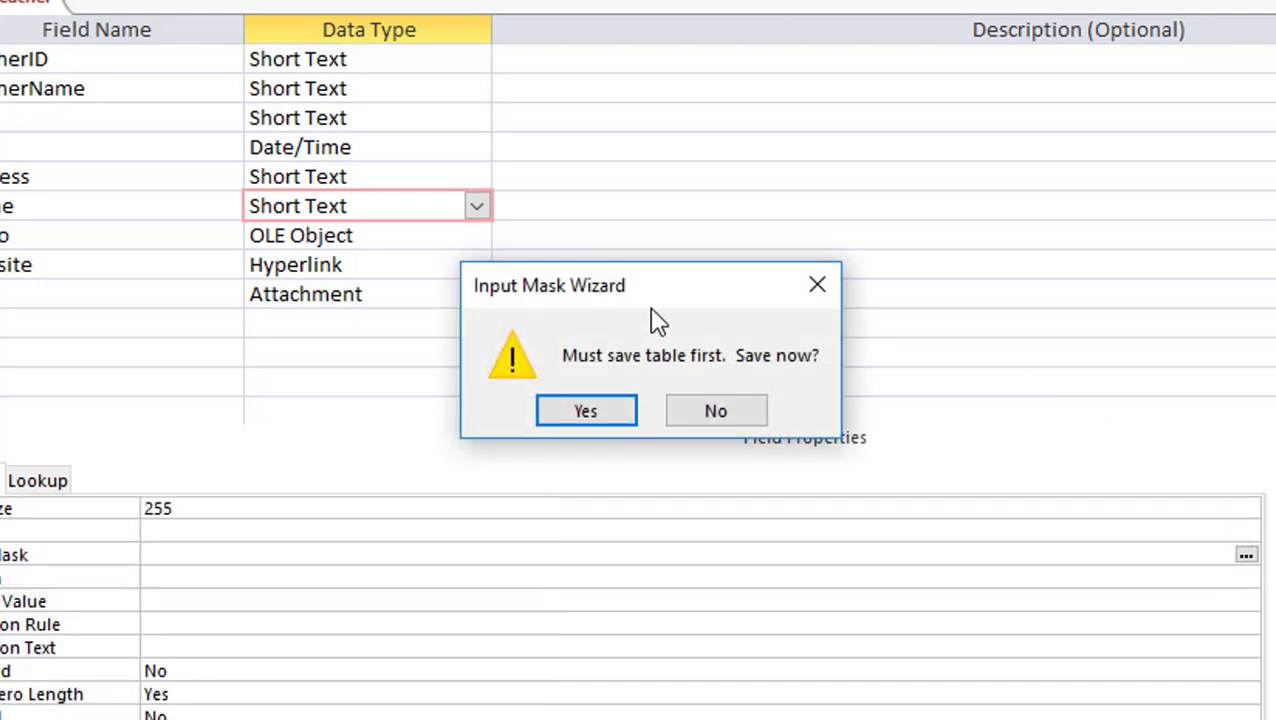
click(586, 412)
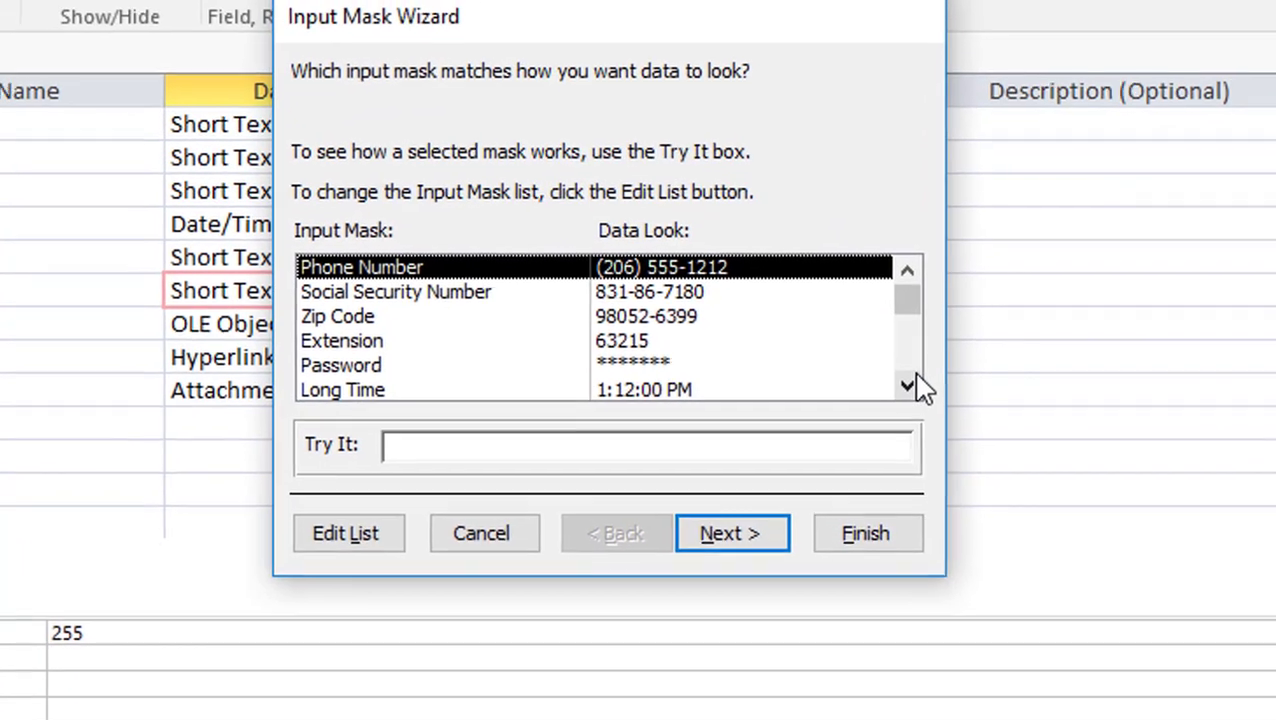
click(900, 292)
double_click(911, 412)
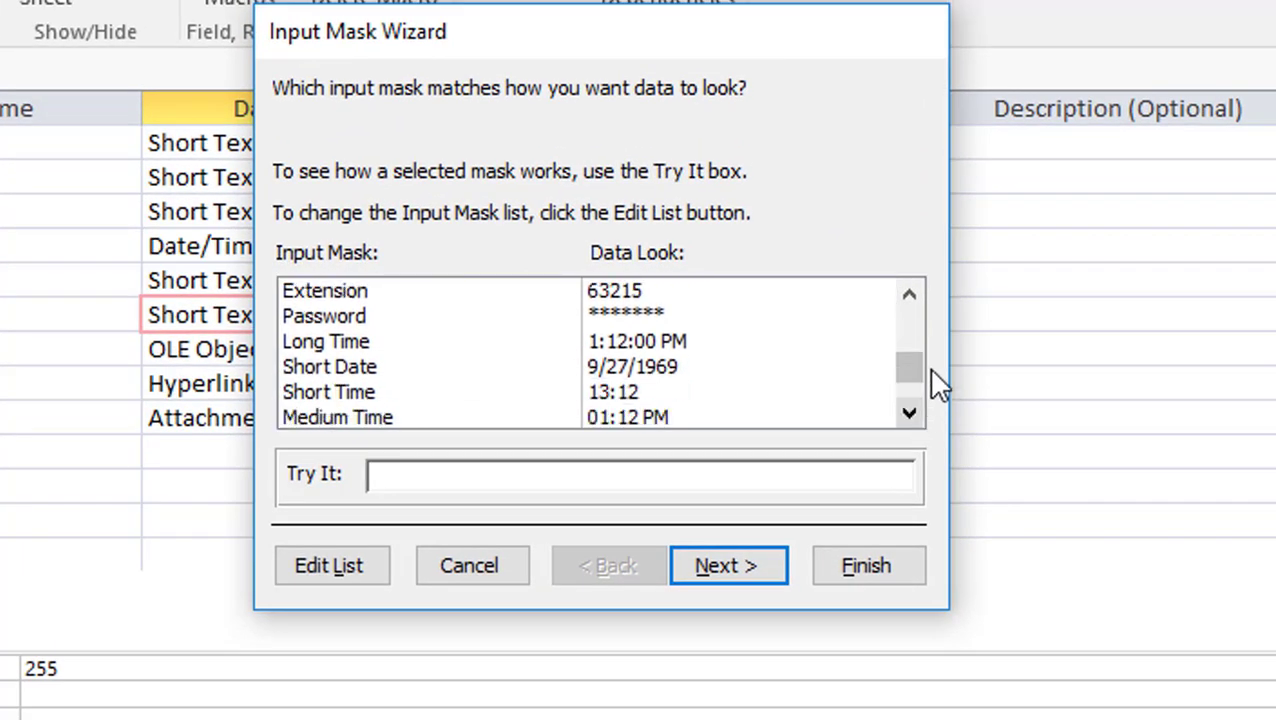
double_click(909, 296)
click(909, 296)
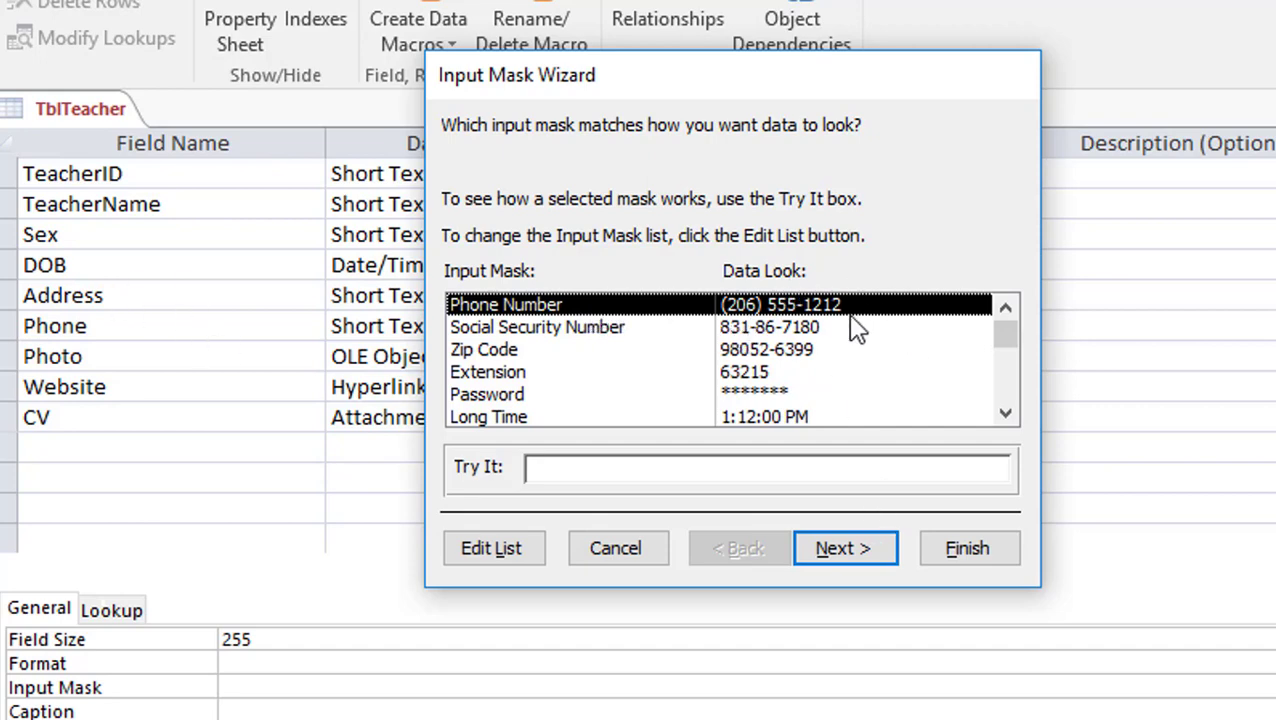
click(882, 556)
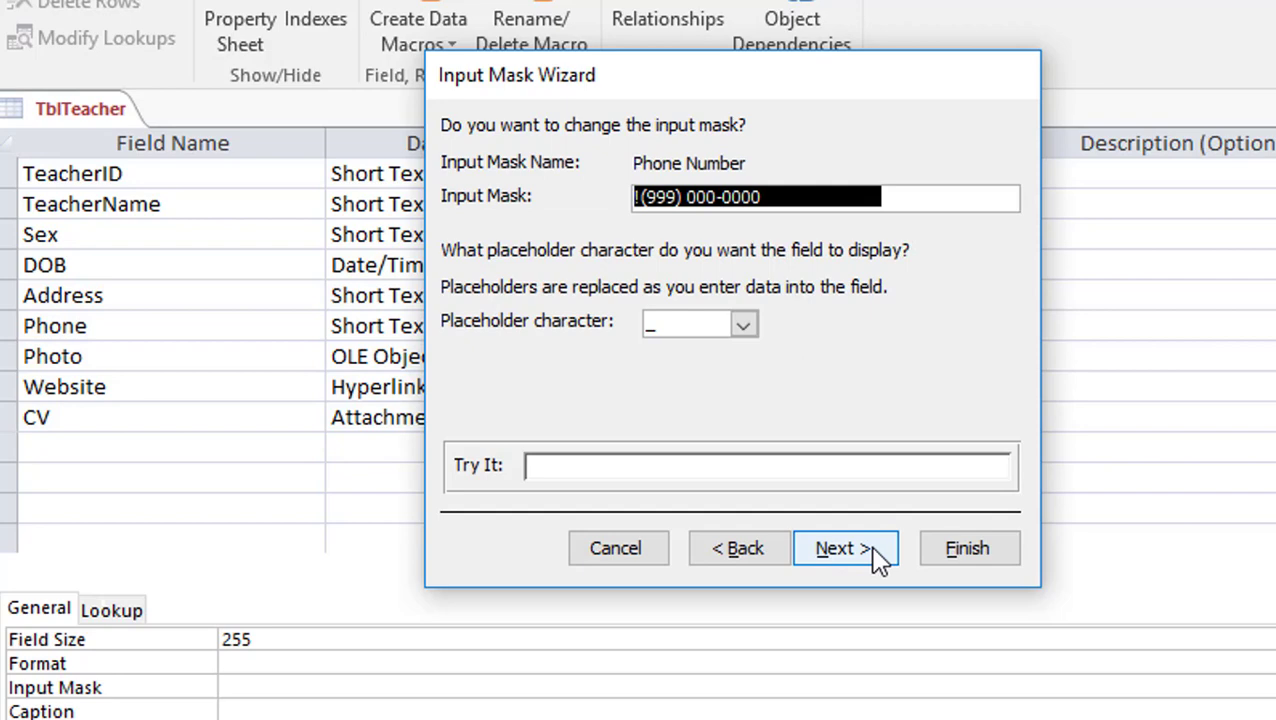
Keep the underscore placeholder, store numbers without the symbols, and finish the wizard
click(724, 199)
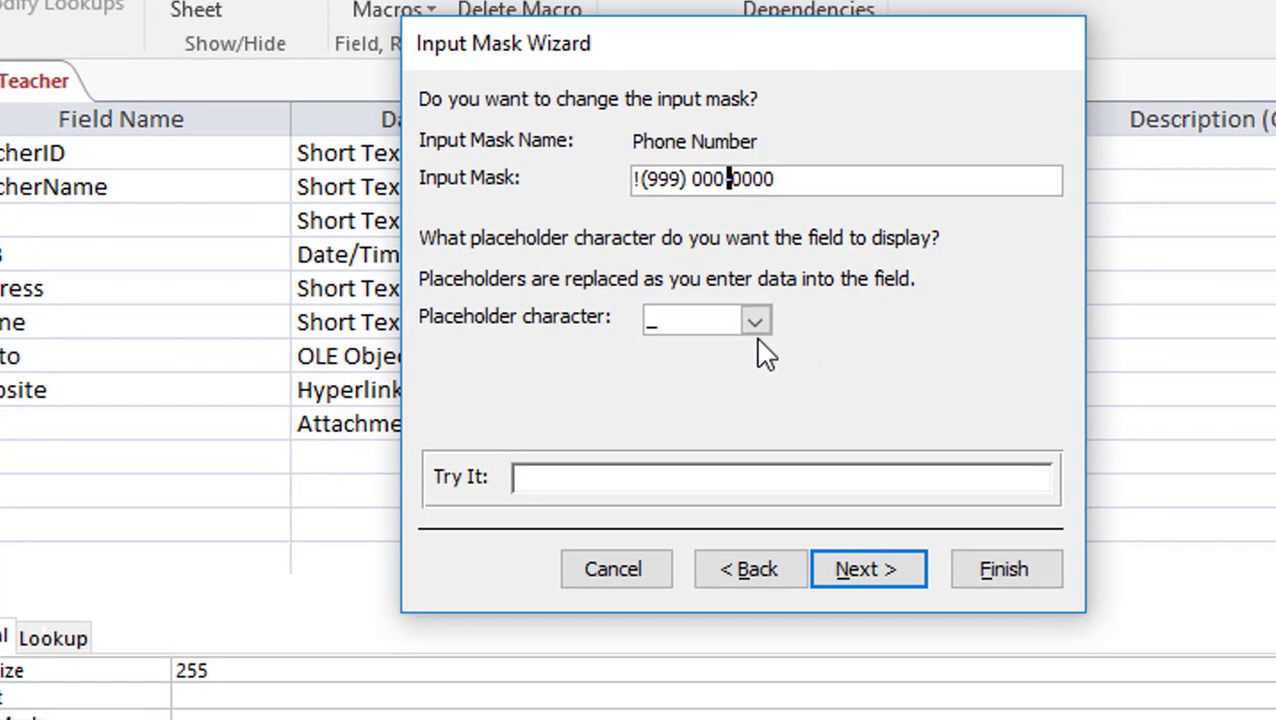
click(745, 324)
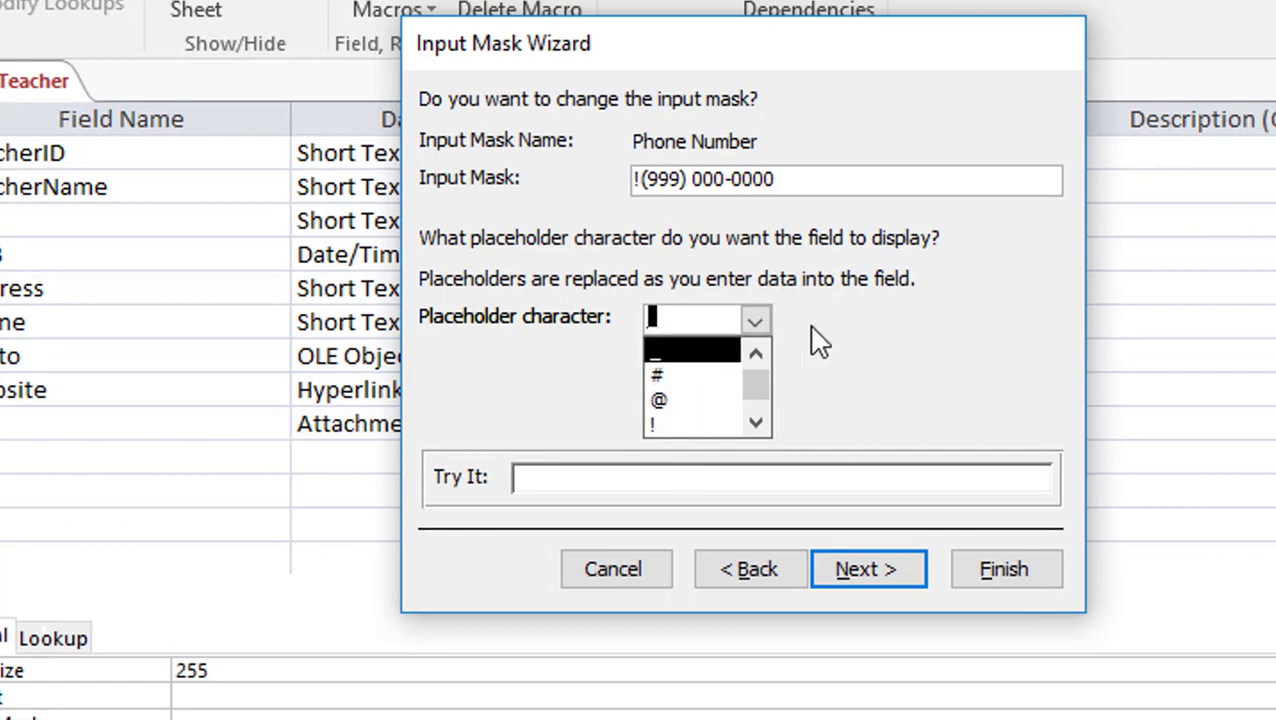
click(878, 352)
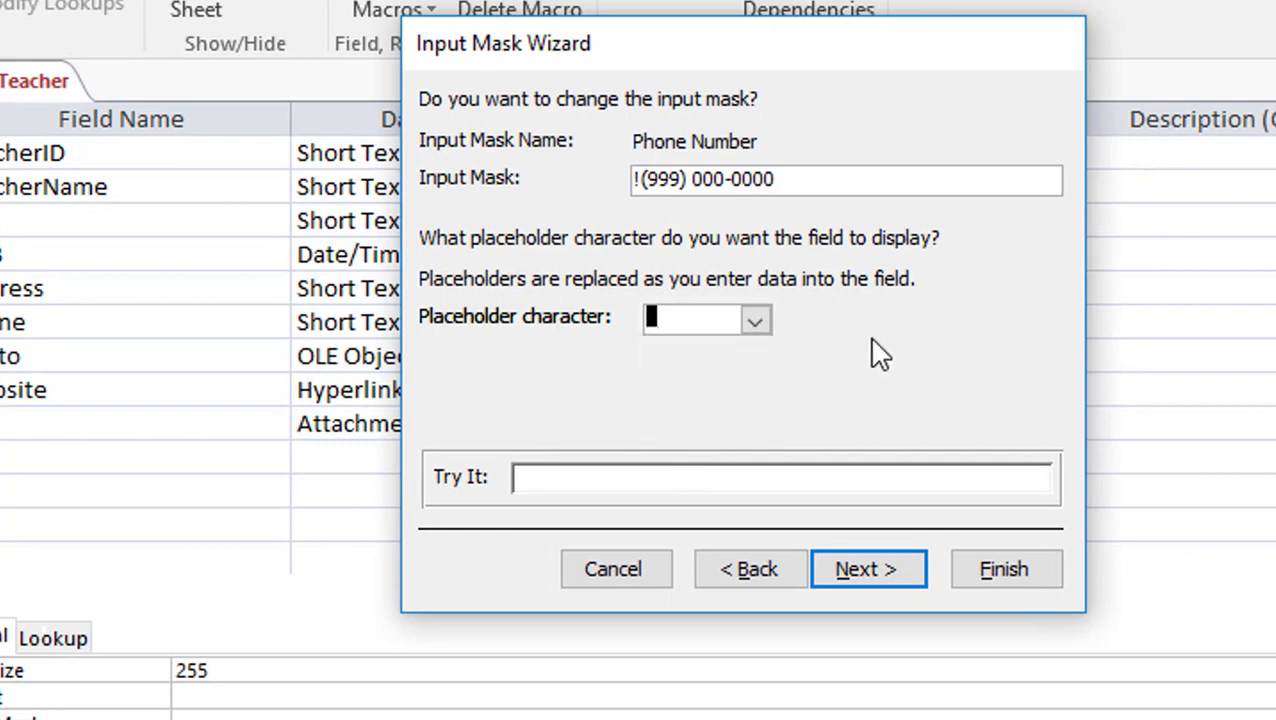
click(900, 577)
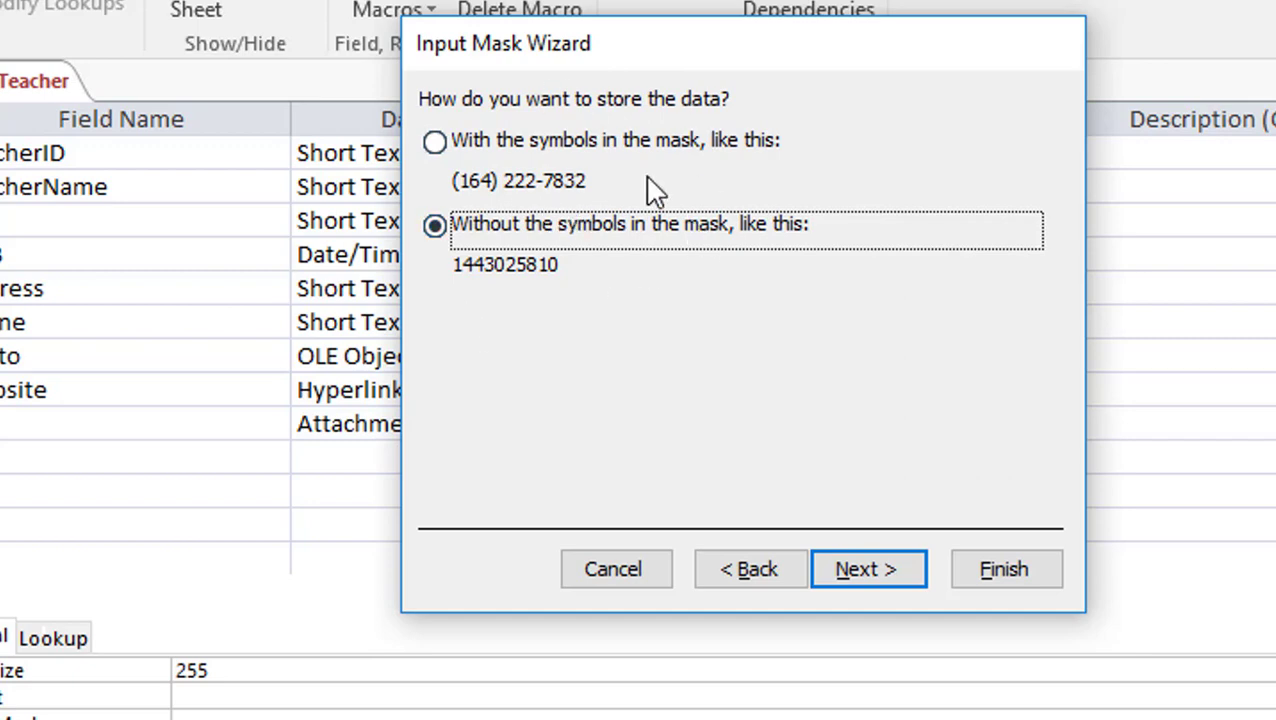
click(861, 563)
click(1016, 570)
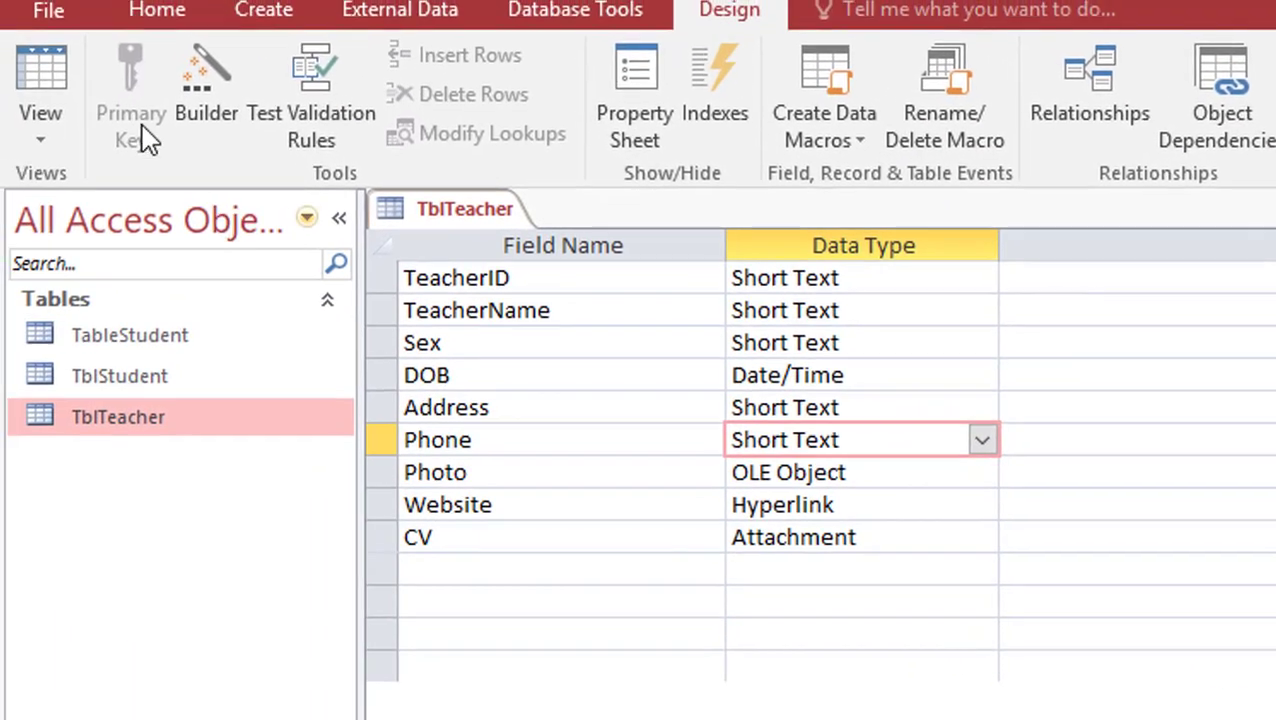
Save TblTeacher, open its records, and clear the three teachers' phone numbers
click(48, 80)
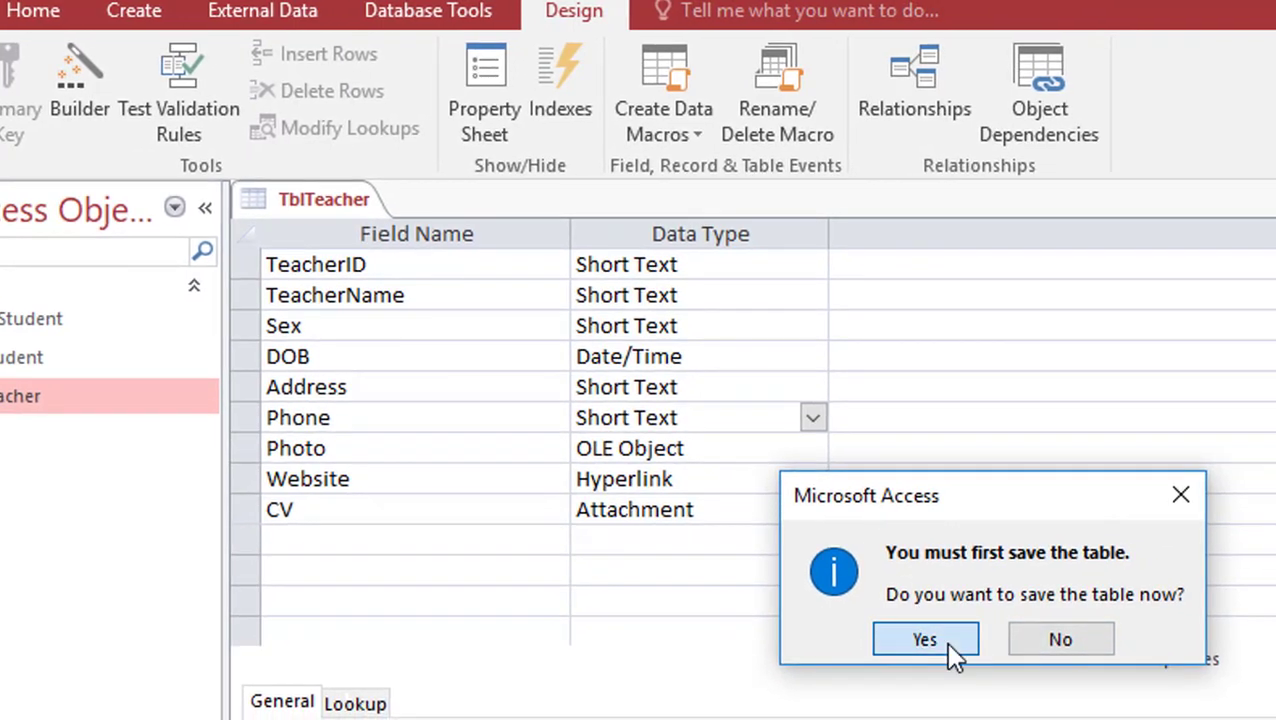
click(949, 645)
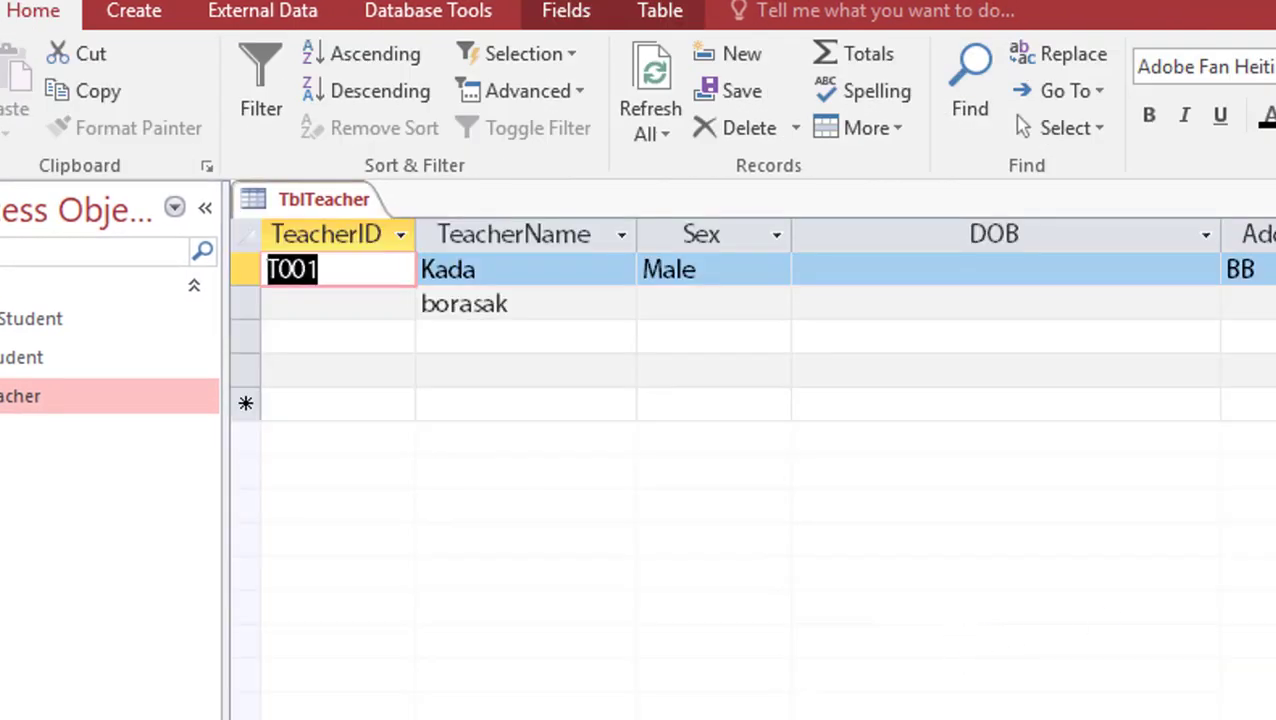
key(Tab)
key(Tab)
key(Tab)
key(Tab)
key(Tab)
key(Delete)
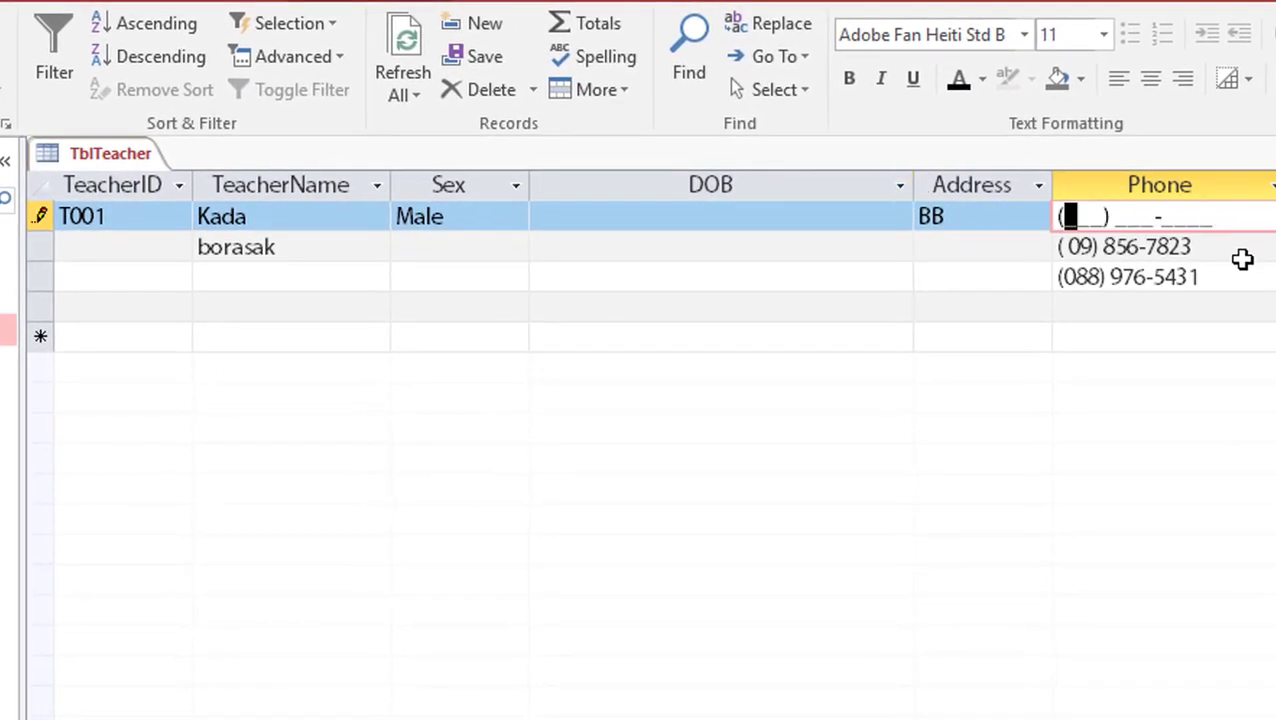
key(Down)
key(Delete)
key(Down)
key(Delete)
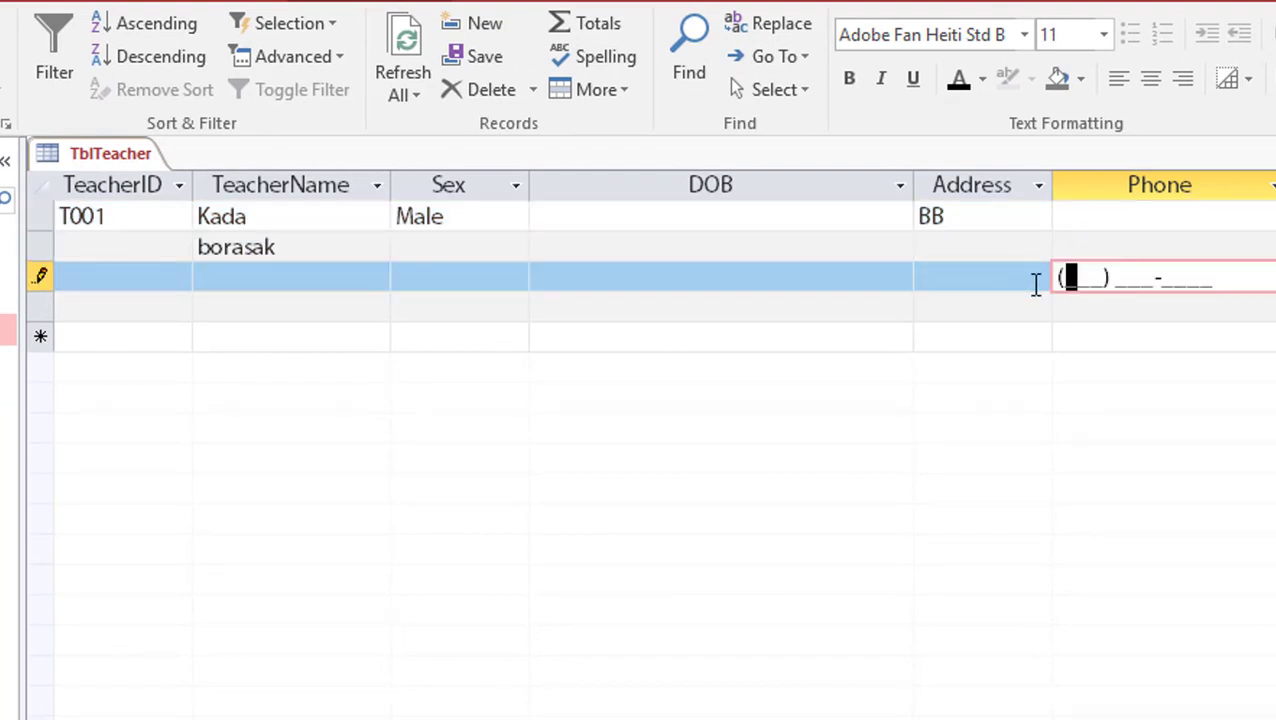
click(1070, 217)
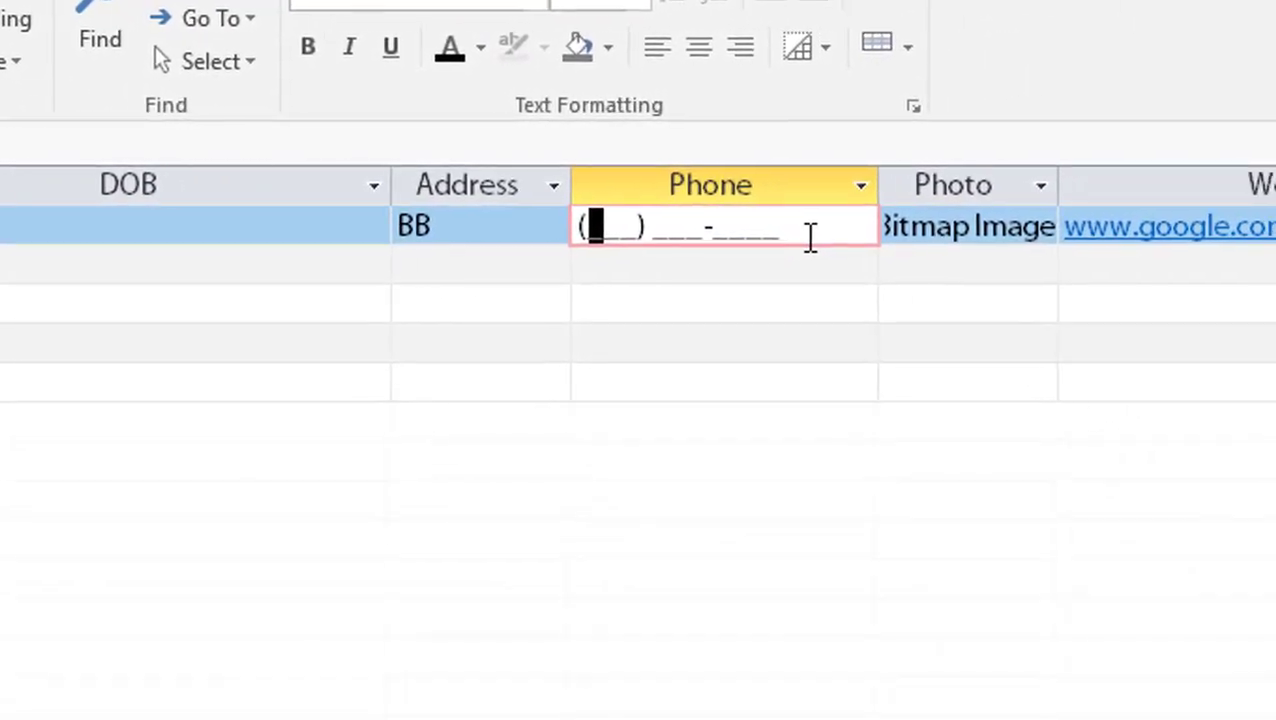
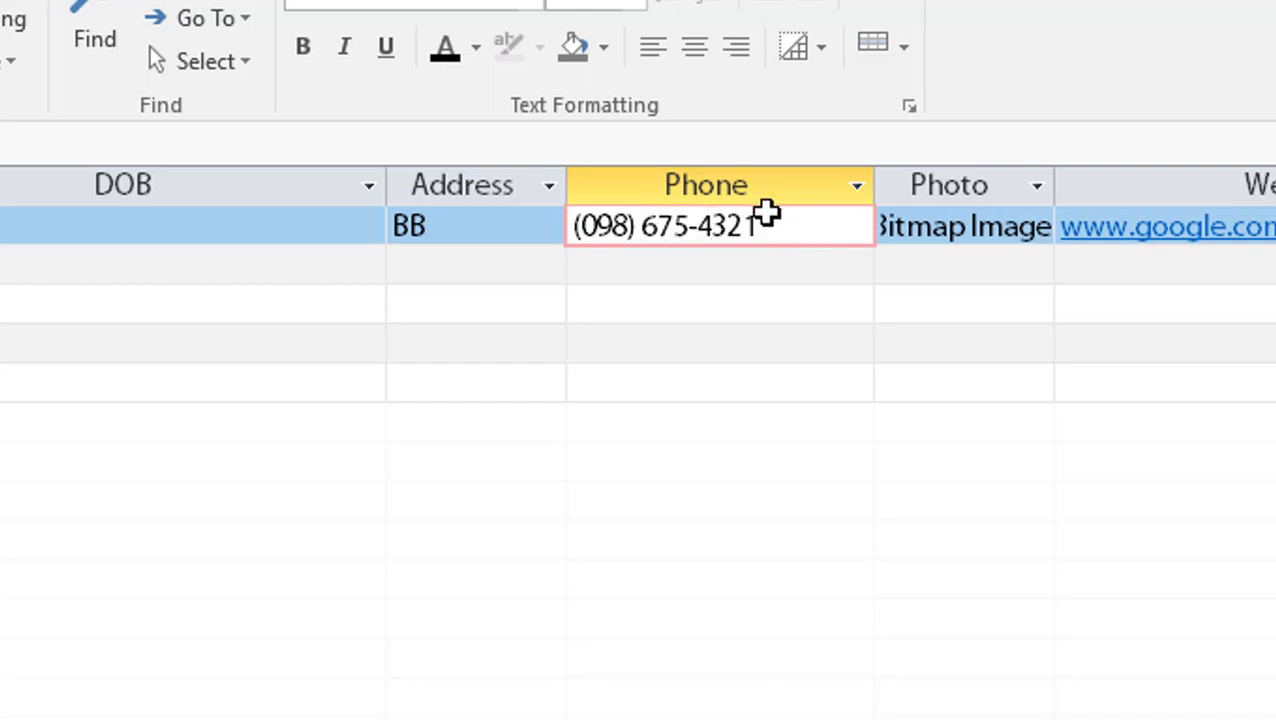
drag(700, 222, 789, 222)
click(789, 222)
click(587, 270)
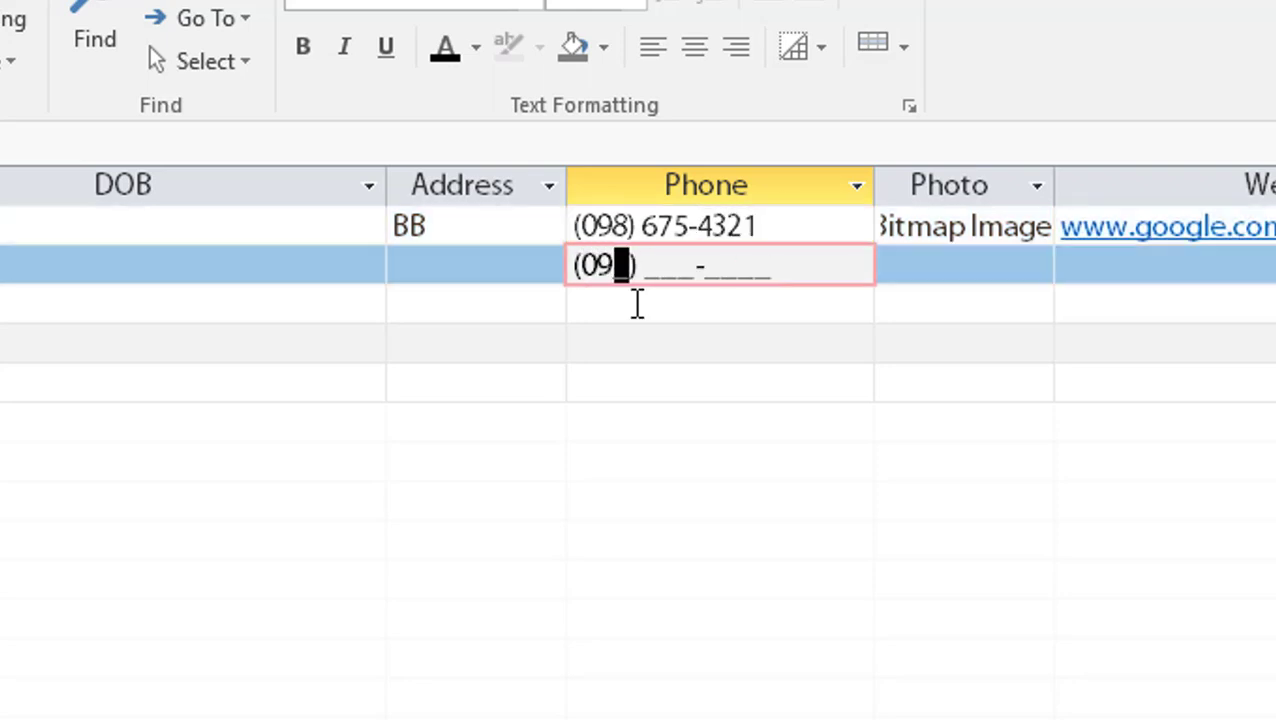
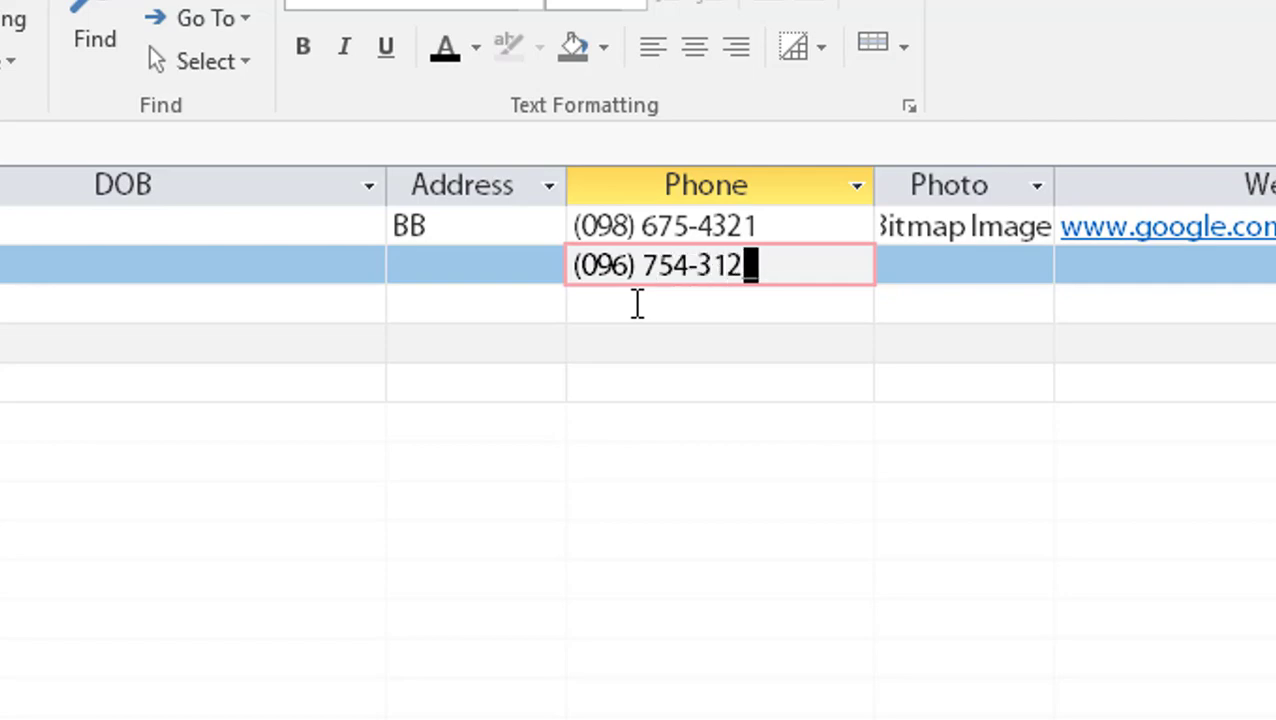
click(637, 303)
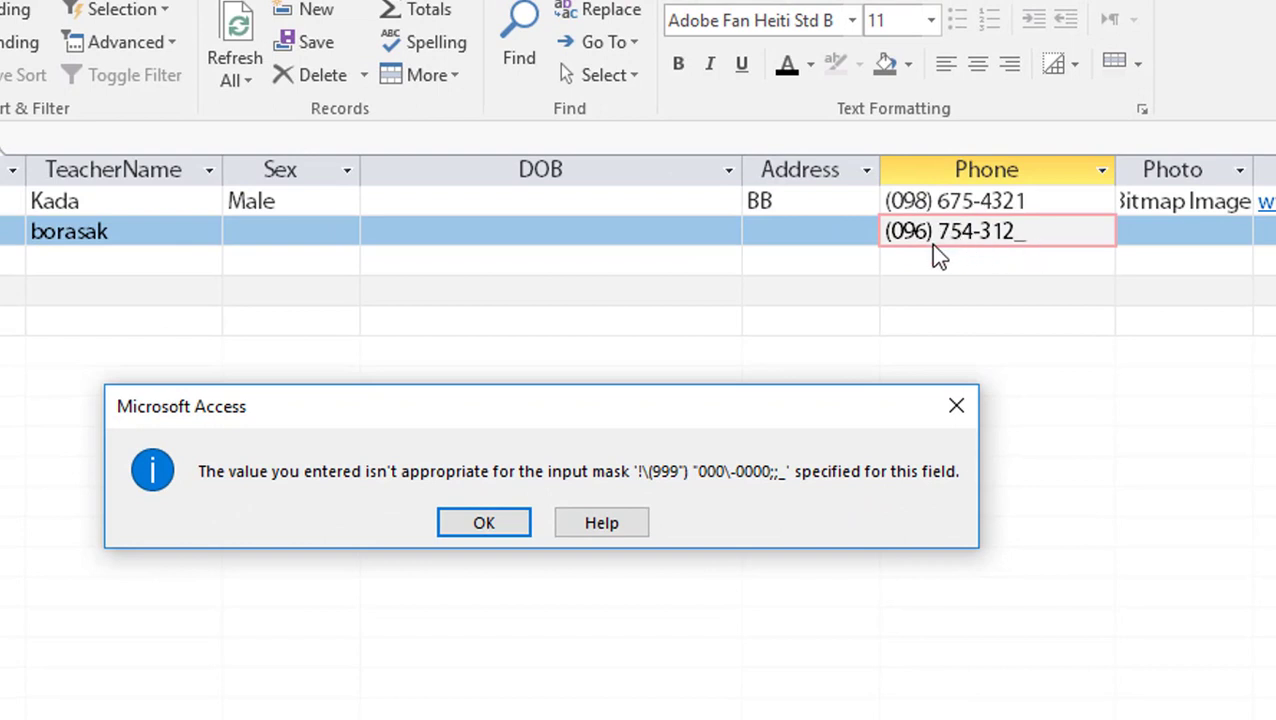
click(484, 523)
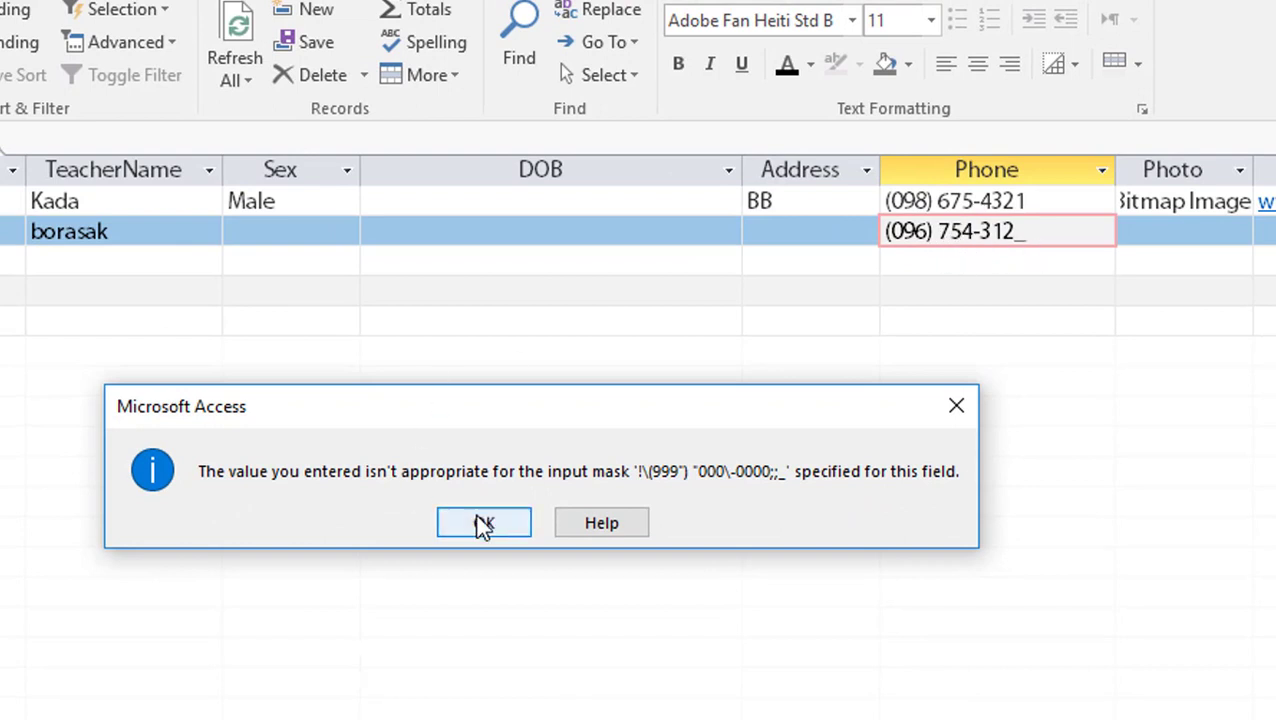
click(1078, 233)
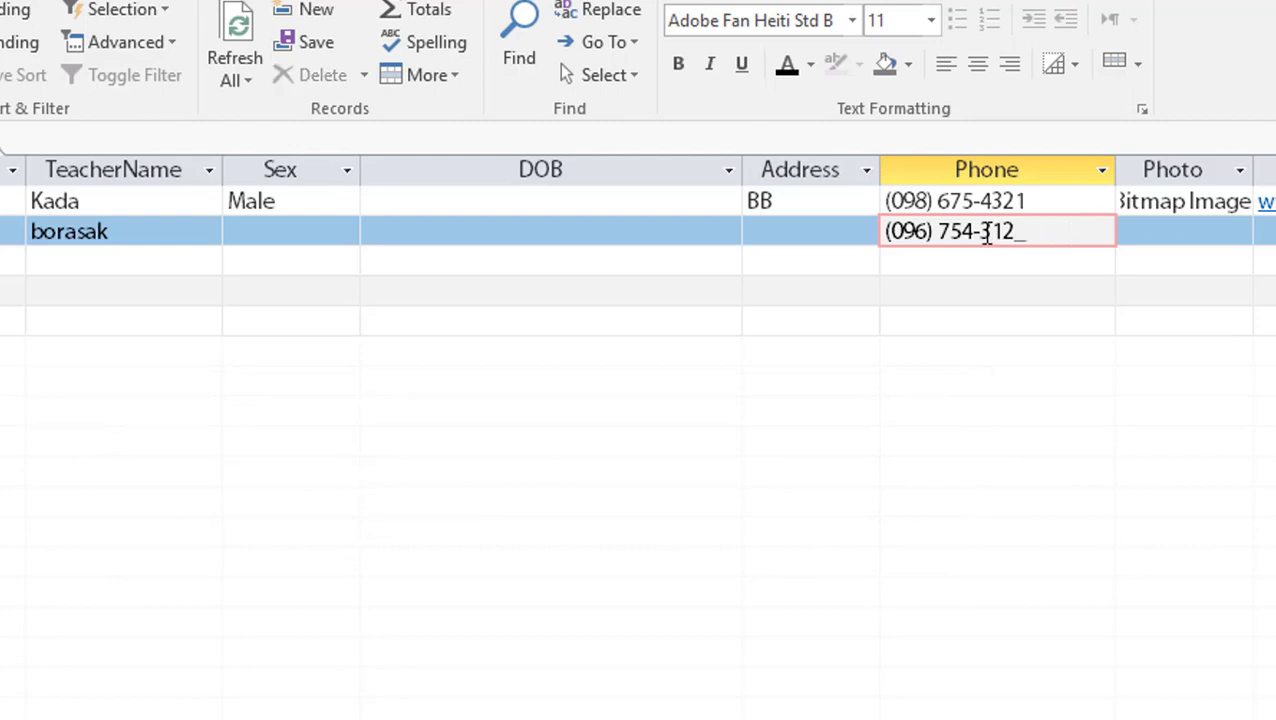
click(1022, 231)
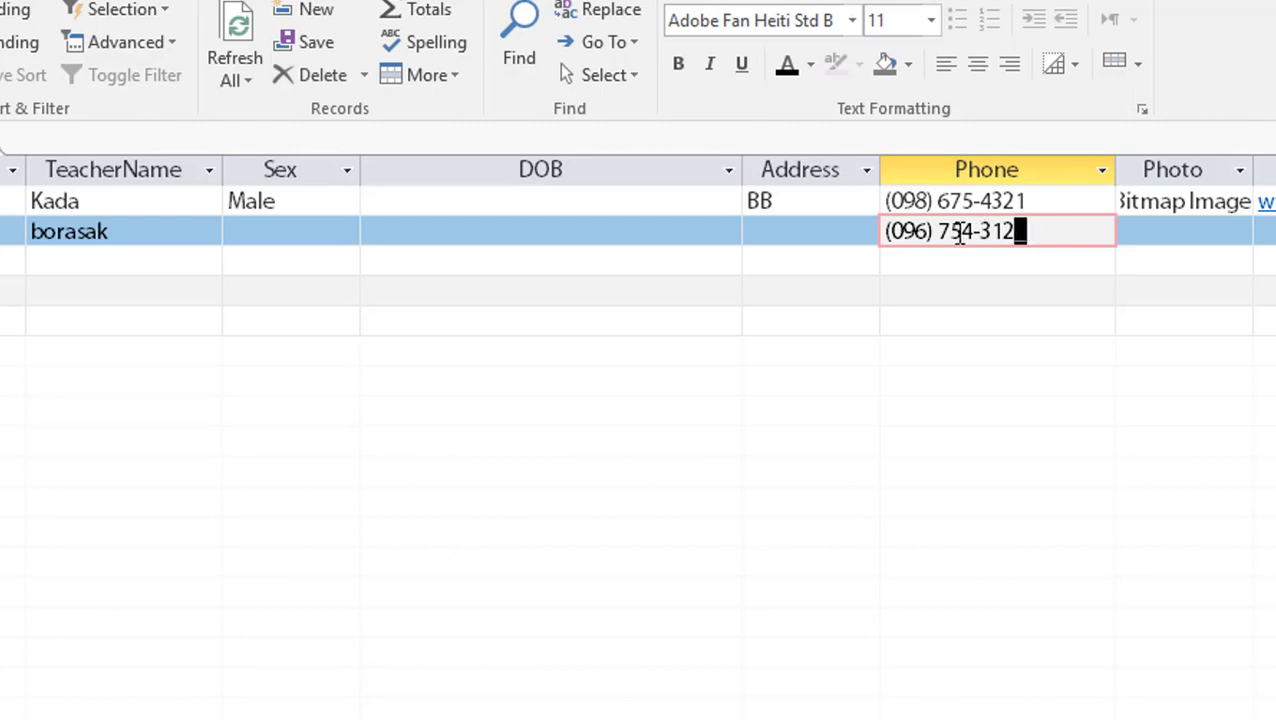
drag(1059, 233, 885, 229)
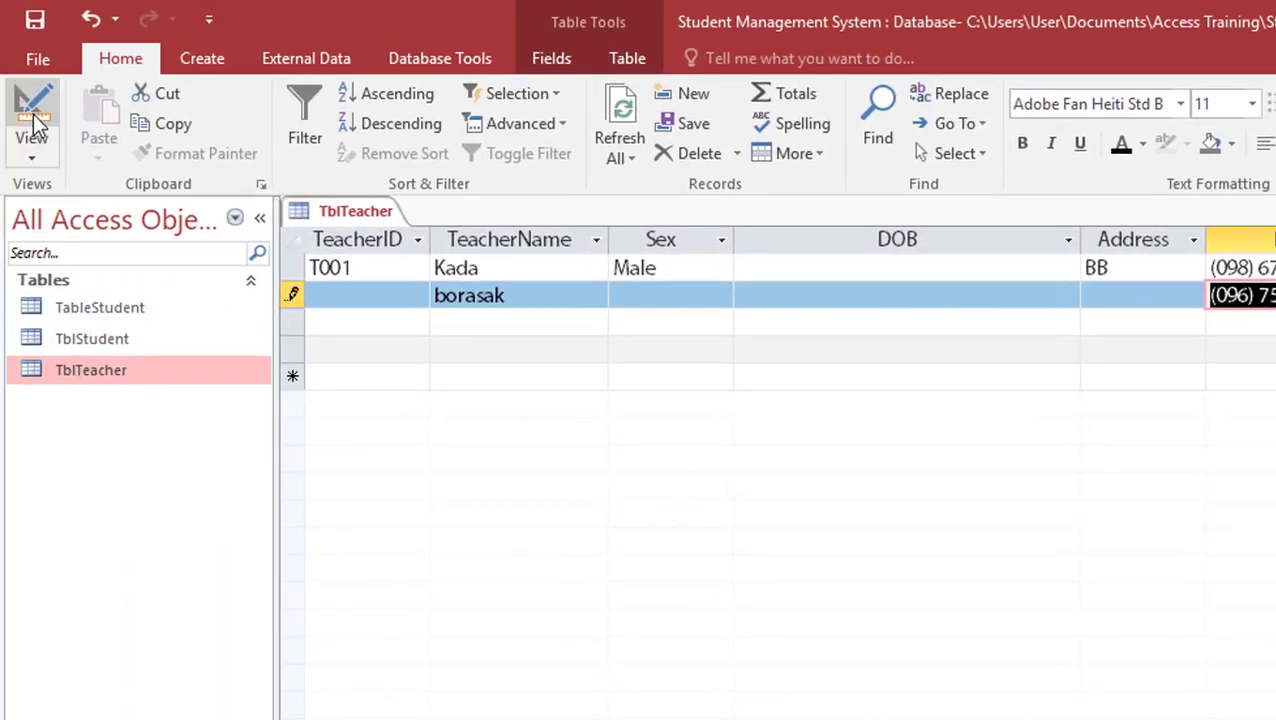
click(25, 102)
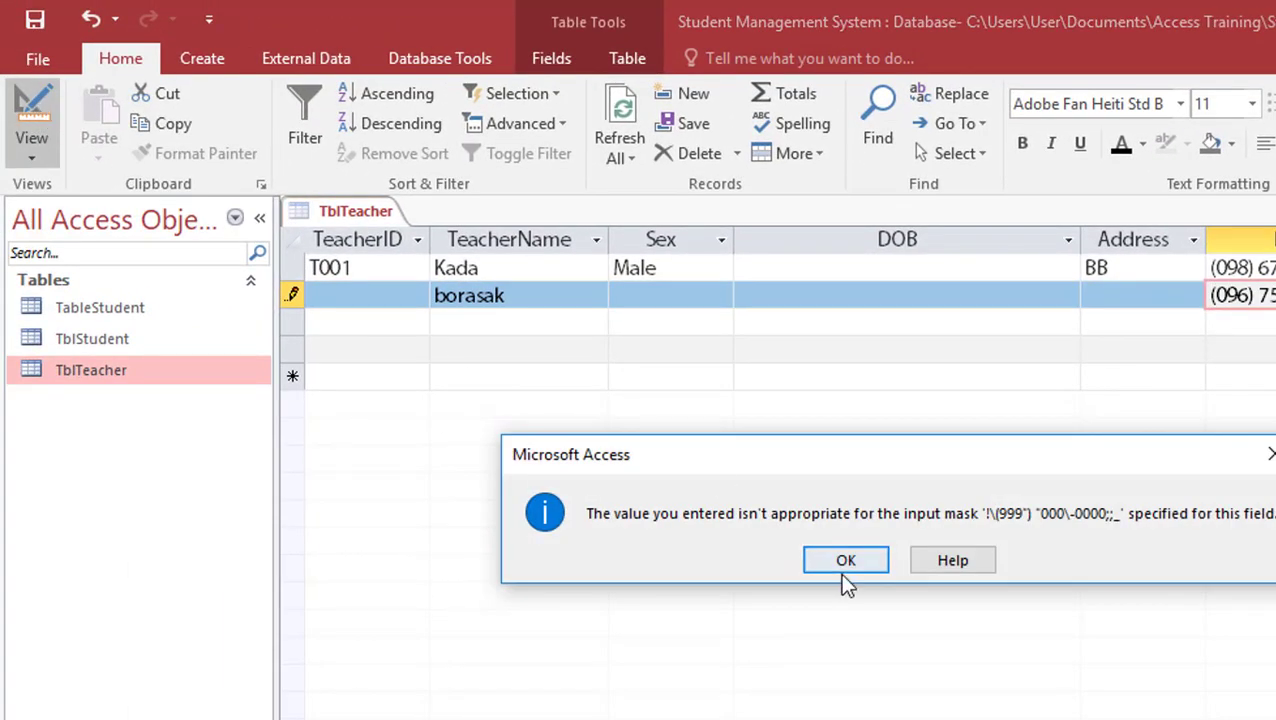
click(847, 561)
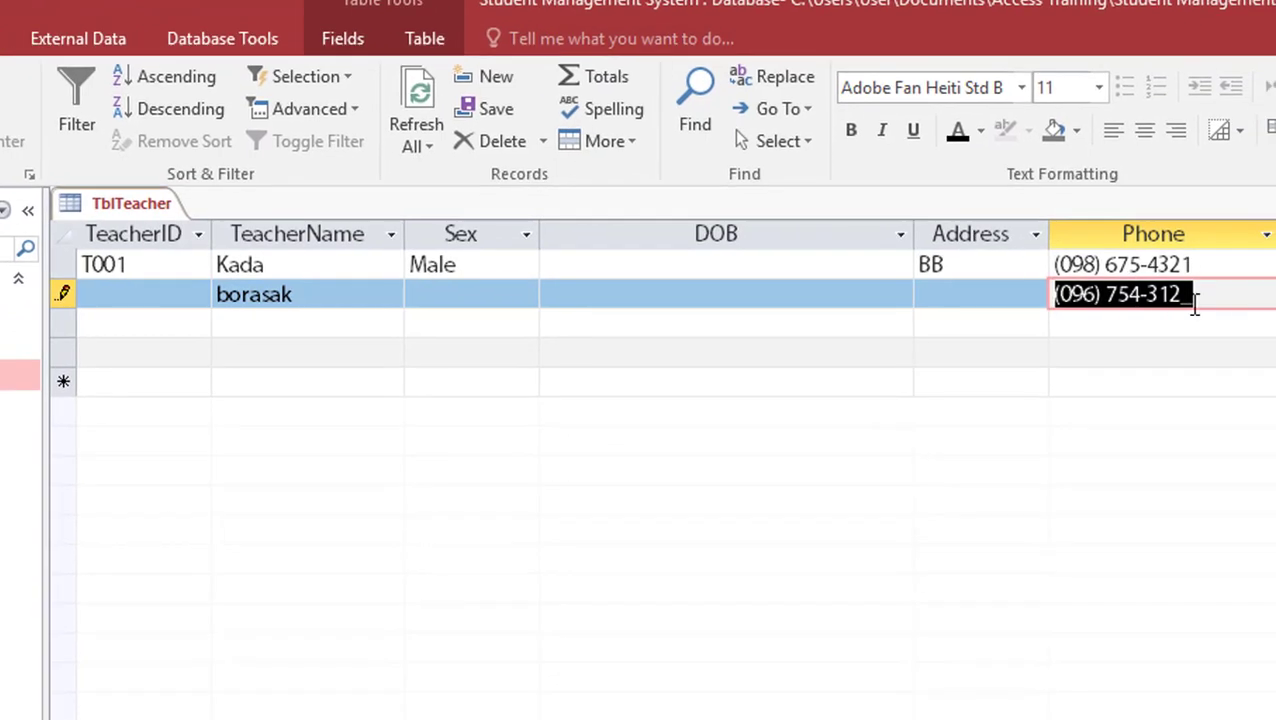
click(1193, 296)
text(2)
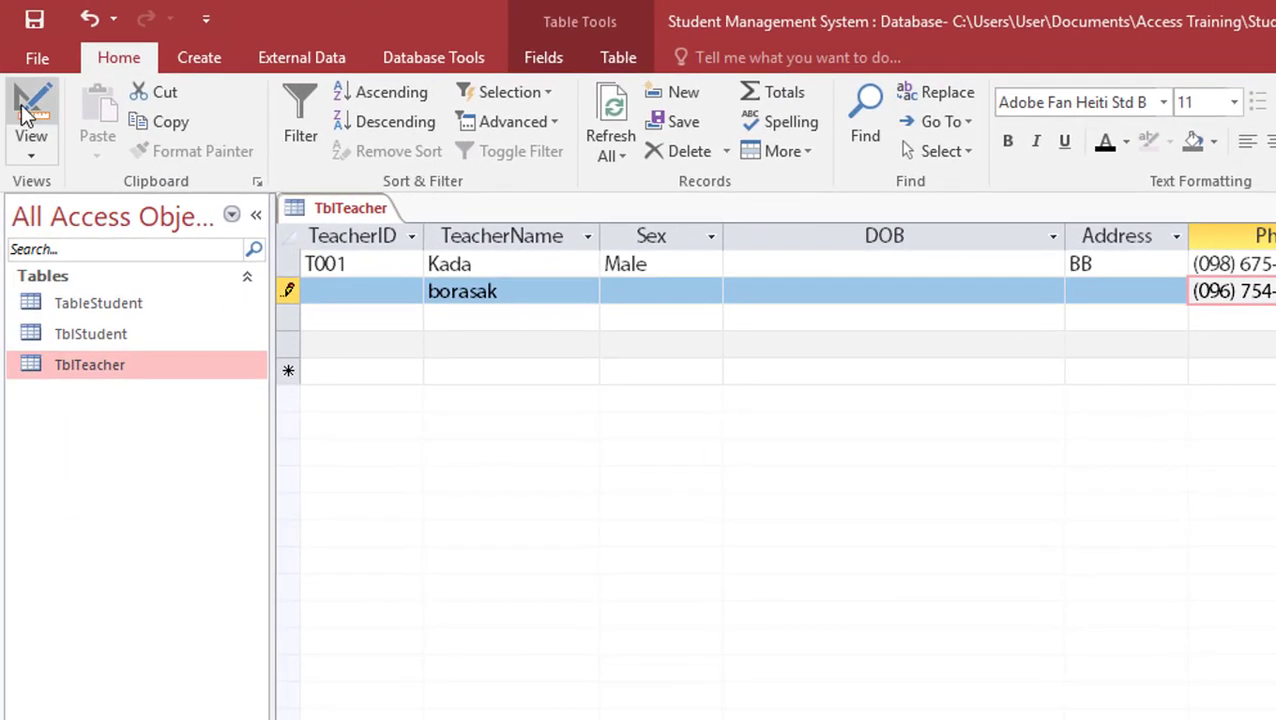
click(28, 110)
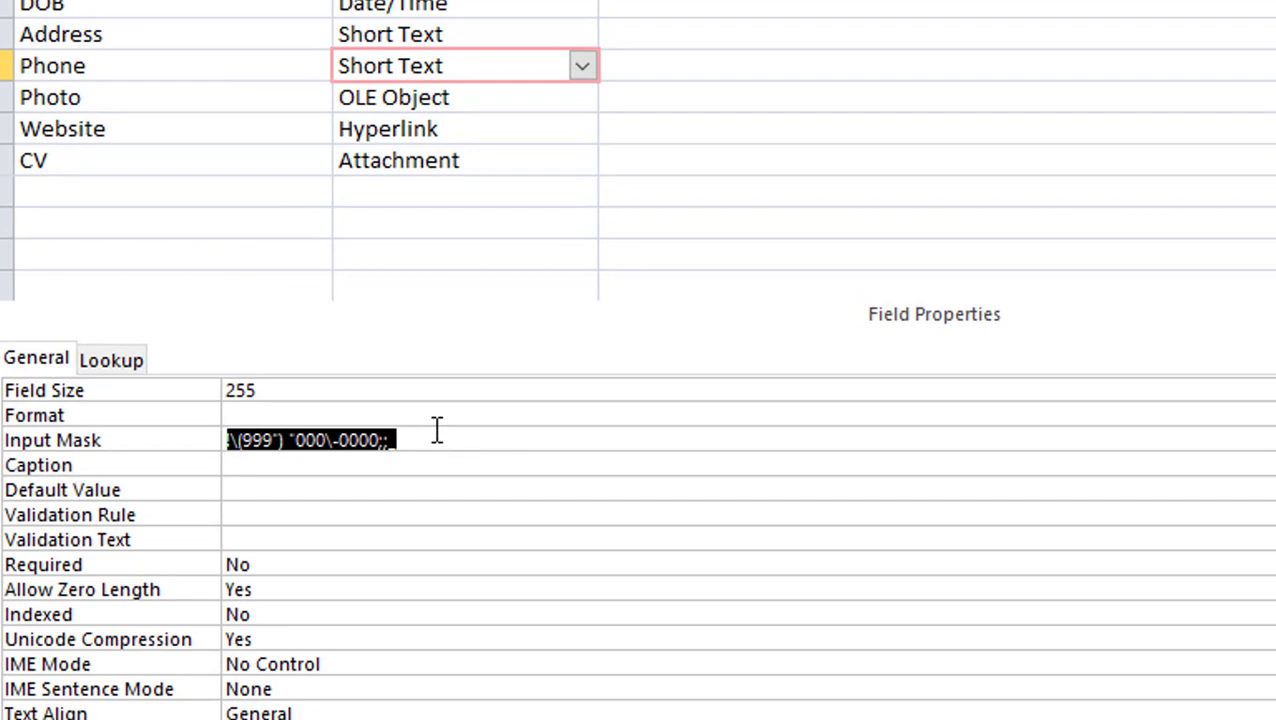
Reopen the Input Mask Wizard for the Phone field and continue past the mask choice
click(60, 64)
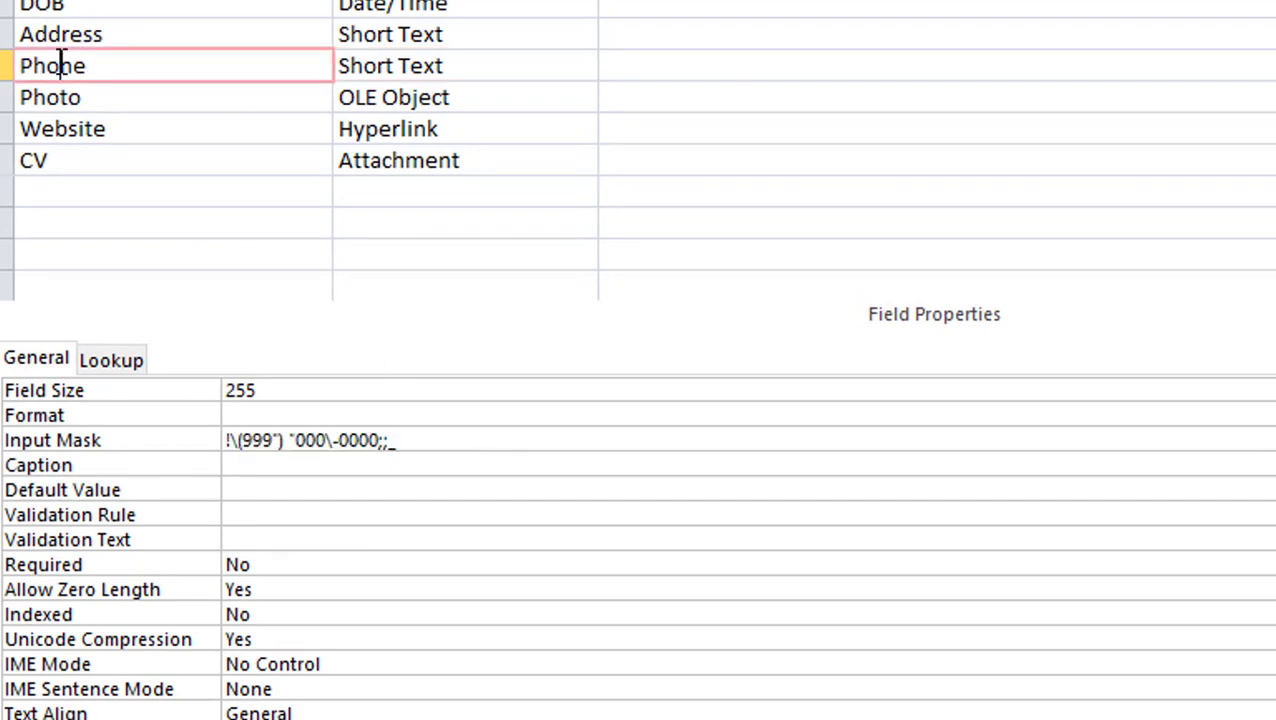
click(400, 64)
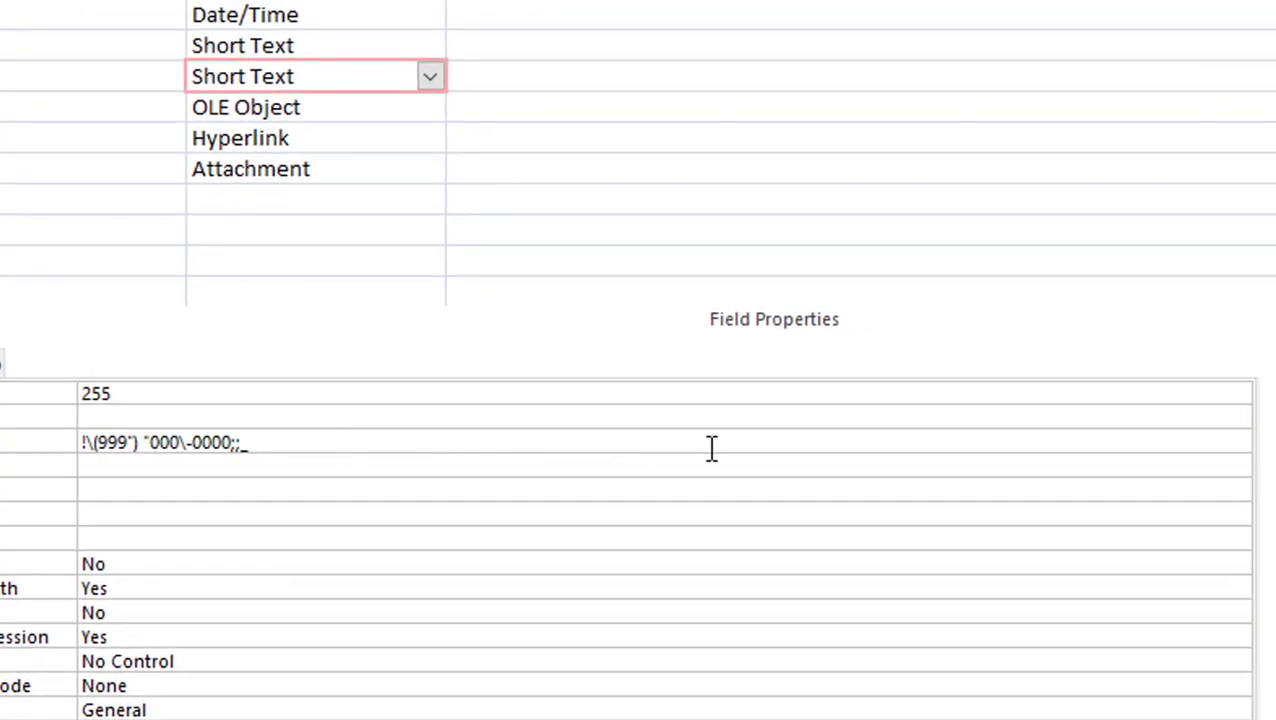
click(987, 448)
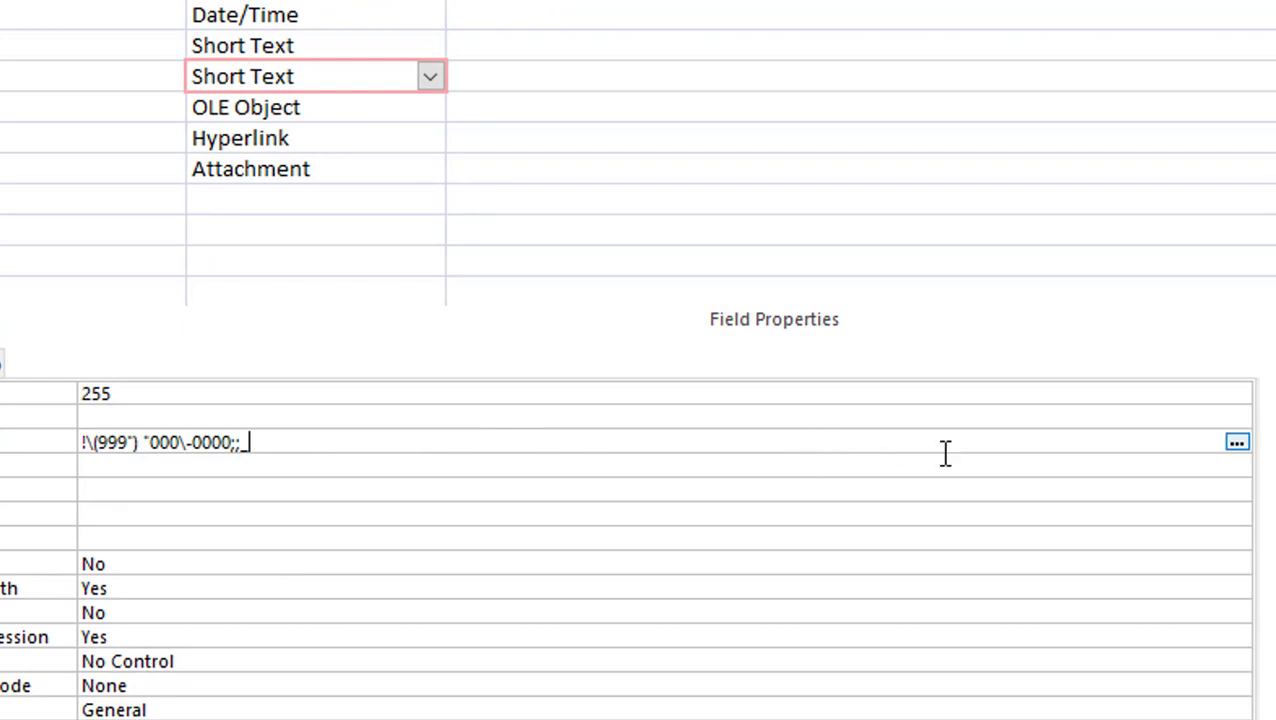
click(1237, 442)
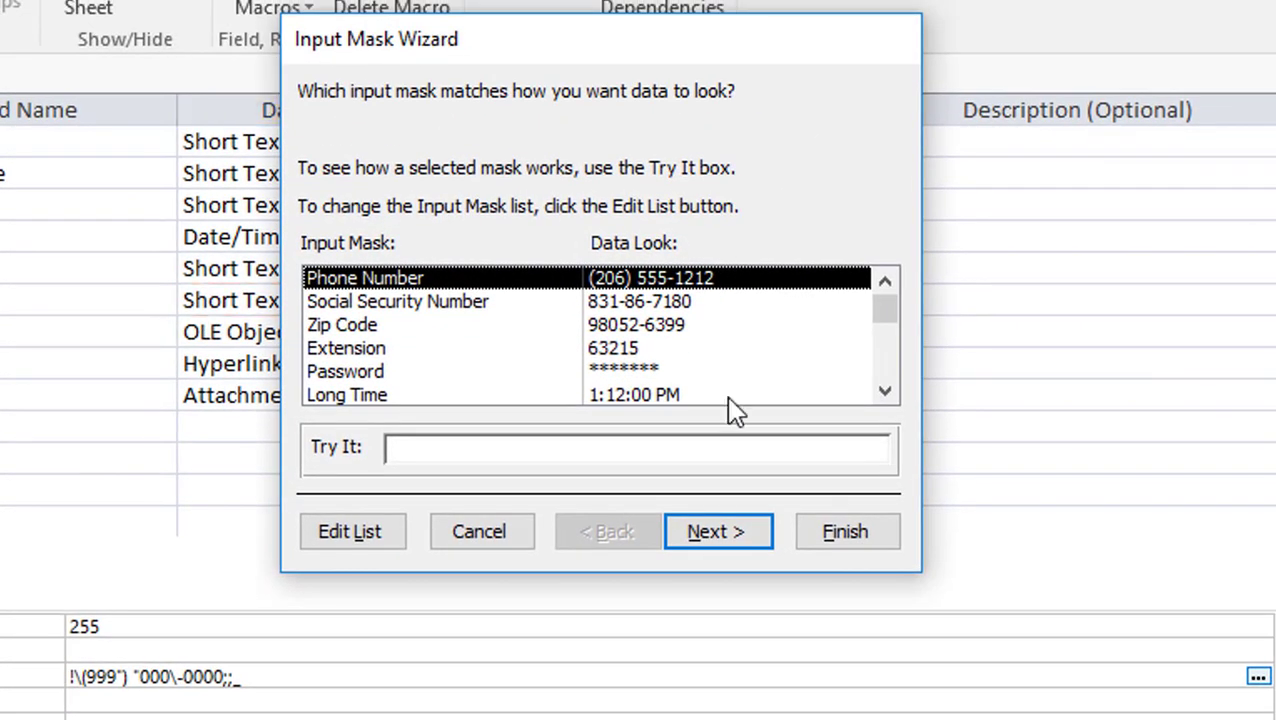
click(729, 535)
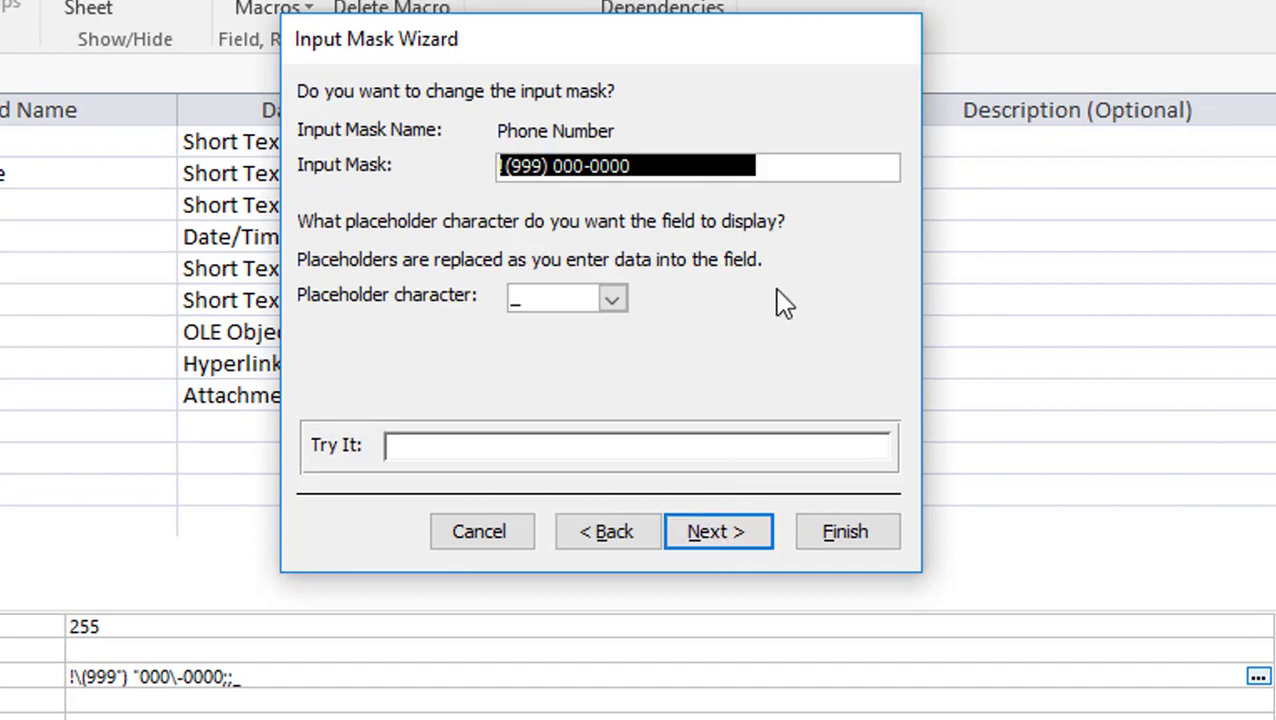
Replace the mask pattern with 000 000 000# and continue to the storage options
drag(640, 163, 493, 163)
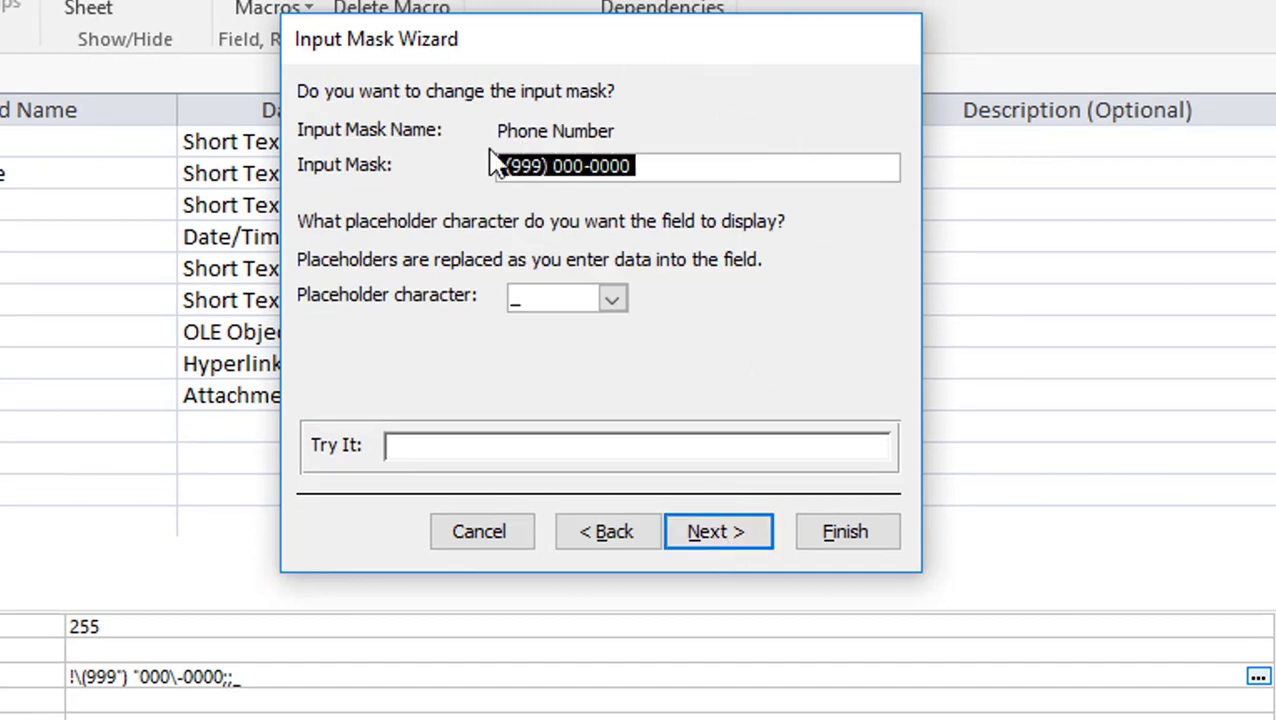
key(Delete)
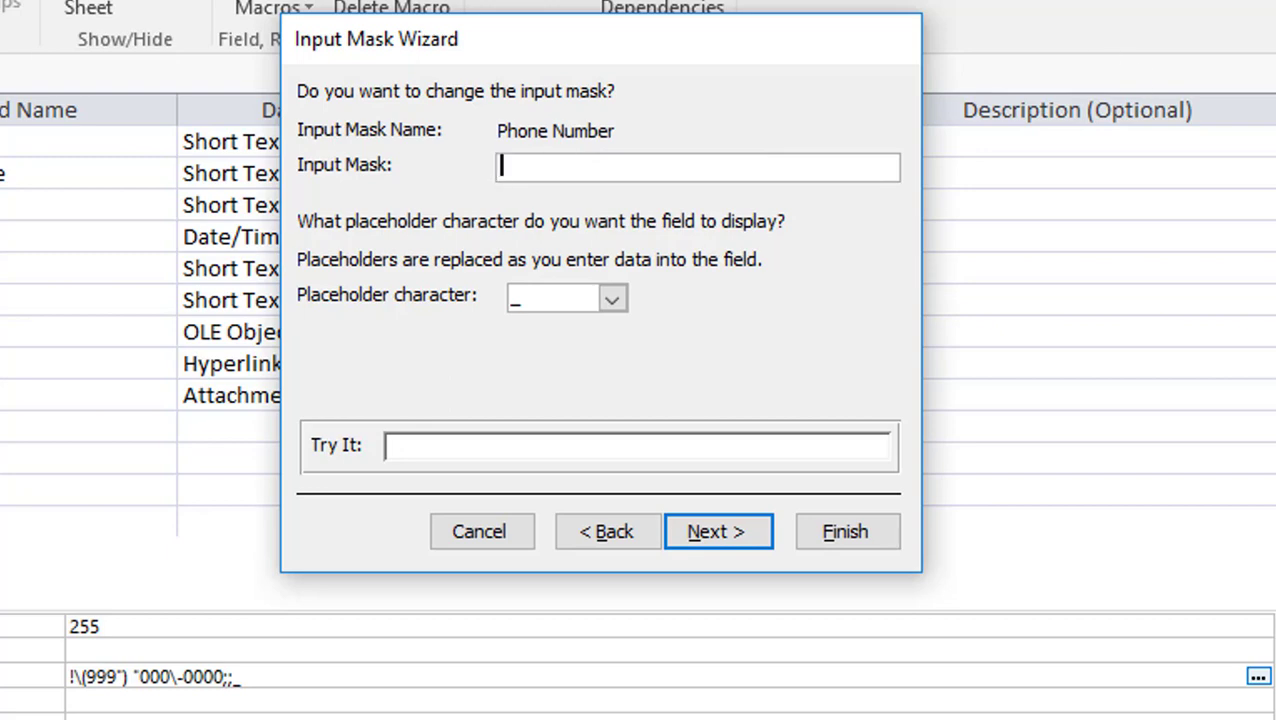
text(000)
text(000)
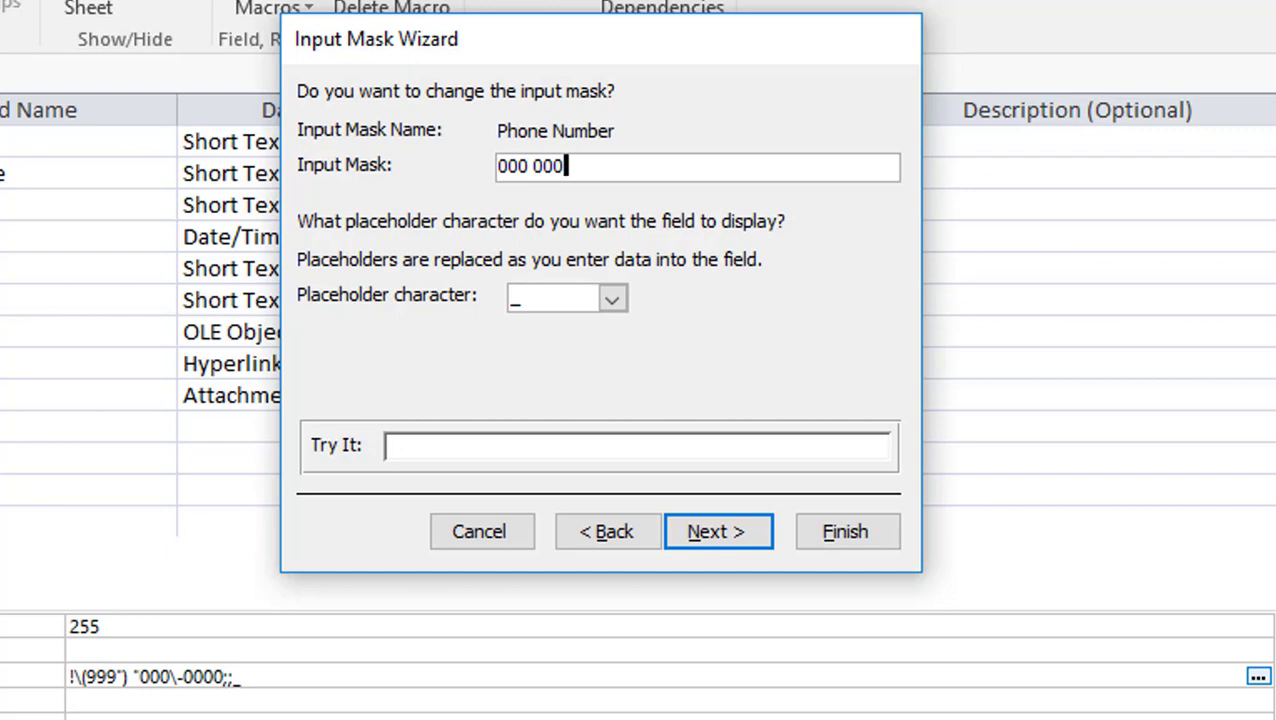
text( 0000)
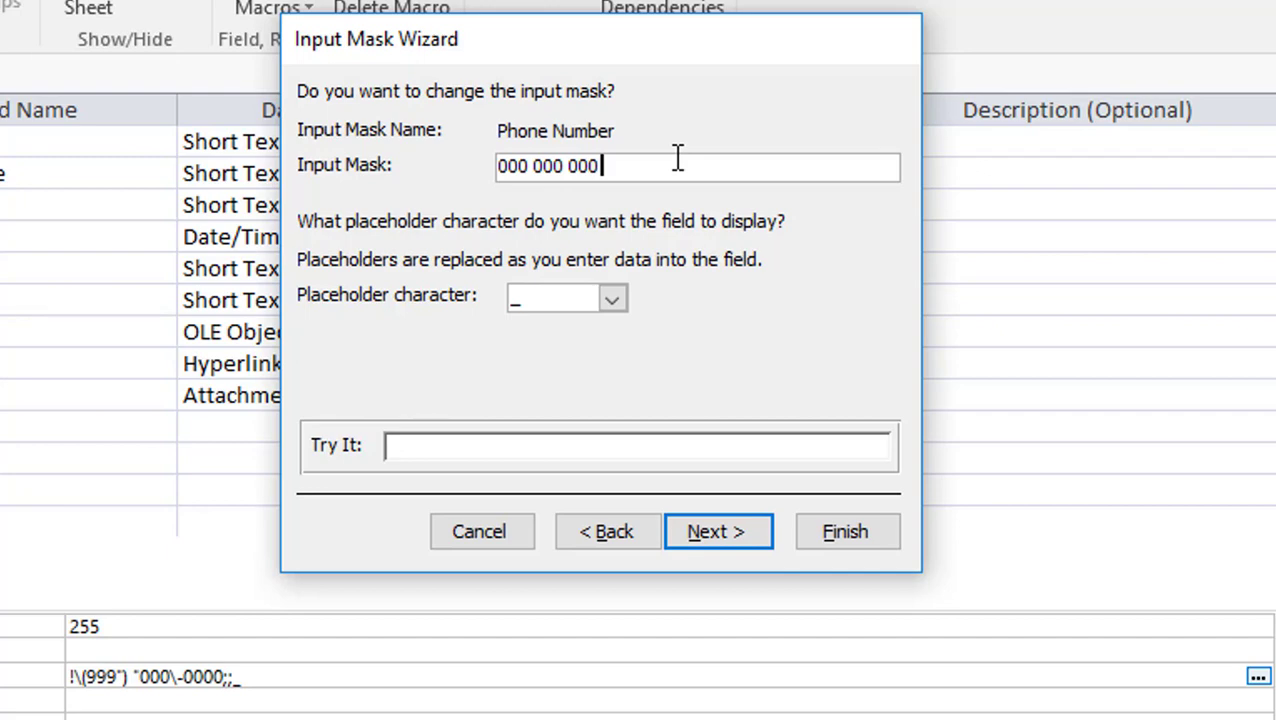
key(BackSpace)
text(#)
click(711, 530)
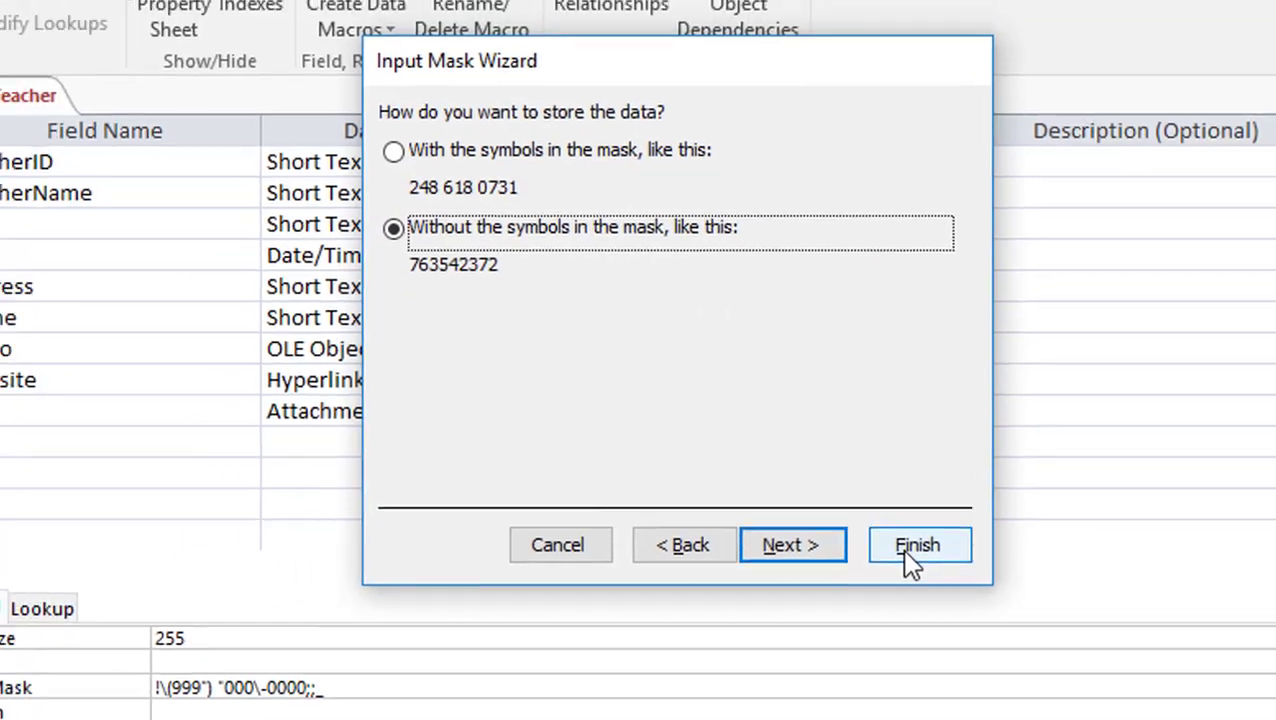
click(832, 535)
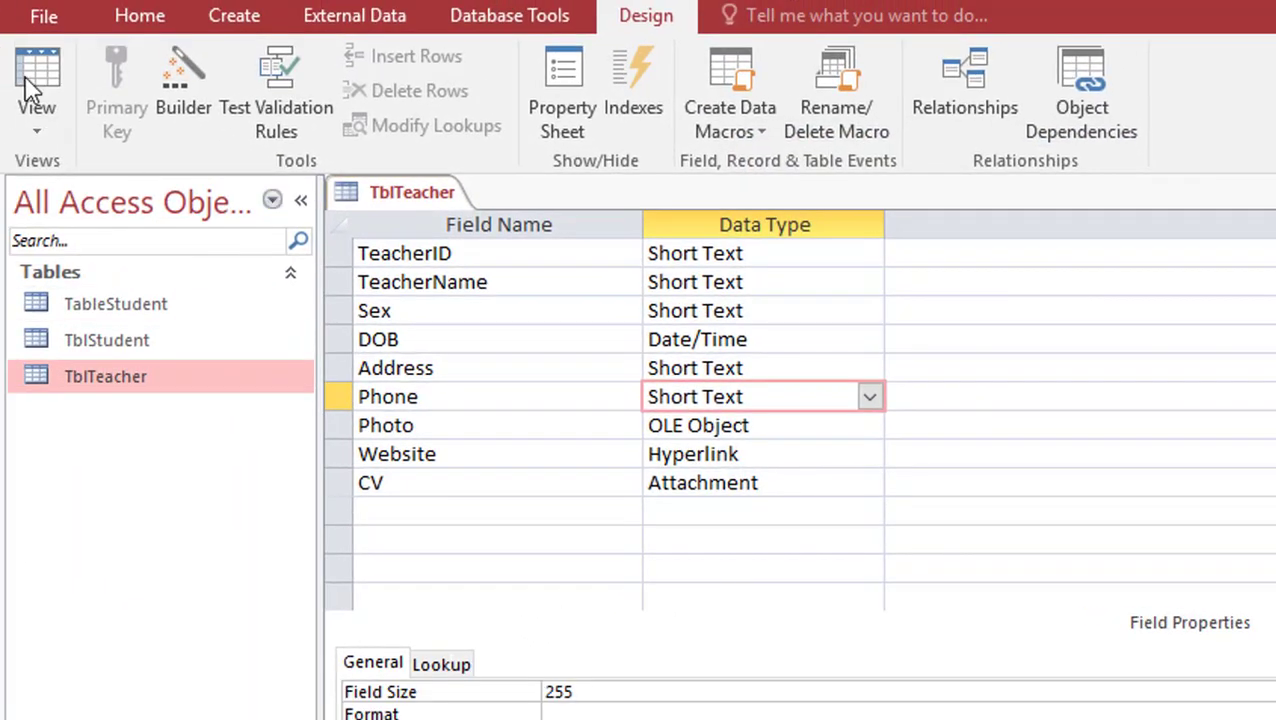
click(34, 80)
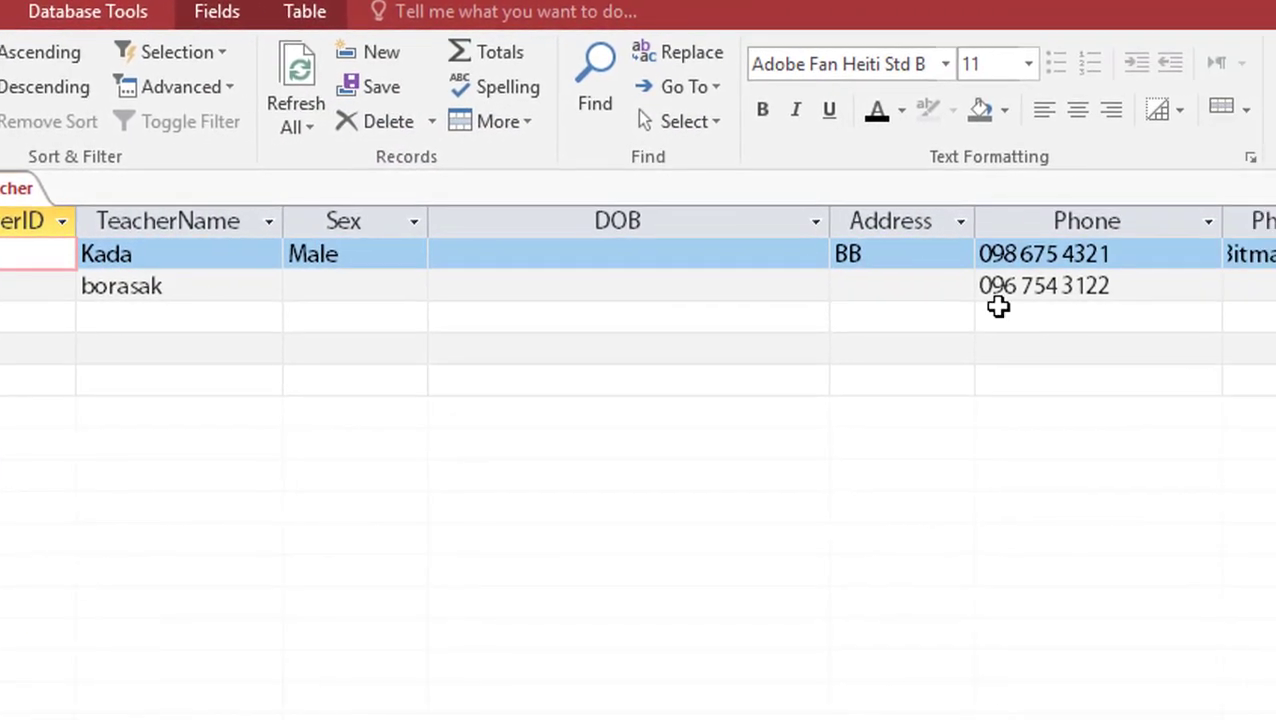
click(1155, 318)
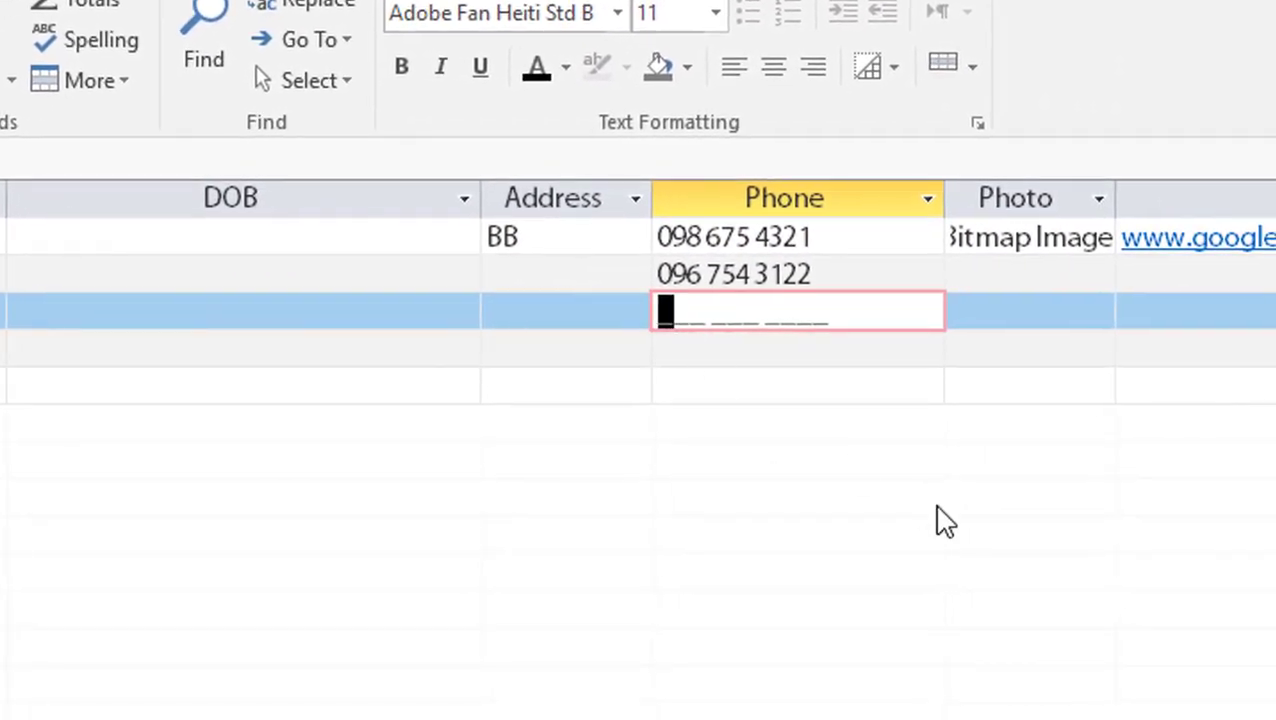
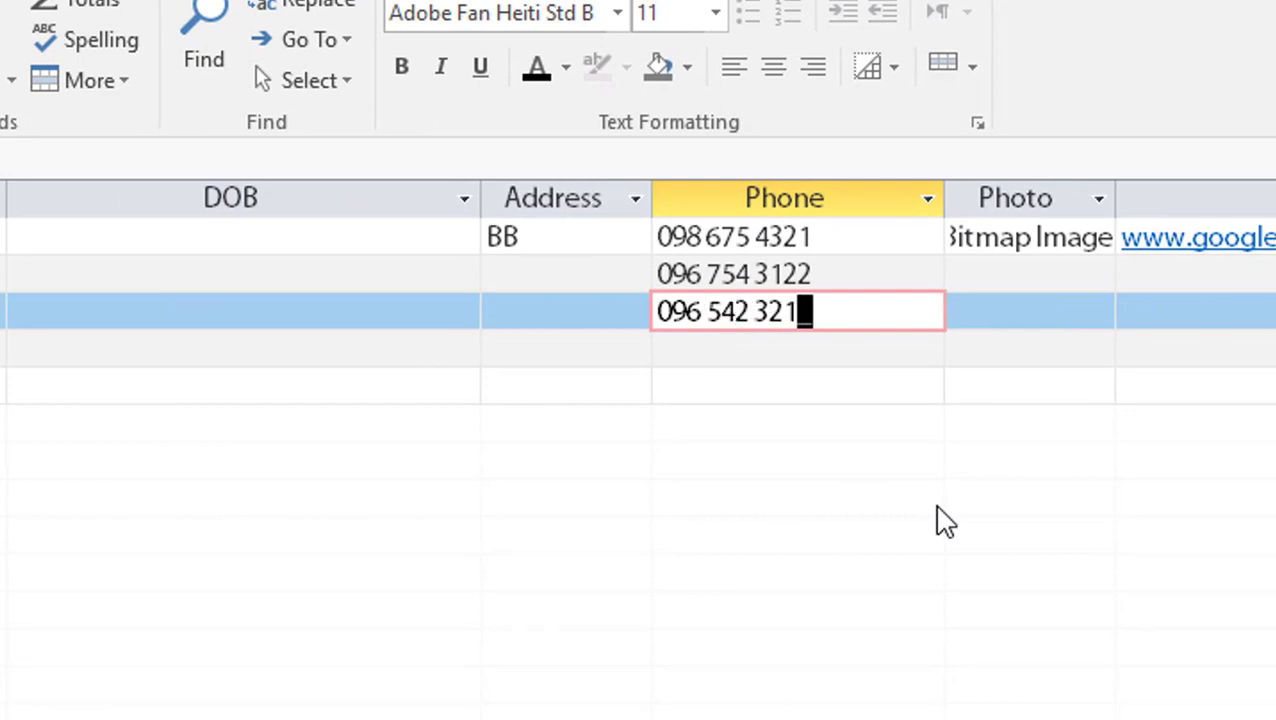
click(672, 350)
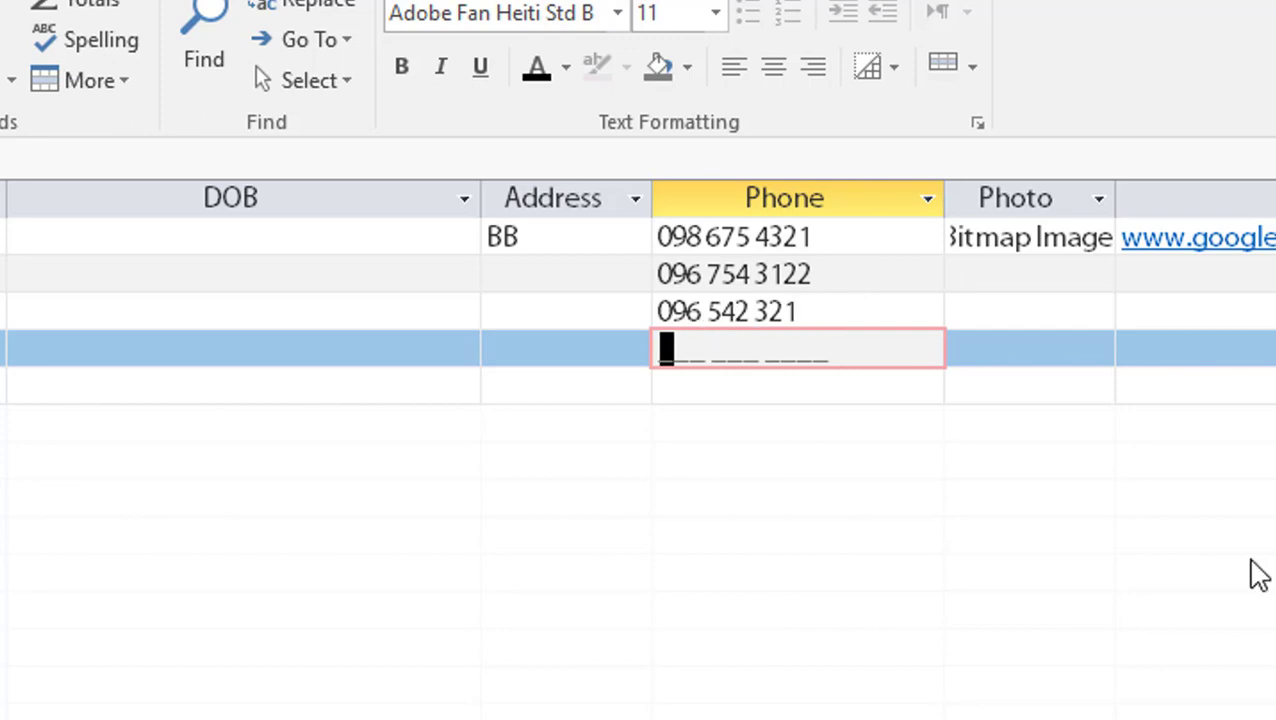
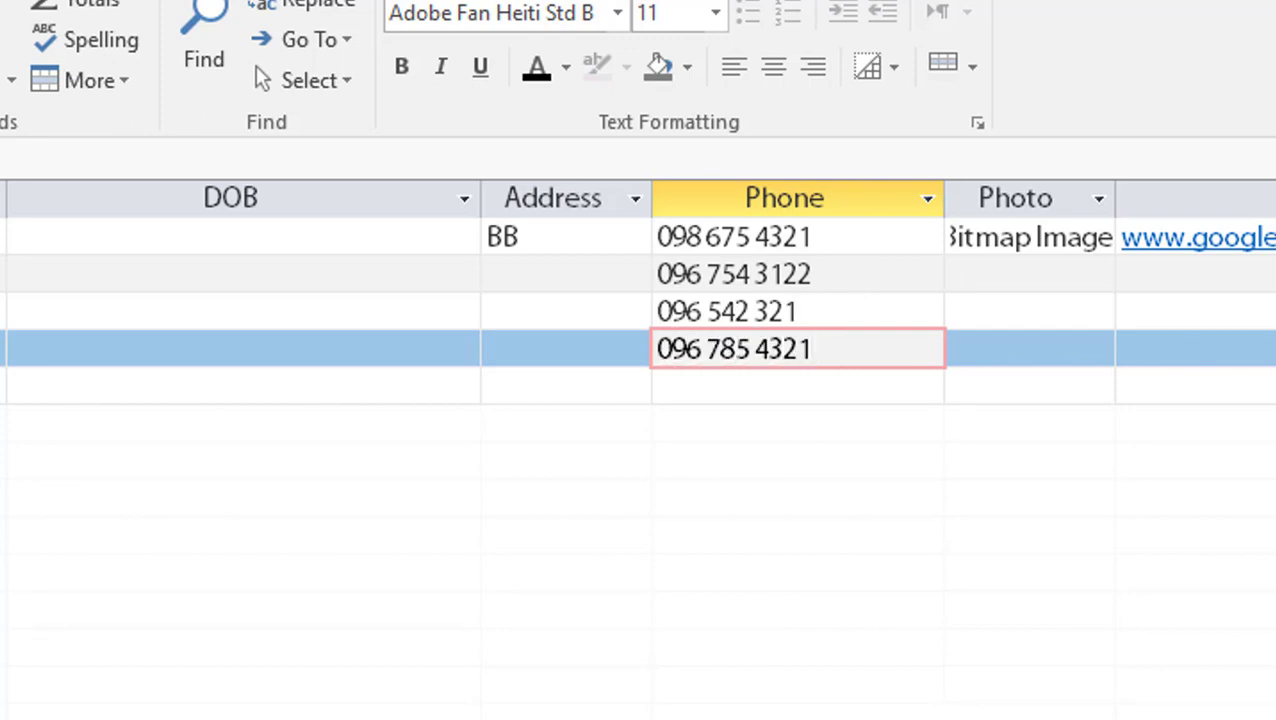
click(675, 392)
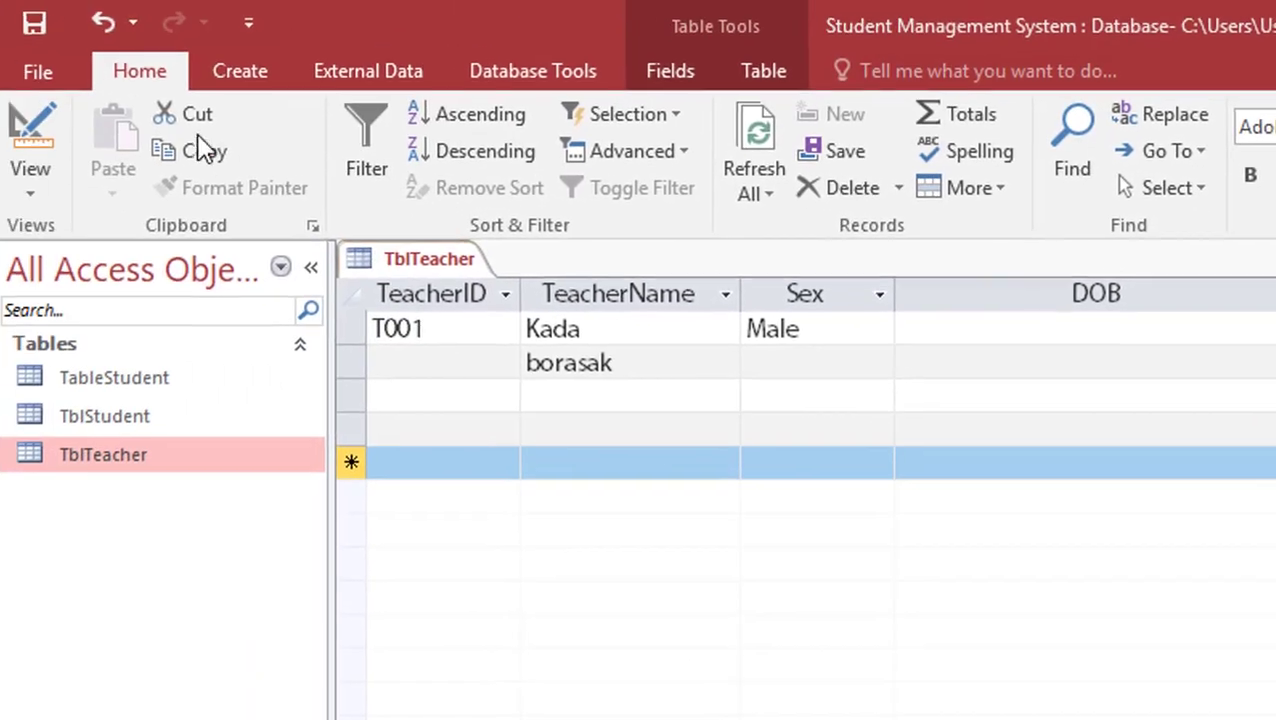
click(16, 120)
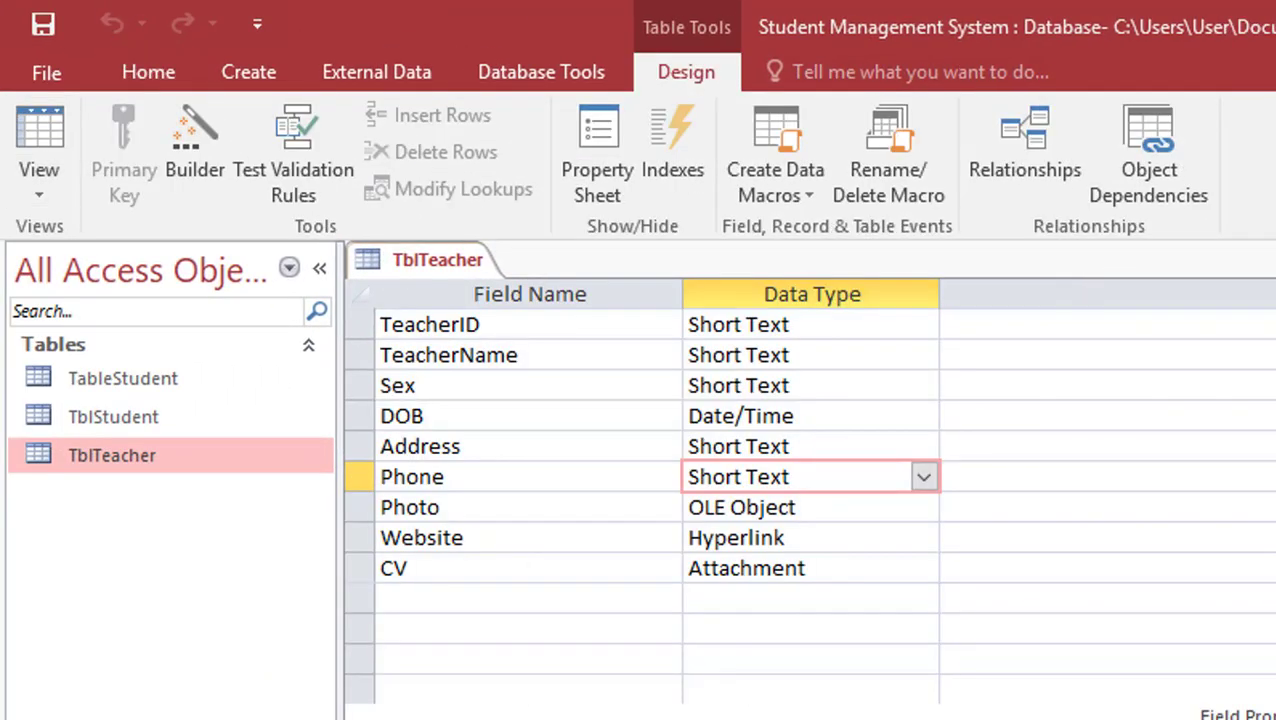
click(39, 140)
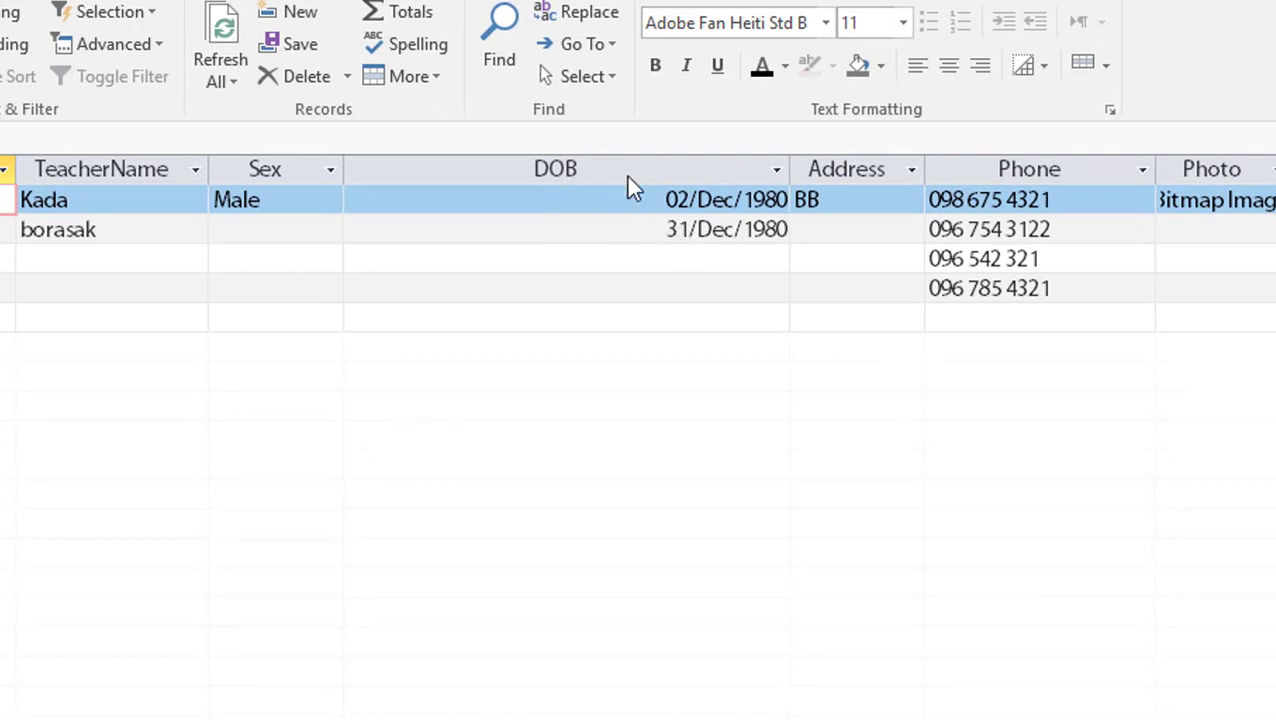
click(706, 232)
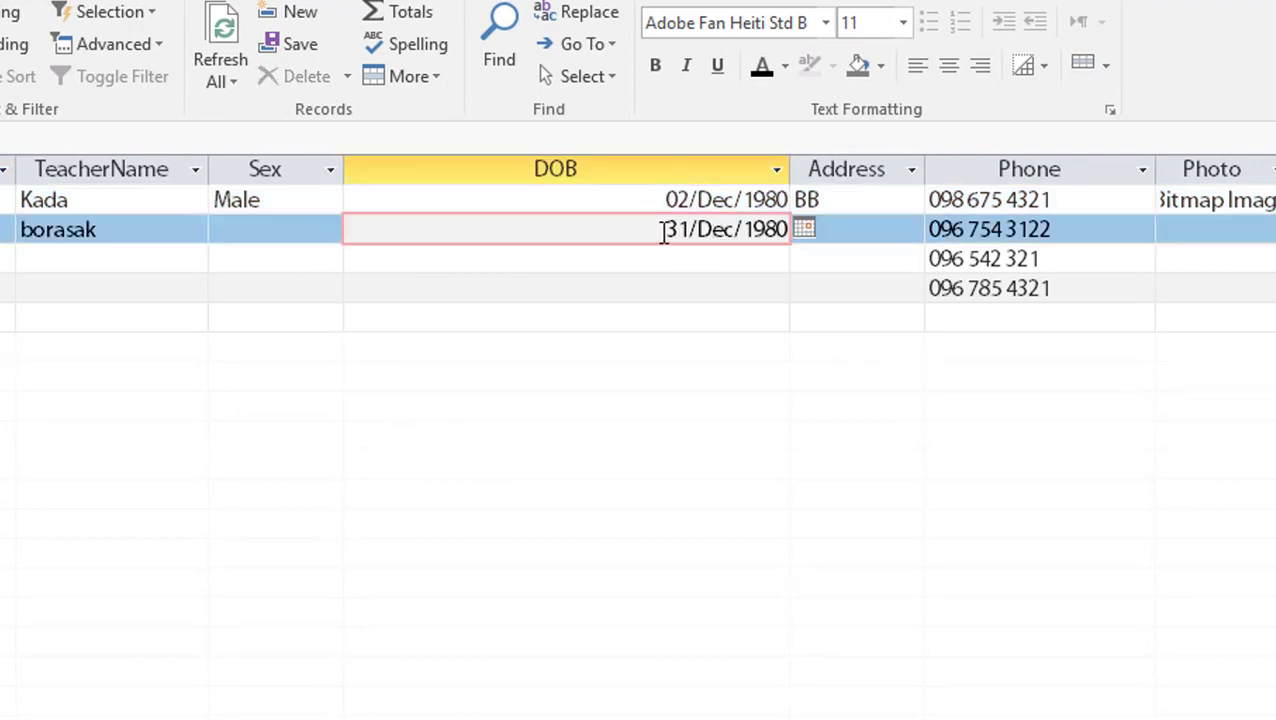
drag(663, 232, 832, 234)
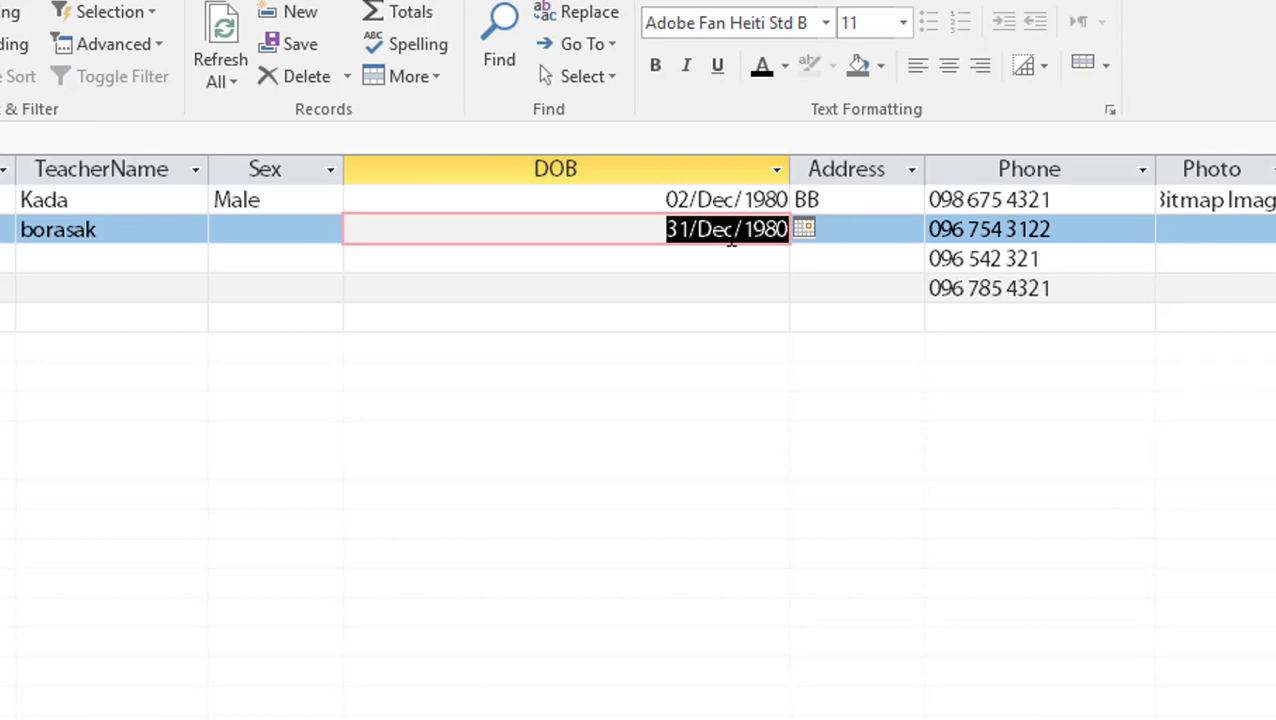
click(701, 265)
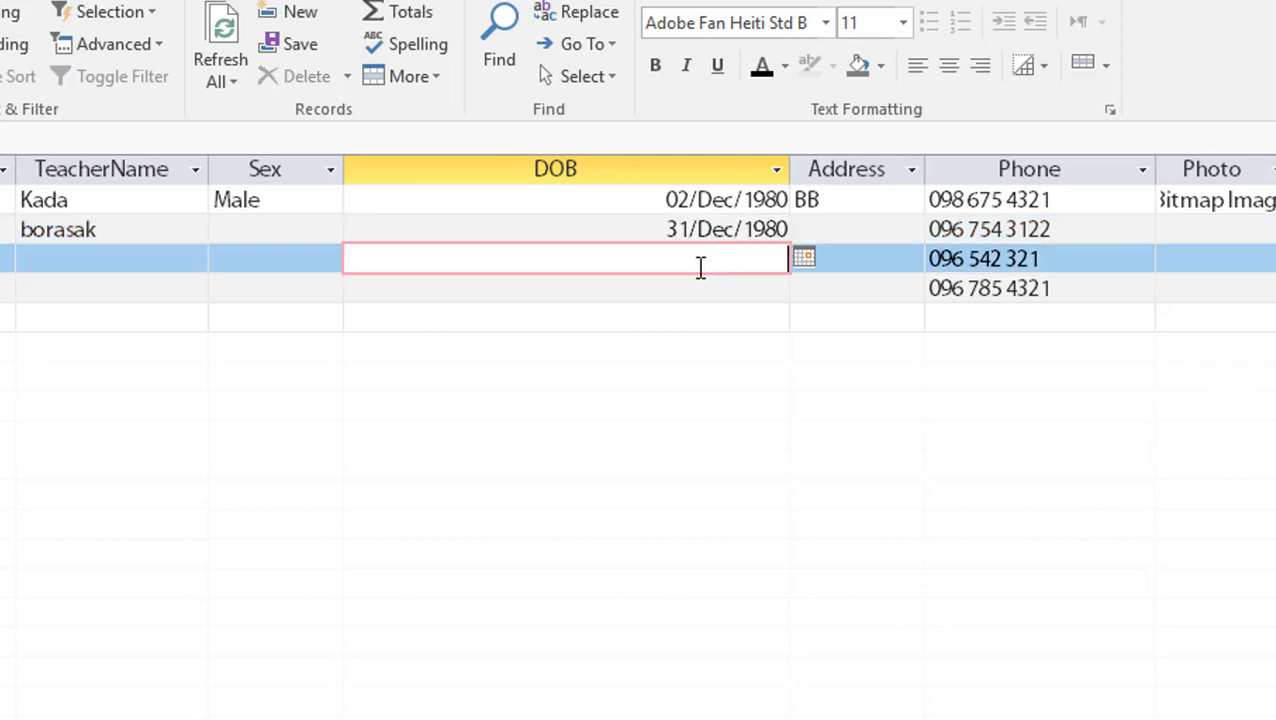
click(948, 256)
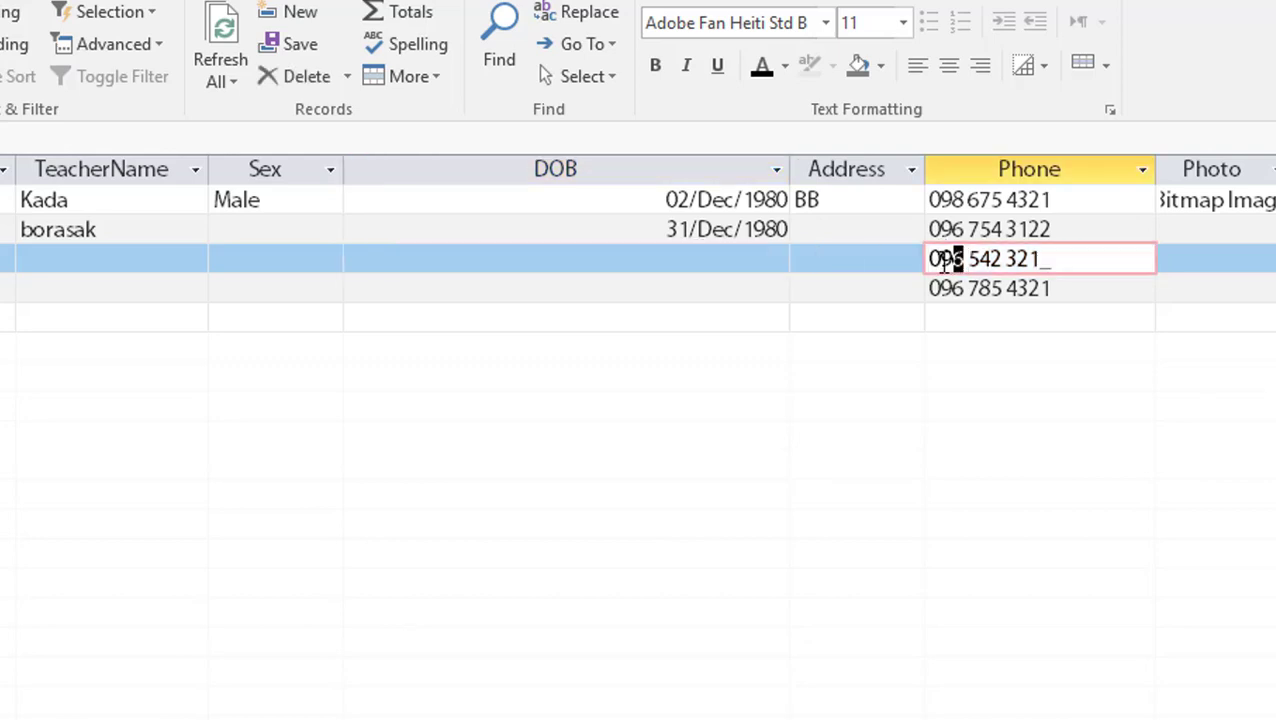
click(700, 259)
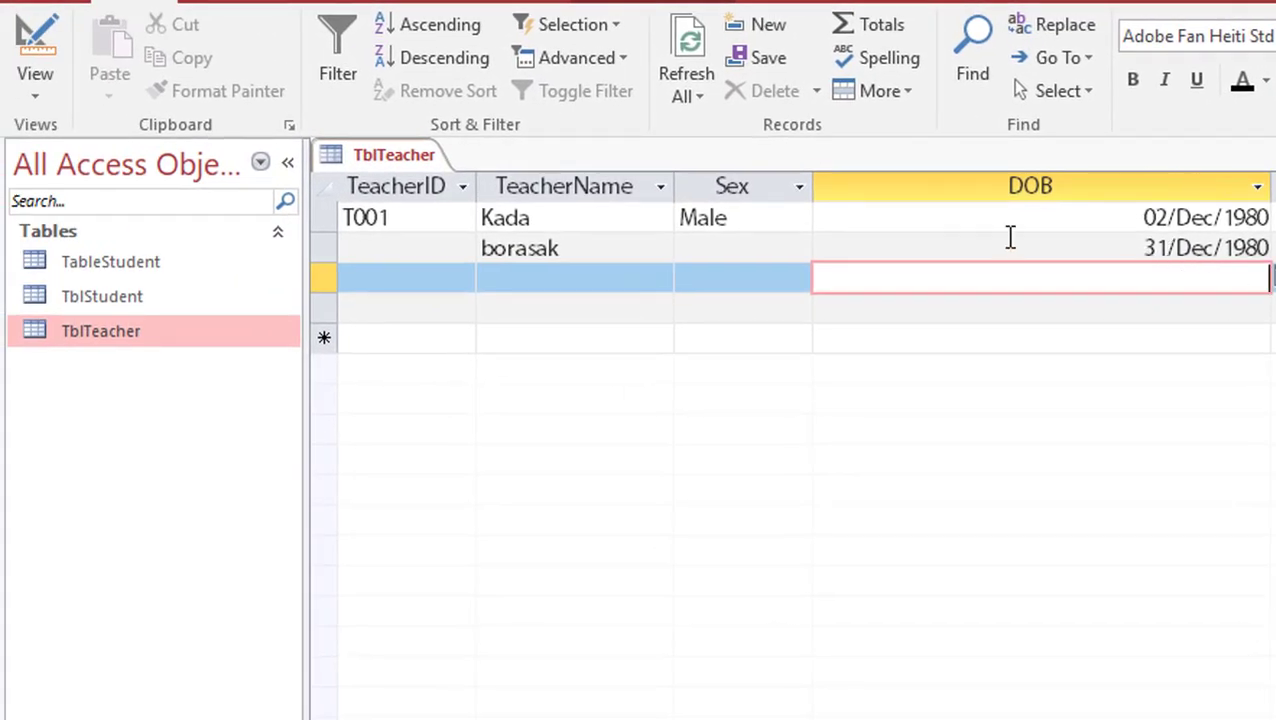
In Design View, start the Input Mask Wizard for DOB and choose the Short Date mask
click(35, 50)
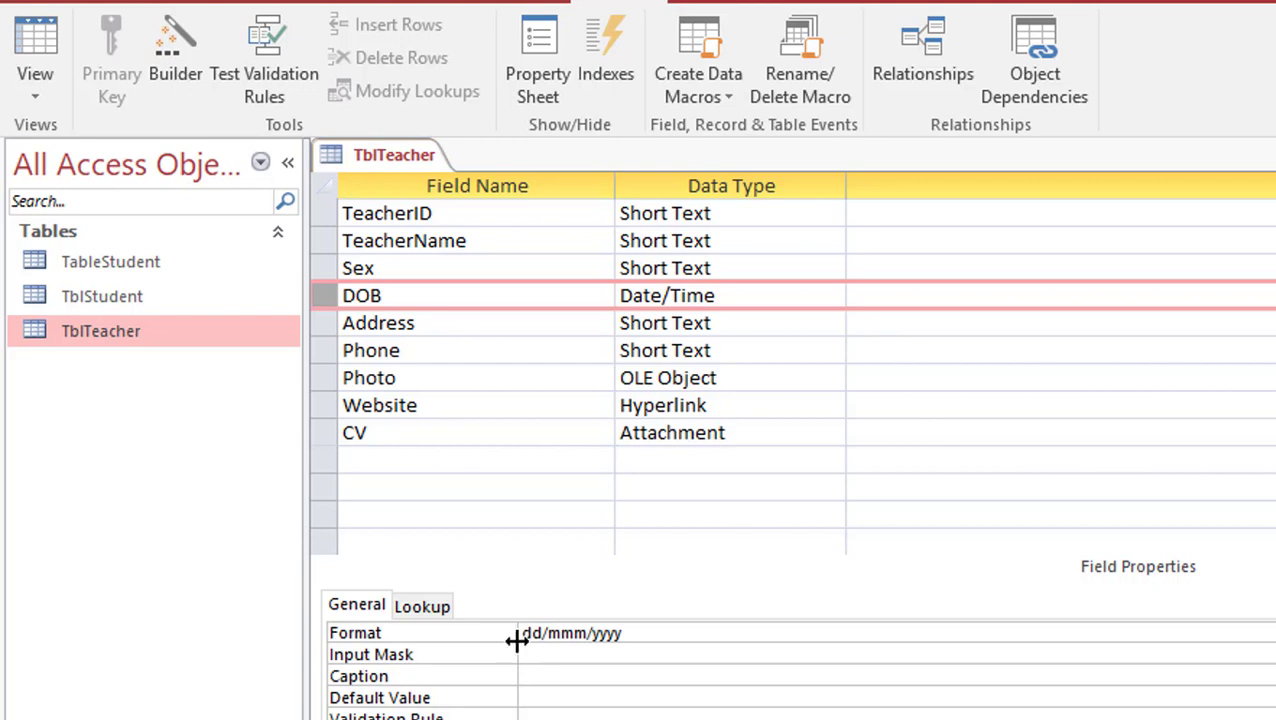
drag(634, 632, 518, 632)
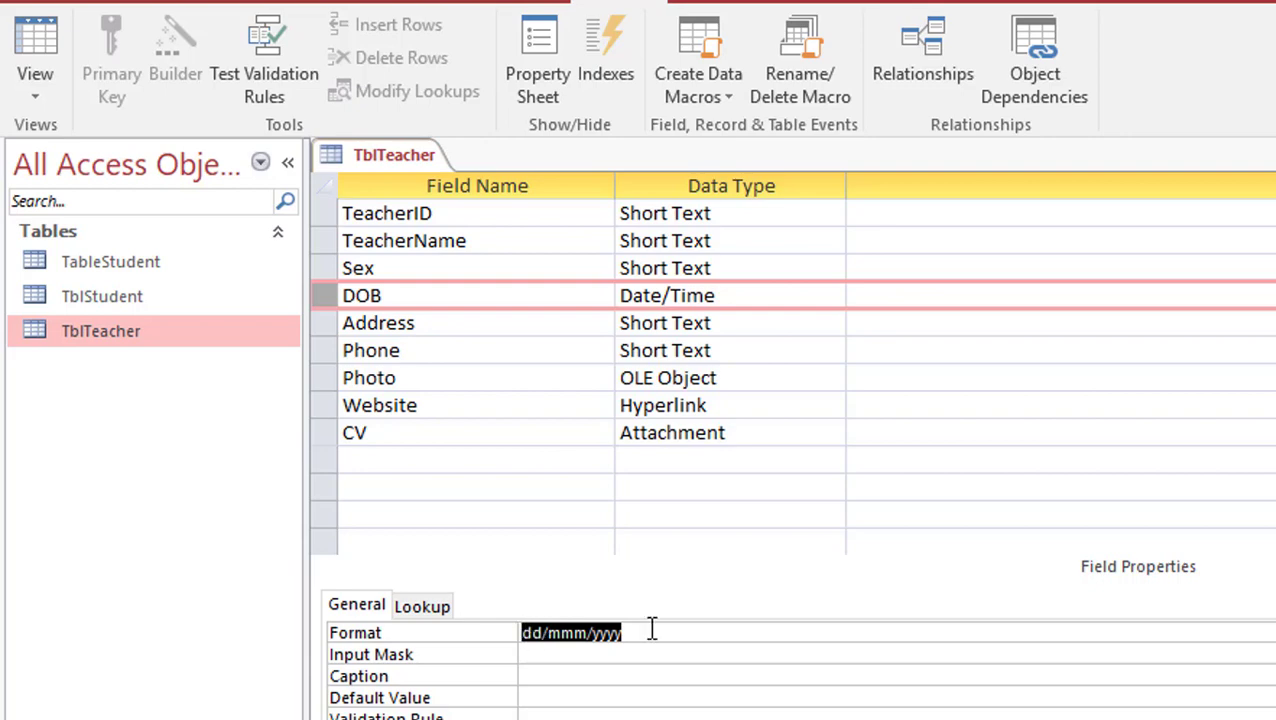
click(584, 655)
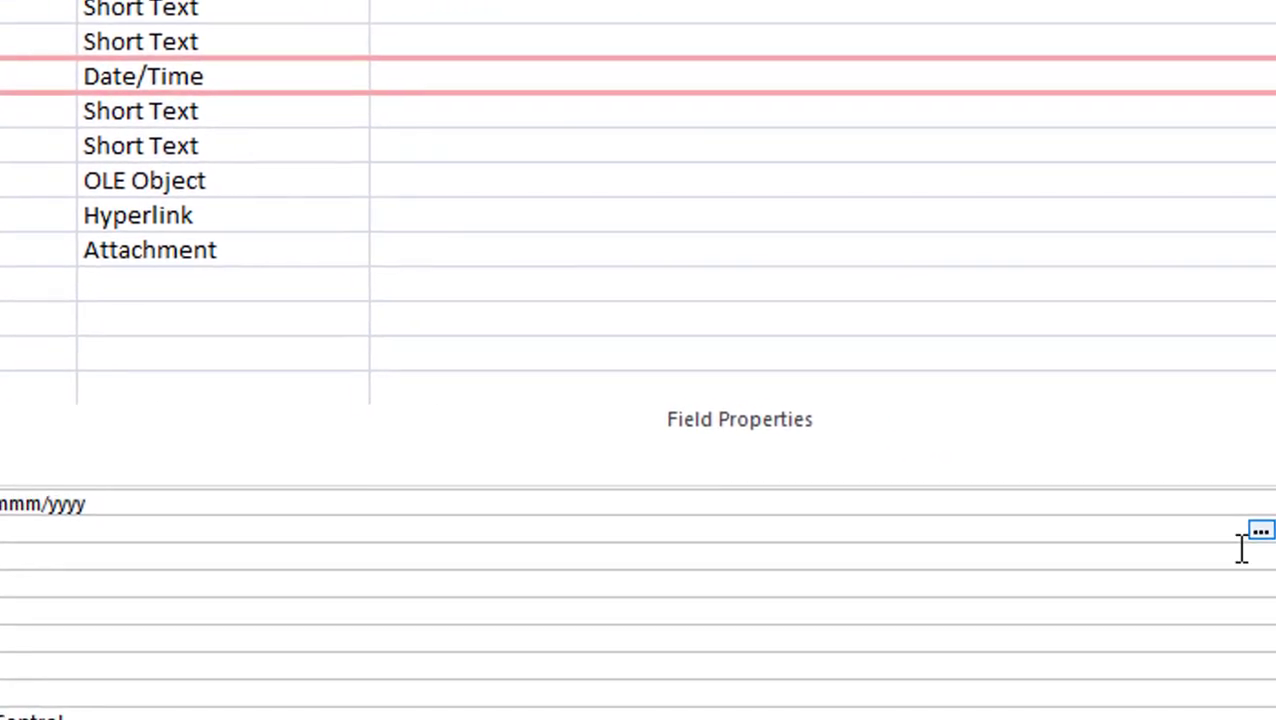
click(1258, 533)
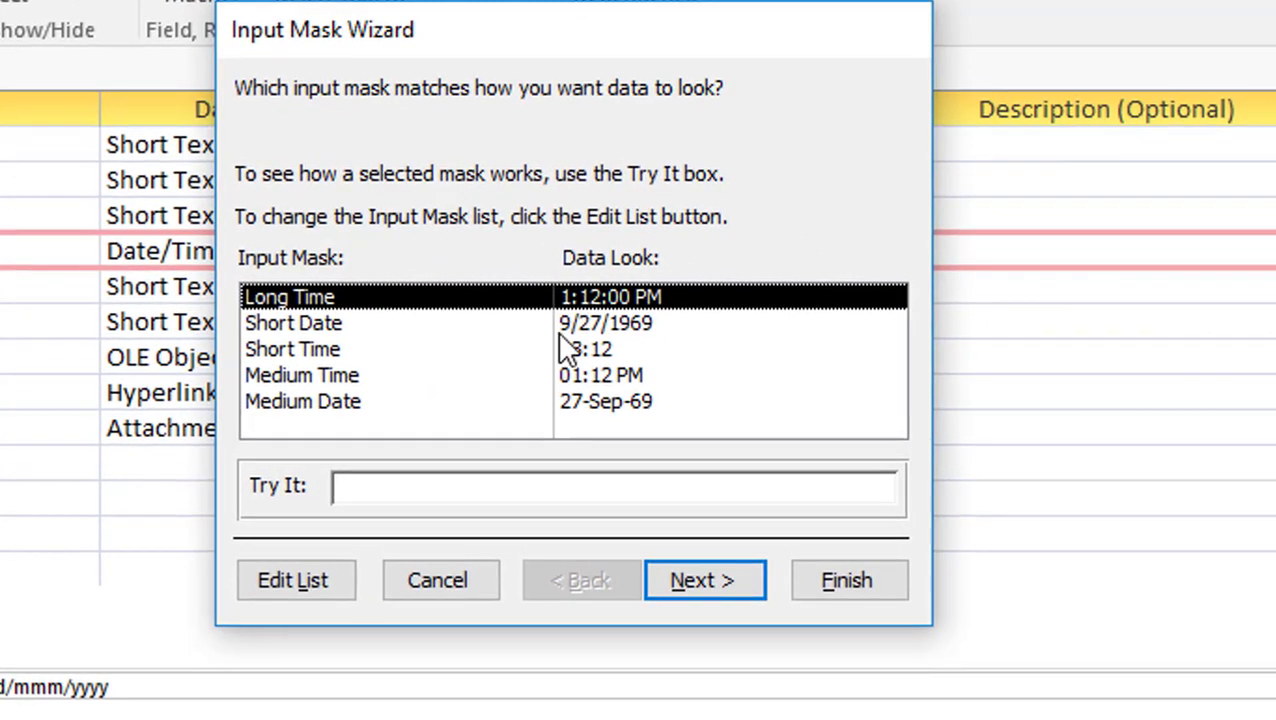
click(615, 405)
click(643, 325)
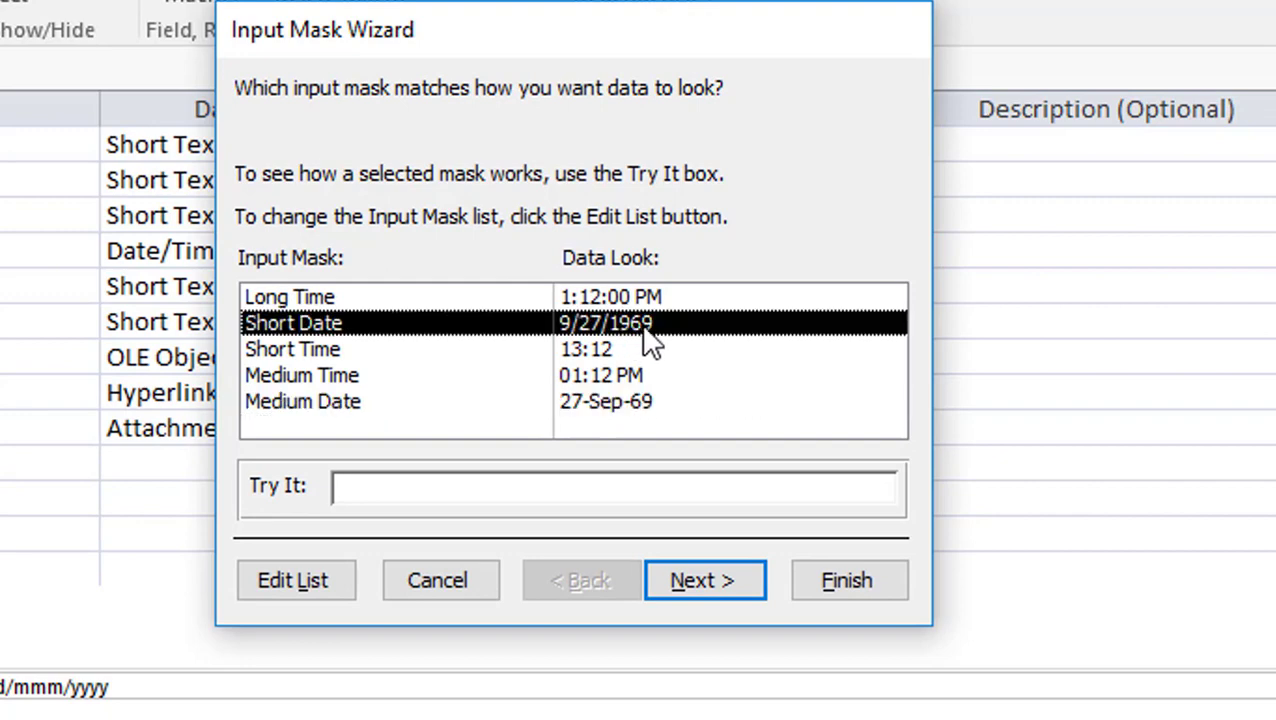
click(623, 406)
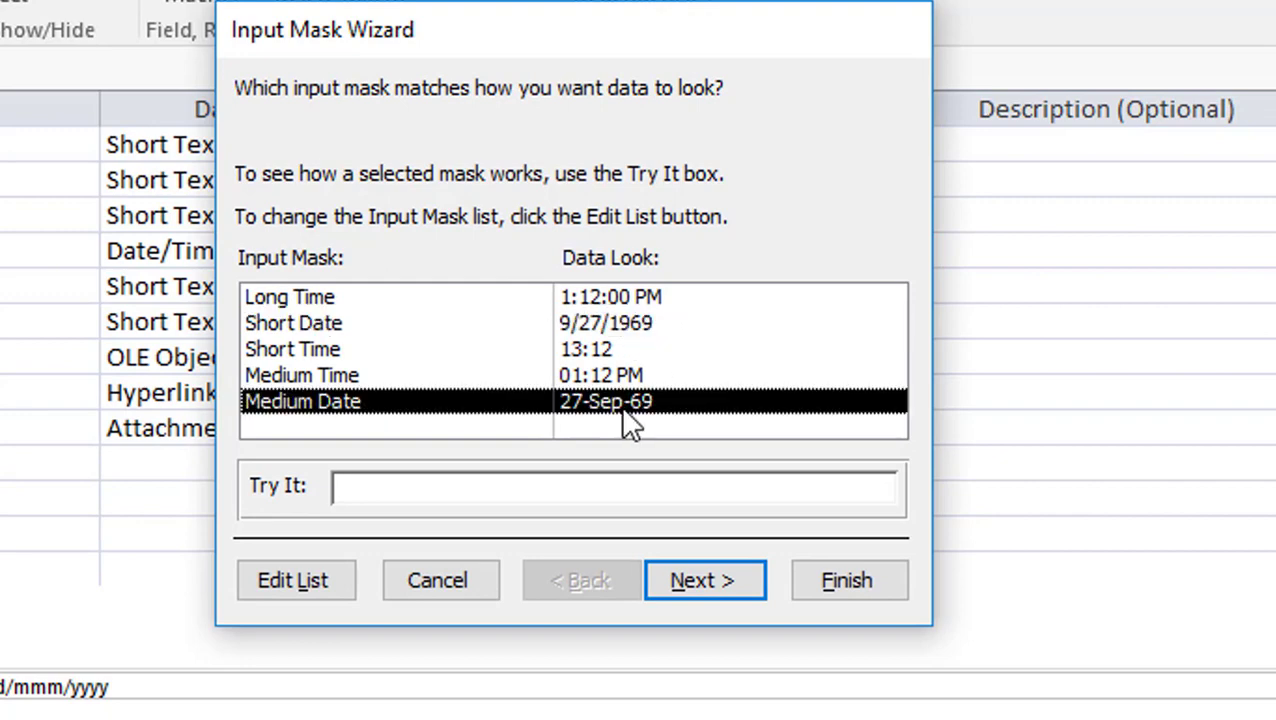
click(643, 332)
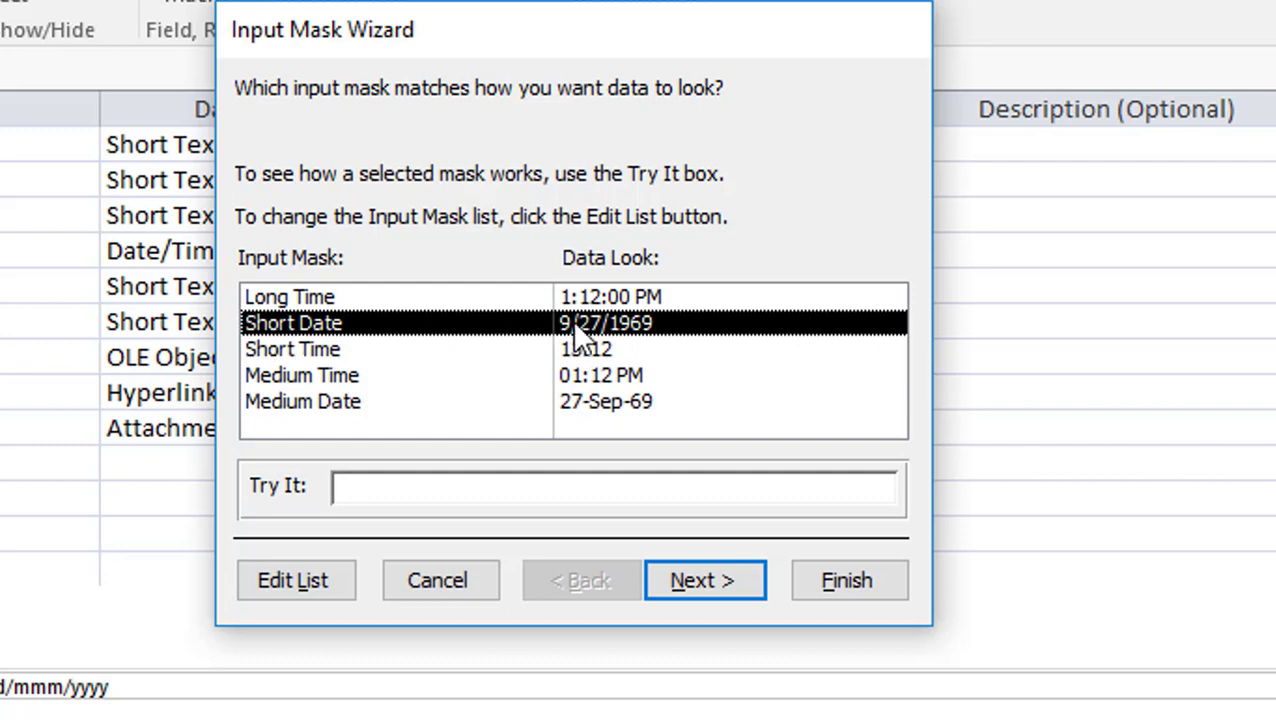
click(710, 582)
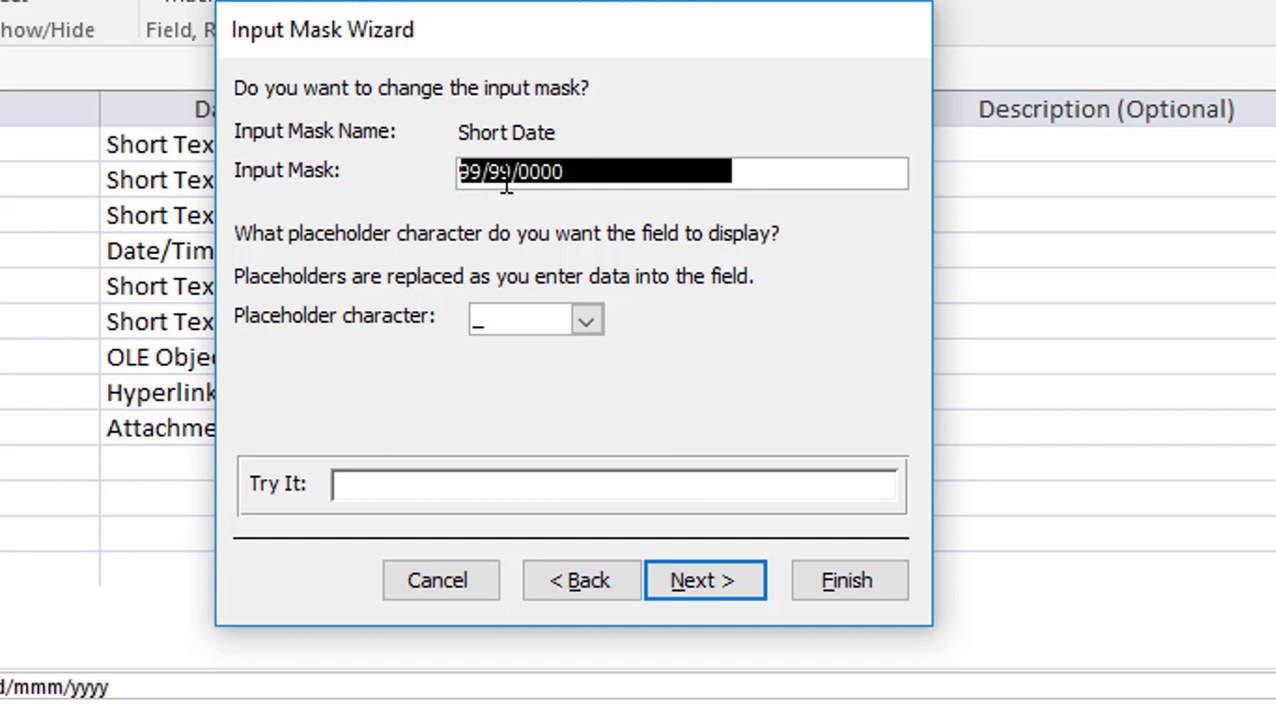
Shorten the Short Date mask from 99/99/0000 to 99/99/00 and finish the wizard
click(572, 180)
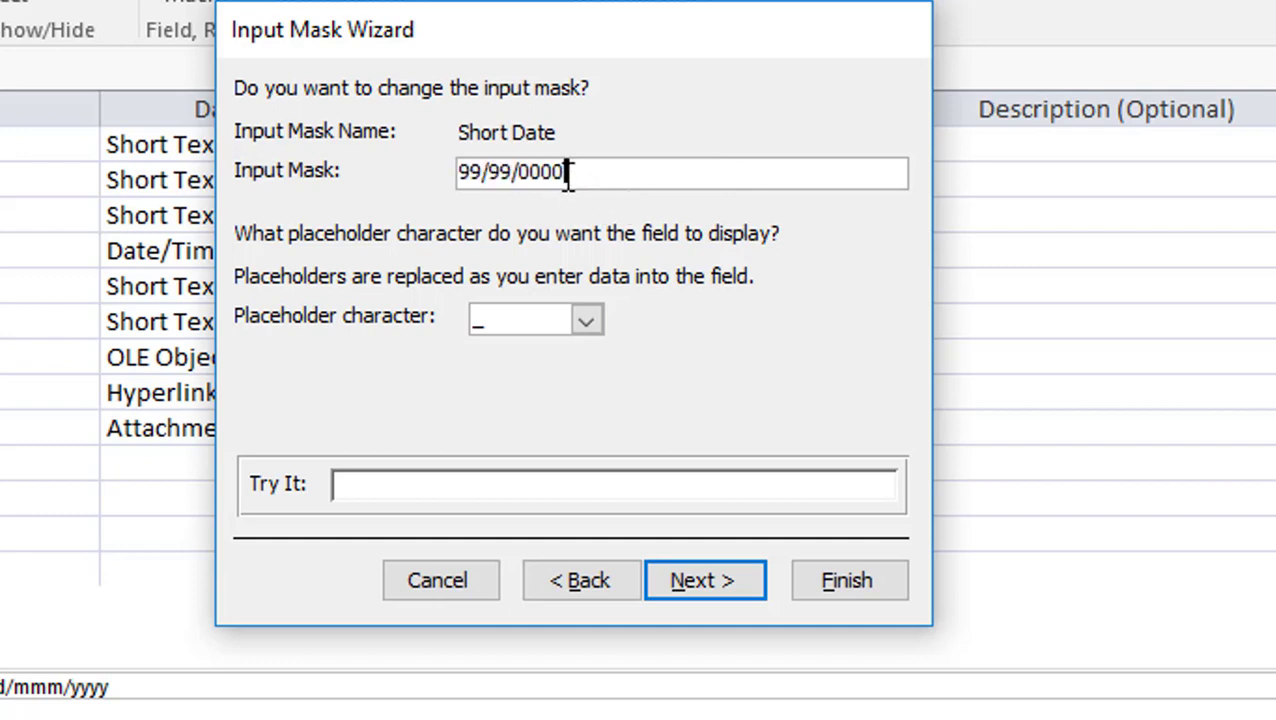
key(shift+Left)
key(Left)
key(BackSpace)
click(590, 174)
key(BackSpace)
key(BackSpace)
key(BackSpace)
key(BackSpace)
key(BackSpace)
key(BackSpace)
text(0)
click(712, 582)
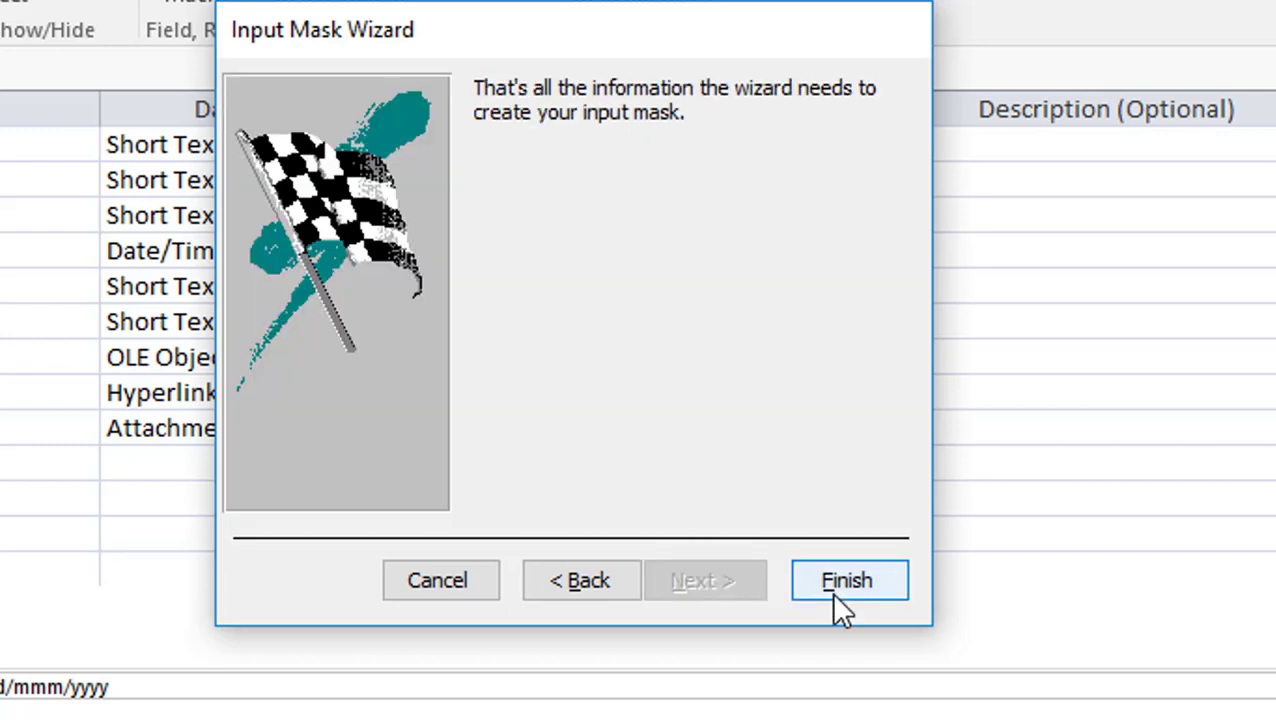
click(836, 592)
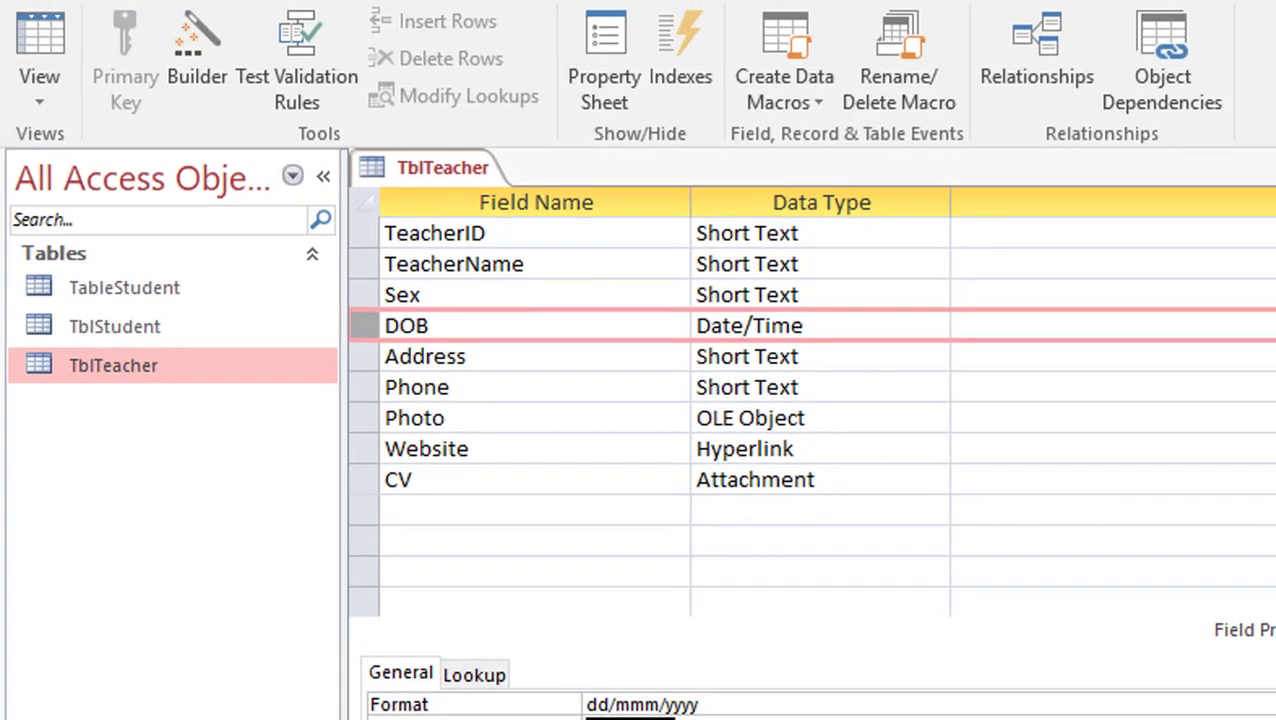
In Datasheet View, enter 12/31/85 as the third teacher's DOB
click(72, 45)
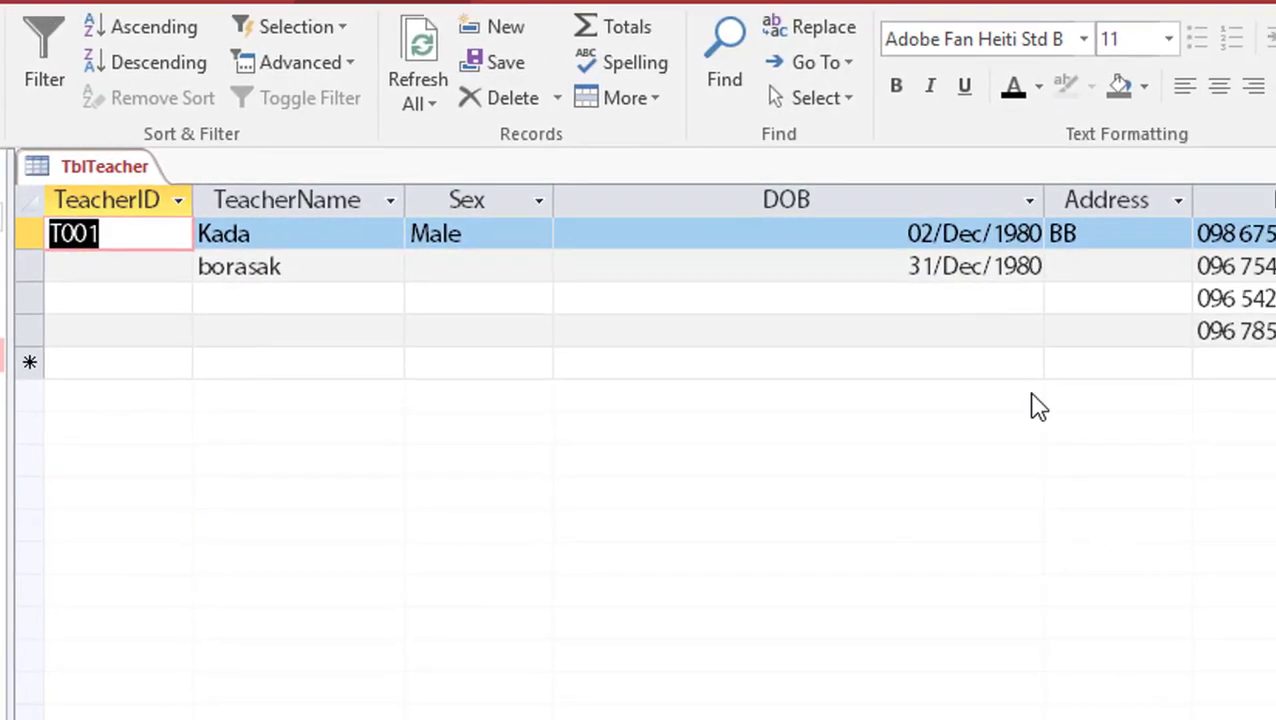
click(923, 302)
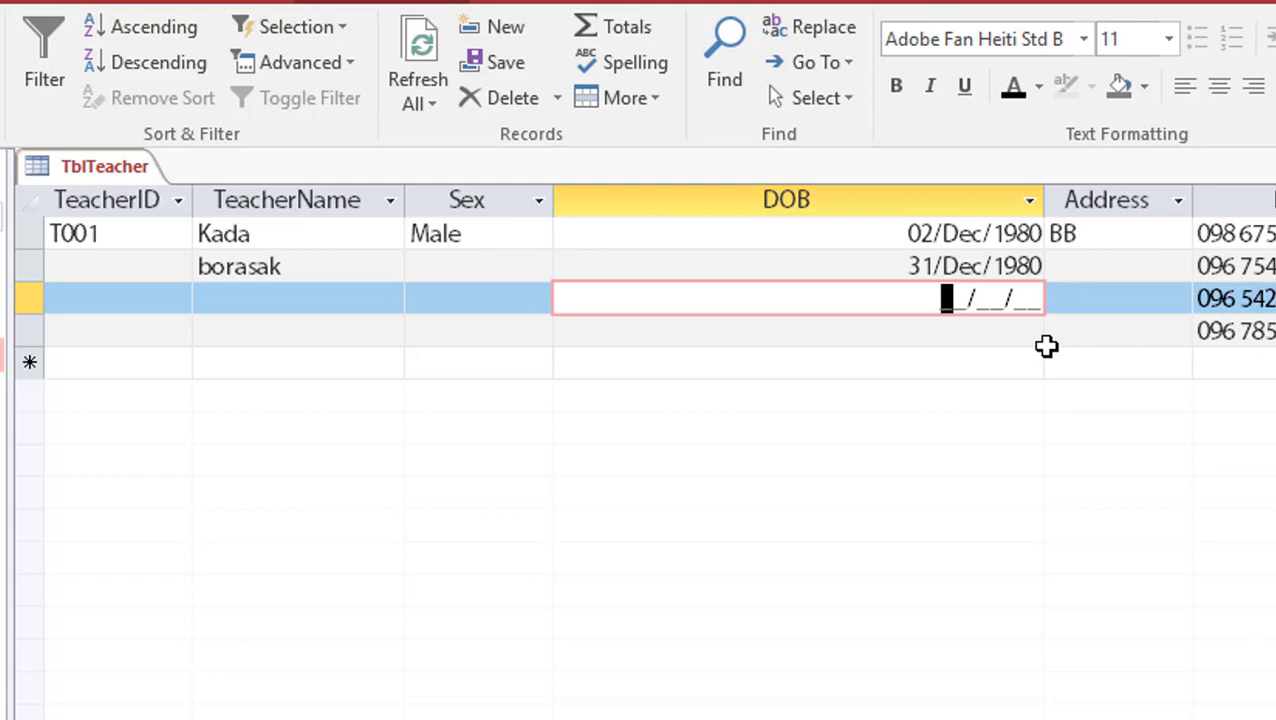
text(12/)
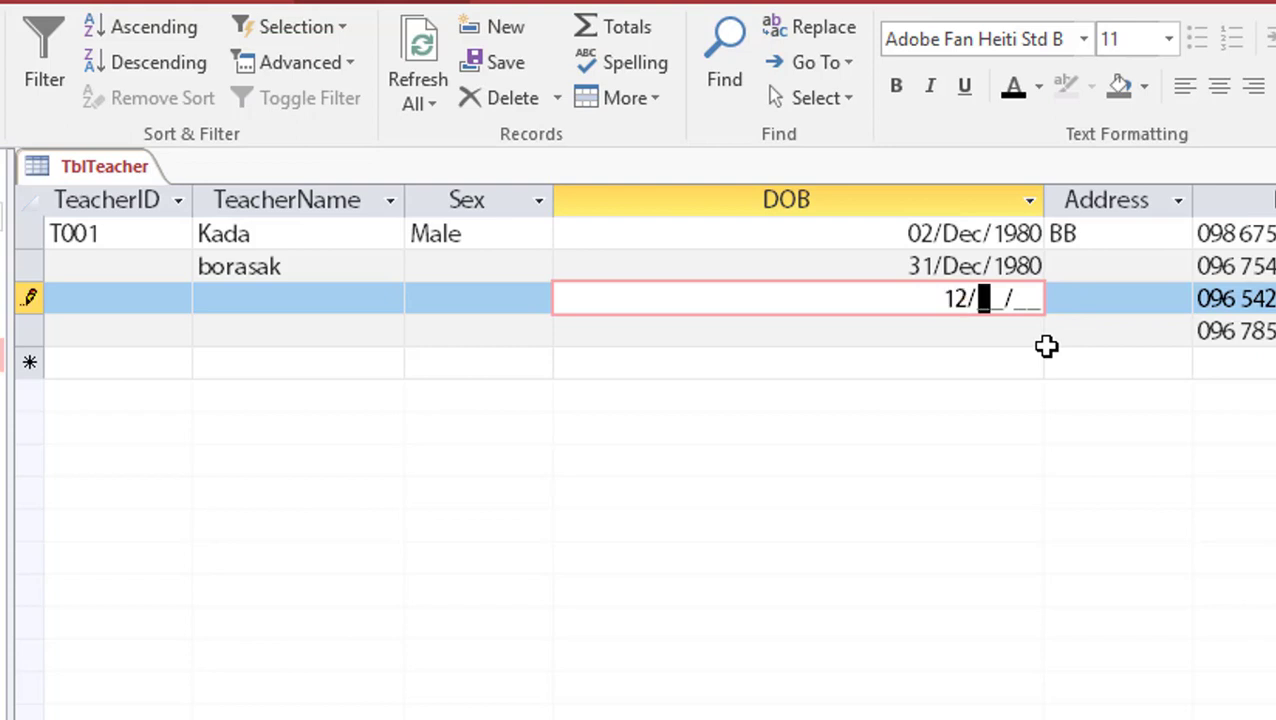
text(31/)
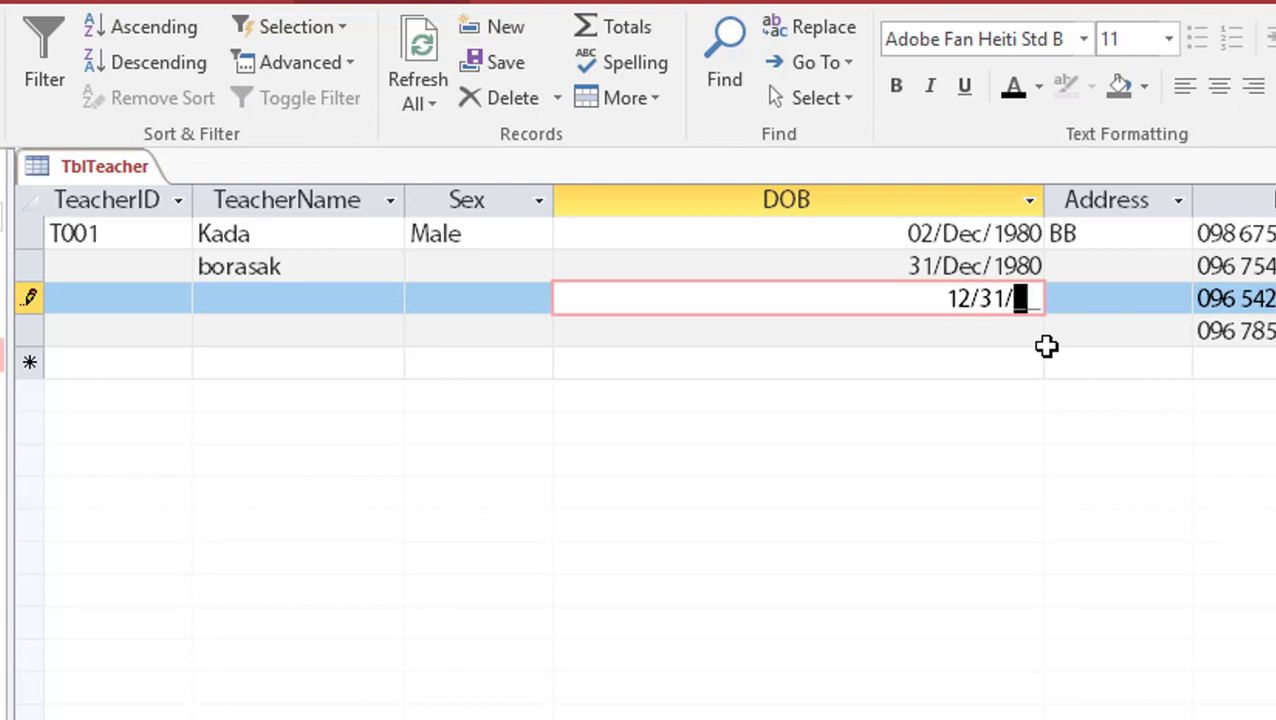
text(85)
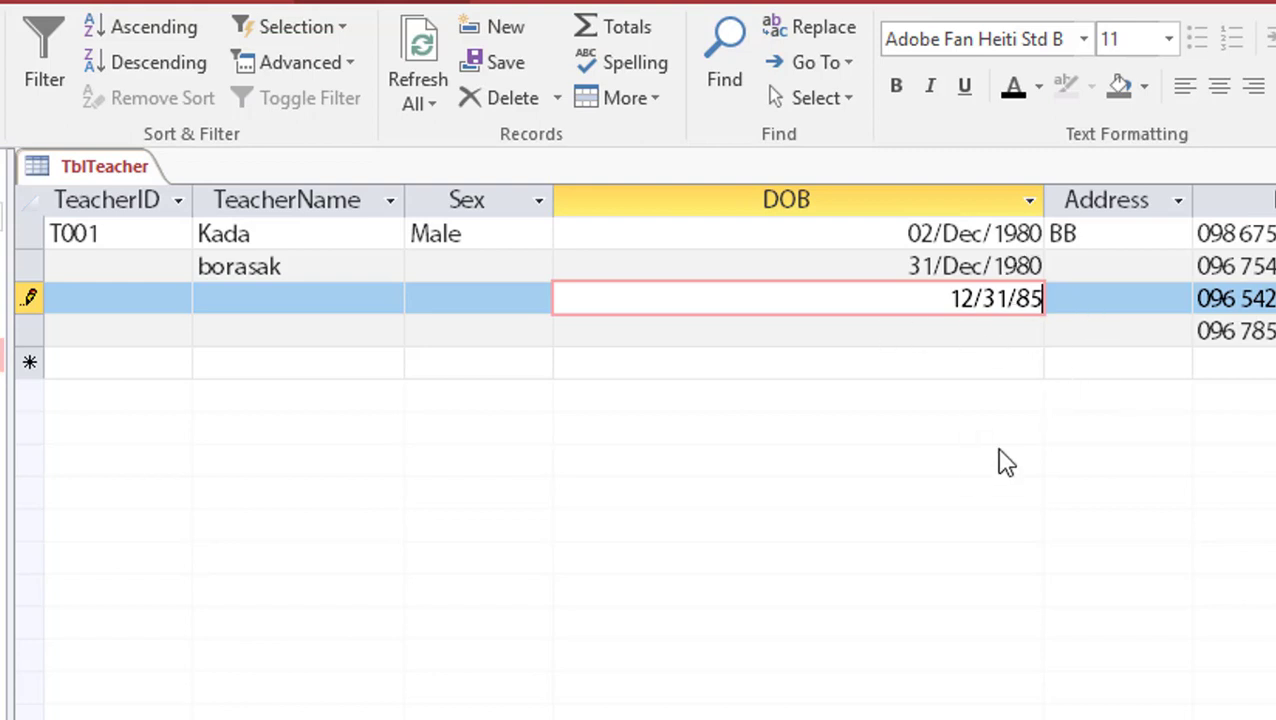
click(1002, 338)
key(Up)
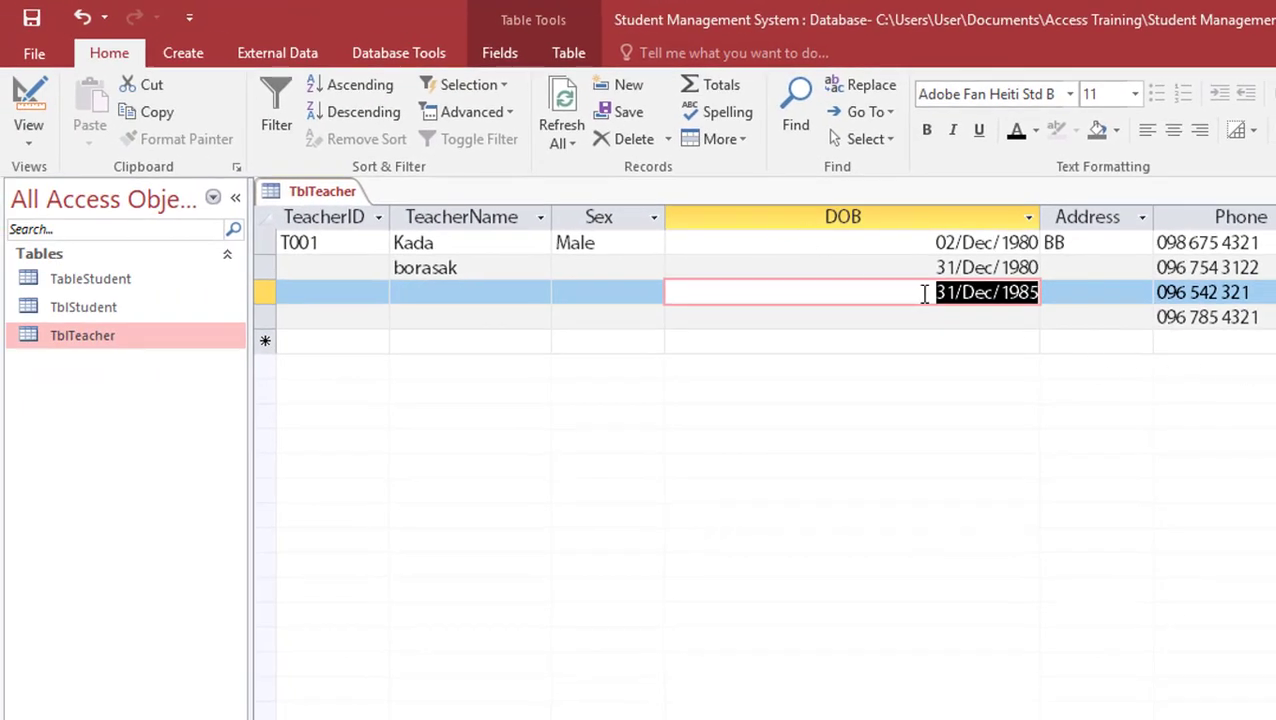
Return to Design View, check DOB's format and 99/99/00 mask, then view Phone's properties
click(28, 100)
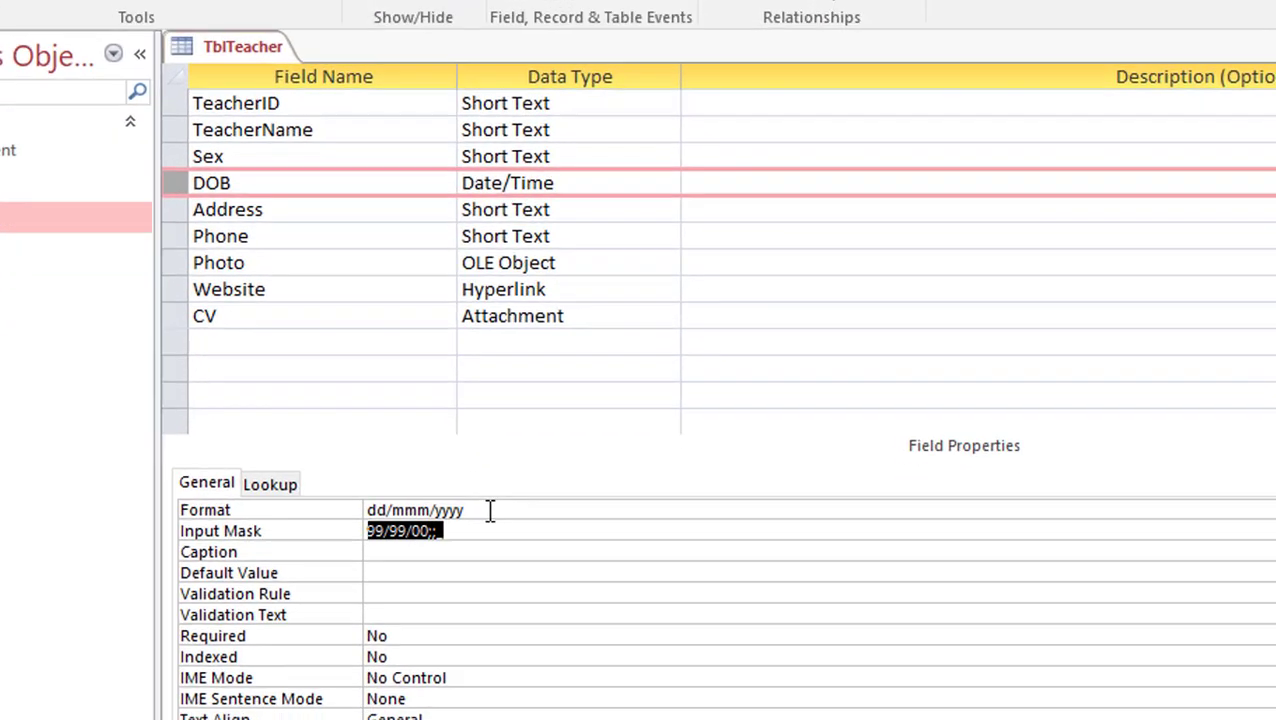
click(395, 587)
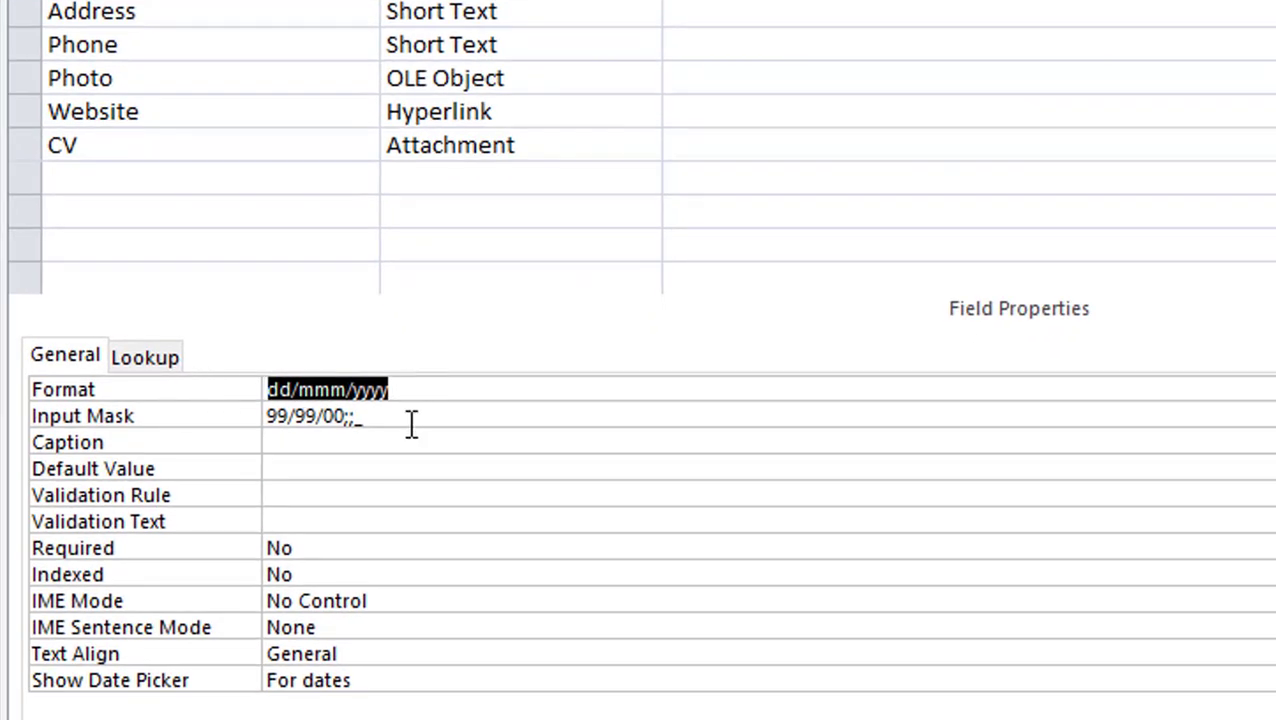
drag(406, 416, 239, 386)
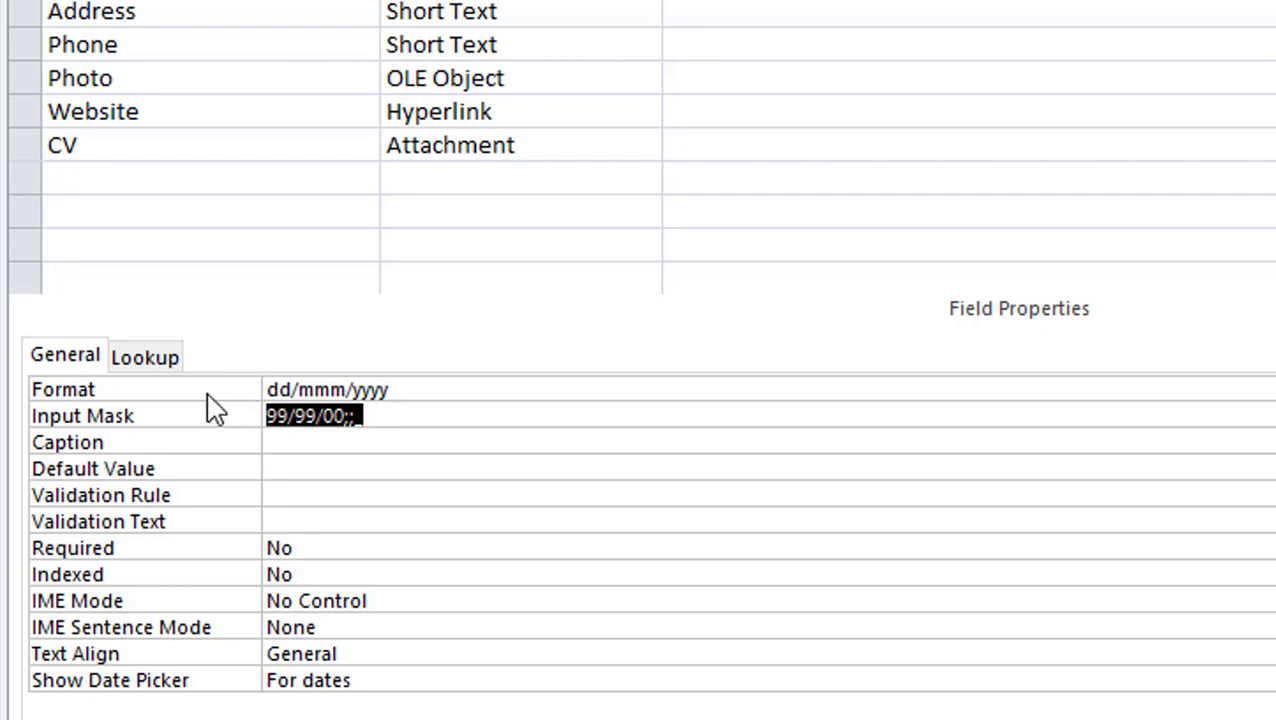
click(470, 46)
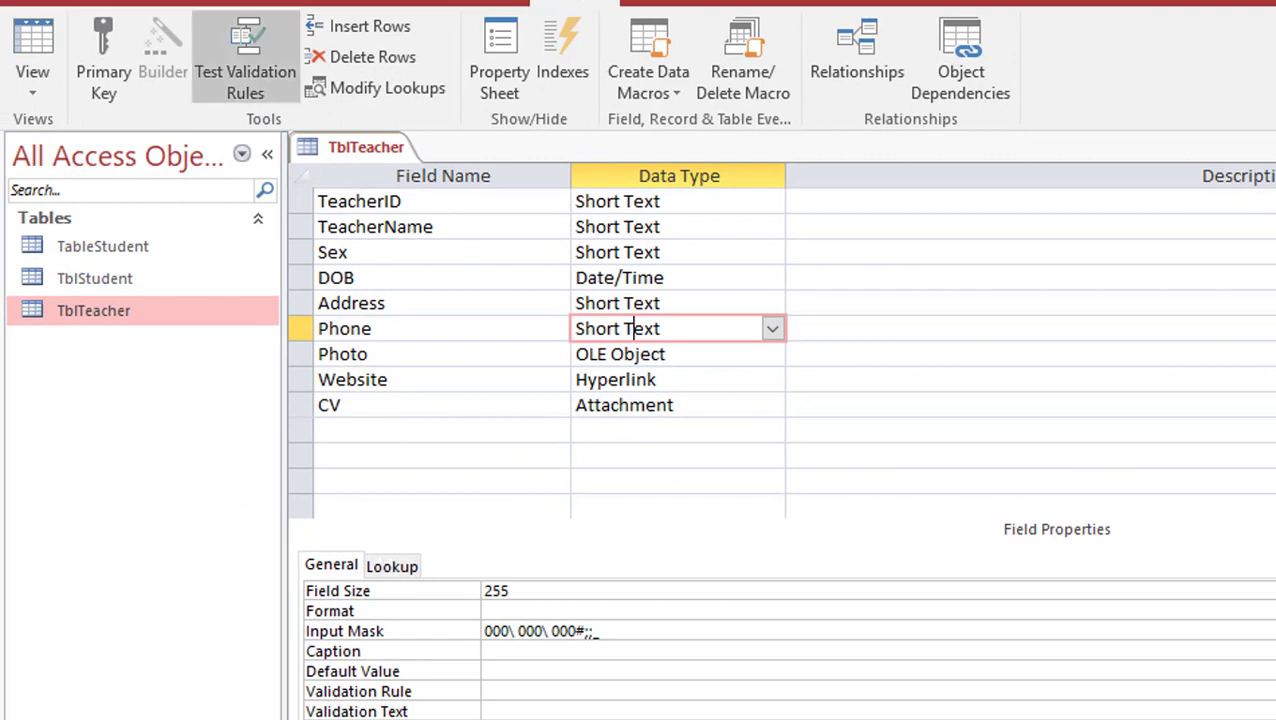
click(202, 3)
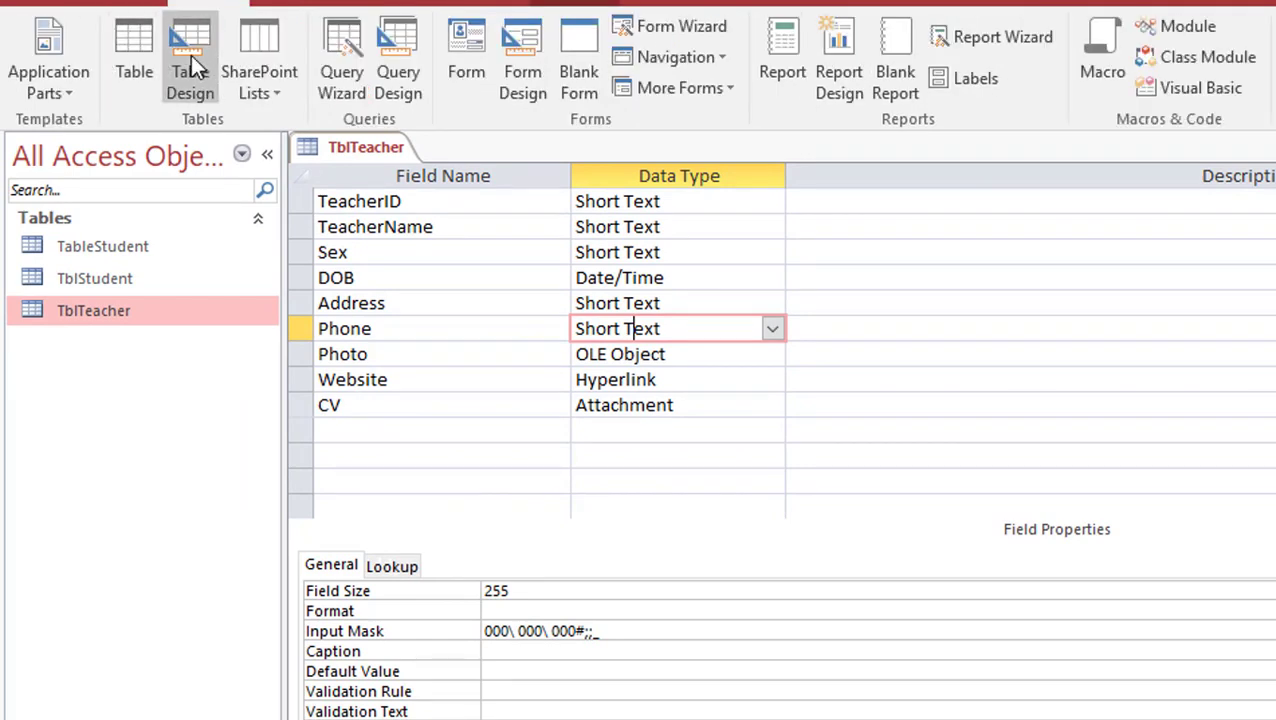
Add a Short Text field named Password below CV
click(409, 440)
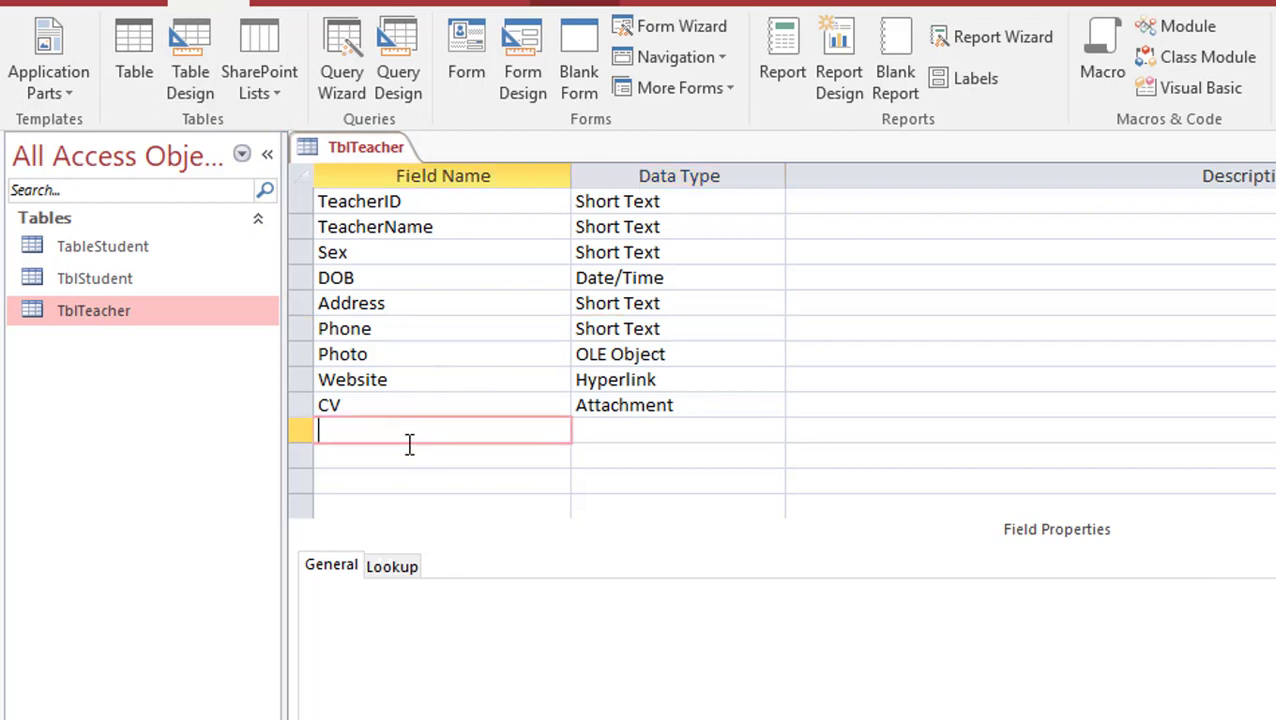
text(Pasw)
text(w)
text(ord)
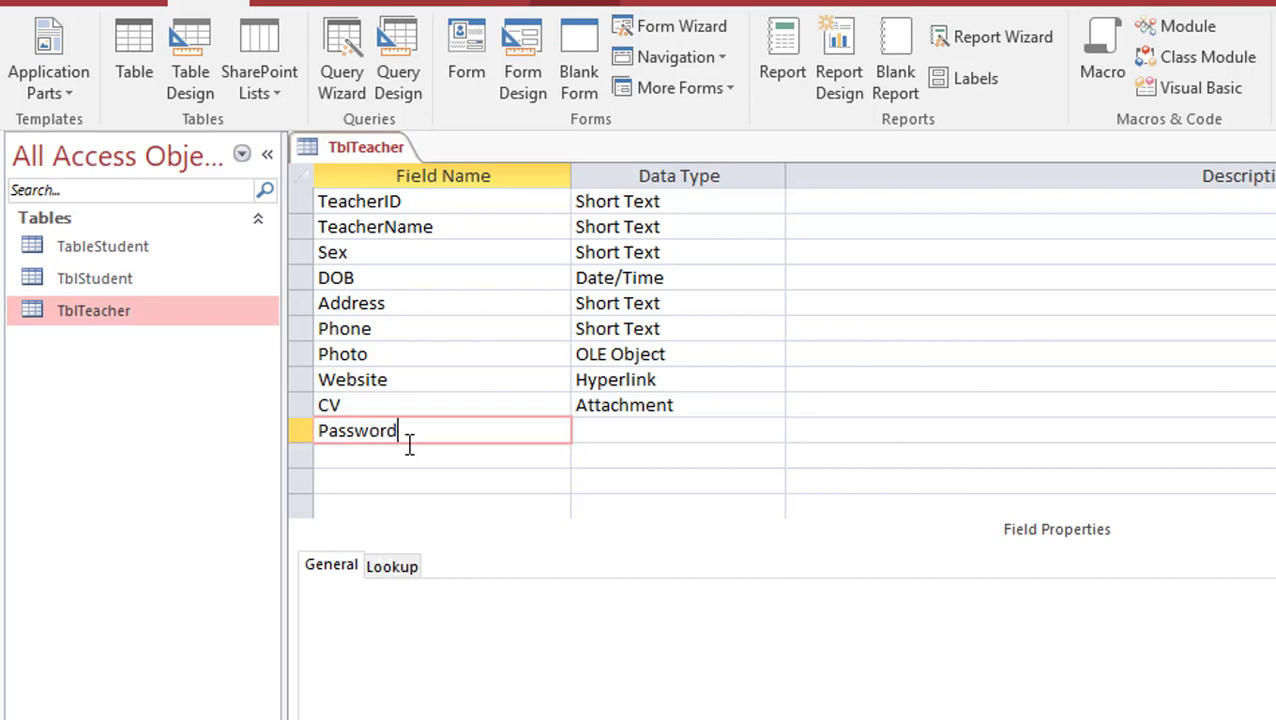
click(724, 430)
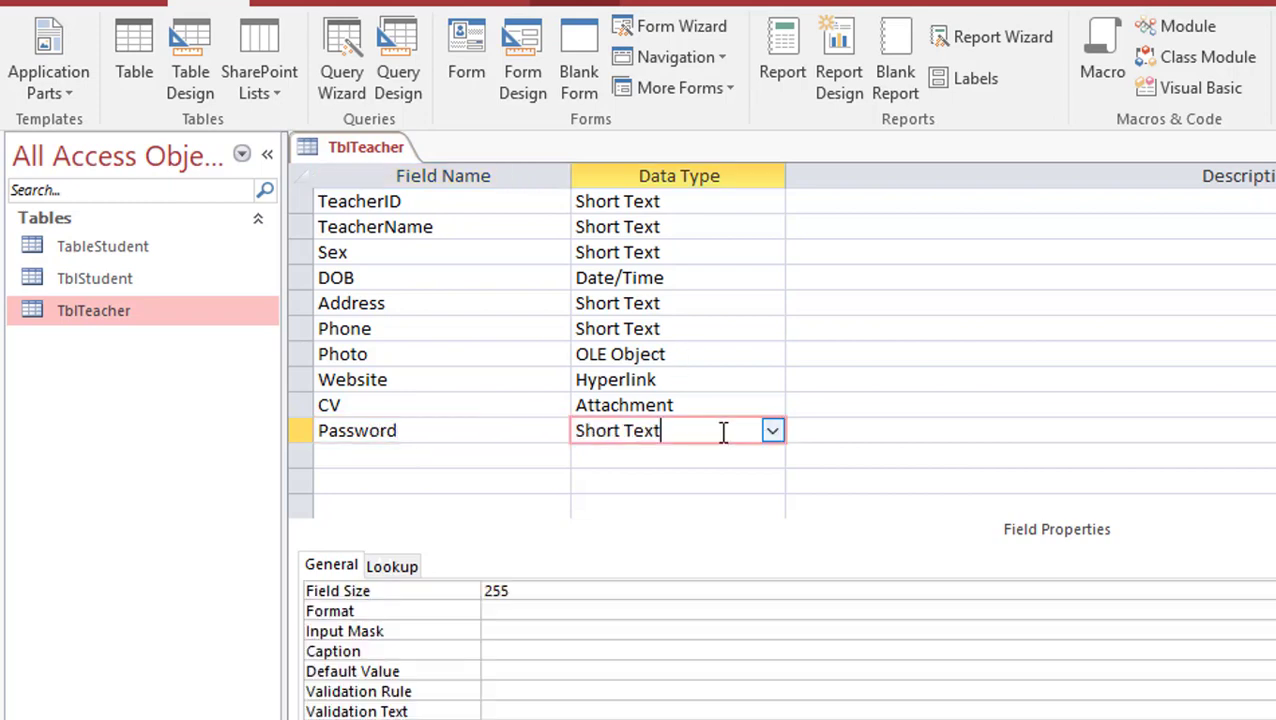
Save the table and give the Password field the Password input mask through the wizard
click(490, 631)
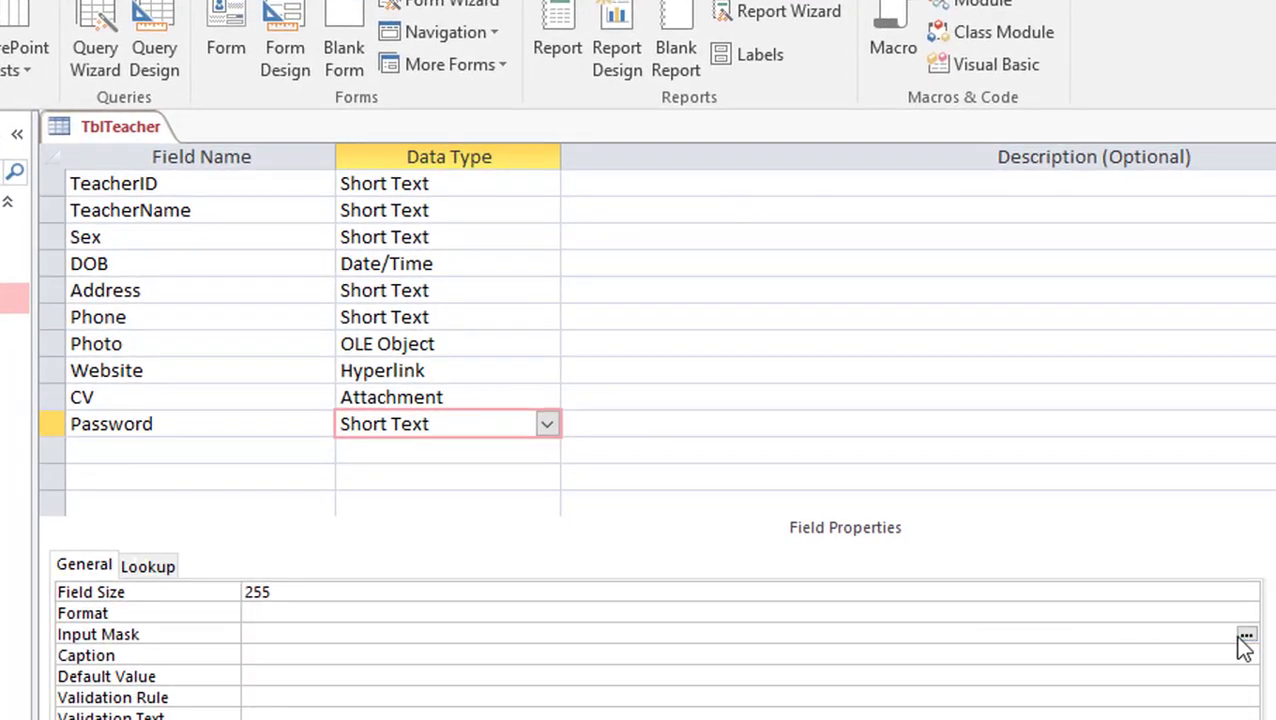
click(1244, 636)
click(646, 502)
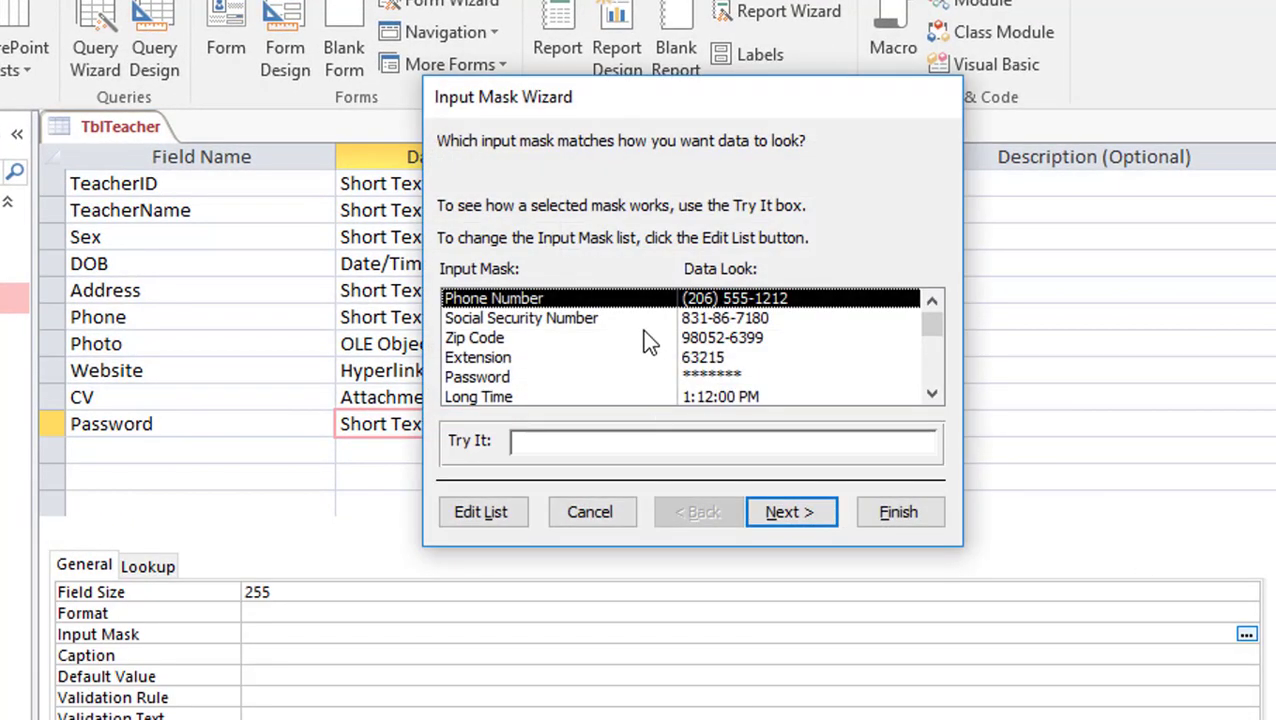
click(700, 372)
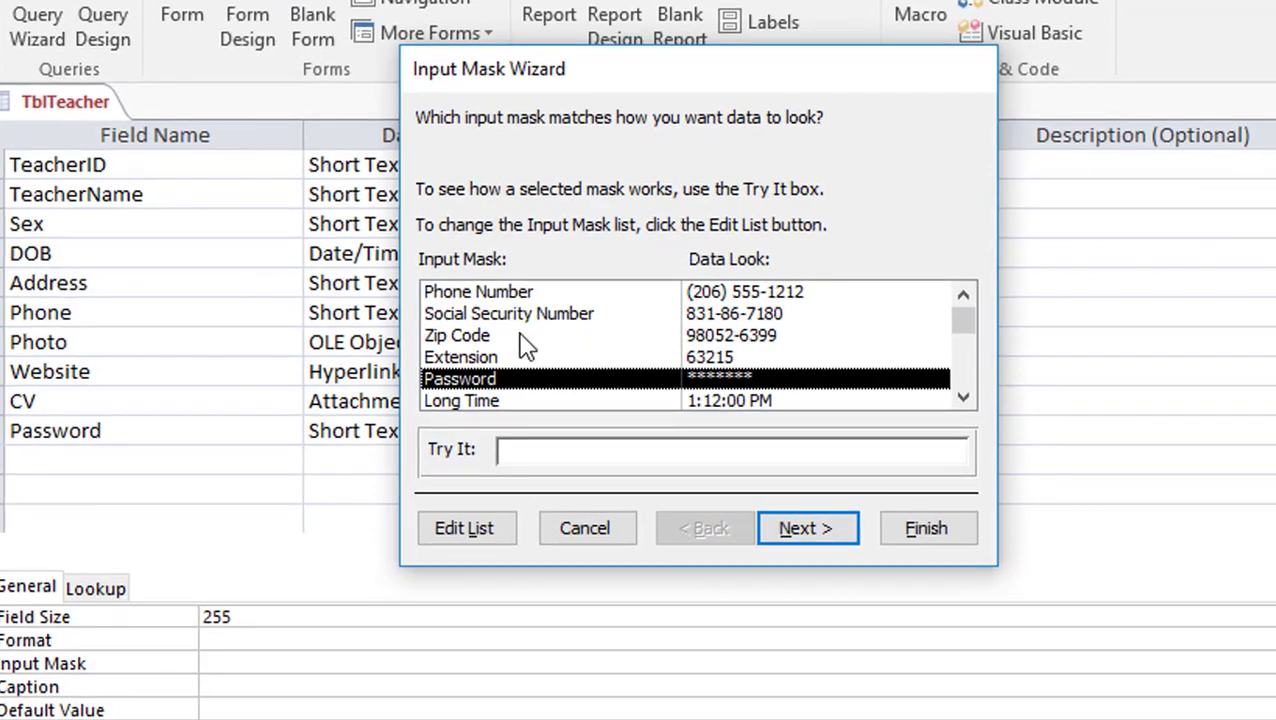
click(831, 530)
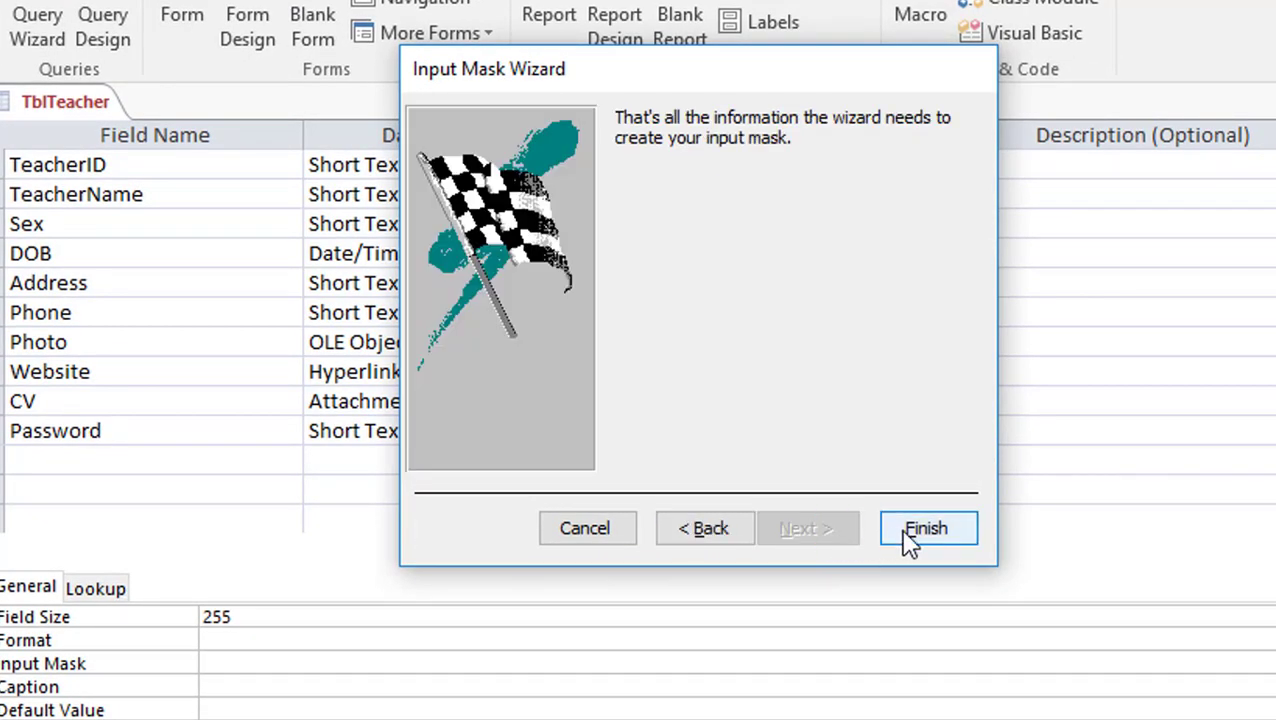
click(906, 538)
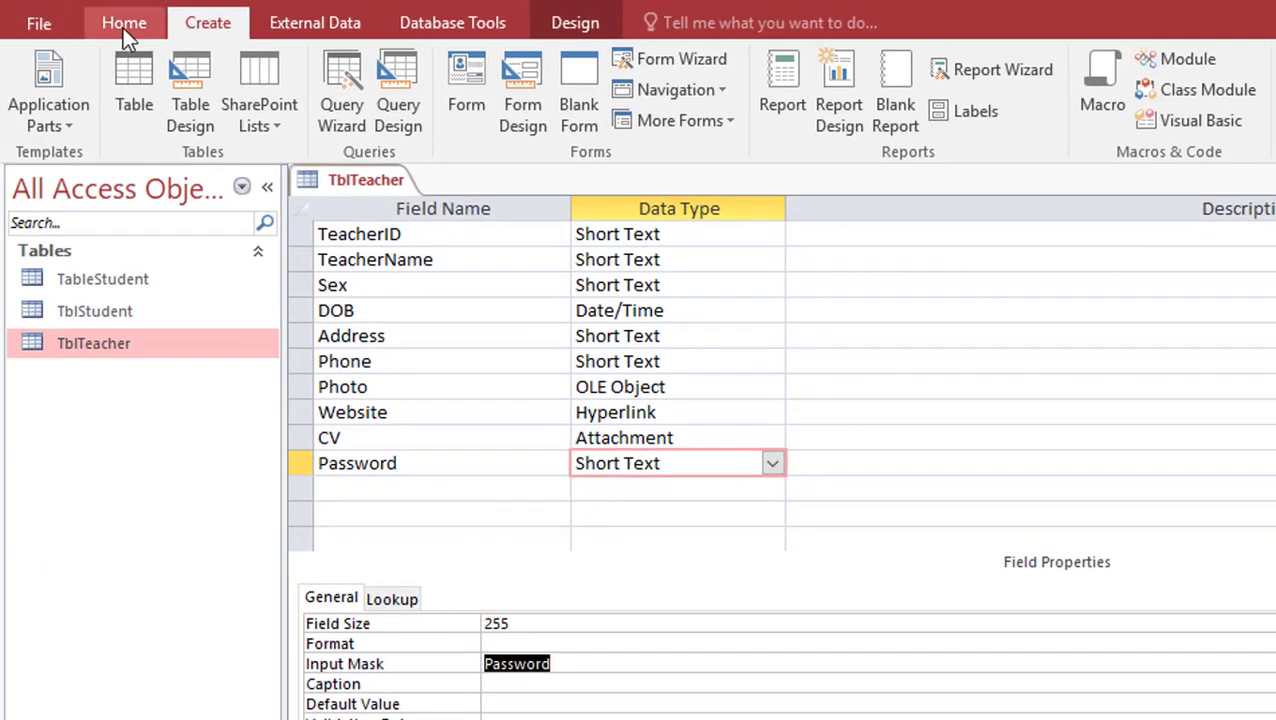
click(76, 12)
click(5, 72)
Save the table, enter a masked password for the first teacher, and return to Design View
click(889, 542)
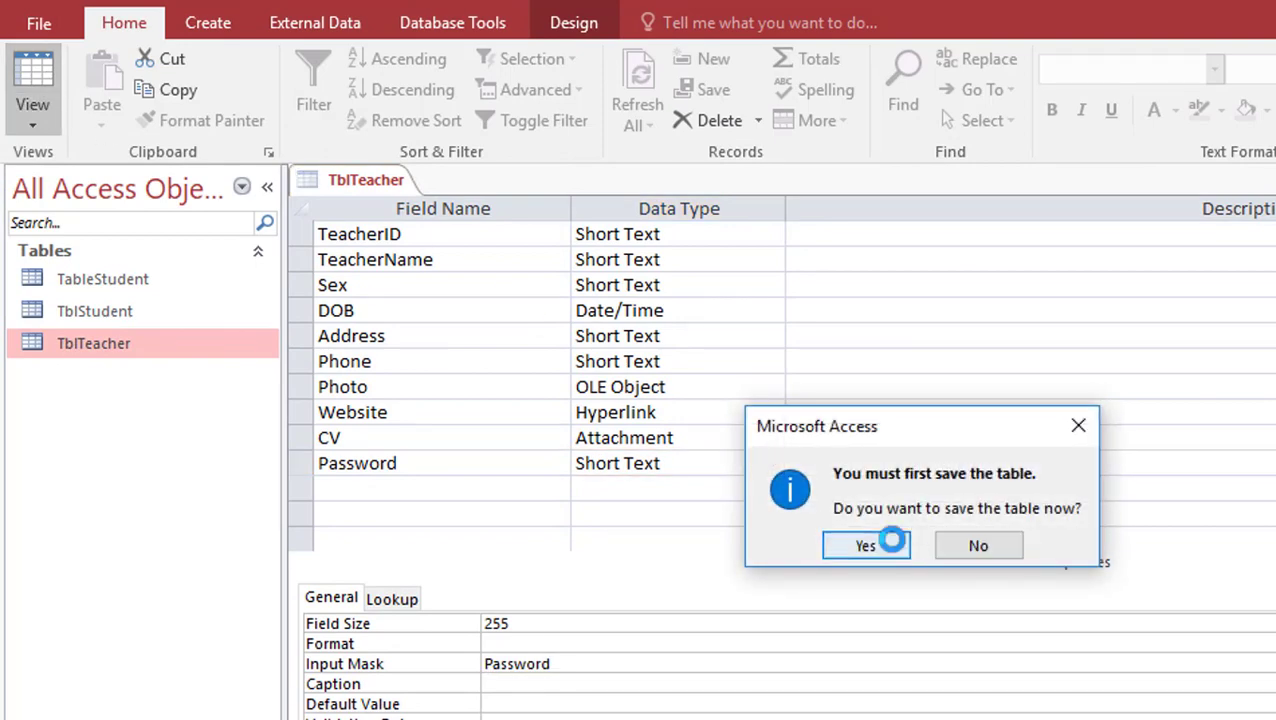
scroll(780, 280, right, 4)
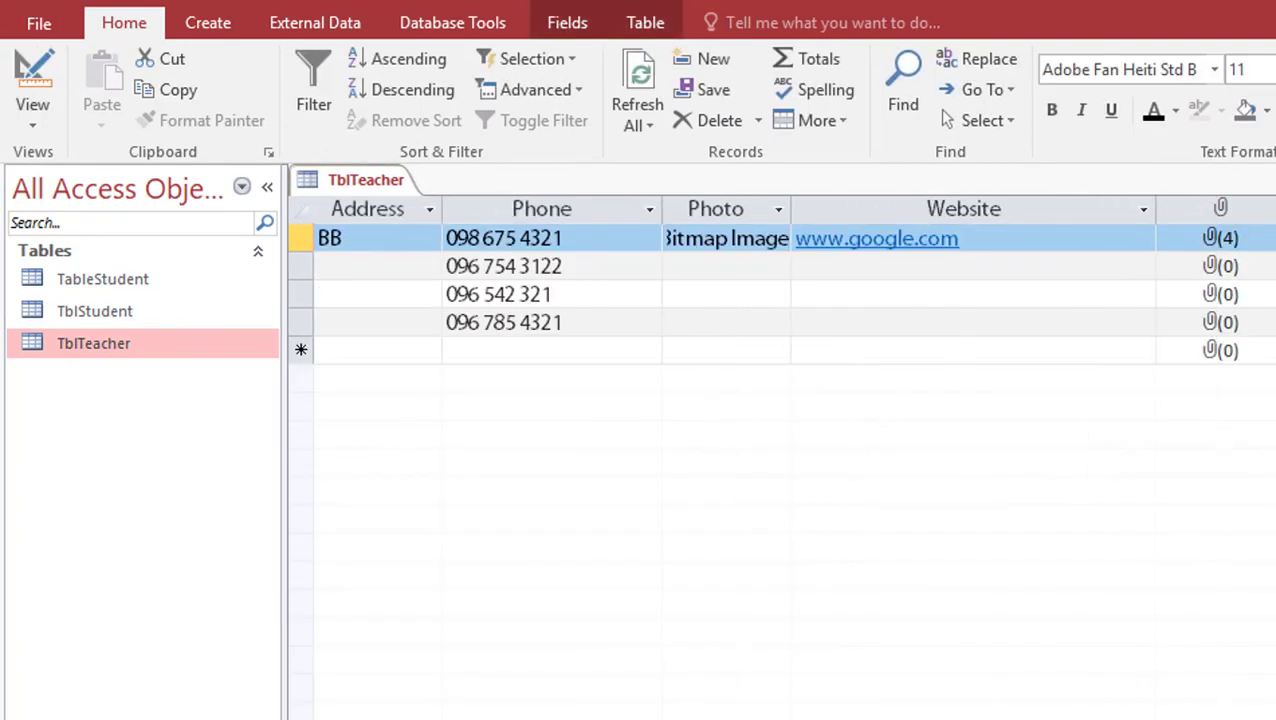
click(1100, 207)
text(1234567890)
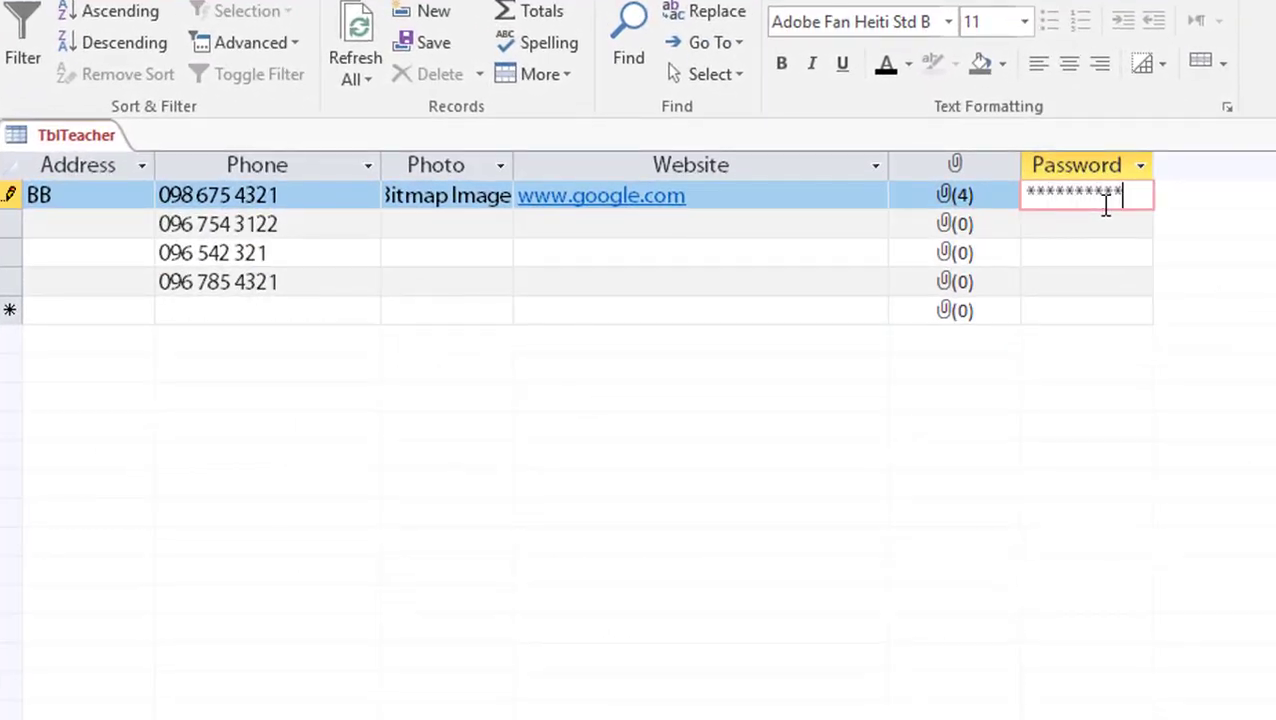
click(1101, 222)
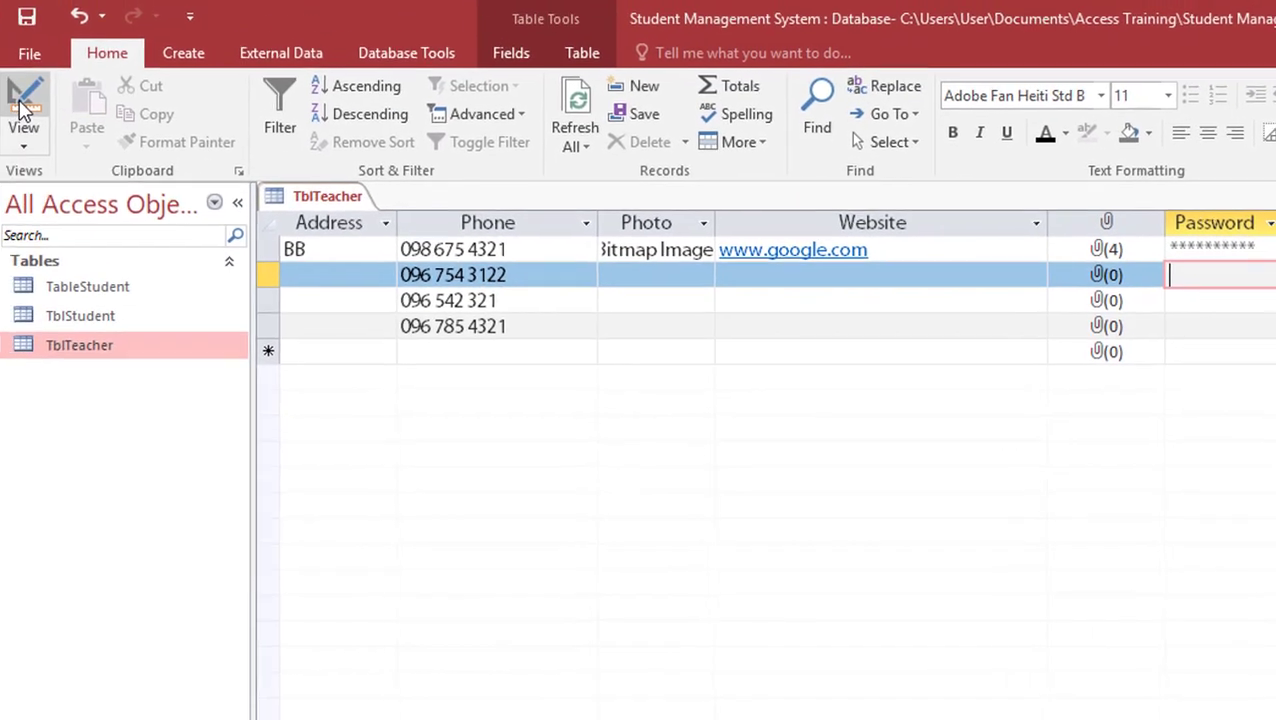
click(23, 108)
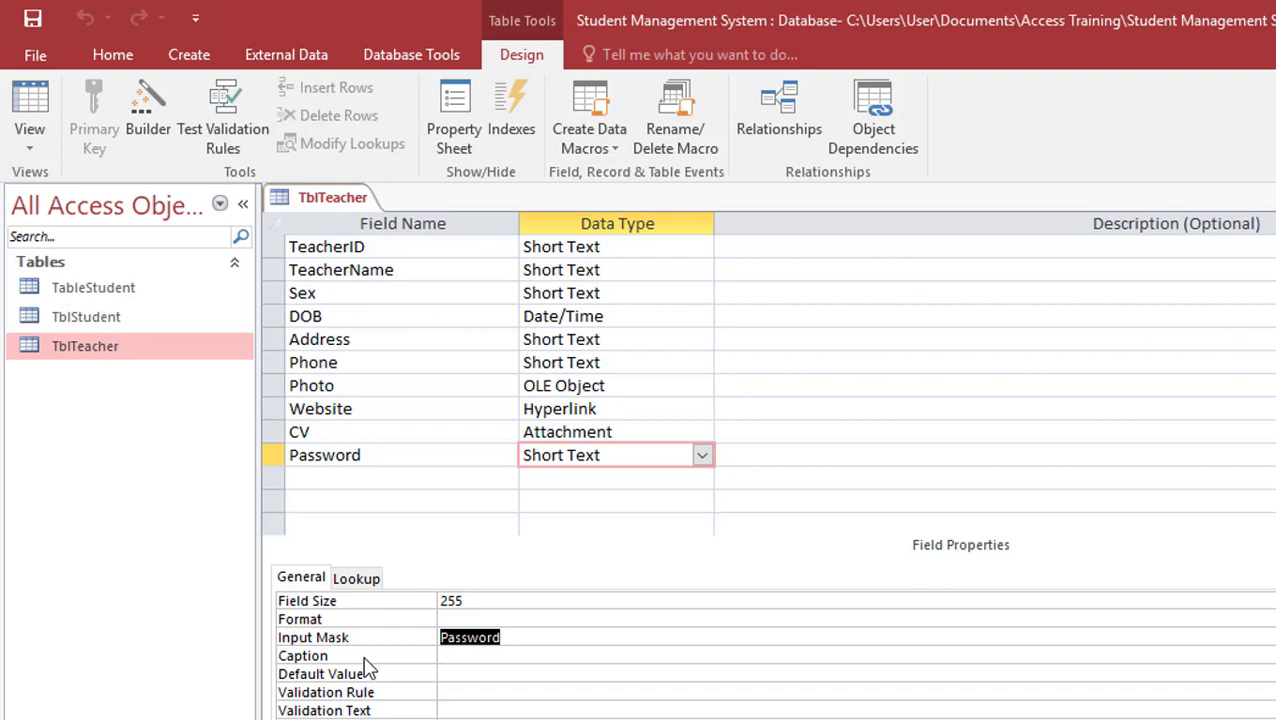
click(318, 668)
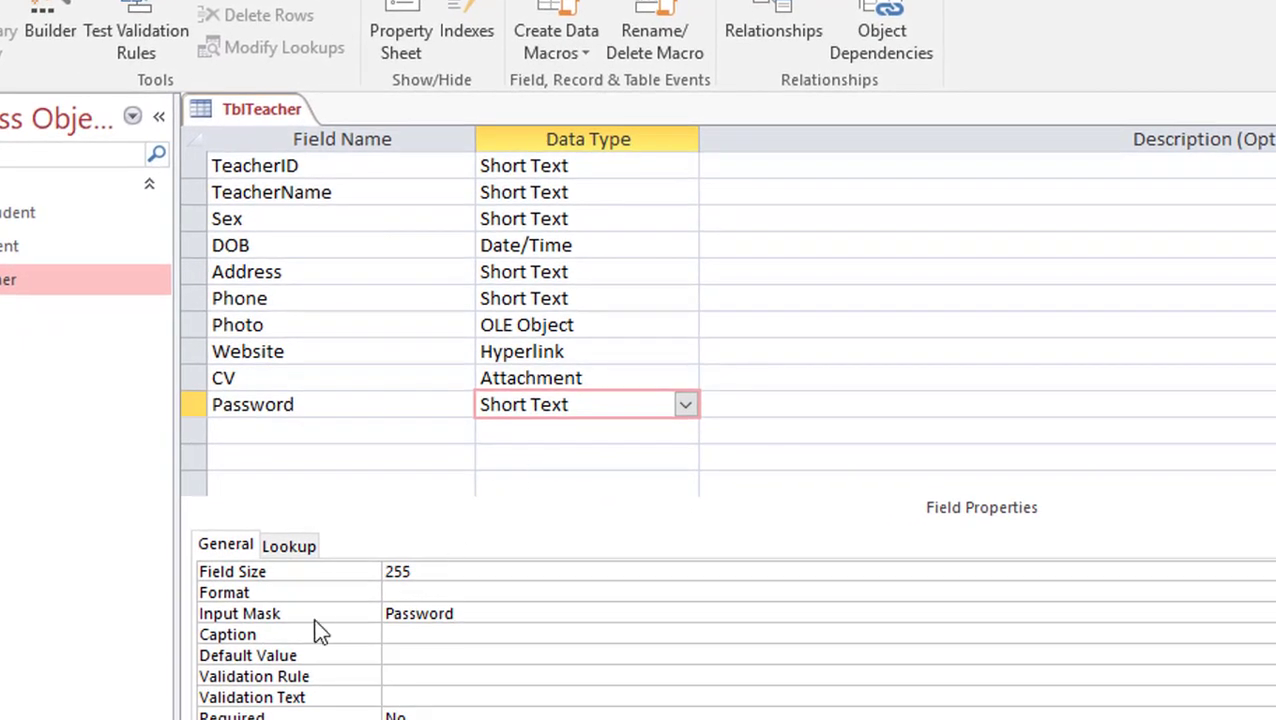
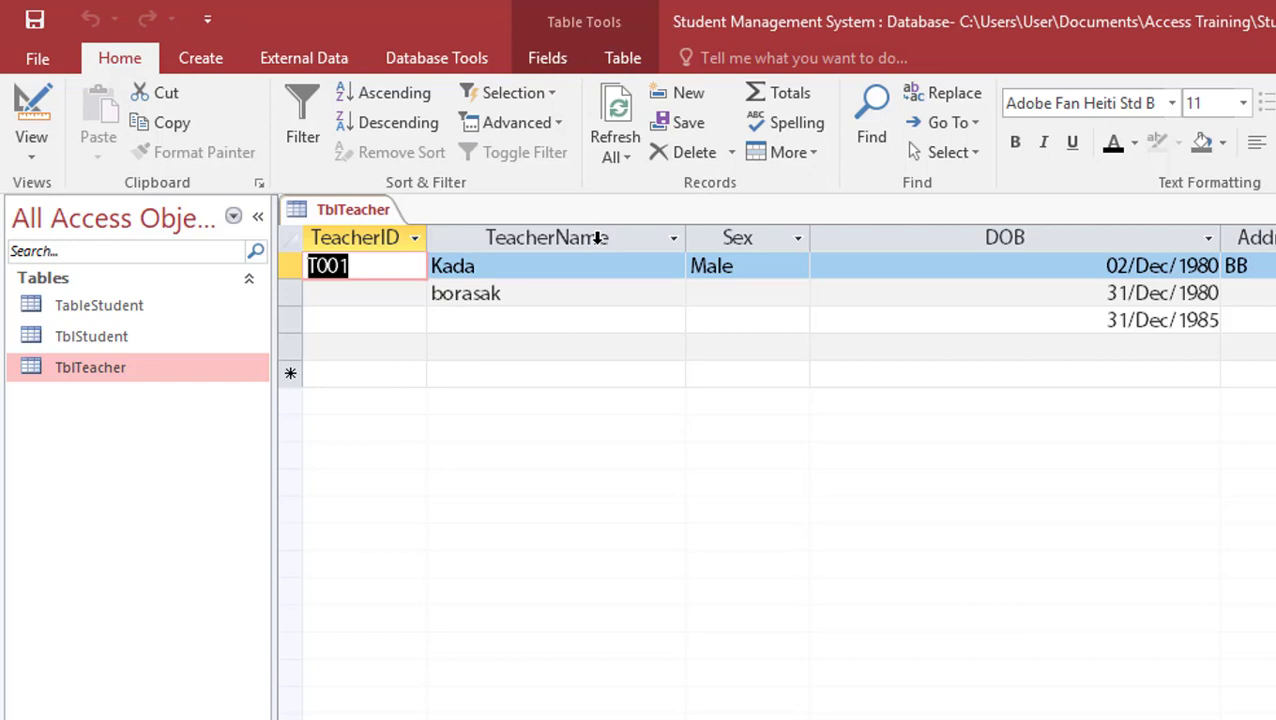
Rename the TeacherName column heading to the Khmer 'ឈ្មោះគ្រូ' in the datasheet
double_click(608, 242)
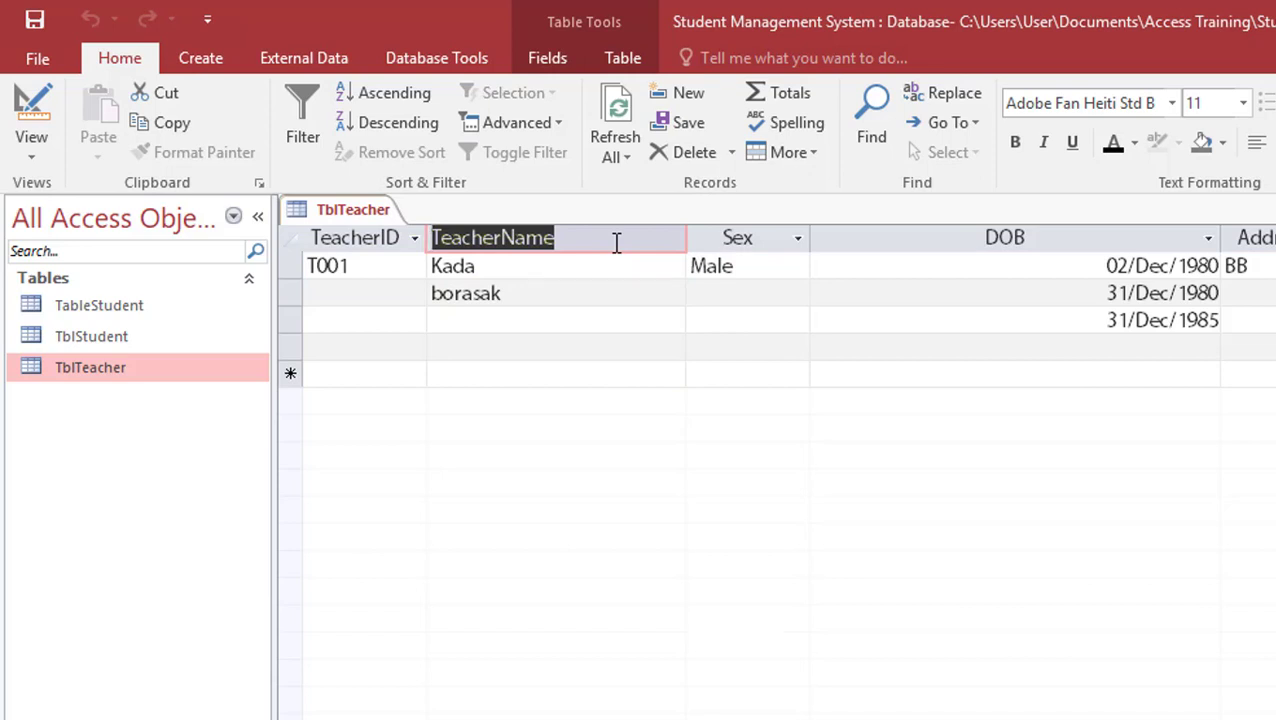
text(d)
key(BackSpace)
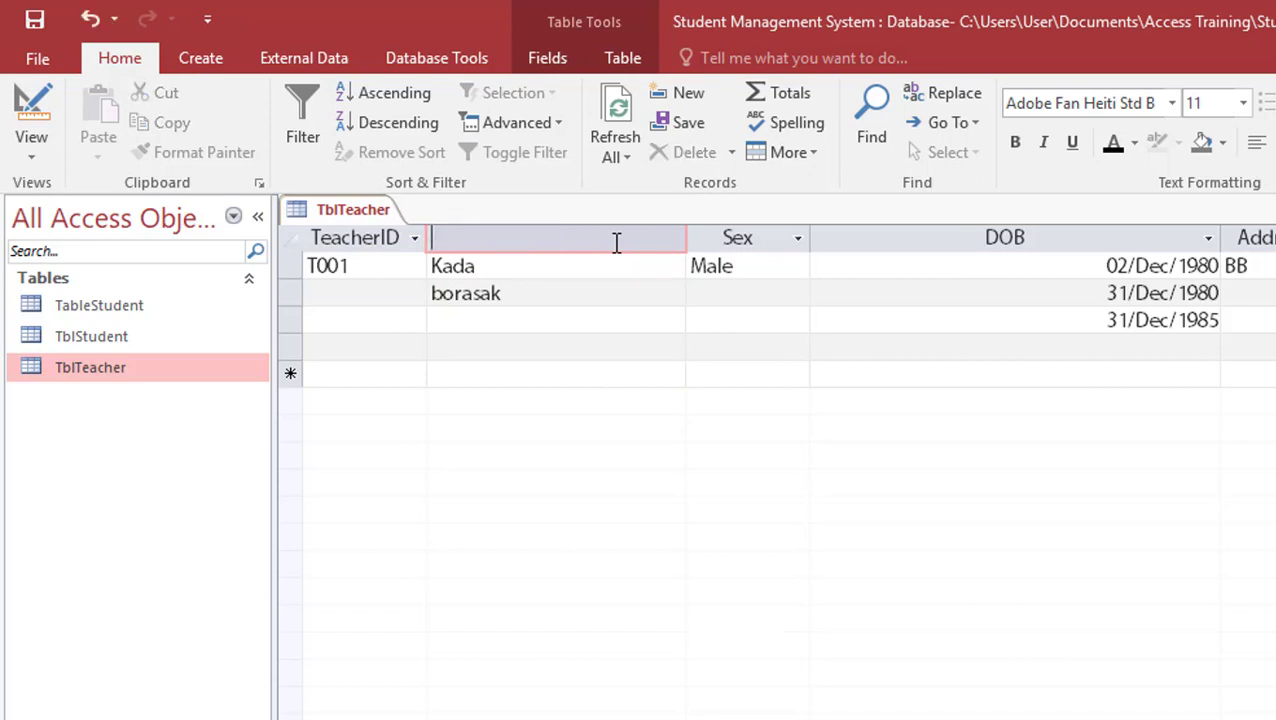
text(ឈ្មោះលោក)
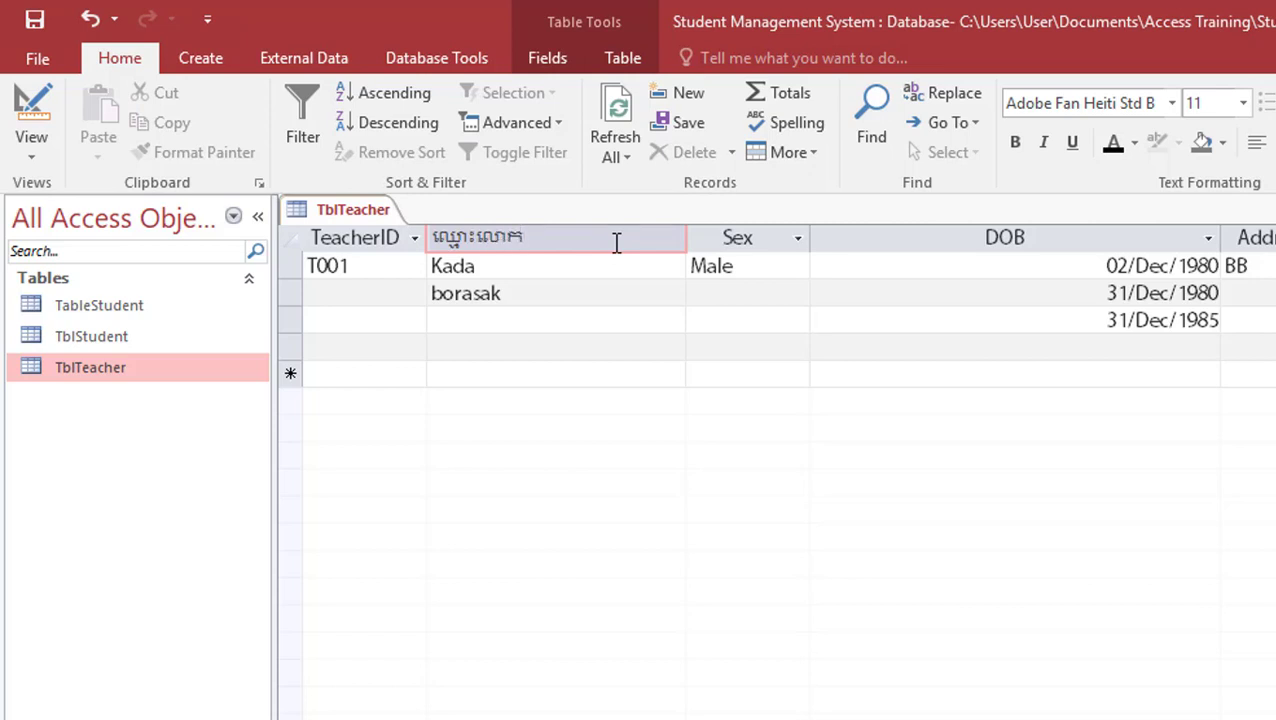
key(BackSpace)
key(BackSpace)
key(BackSpace)
text(គ្រូ)
key(BackSpace)
text(្រ)
key(Return)
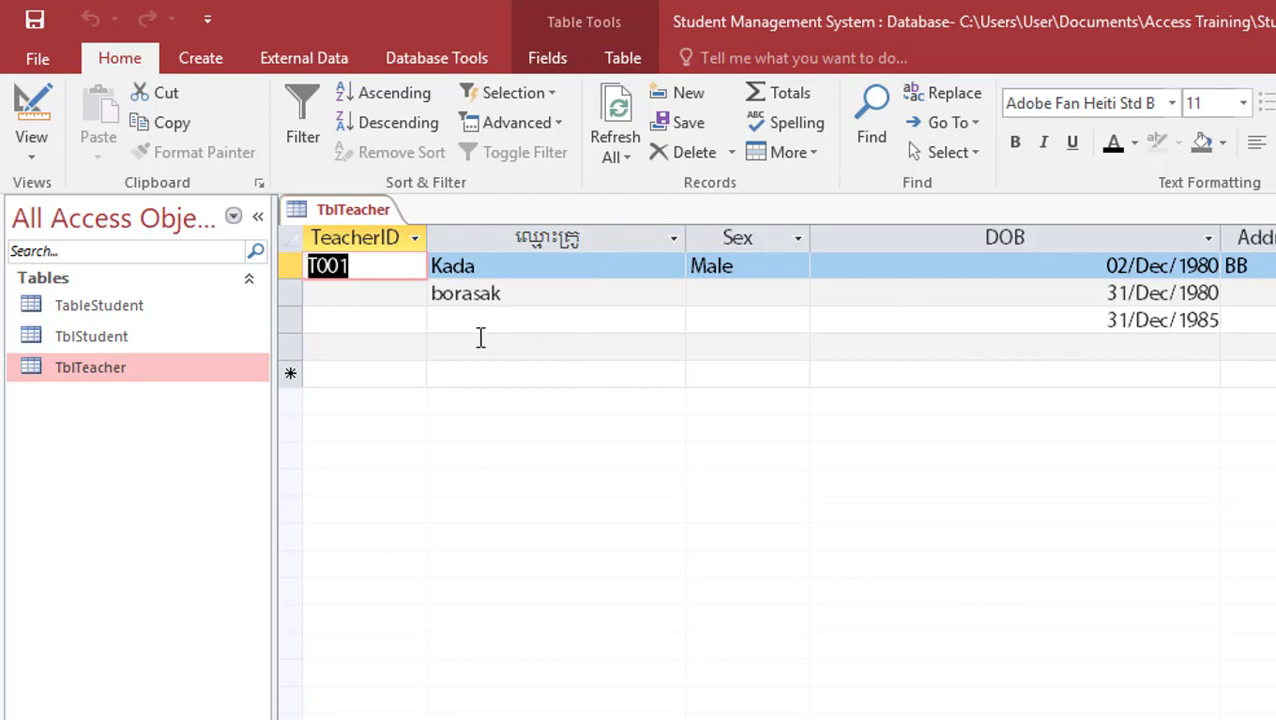
In Design view, select and delete the Khmer field name
click(52, 116)
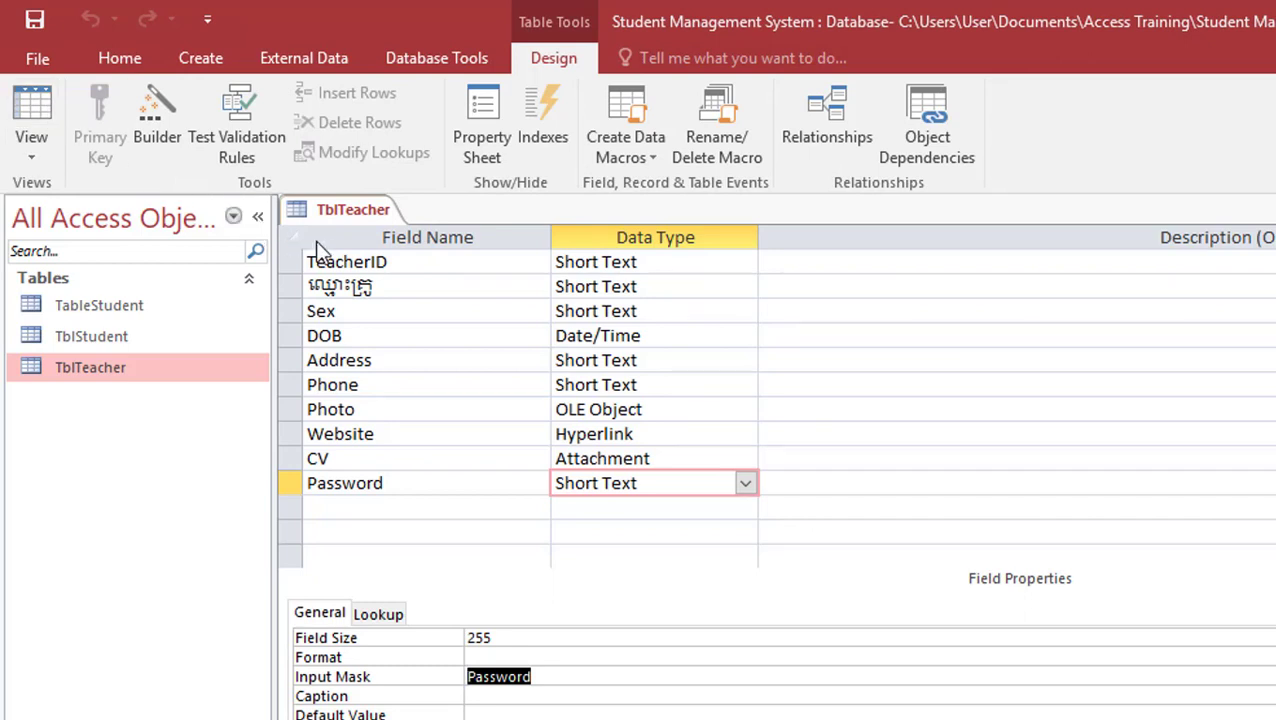
drag(398, 286, 302, 286)
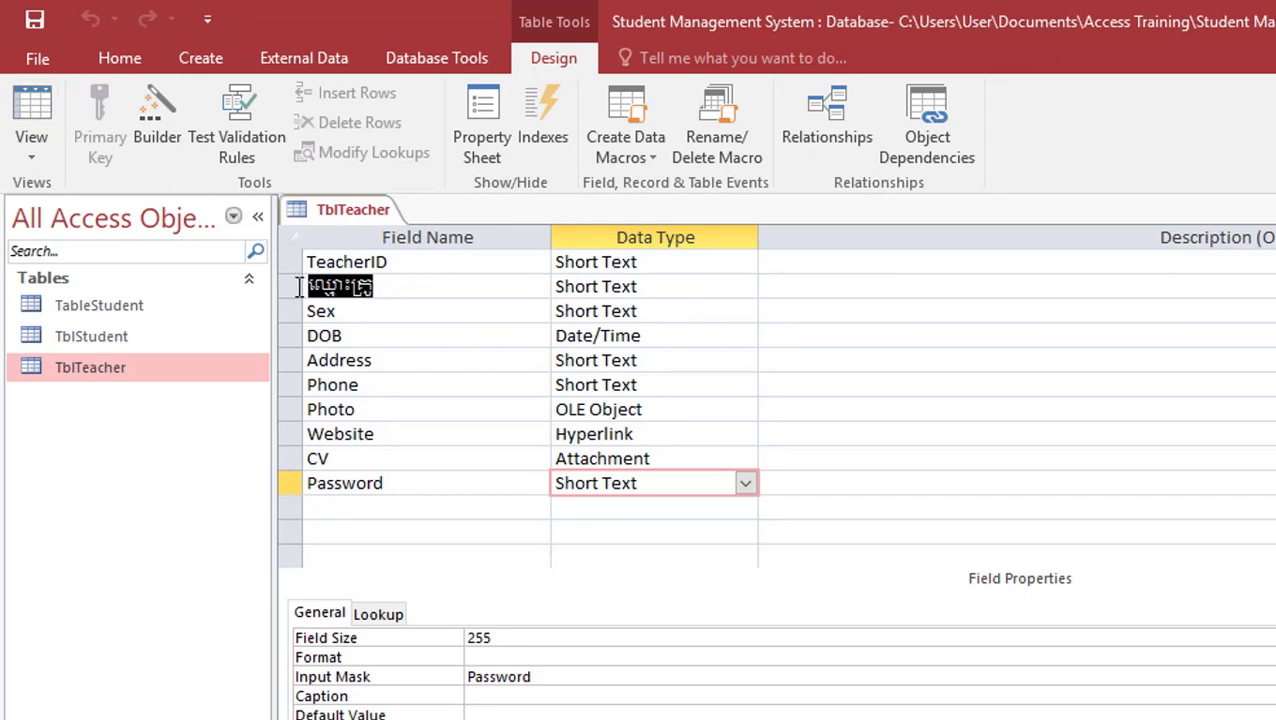
click(404, 287)
drag(341, 286, 302, 286)
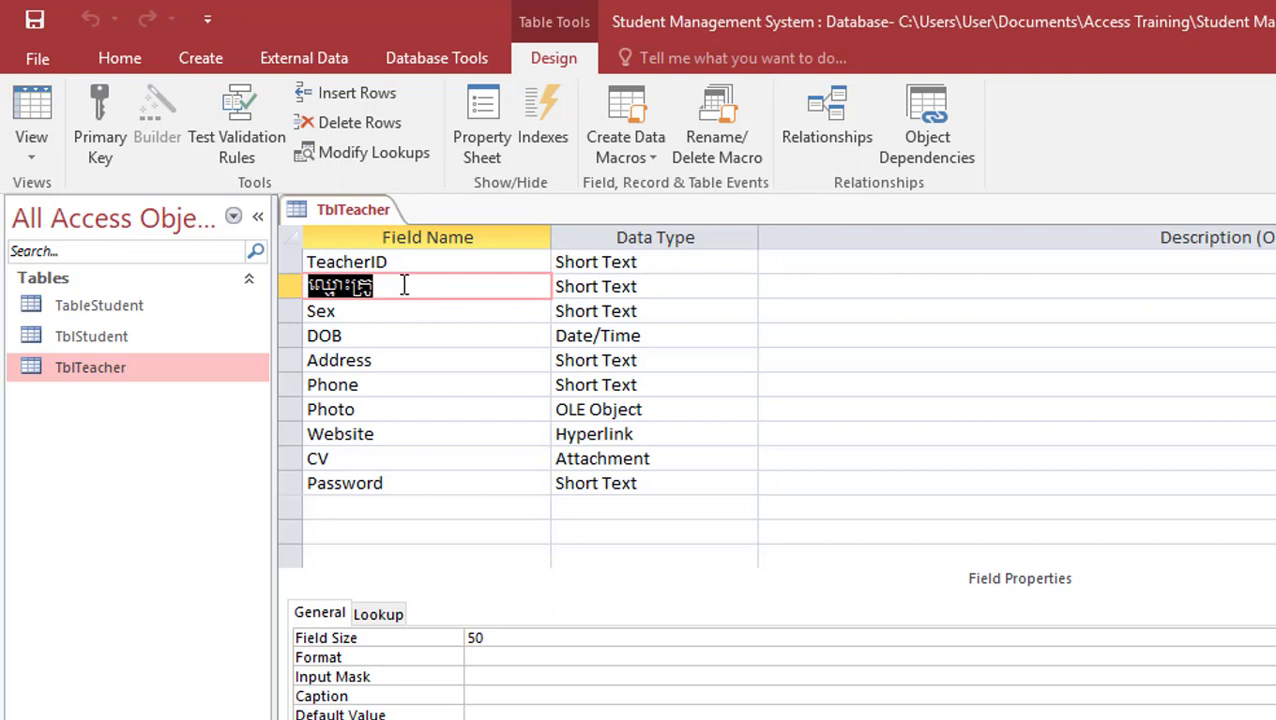
drag(404, 286, 307, 286)
key(Delete)
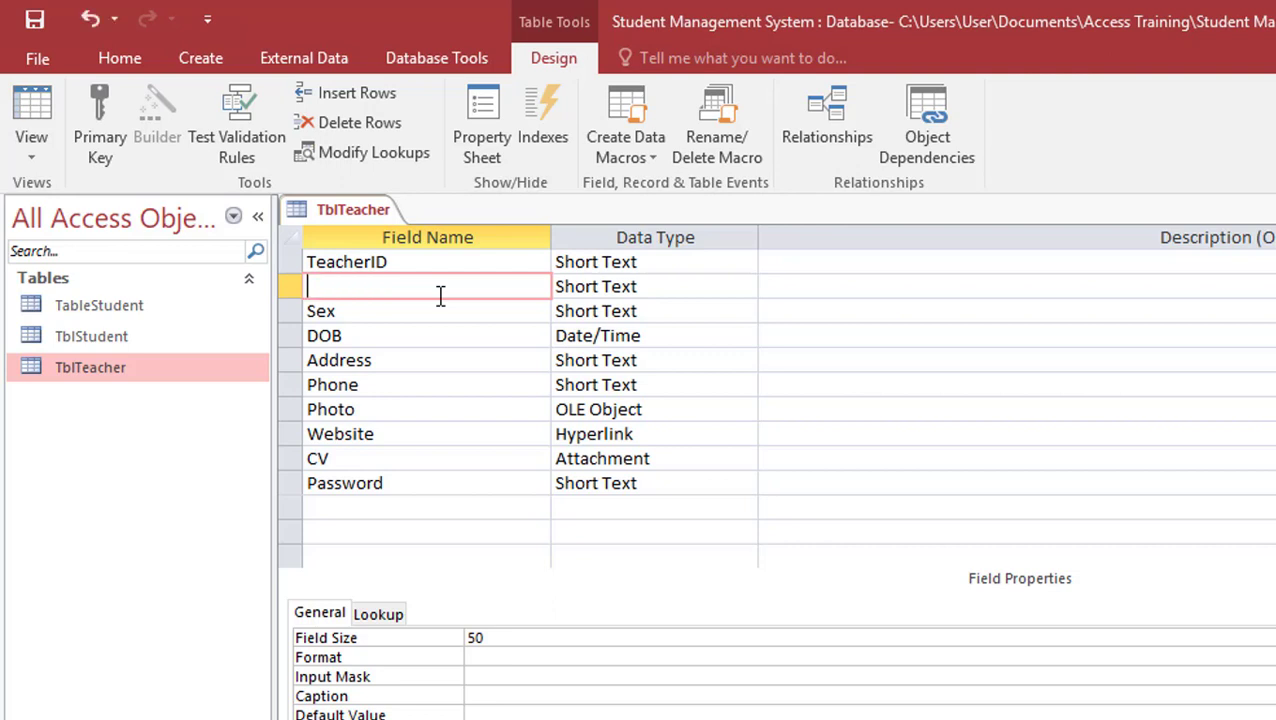
Name the field TeacherName, save TblTeacher and return to its records
text(TeacherN)
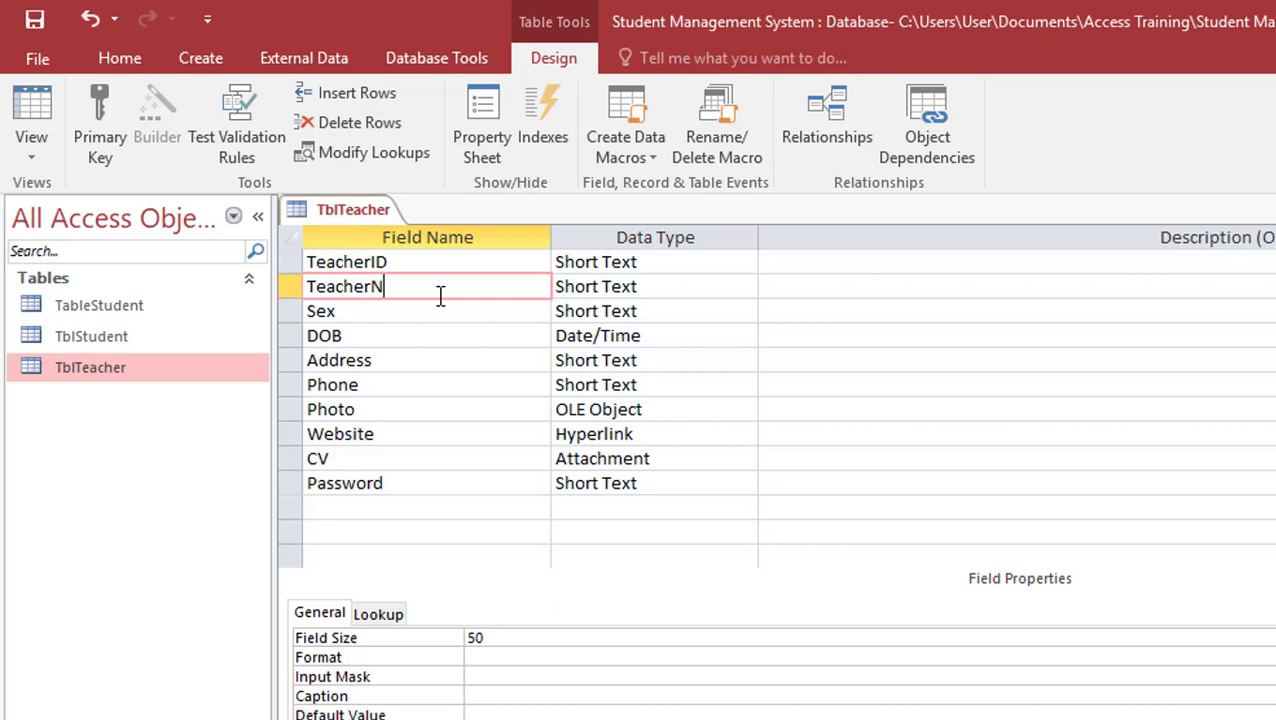
text(ame)
click(34, 19)
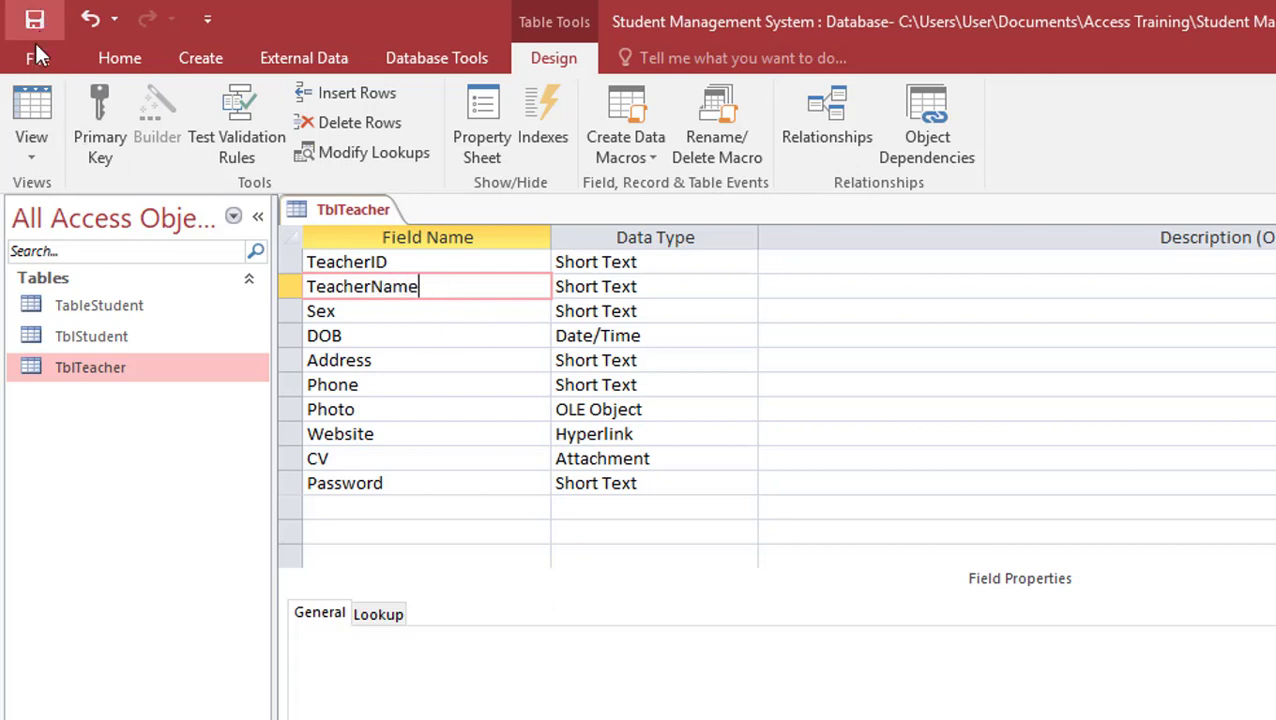
click(31, 120)
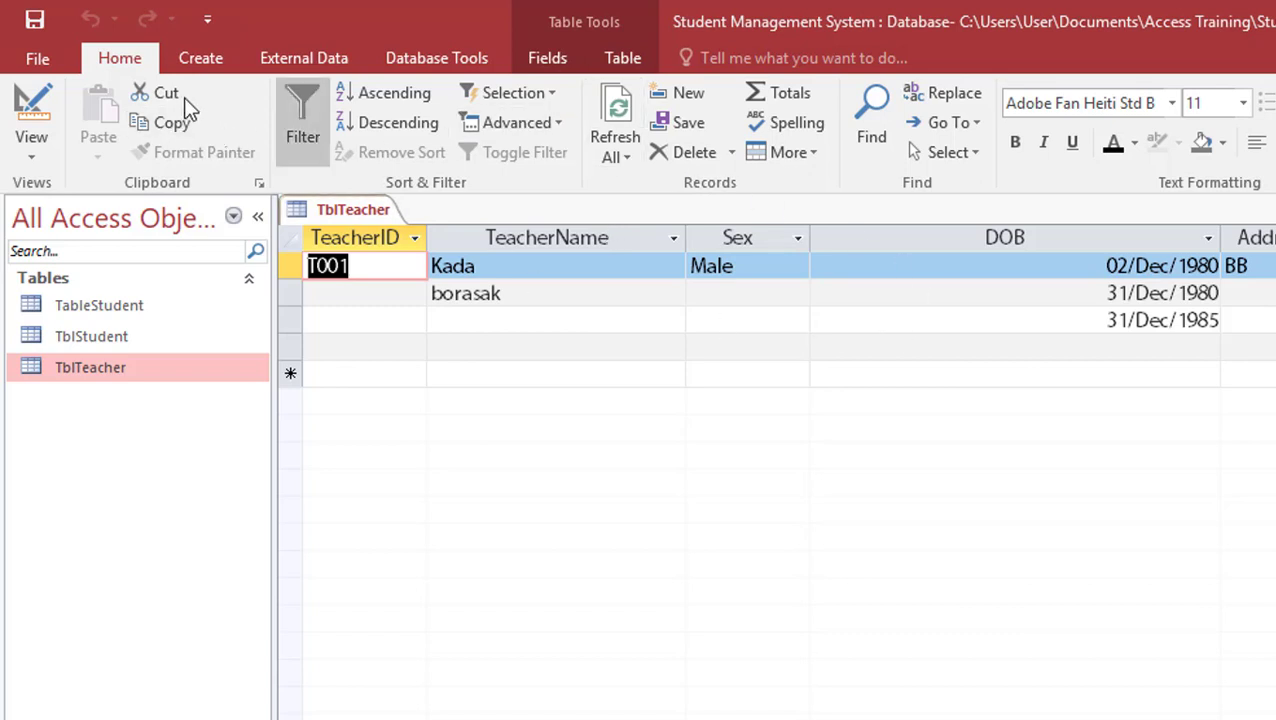
Set TeacherName's Caption property to 'ឈ្មោះគ្រូ' and preview it in the datasheet
click(30, 105)
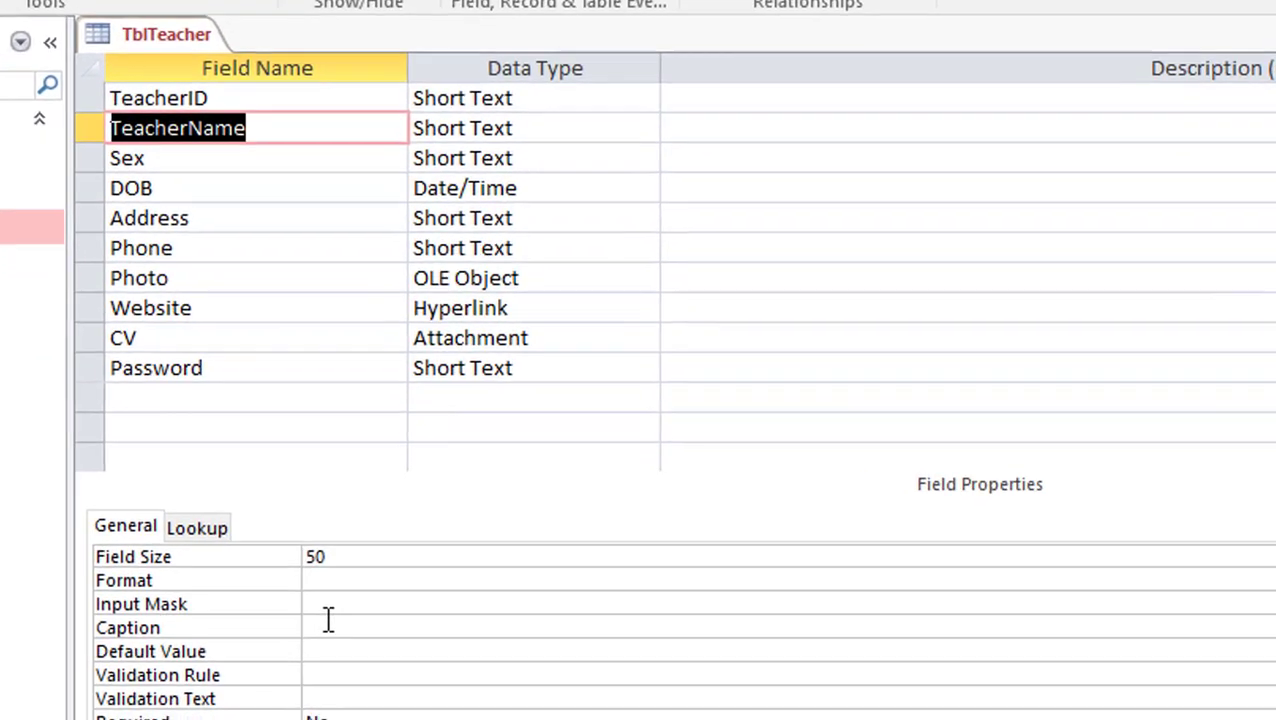
click(472, 689)
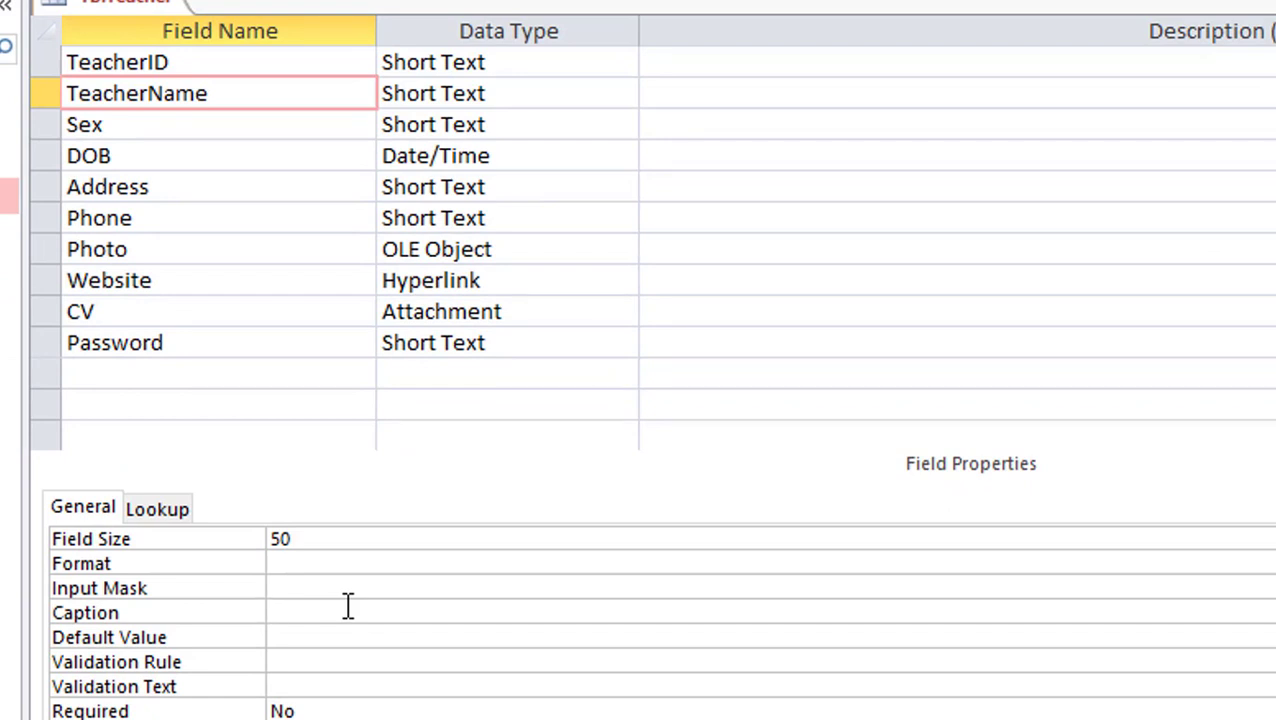
text(ឈ)
key(BackSpace)
text(ឈ្មោះគ្រូ)
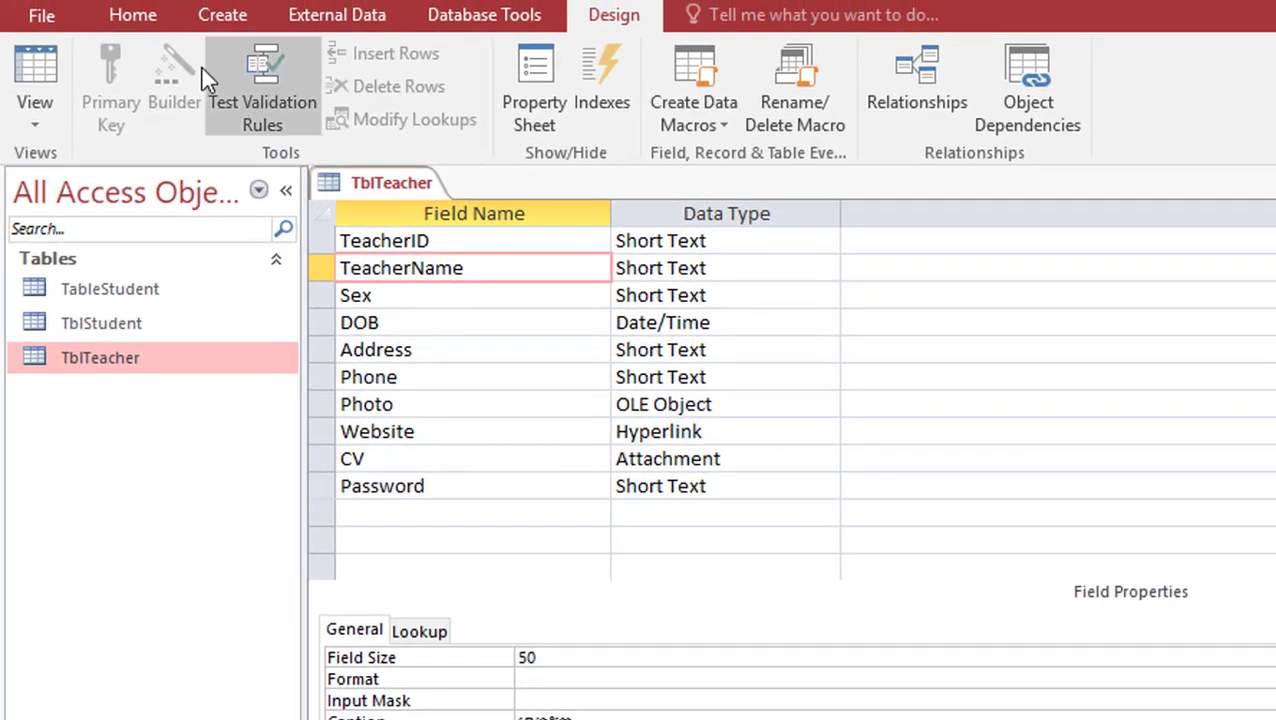
click(50, 70)
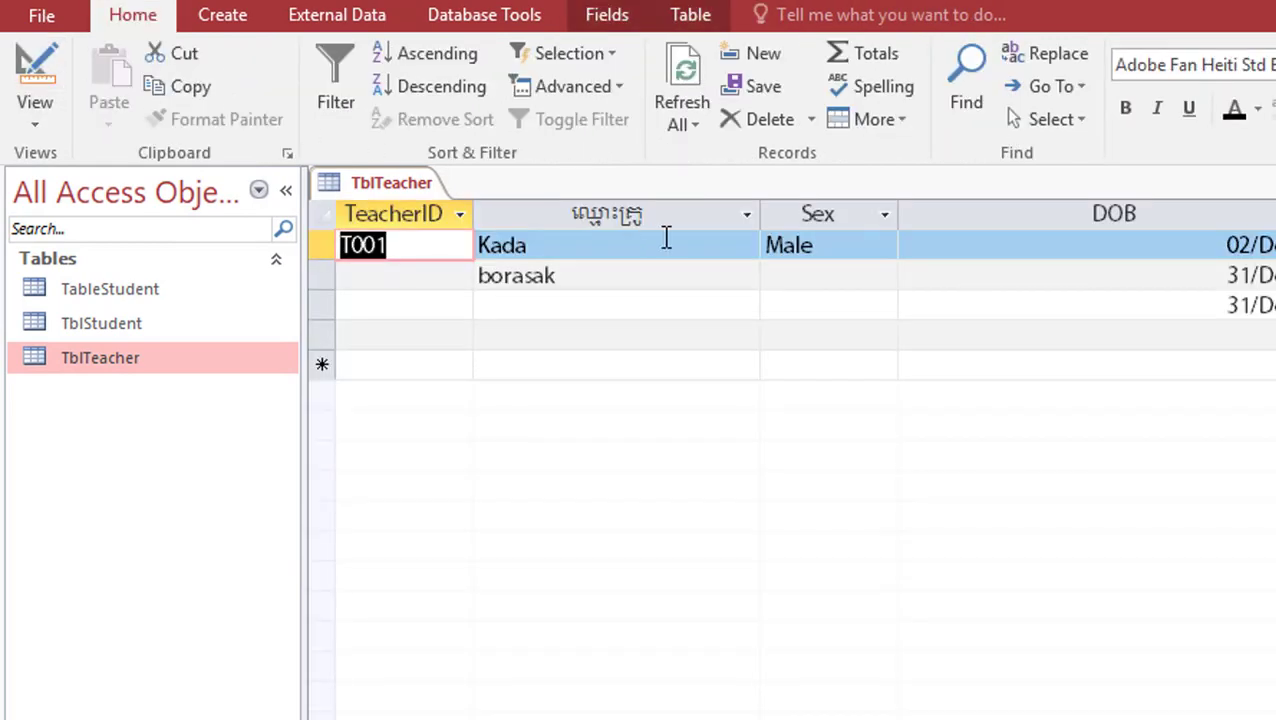
click(50, 60)
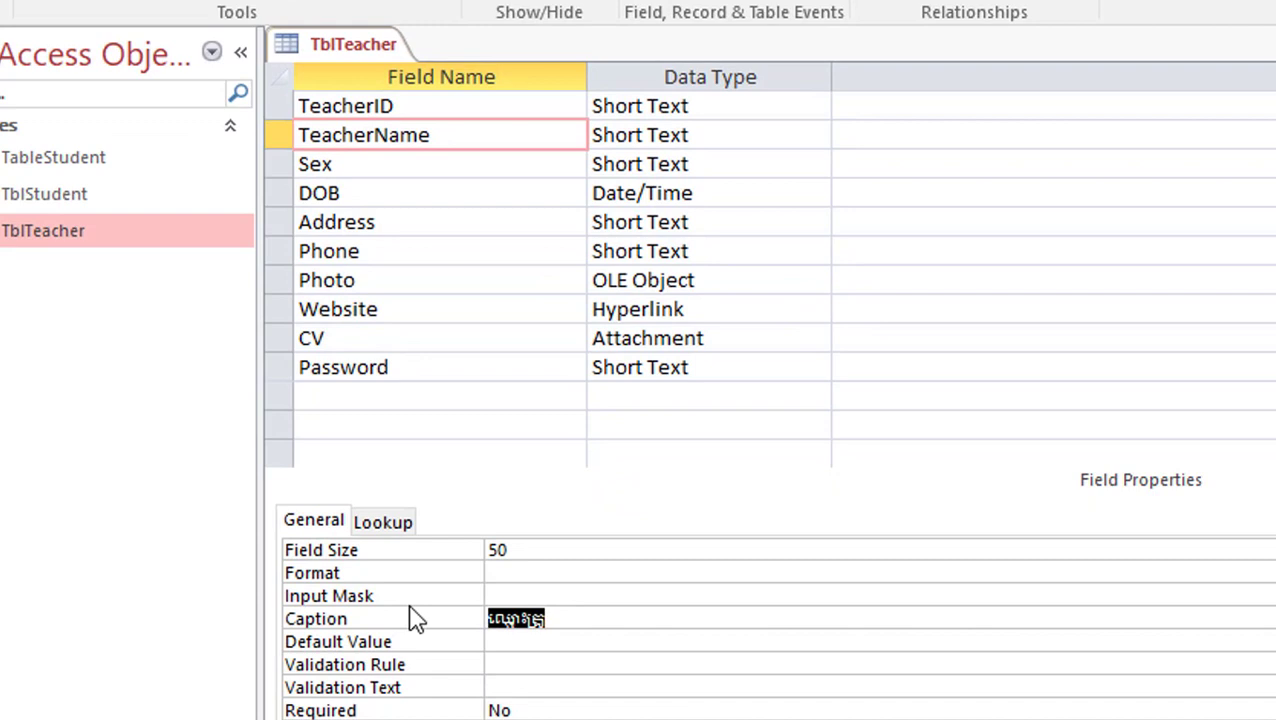
Replace TeacherName's Khmer caption with 'Proffessor'
key(Delete)
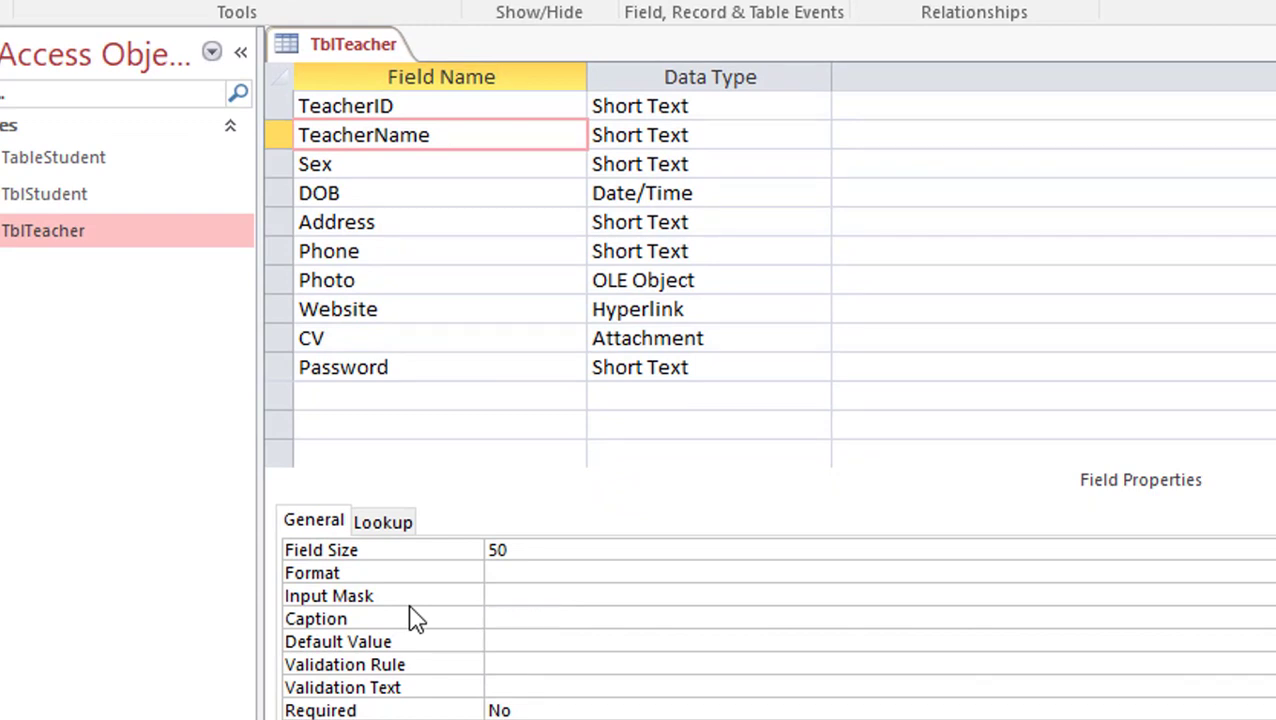
text(ផ)
key(BackSpace)
text(Proffessor)
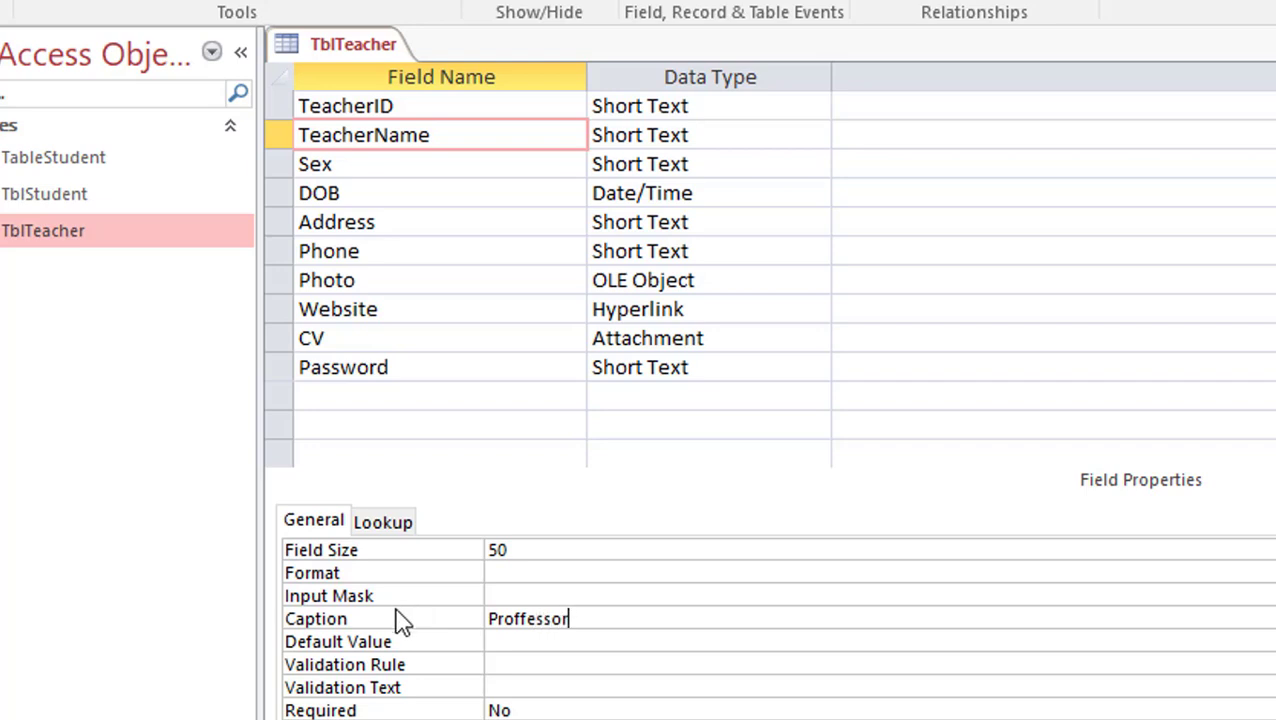
click(287, 134)
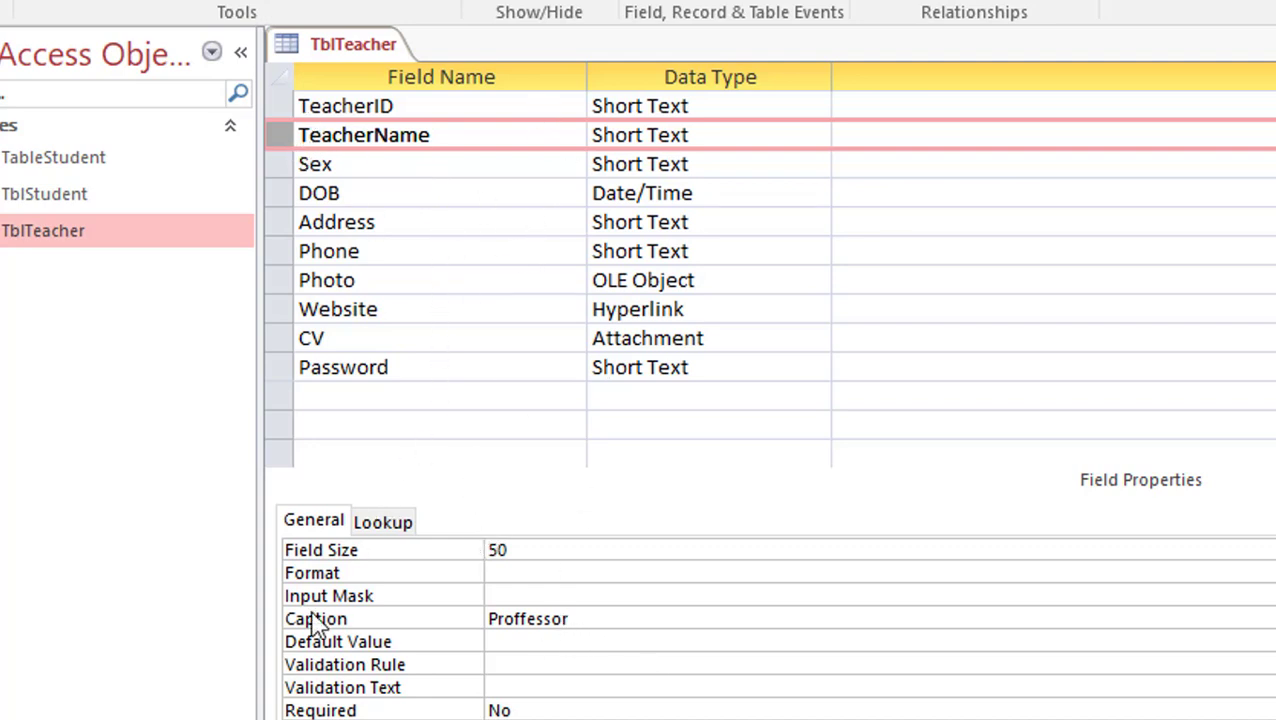
drag(595, 615, 470, 611)
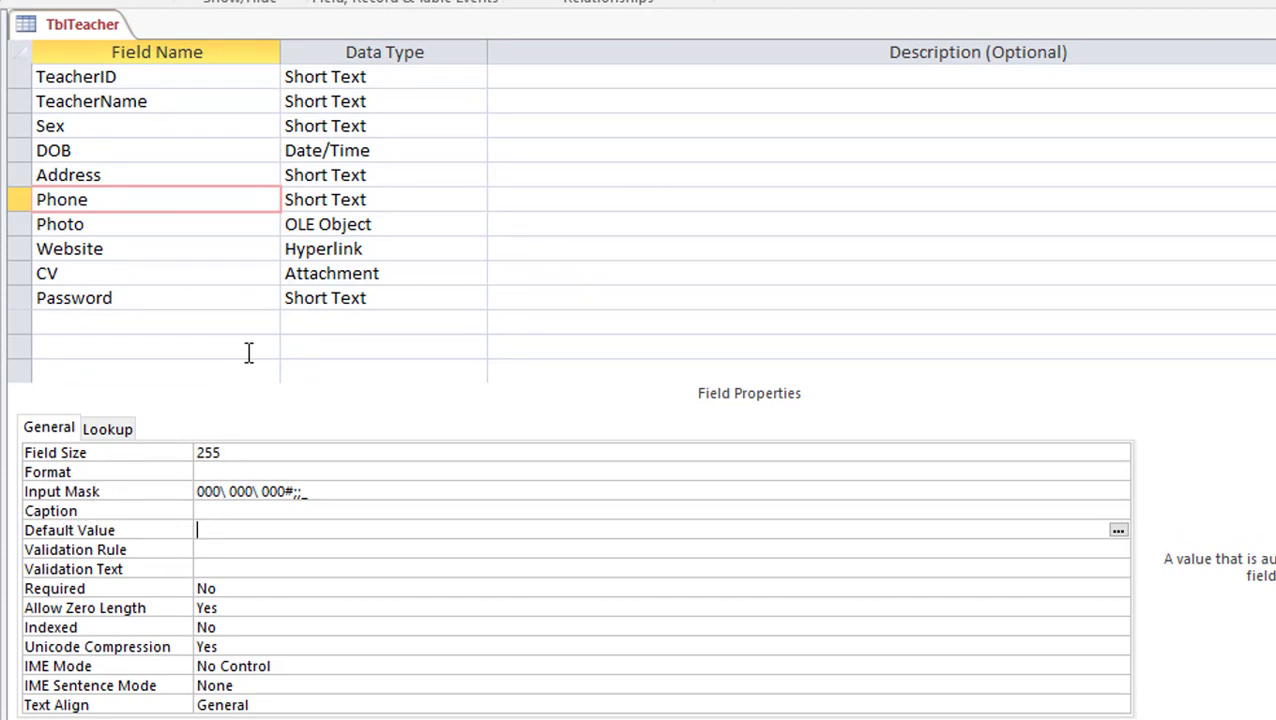
Review the Phone and DOB field properties, then view the records headed Proffessor
click(370, 204)
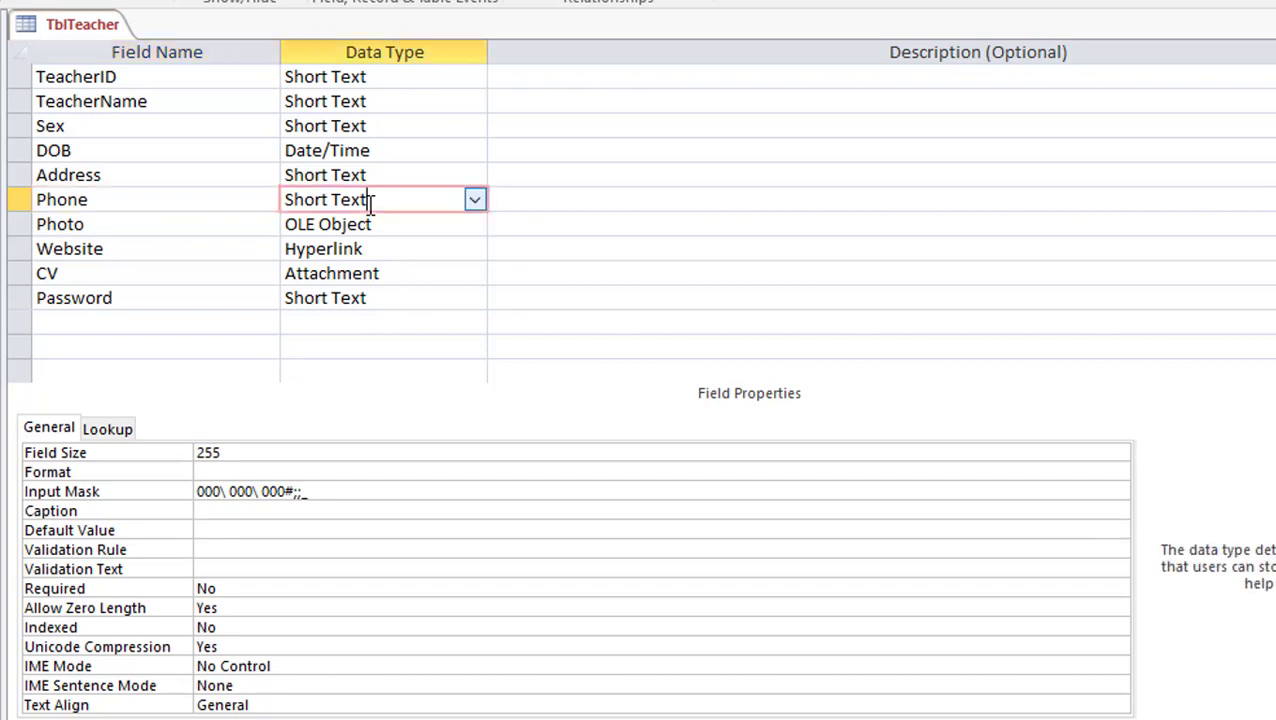
click(363, 150)
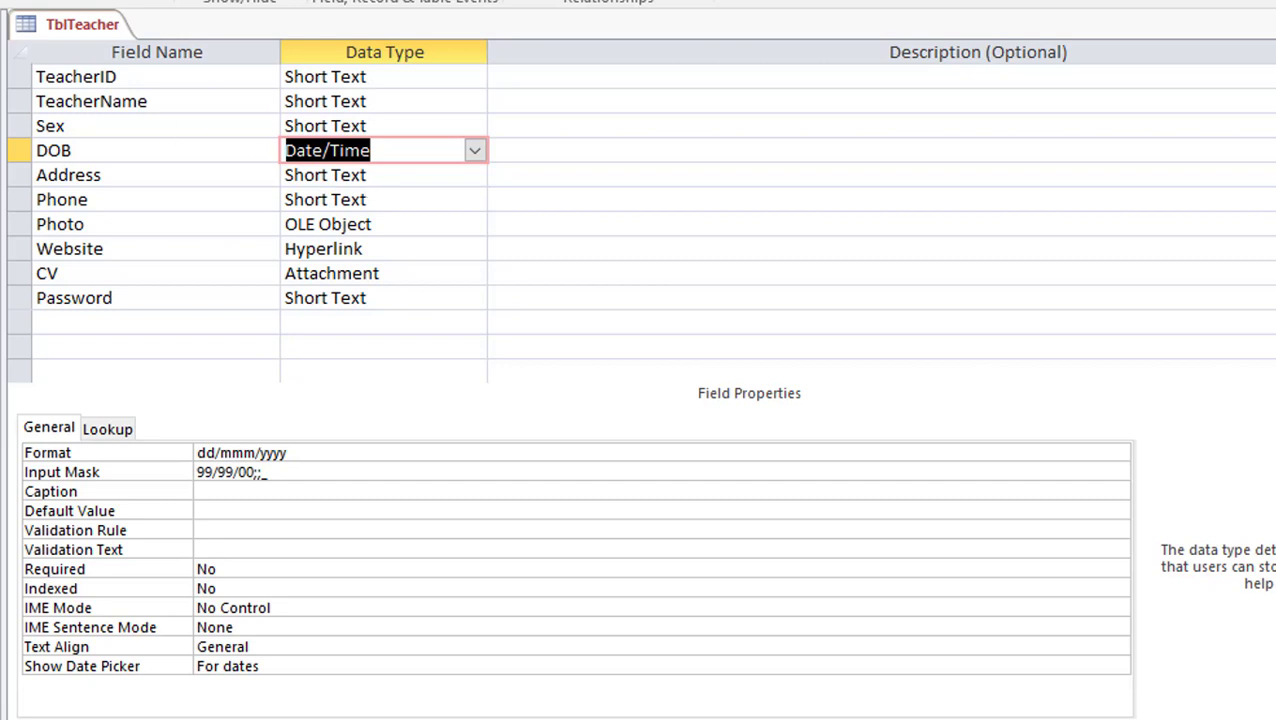
key(ctrl+period)
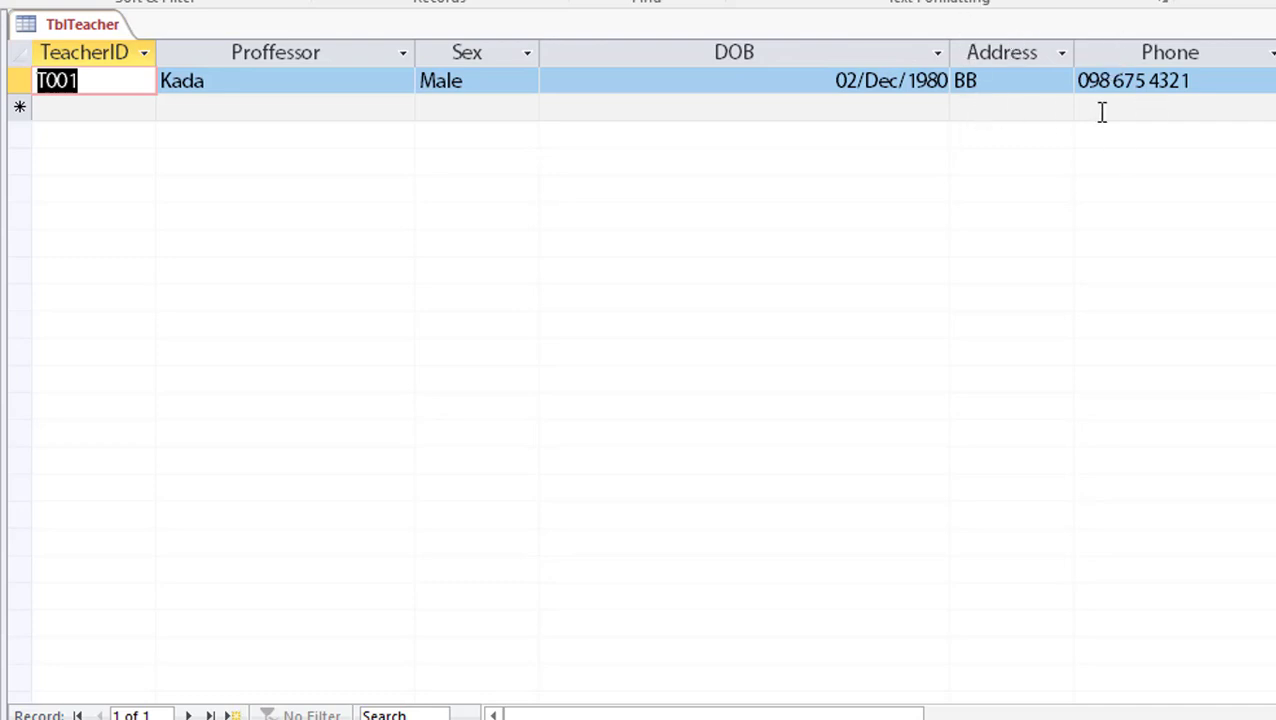
Enter record T002 with name bopha and sex f
click(1104, 109)
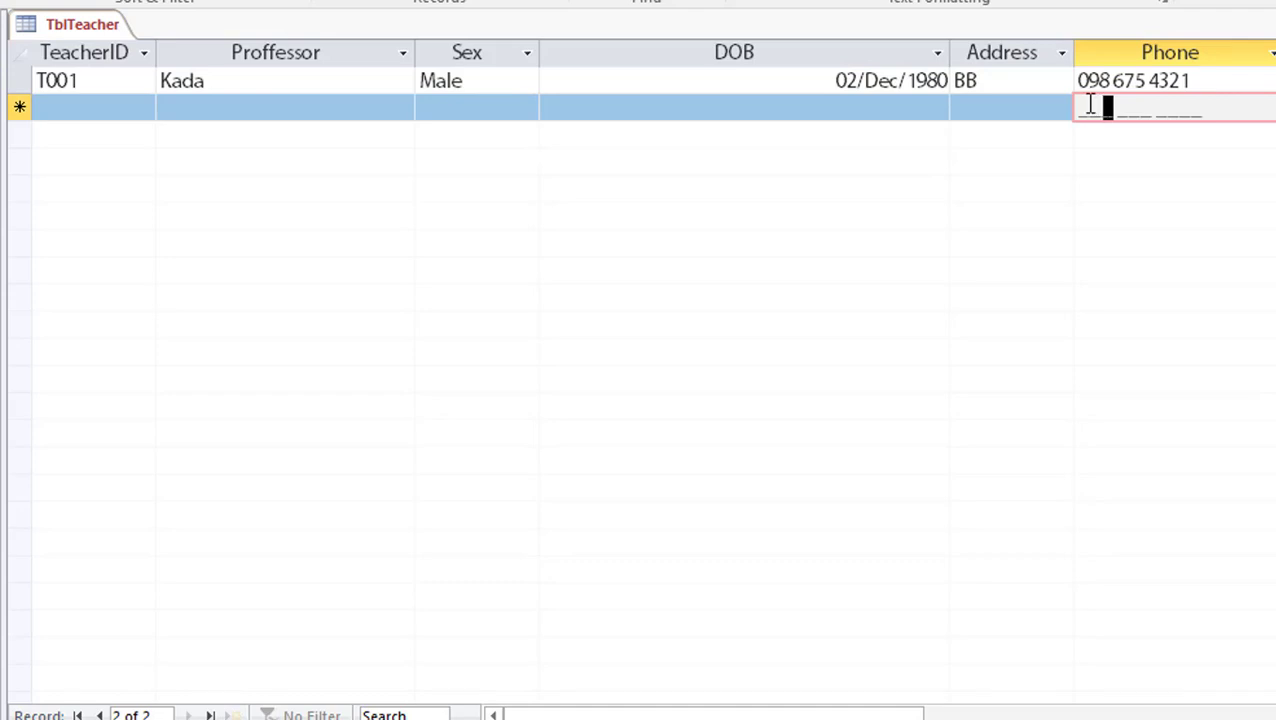
click(72, 110)
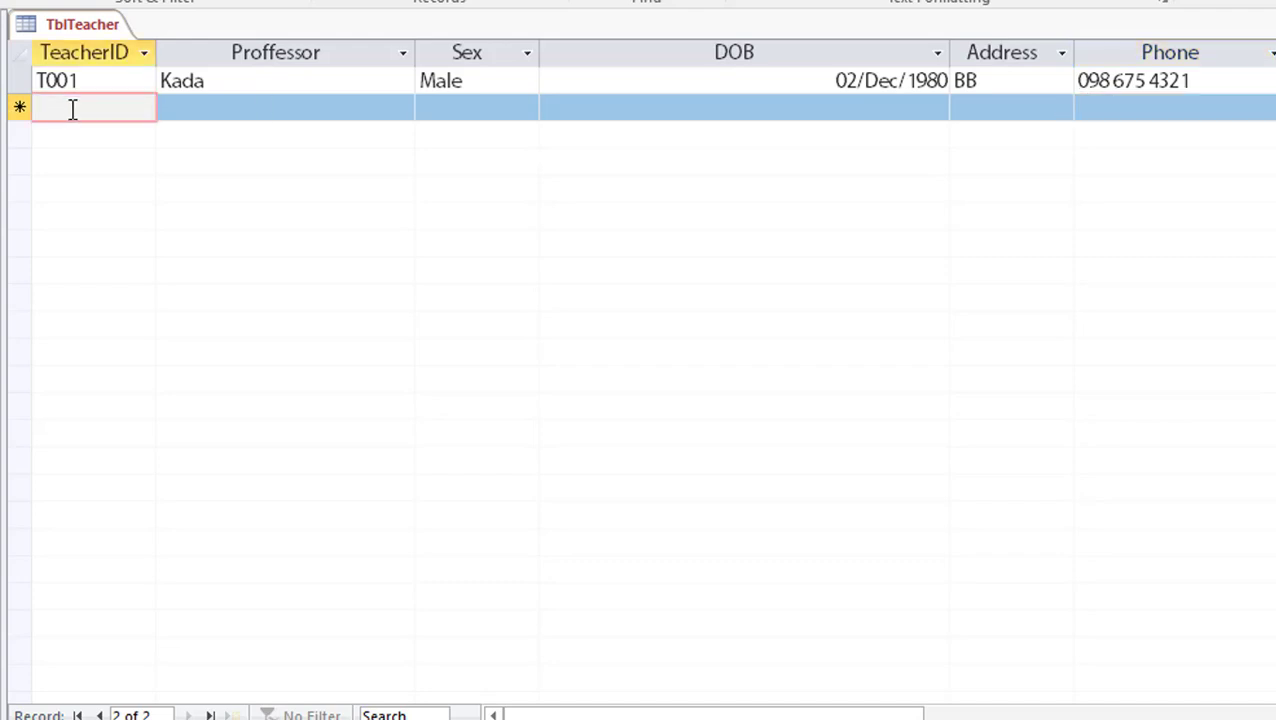
text(T002)
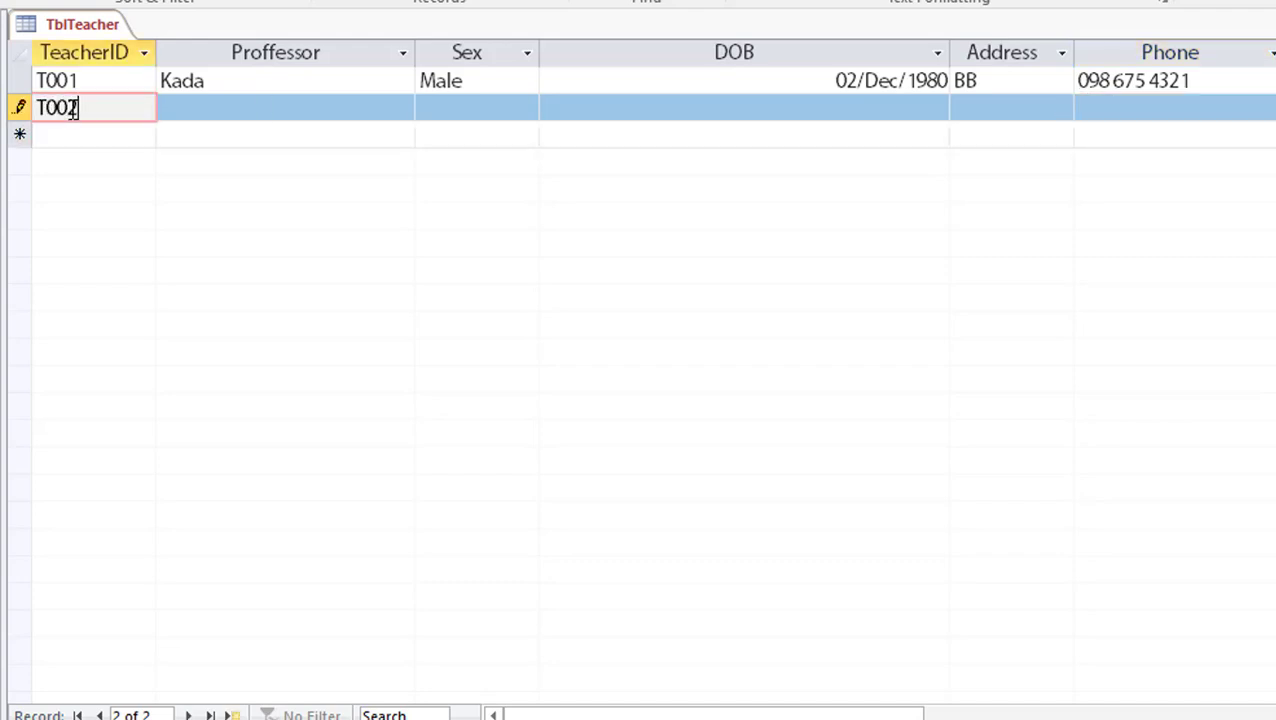
key(Tab)
text(bo)
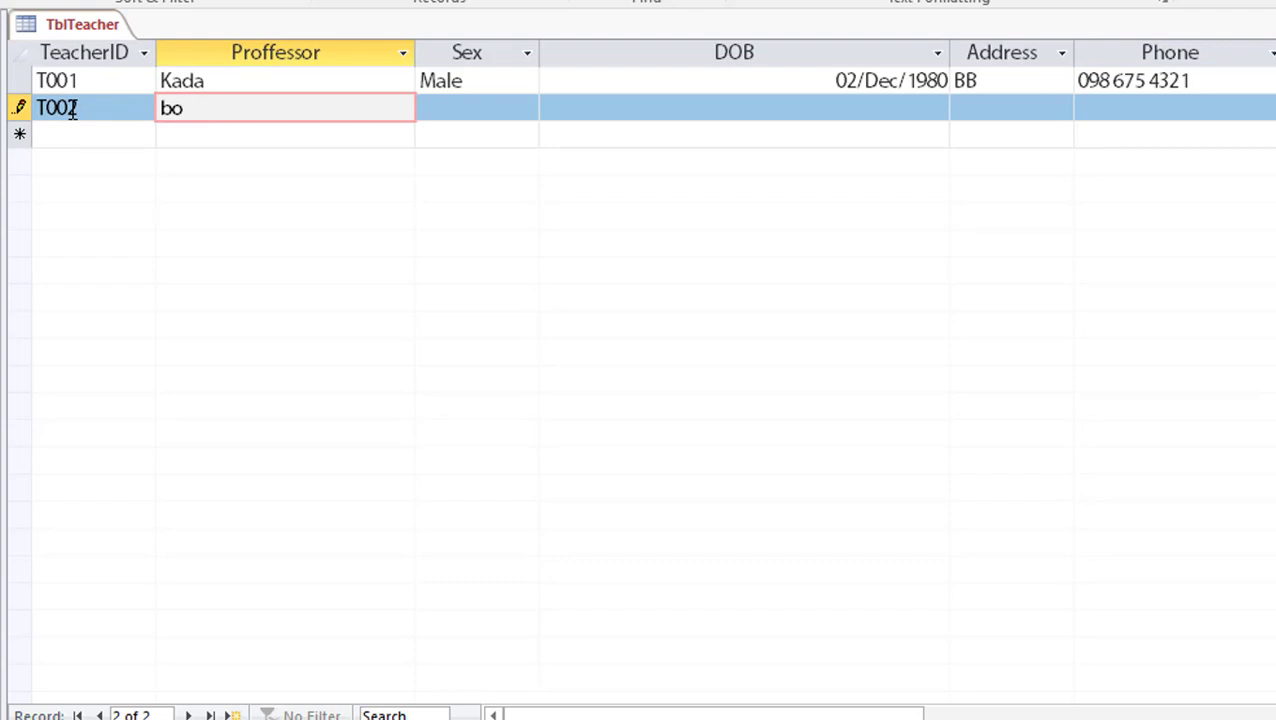
text(pha)
key(Tab)
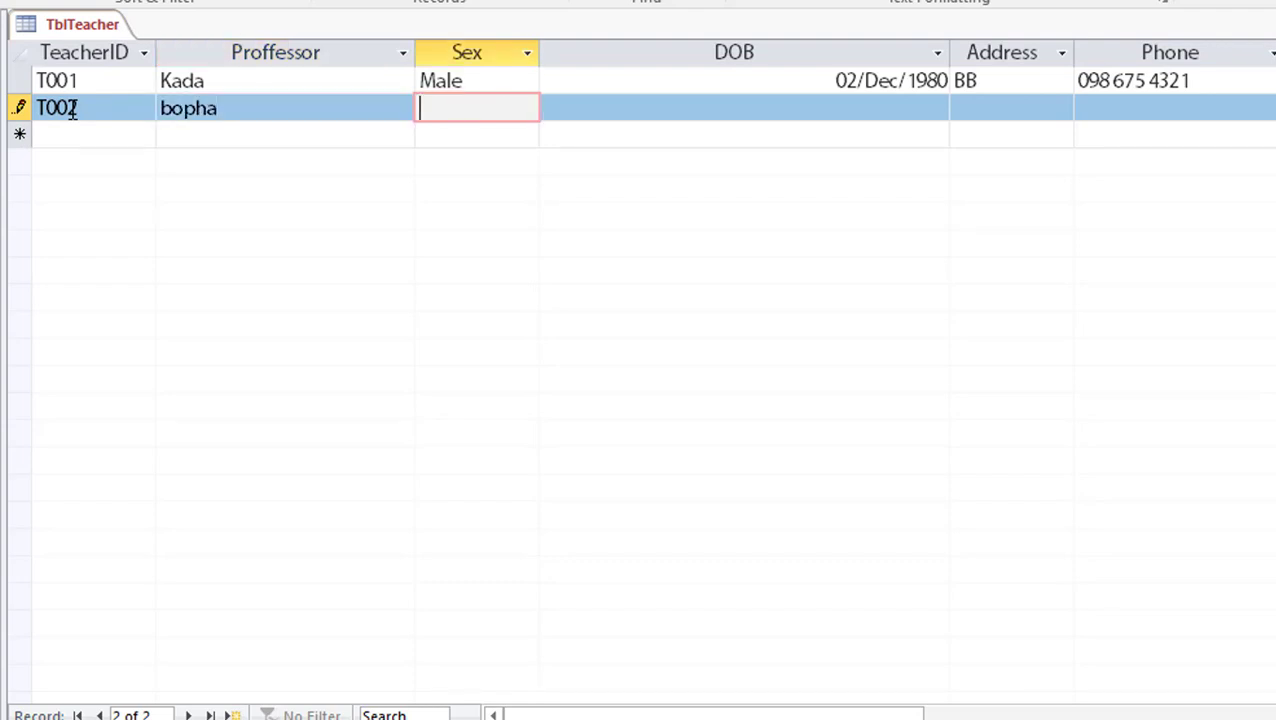
text(f)
key(Tab)
key(Tab)
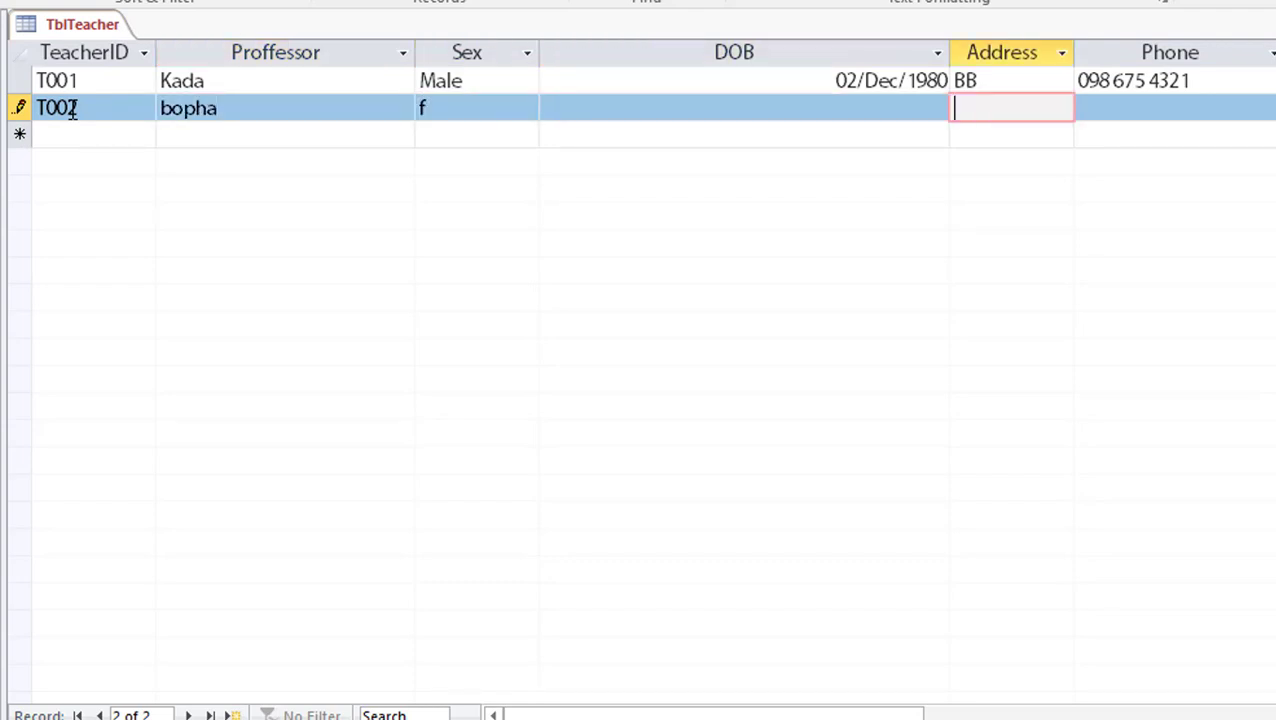
key(Tab)
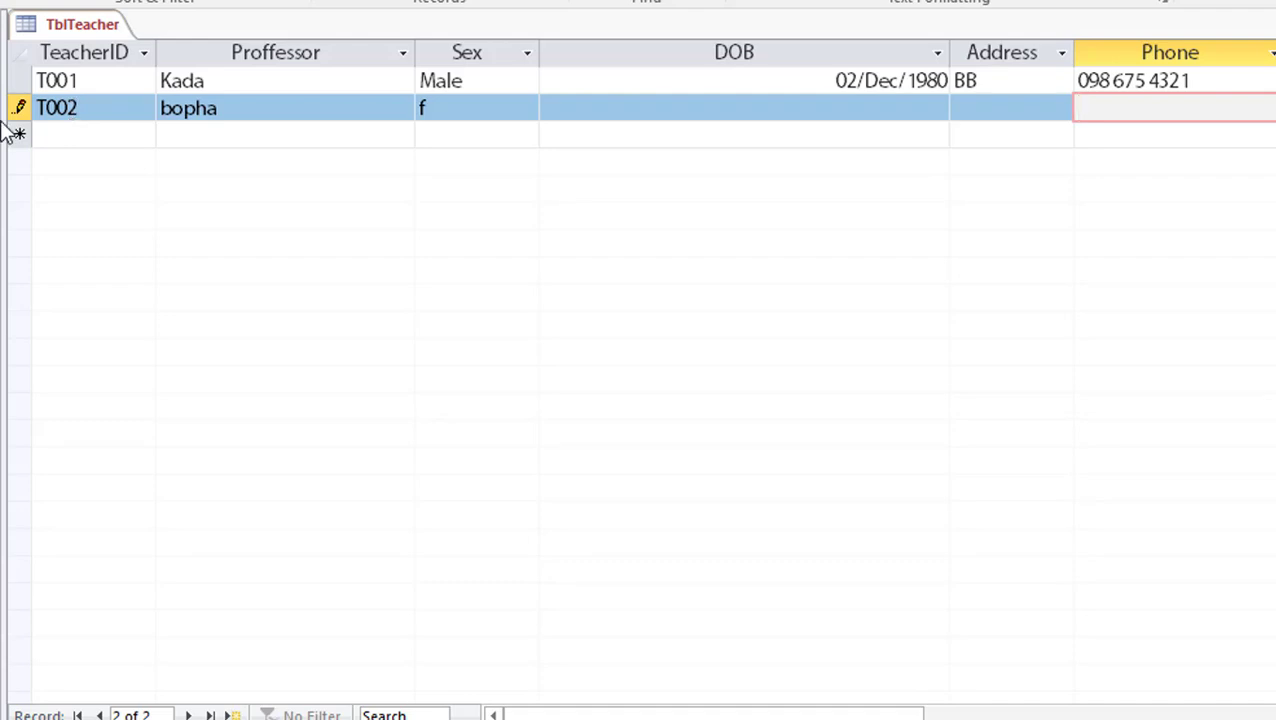
click(60, 134)
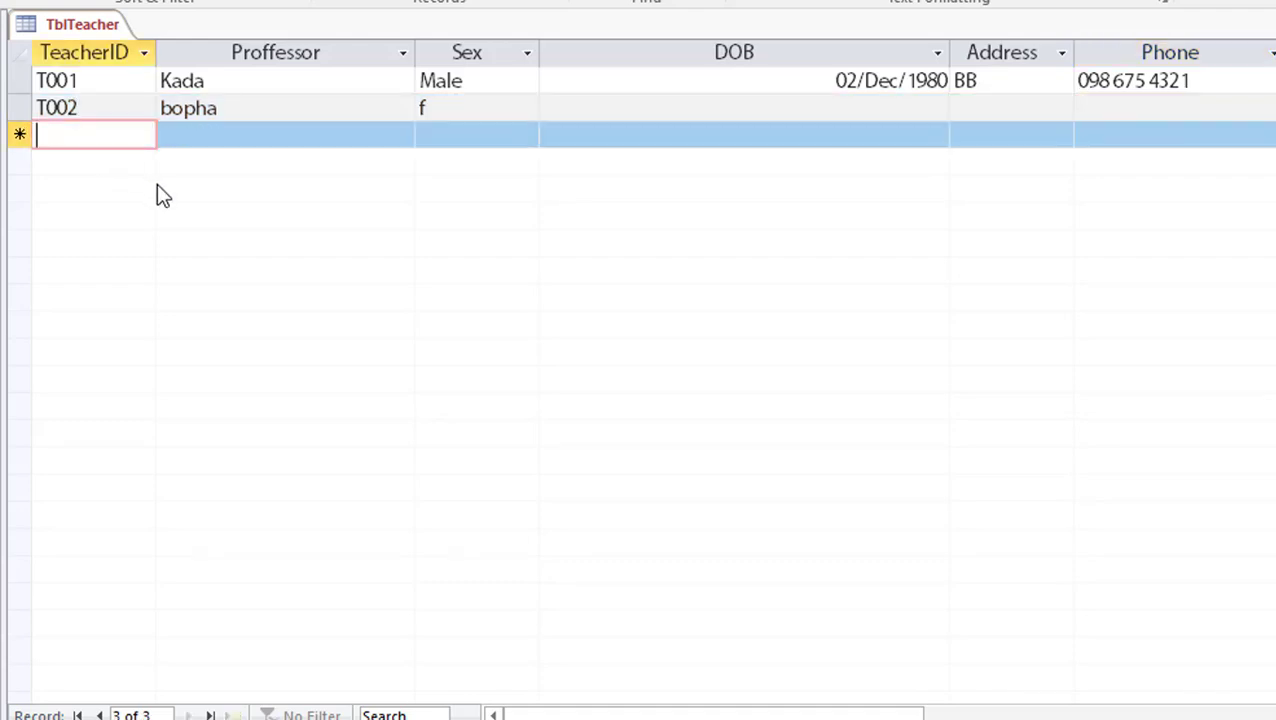
text(T003)
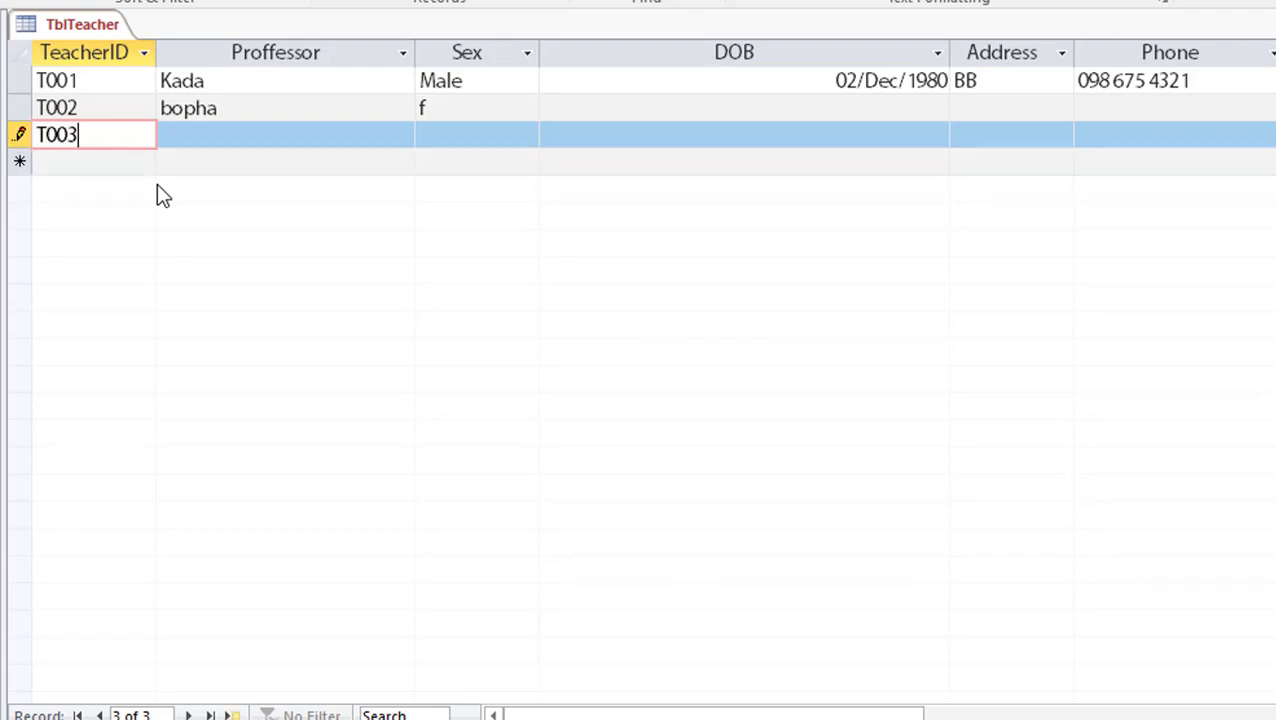
key(Tab)
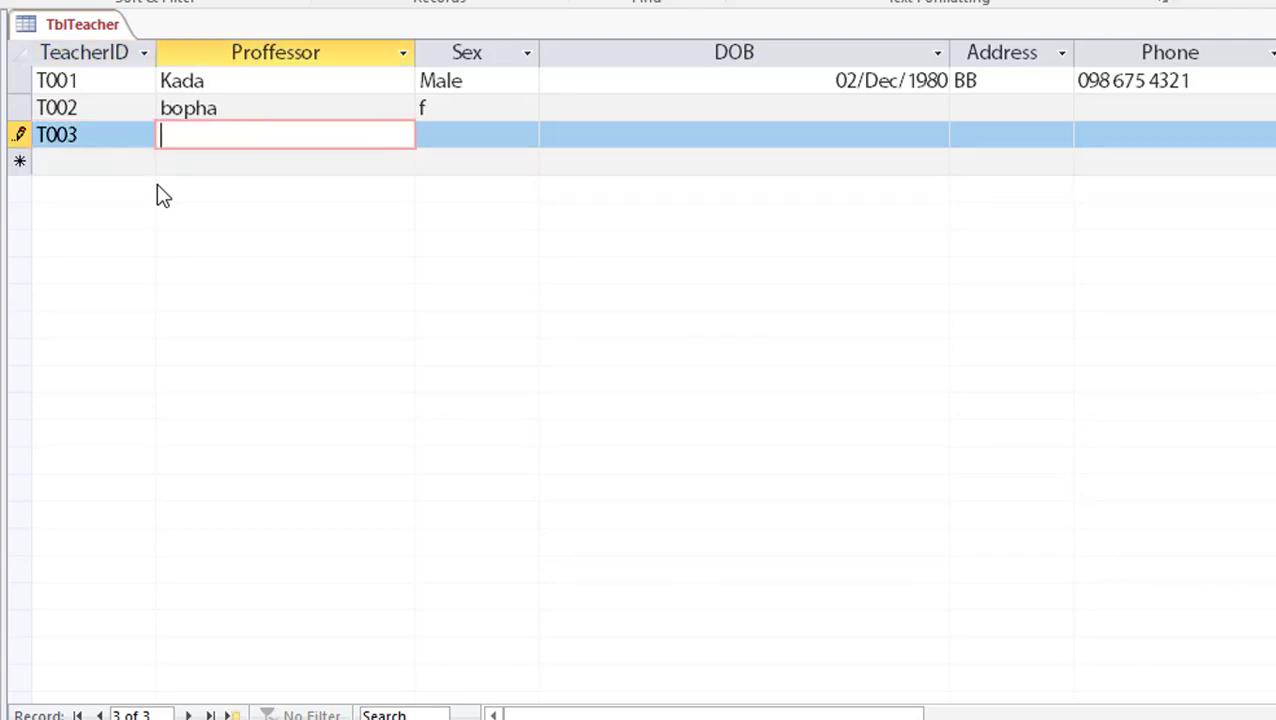
text(sasa)
key(Tab)
text(f)
key(Tab)
key(Tab)
key(Tab)
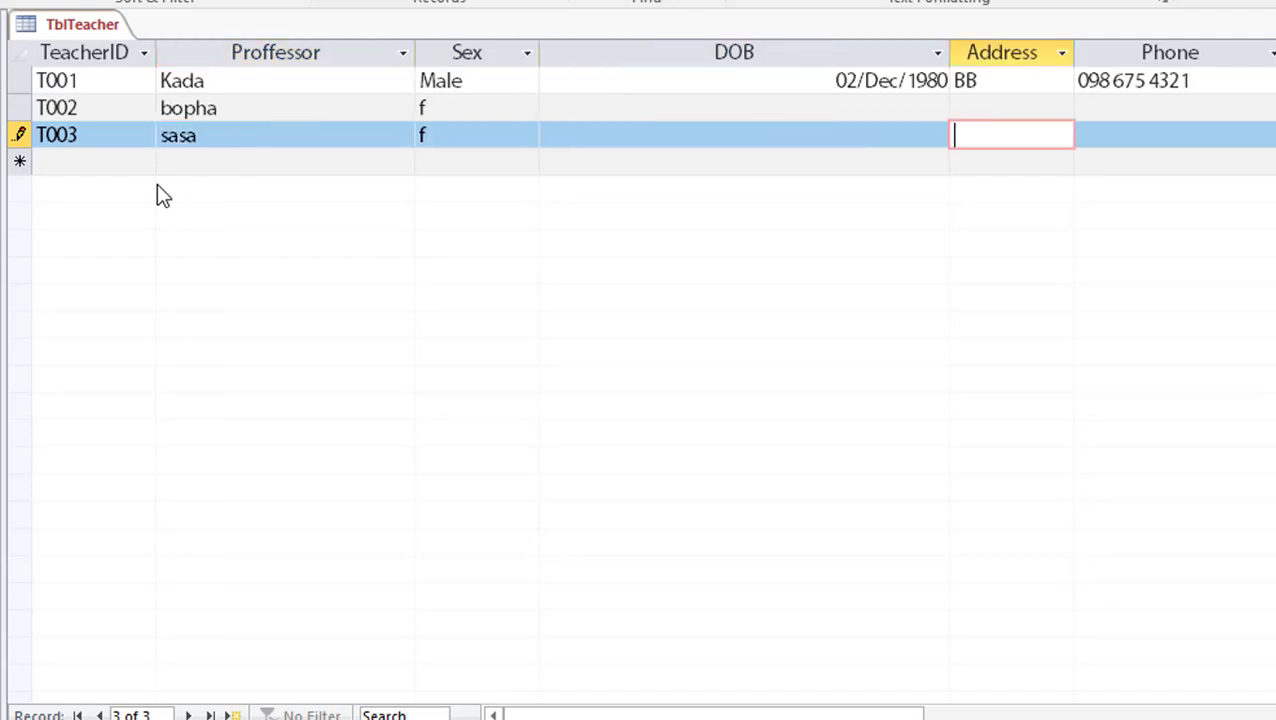
text(0)
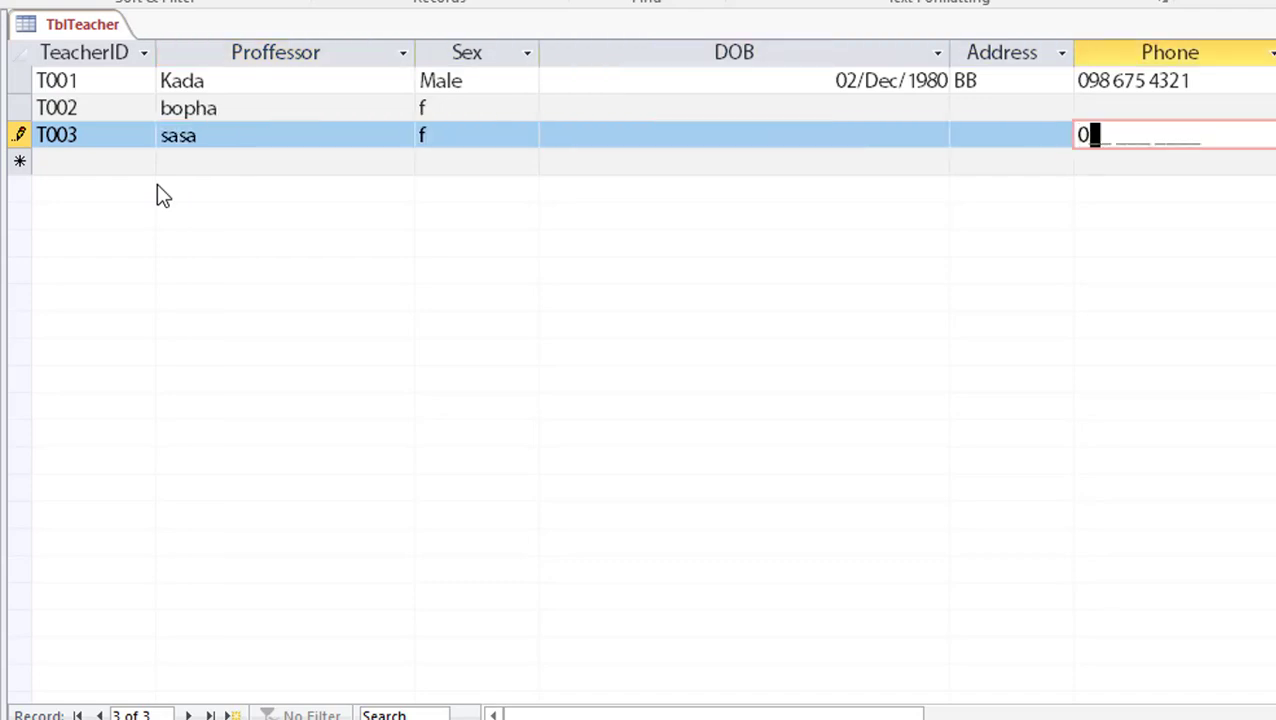
text(12 345 6789)
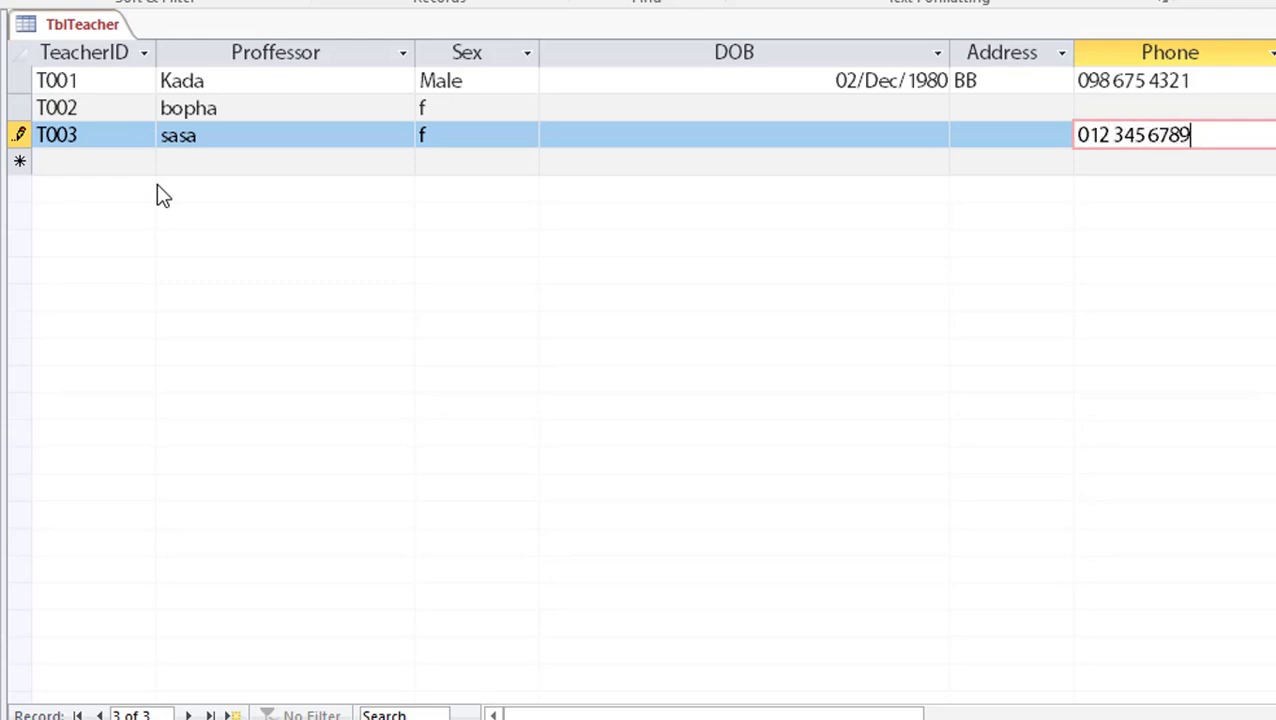
click(710, 162)
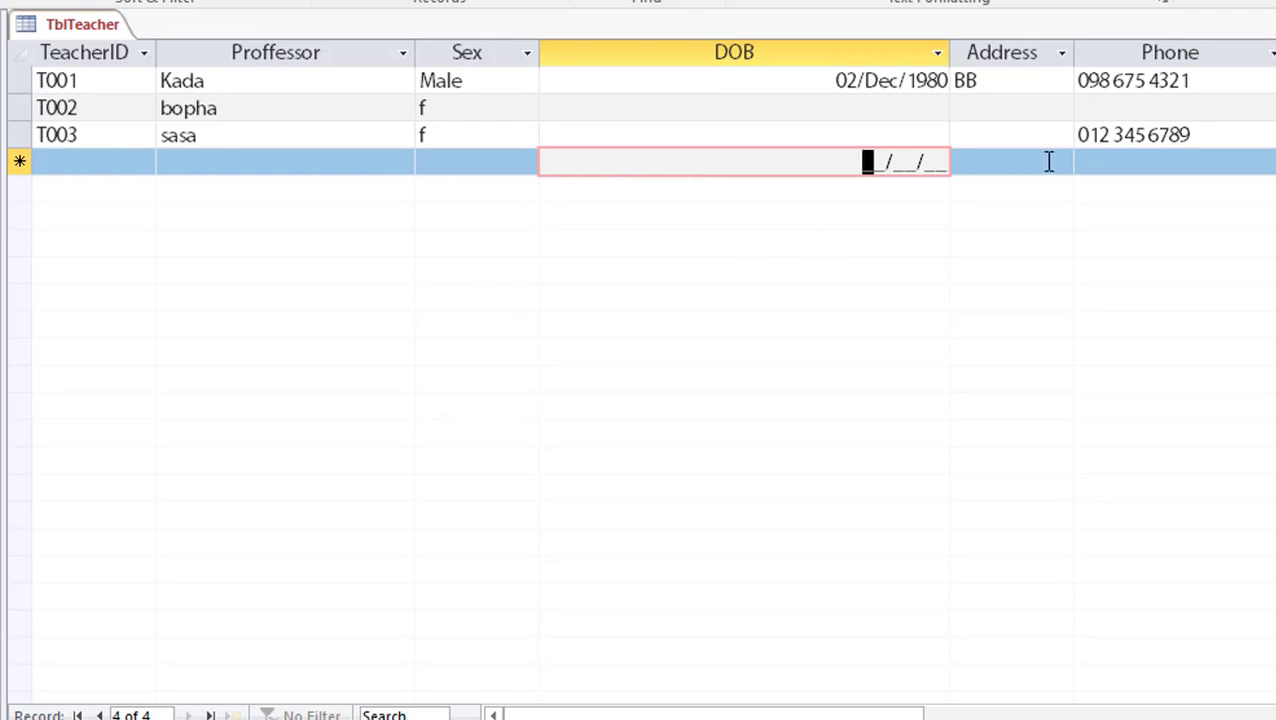
Check T002's empty Phone cell against the phone input mask, then switch to Design view
click(1186, 136)
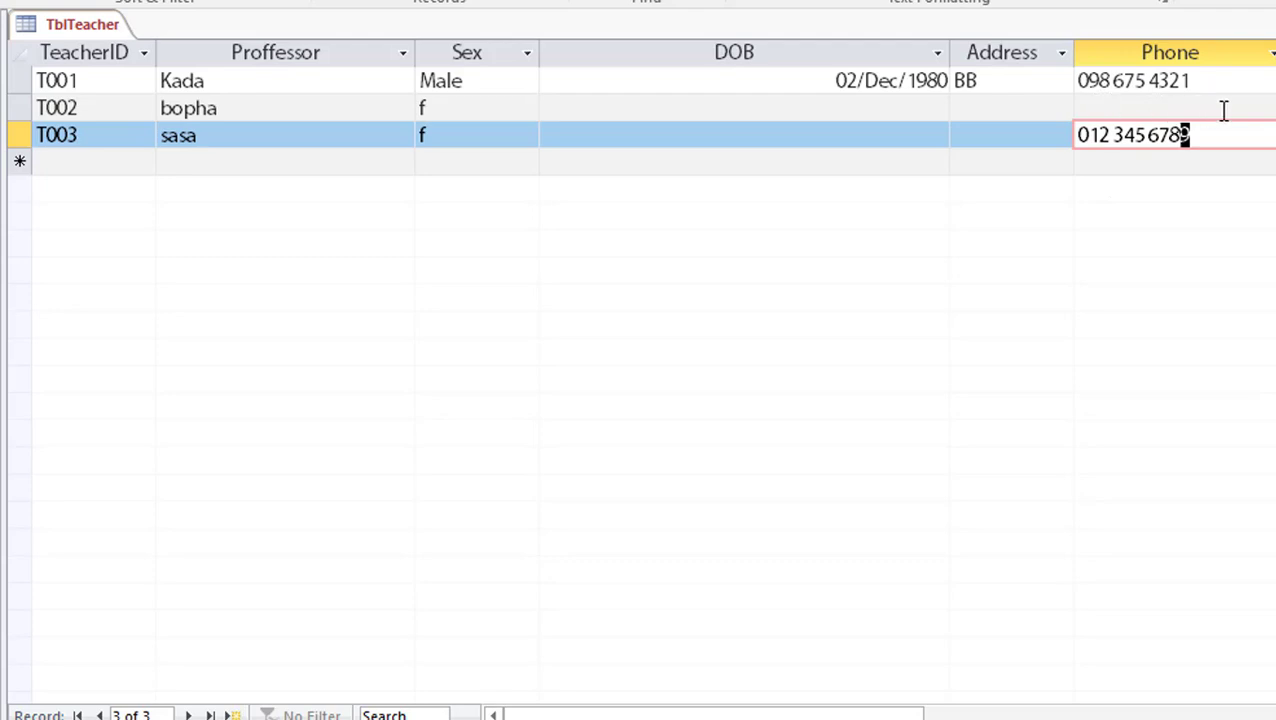
click(1076, 106)
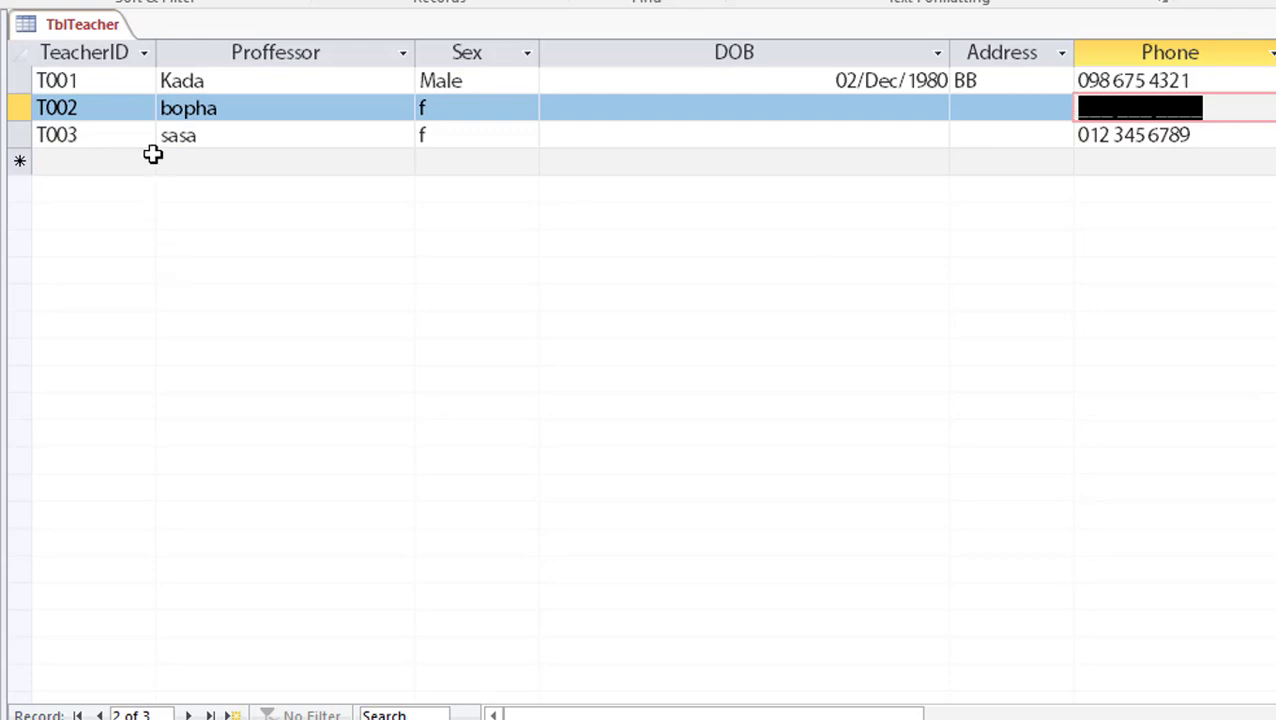
click(131, 111)
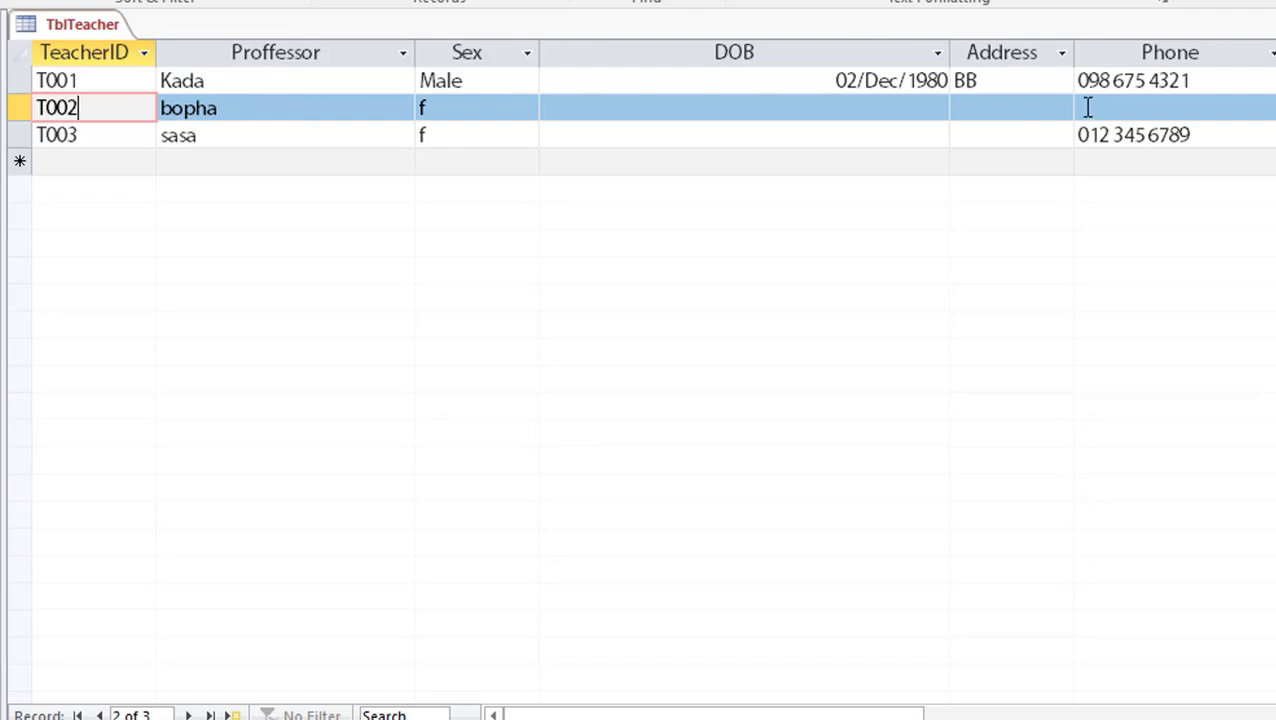
click(1087, 107)
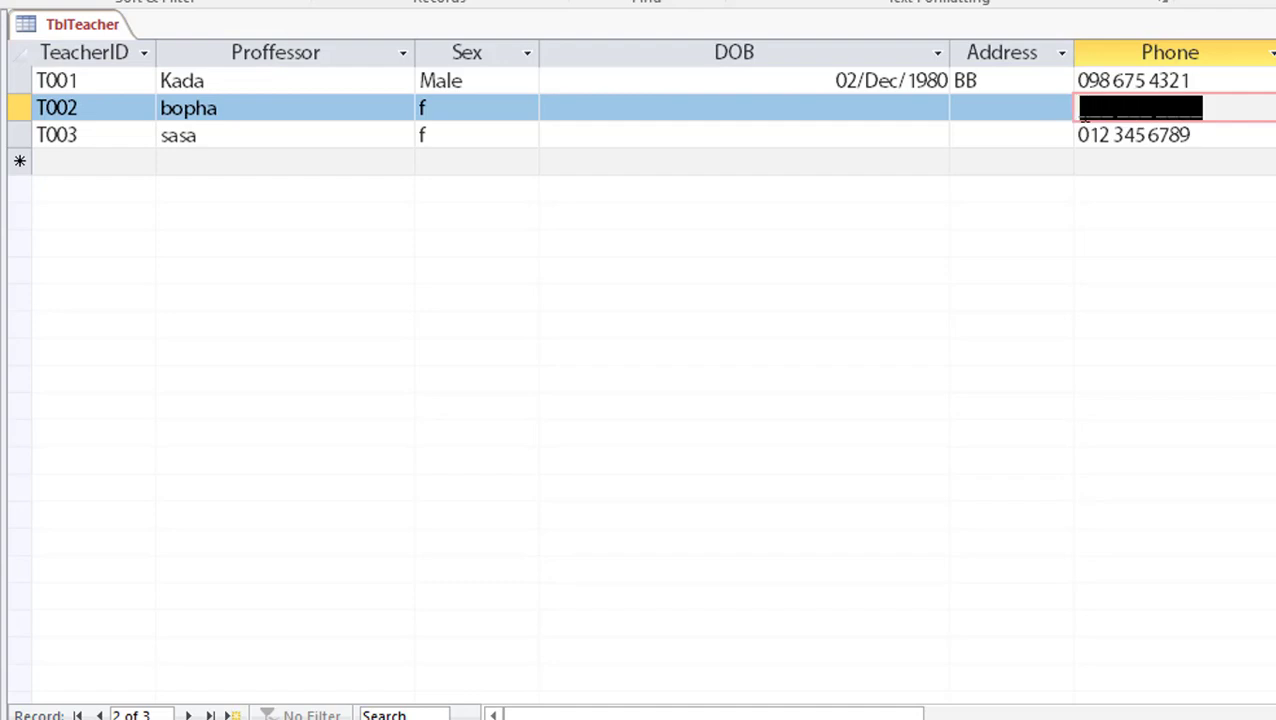
text(0)
key(Escape)
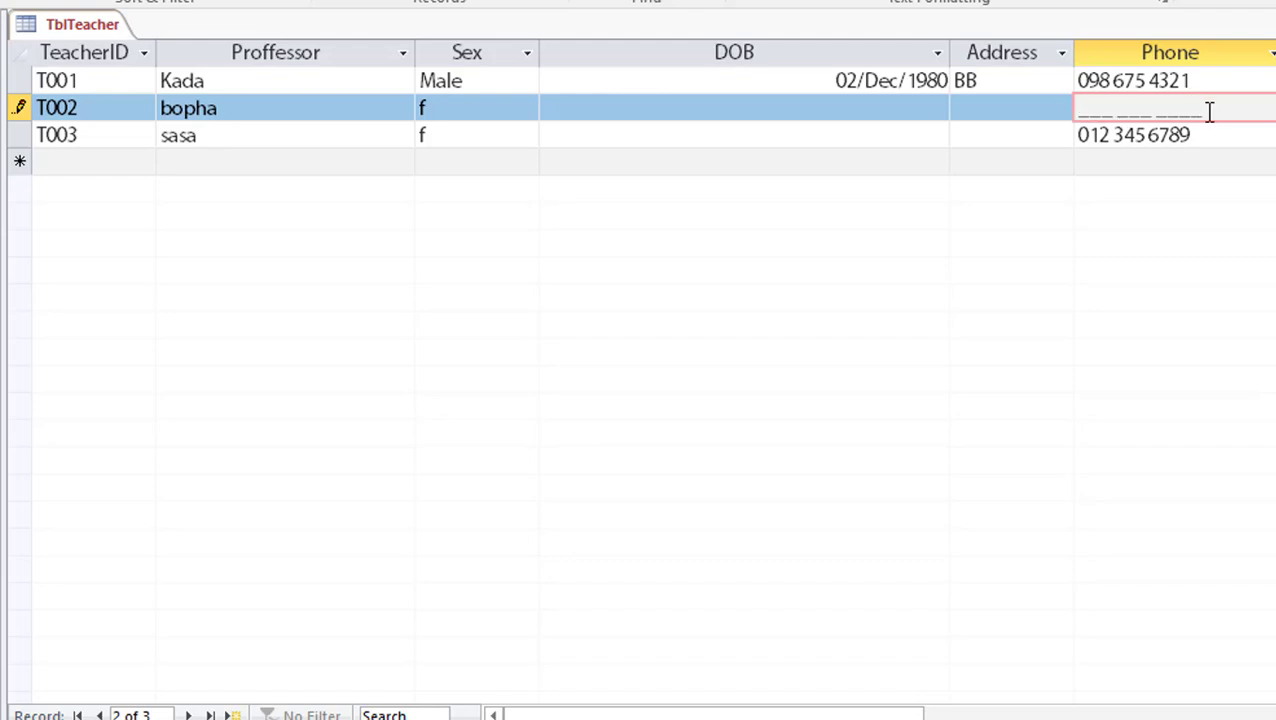
drag(1208, 108, 1065, 105)
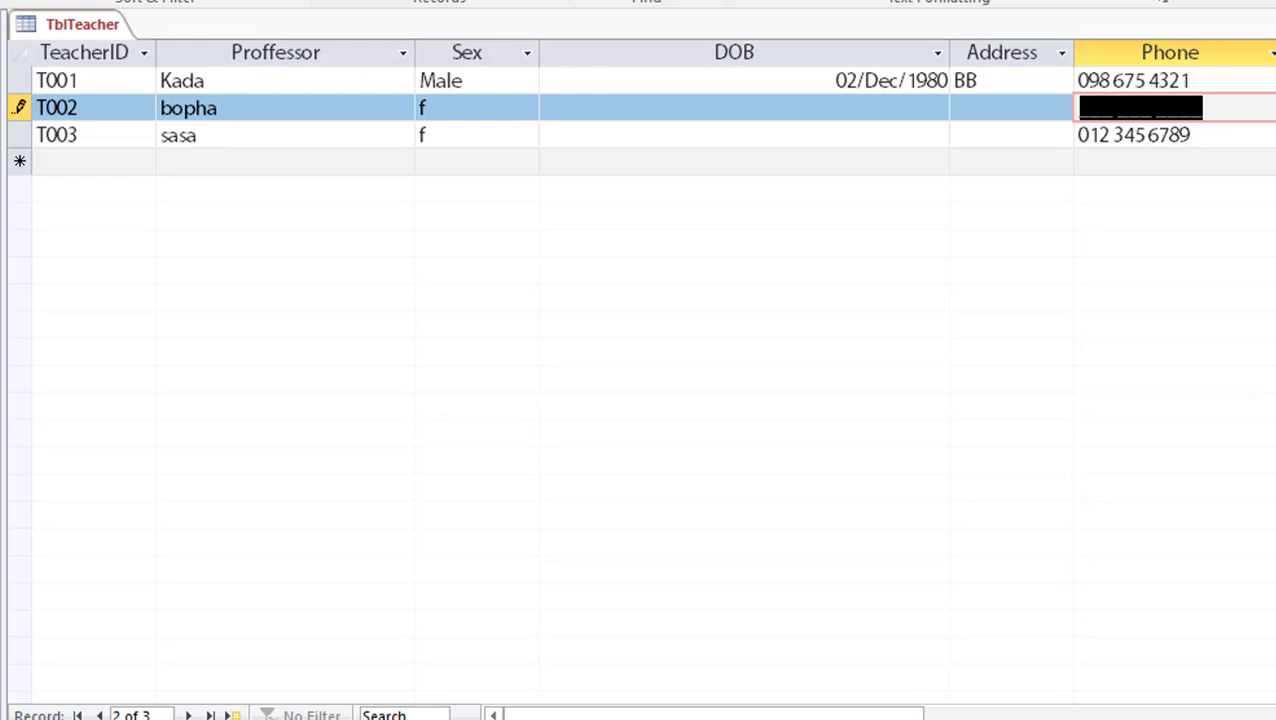
key(ctrl+period)
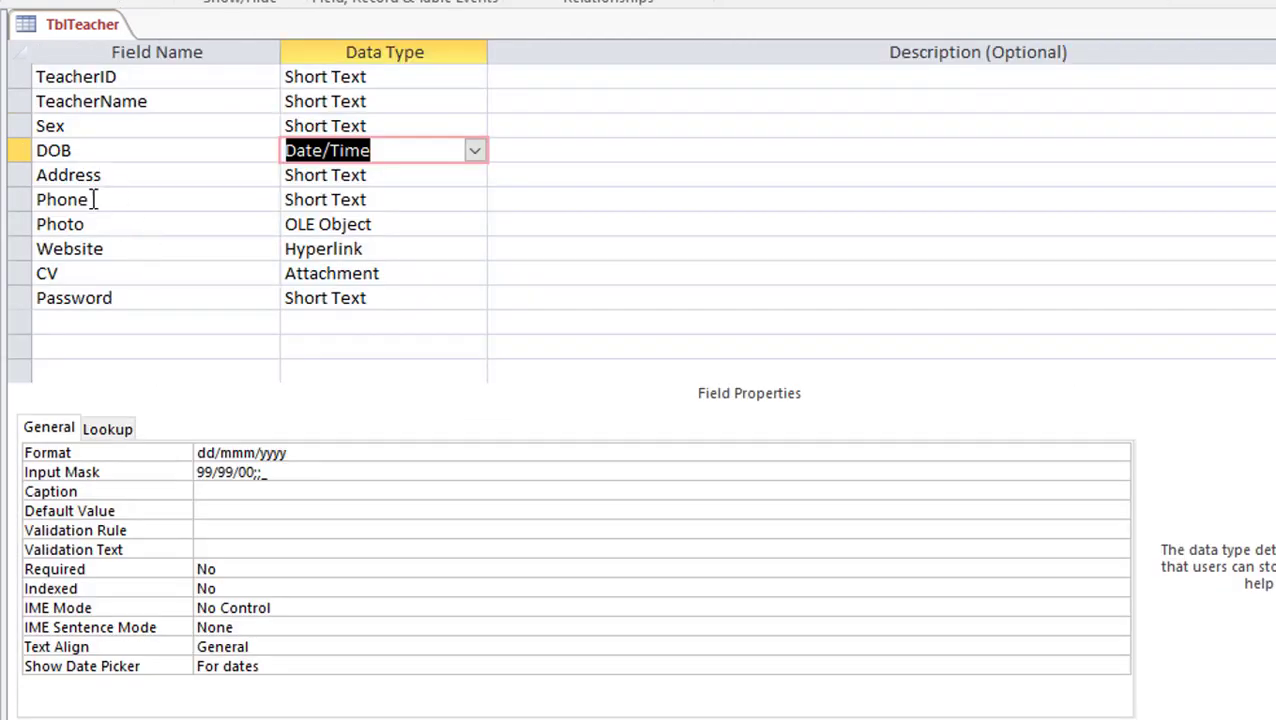
Enter "No Phone" as the Phone field's Default Value and save TblTeacher
click(88, 199)
click(313, 200)
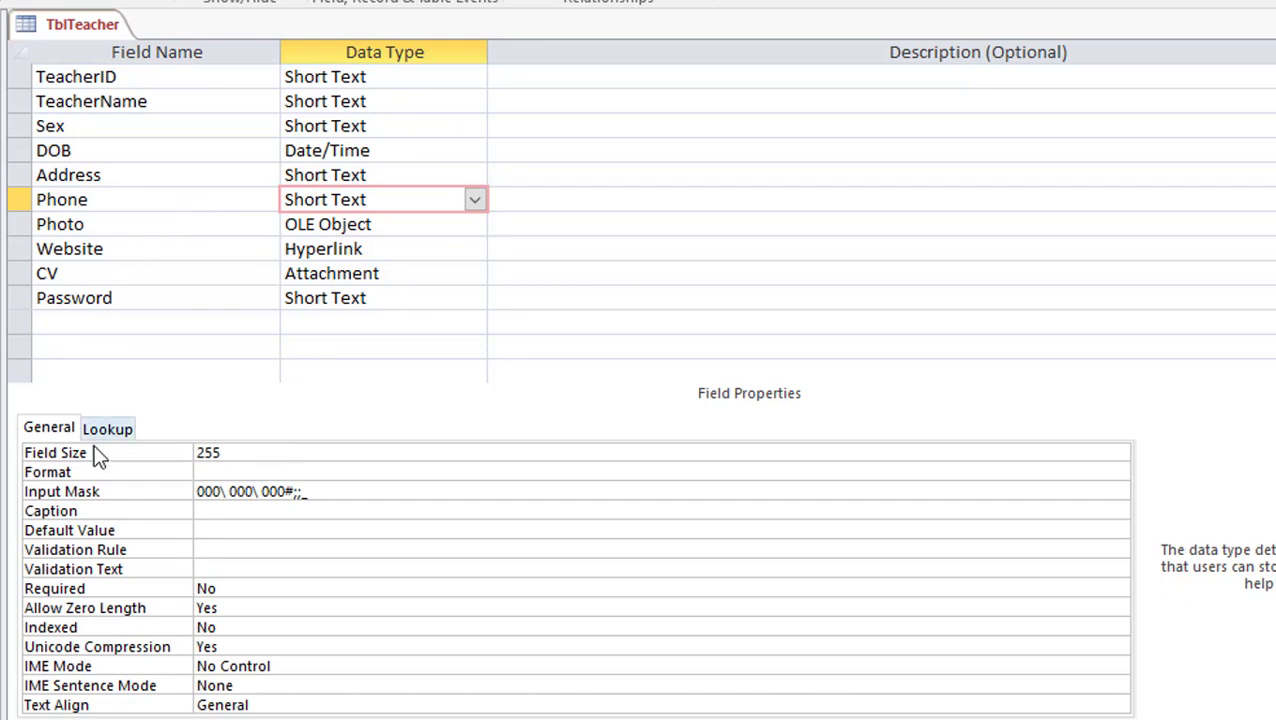
click(196, 530)
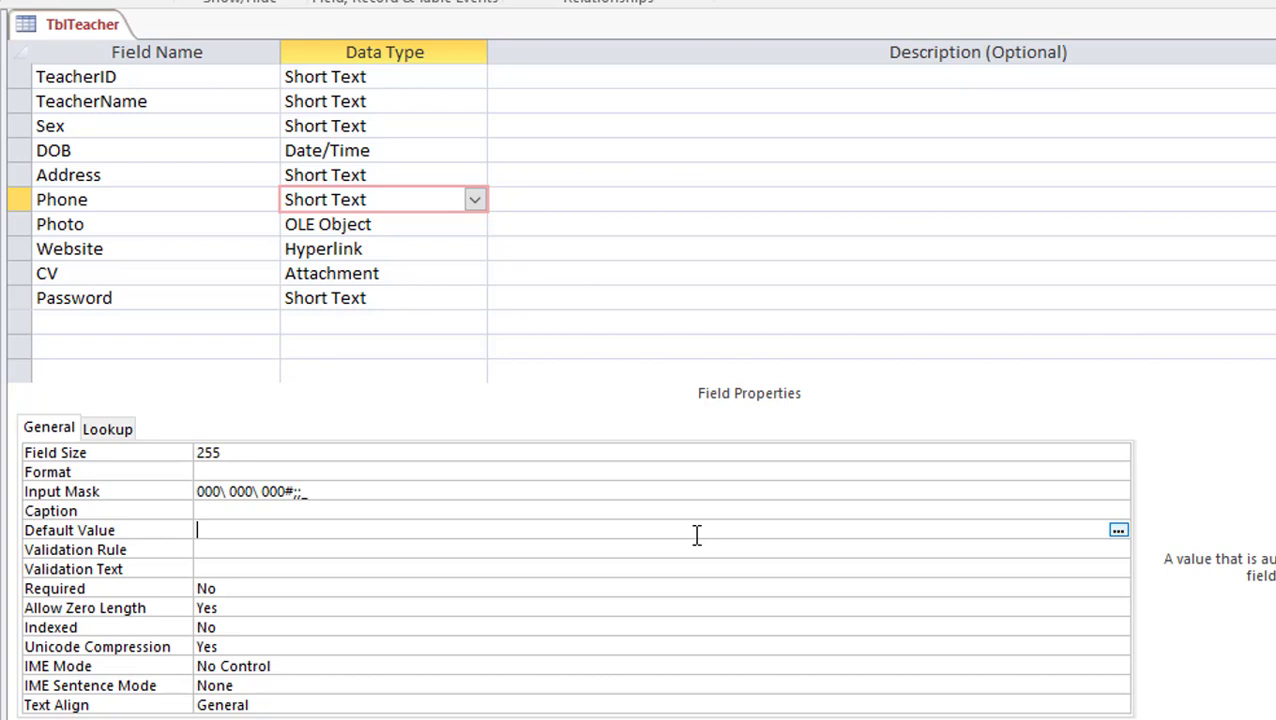
text("")
text(N)
text(o)
text(Pho)
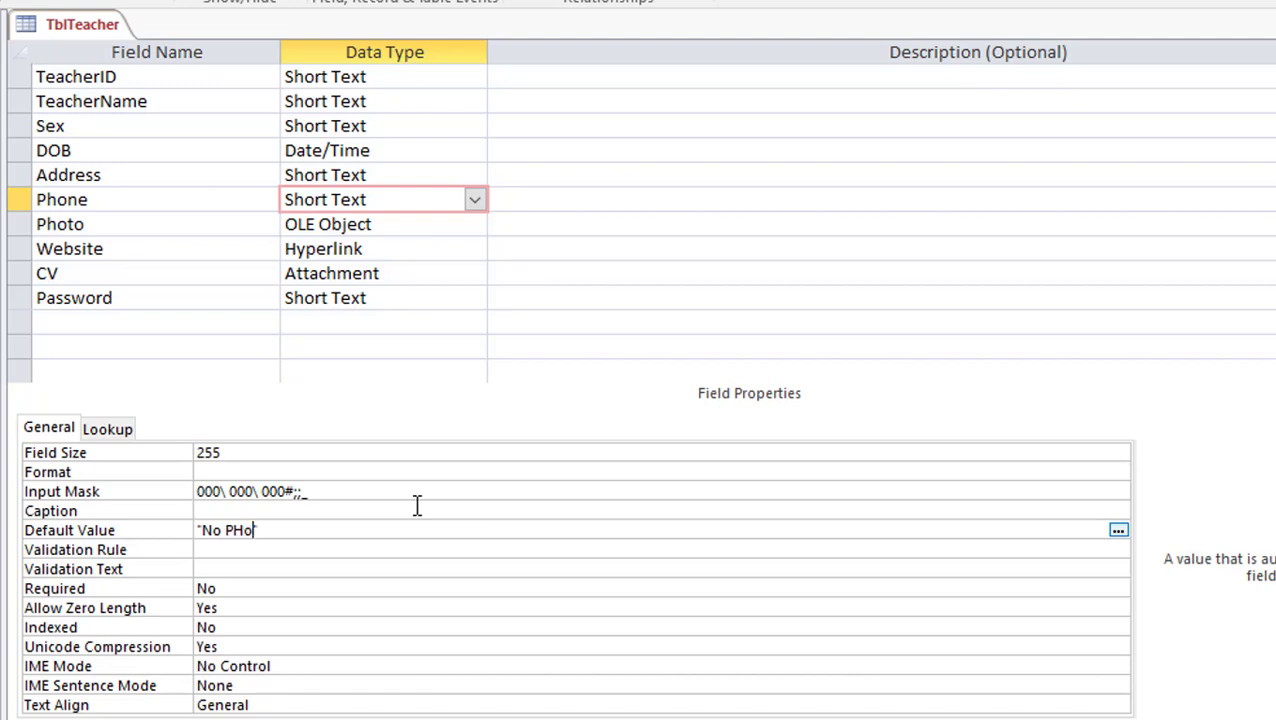
key(BackSpace)
key(BackSpace)
text(p)
key(BackSpace)
text(hone)
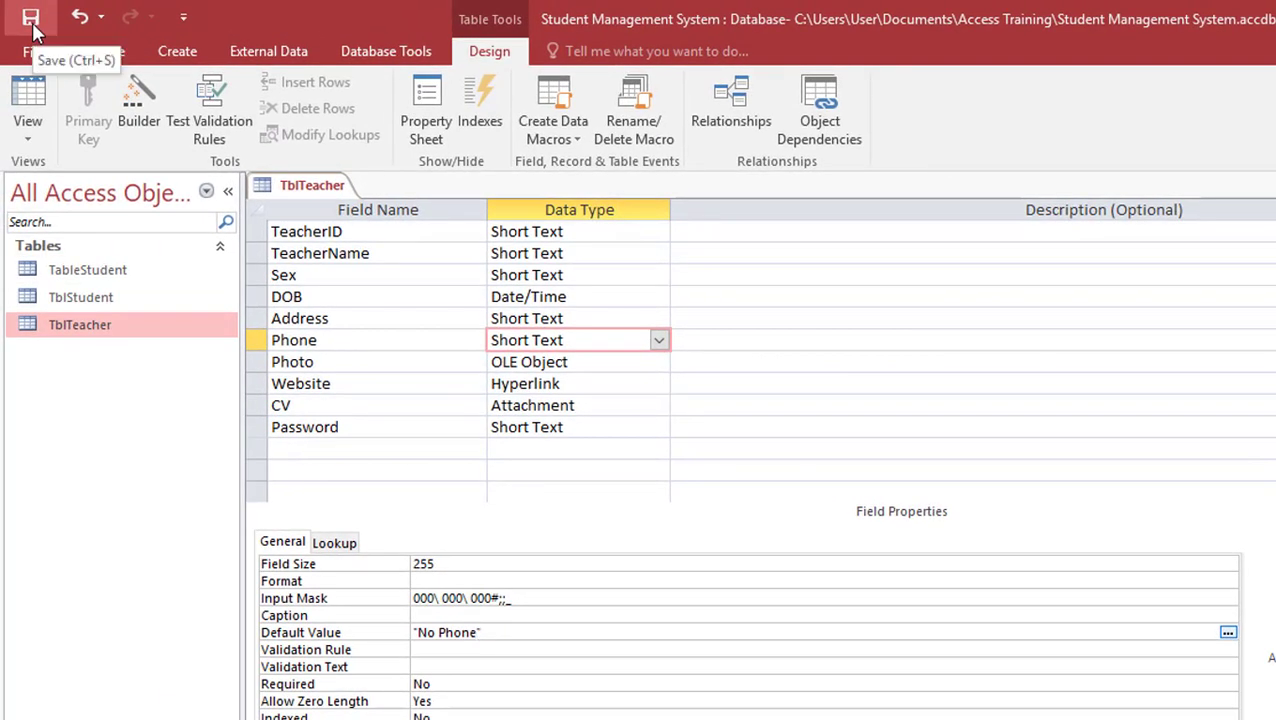
click(33, 26)
Check the No Phone default in the datasheet's new-record row
click(40, 100)
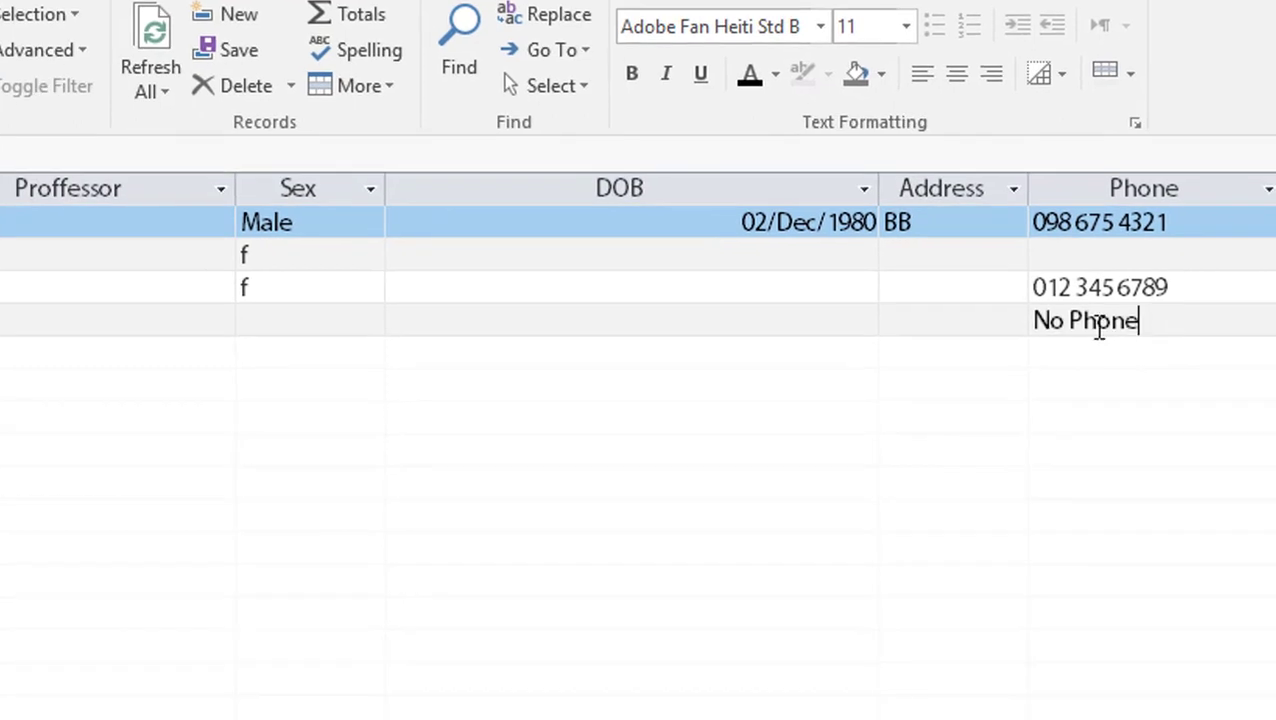
drag(1097, 333, 1017, 327)
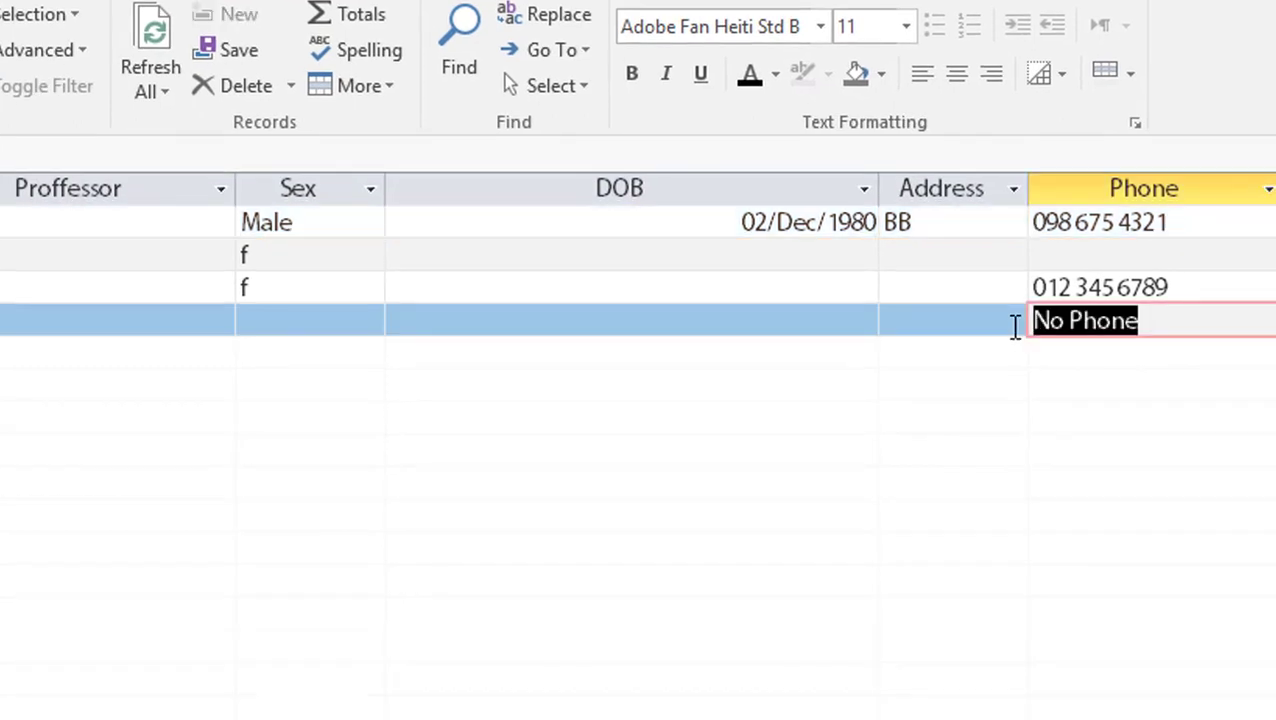
click(1101, 255)
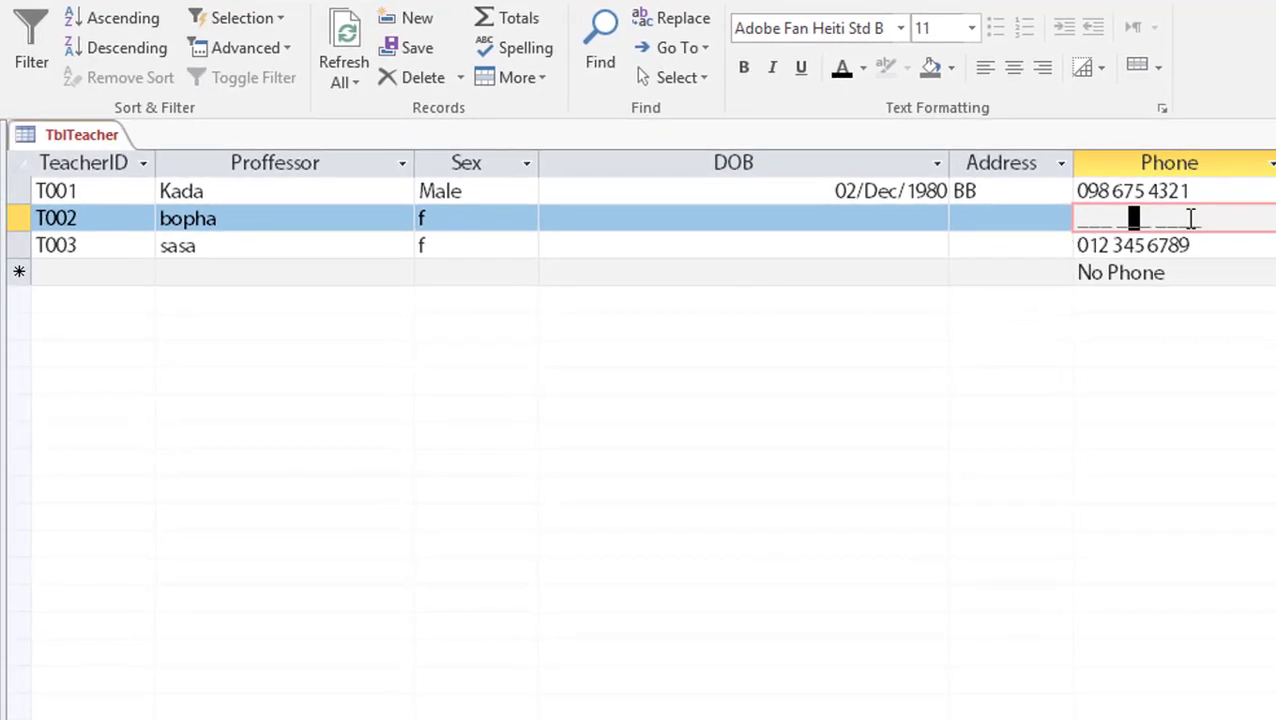
double_click(1159, 273)
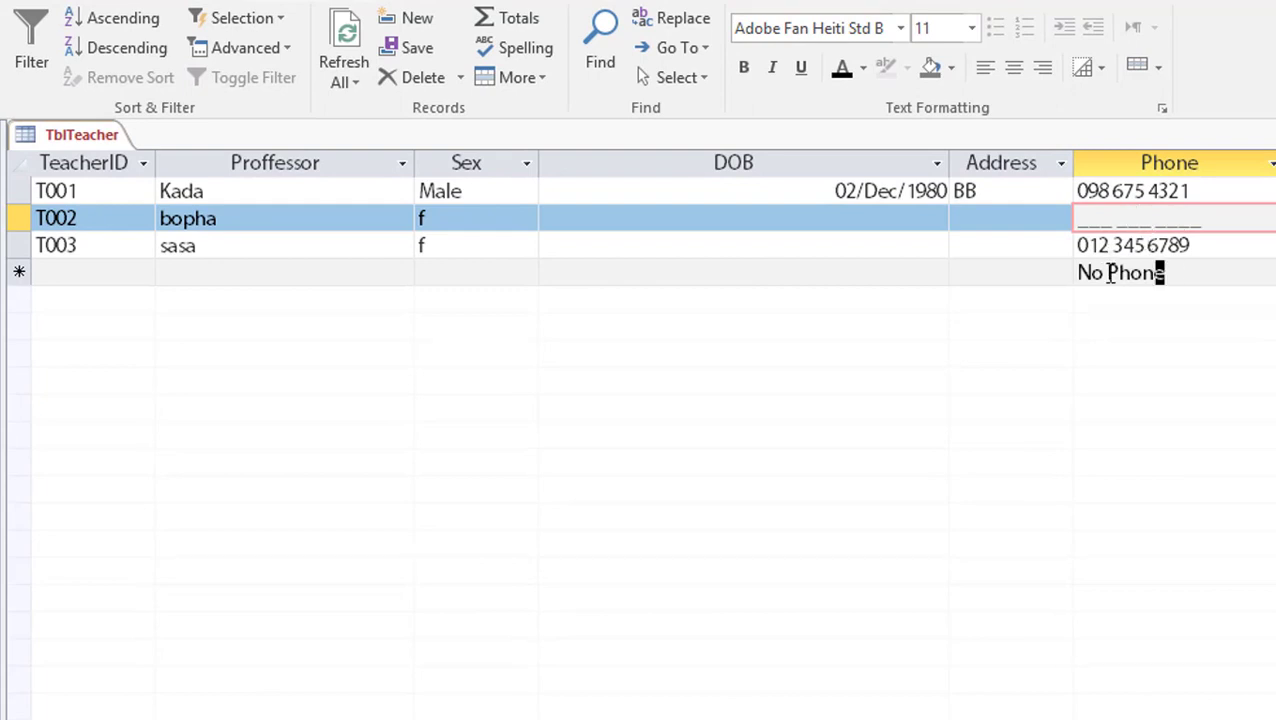
Add record T004 with name dada and sex m, leaving Phone at its default
click(100, 268)
text(T)
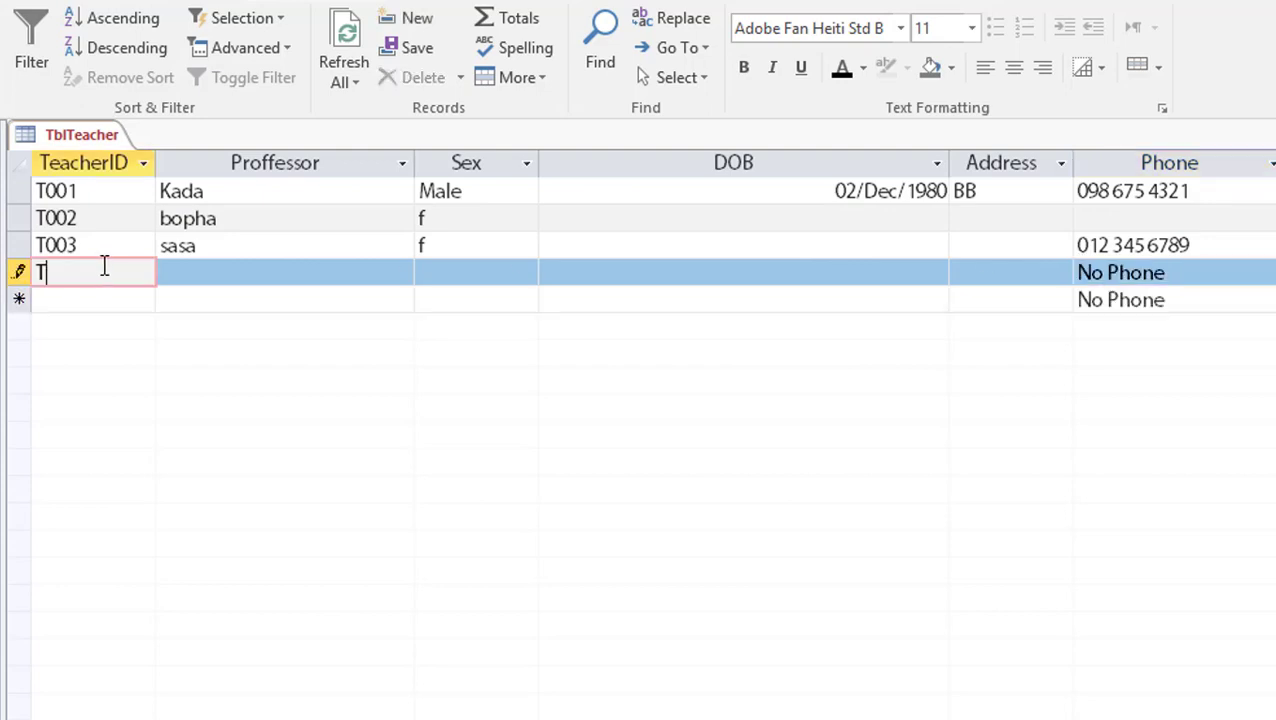
text(004)
key(Tab)
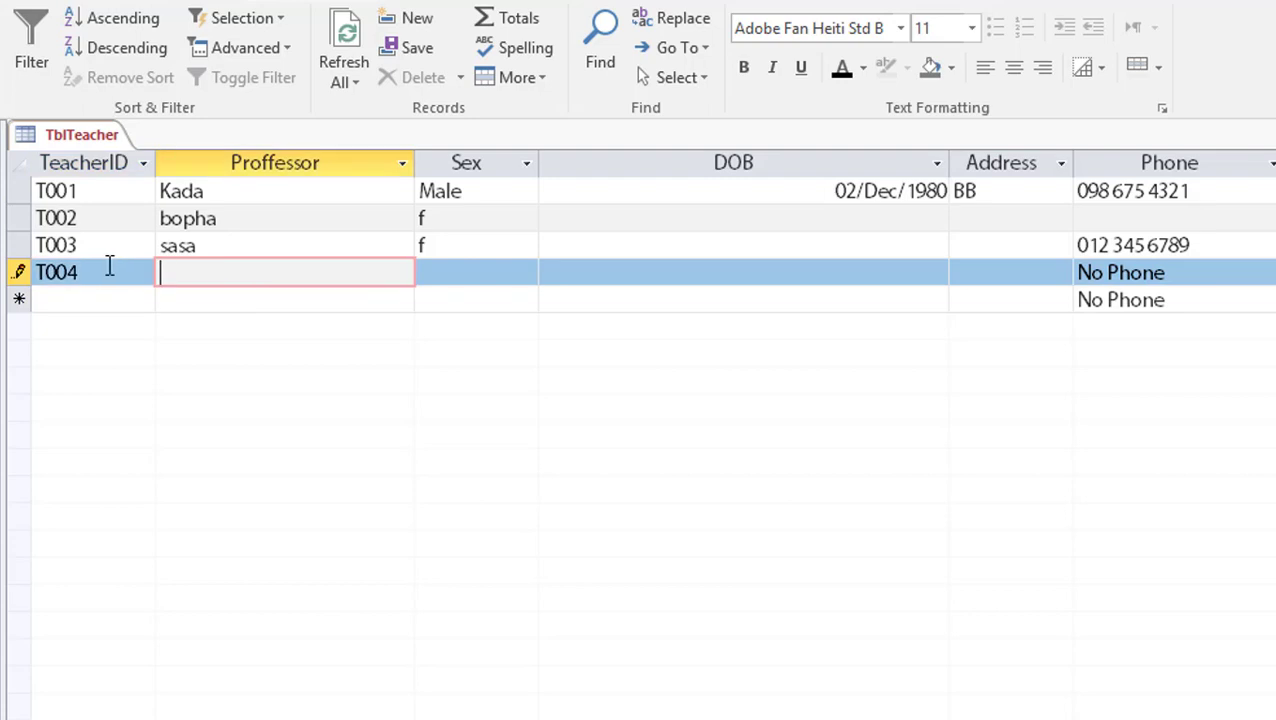
text(dada)
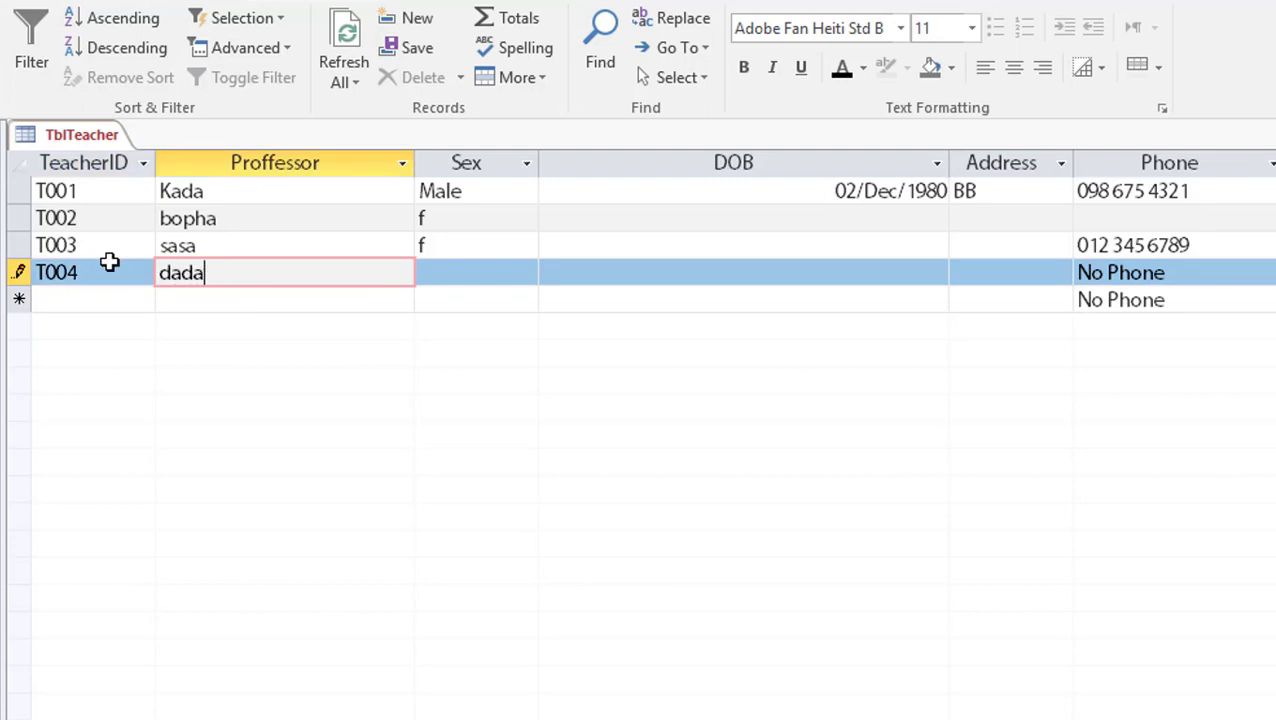
key(Tab)
text(m)
key(Tab)
key(Tab)
key(Tab)
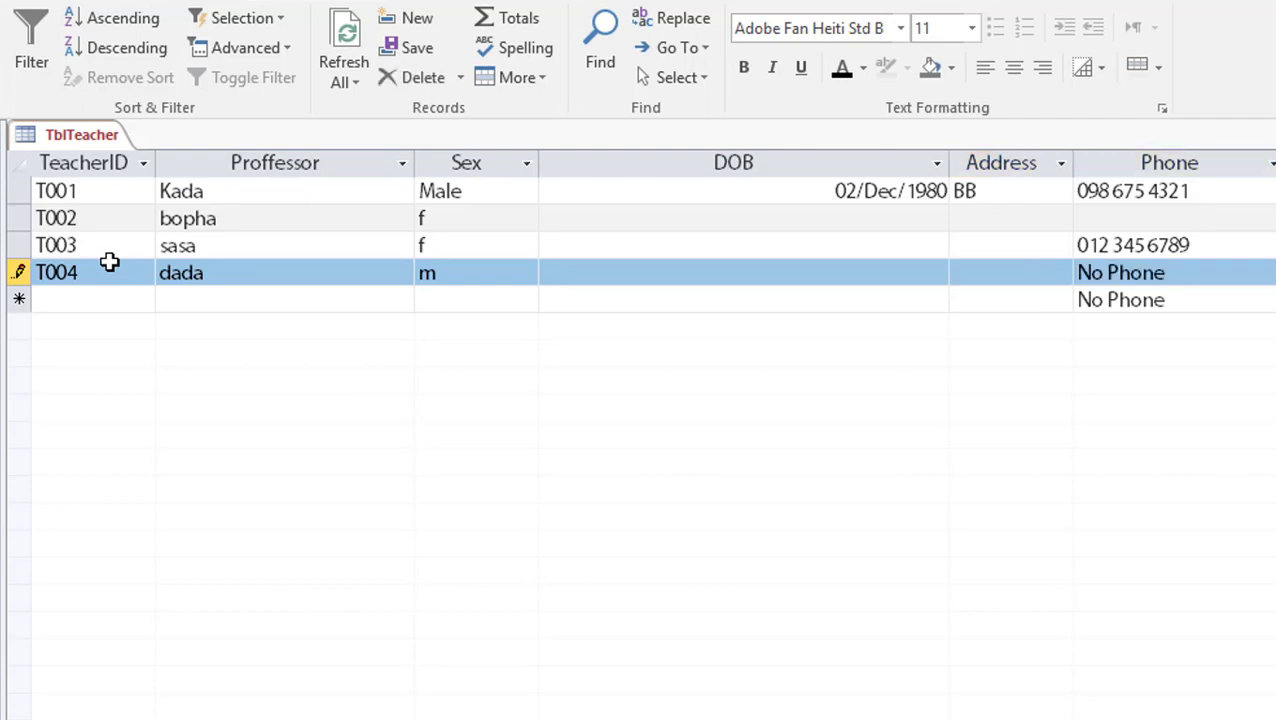
click(61, 306)
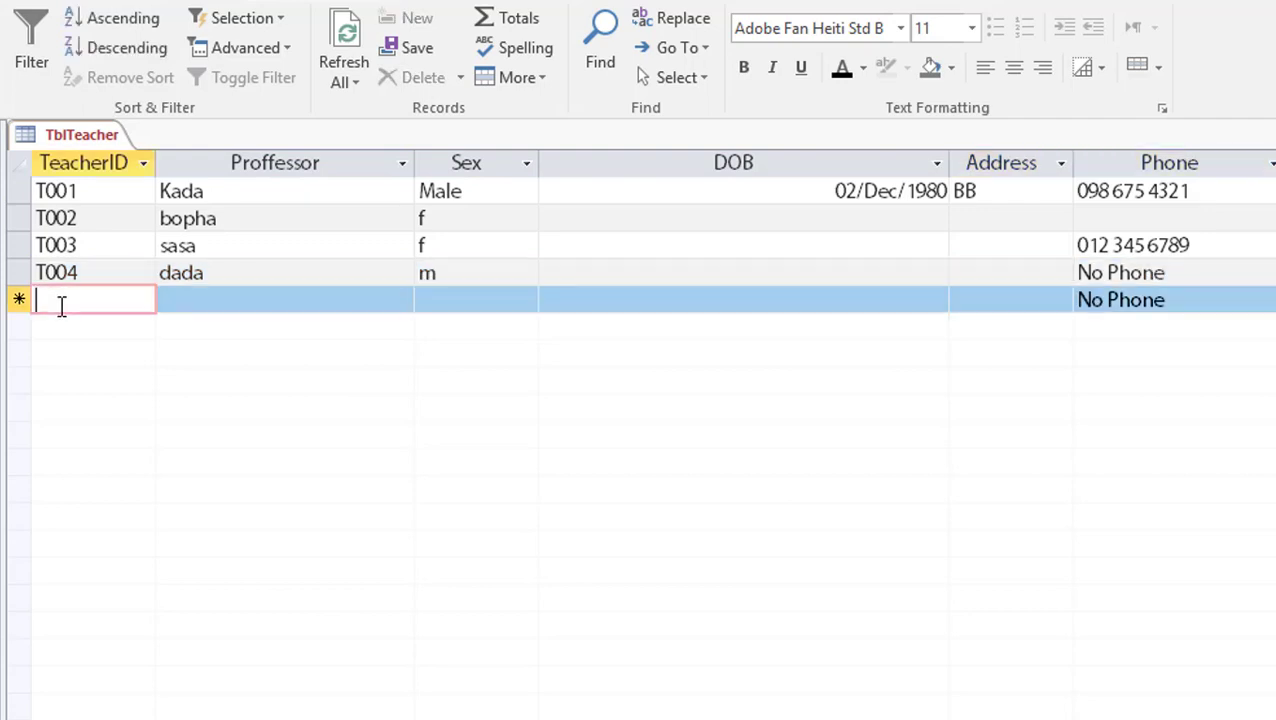
text(T005)
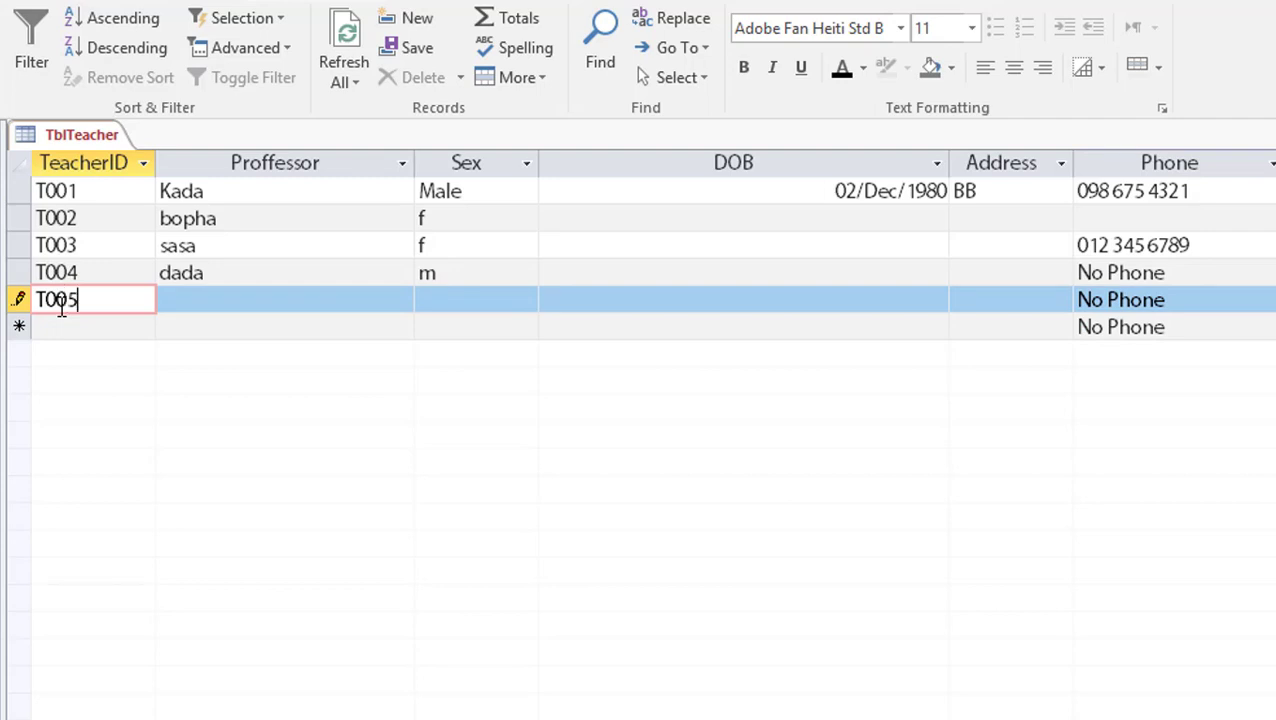
key(Tab)
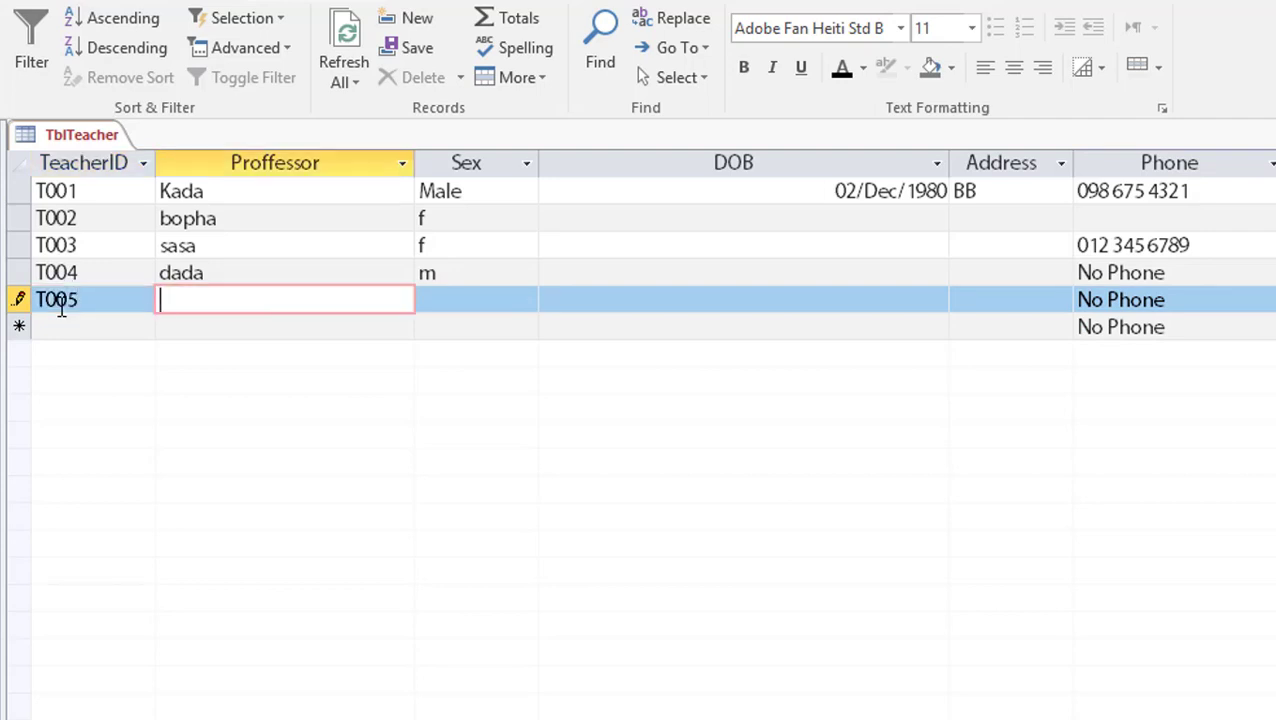
text(koko)
key(Tab)
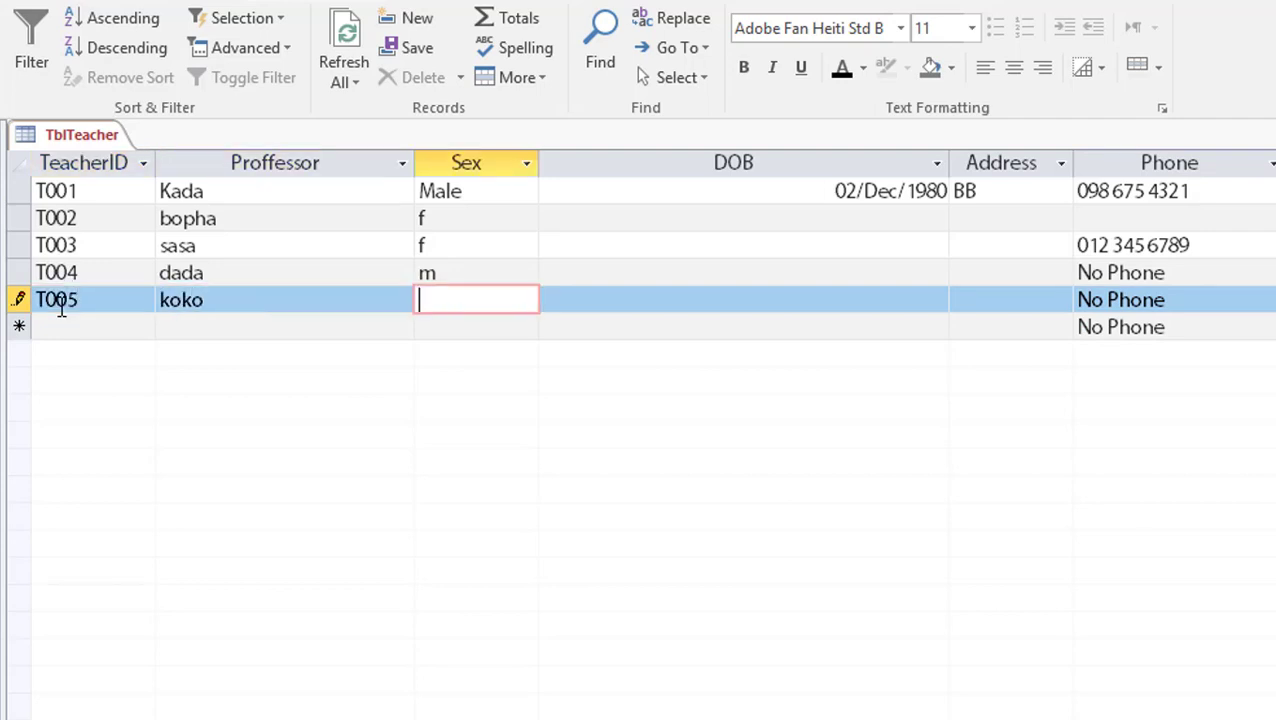
text(m)
key(Tab)
key(Tab)
key(Tab)
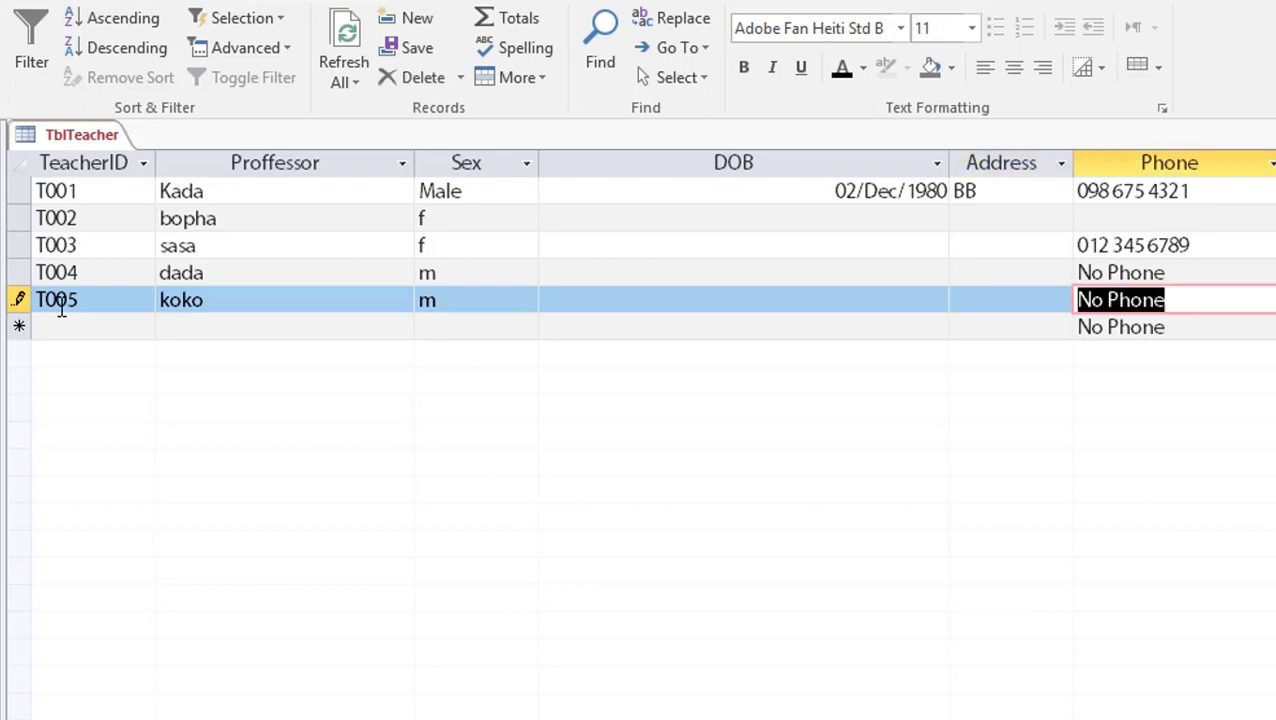
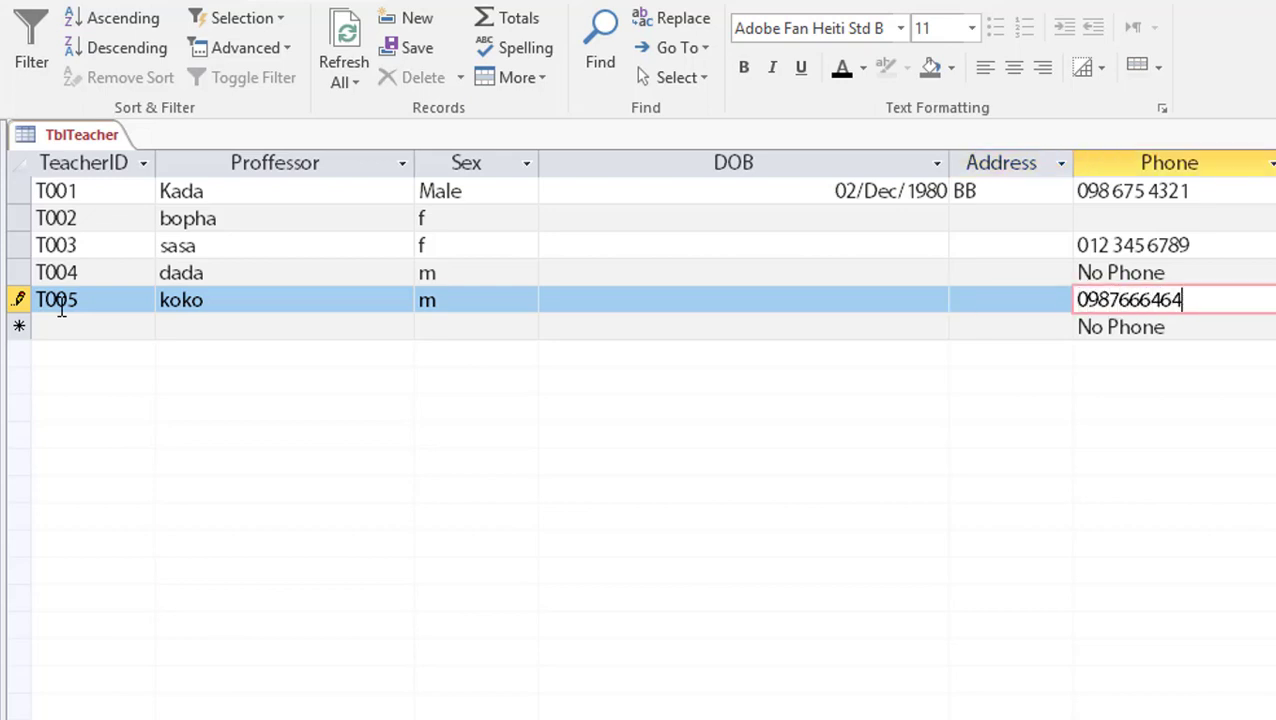
click(1210, 325)
drag(1196, 274, 1027, 262)
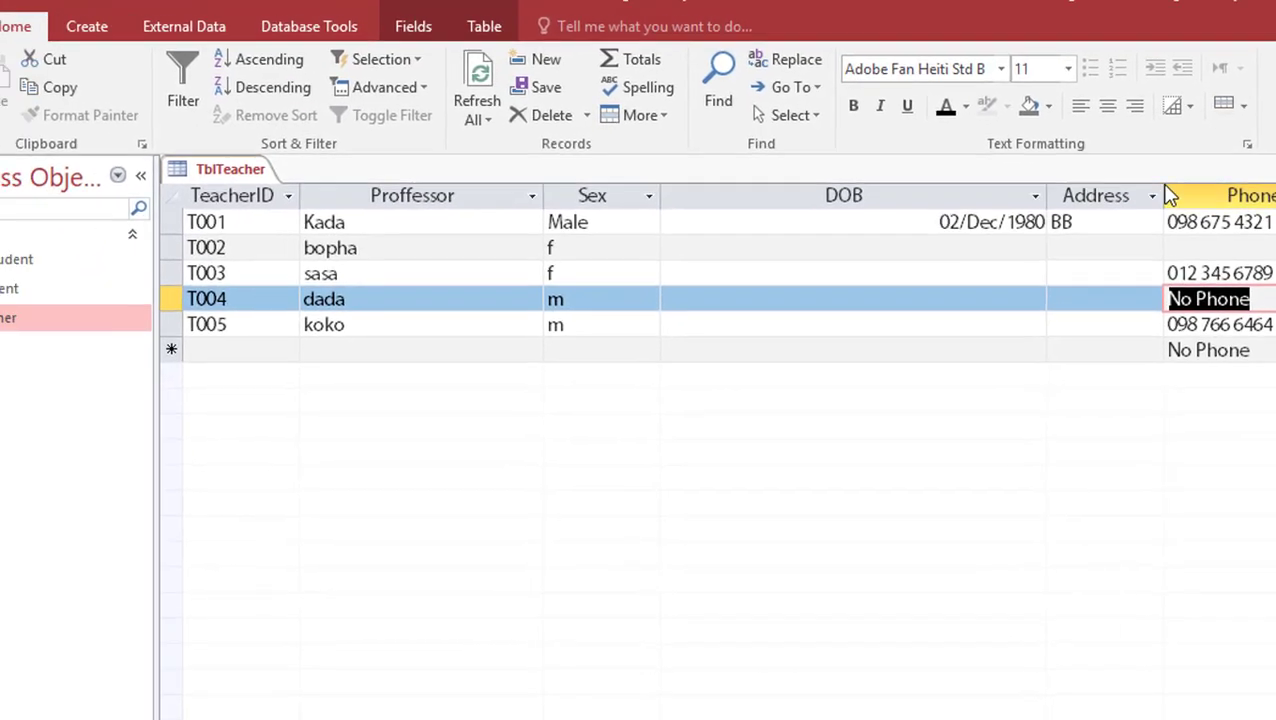
click(1106, 222)
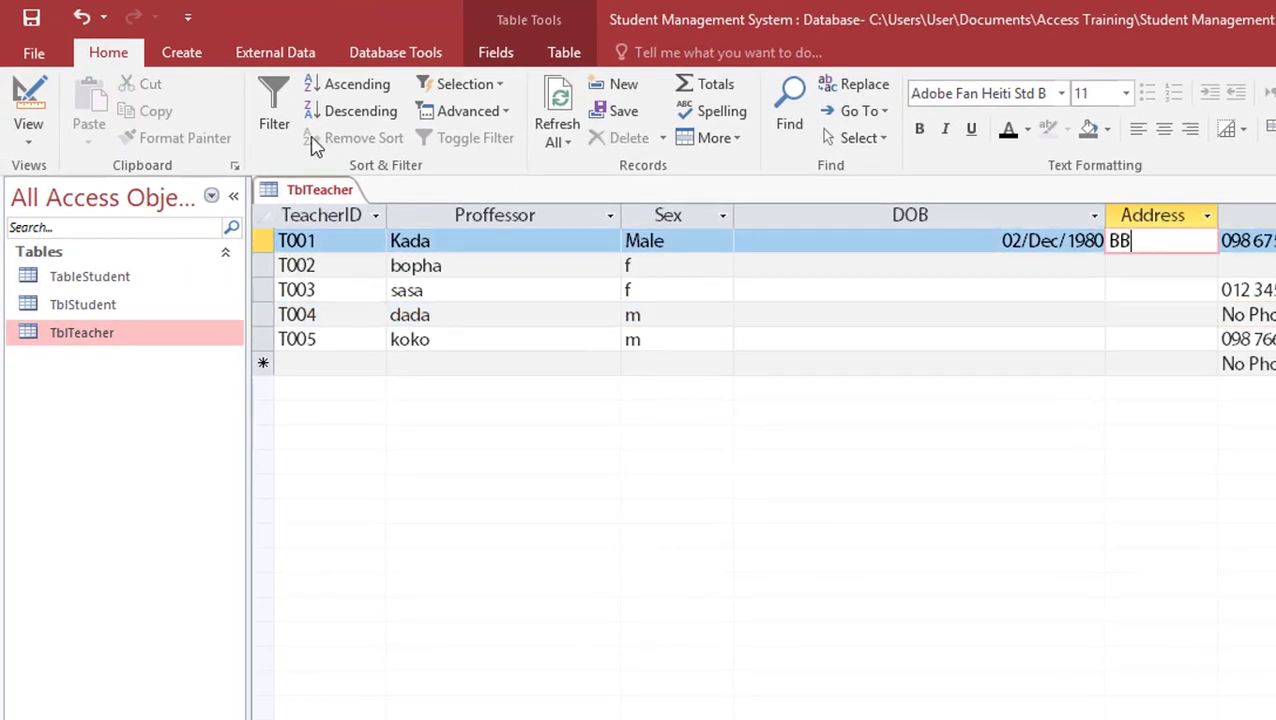
Enter "Battambang" as the Address field's Default Value, save, and check the new-record row
click(24, 98)
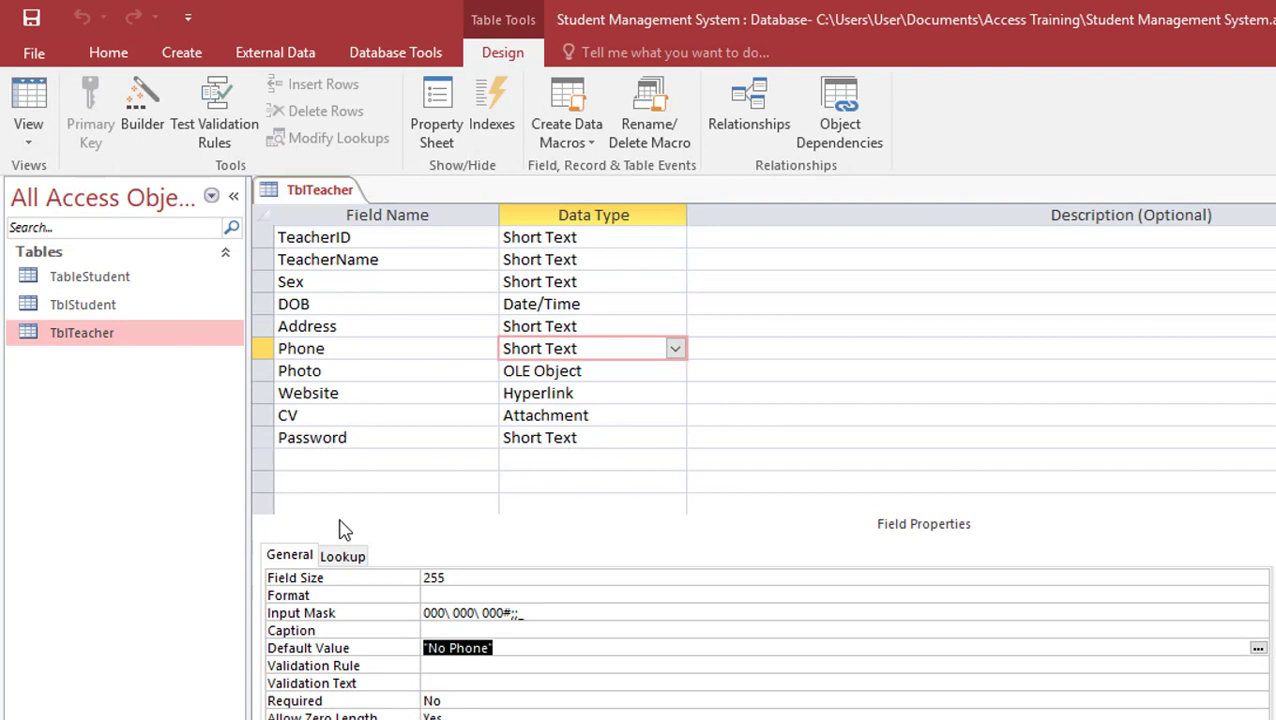
click(351, 326)
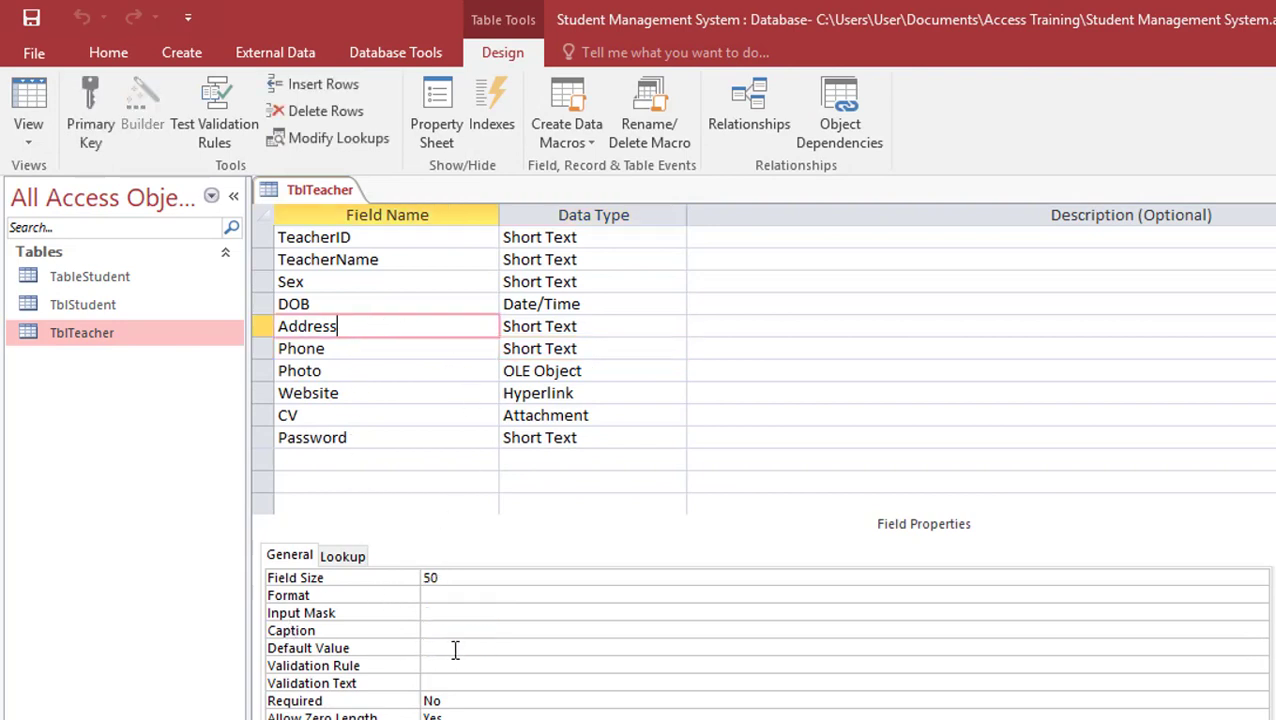
click(456, 648)
text("")
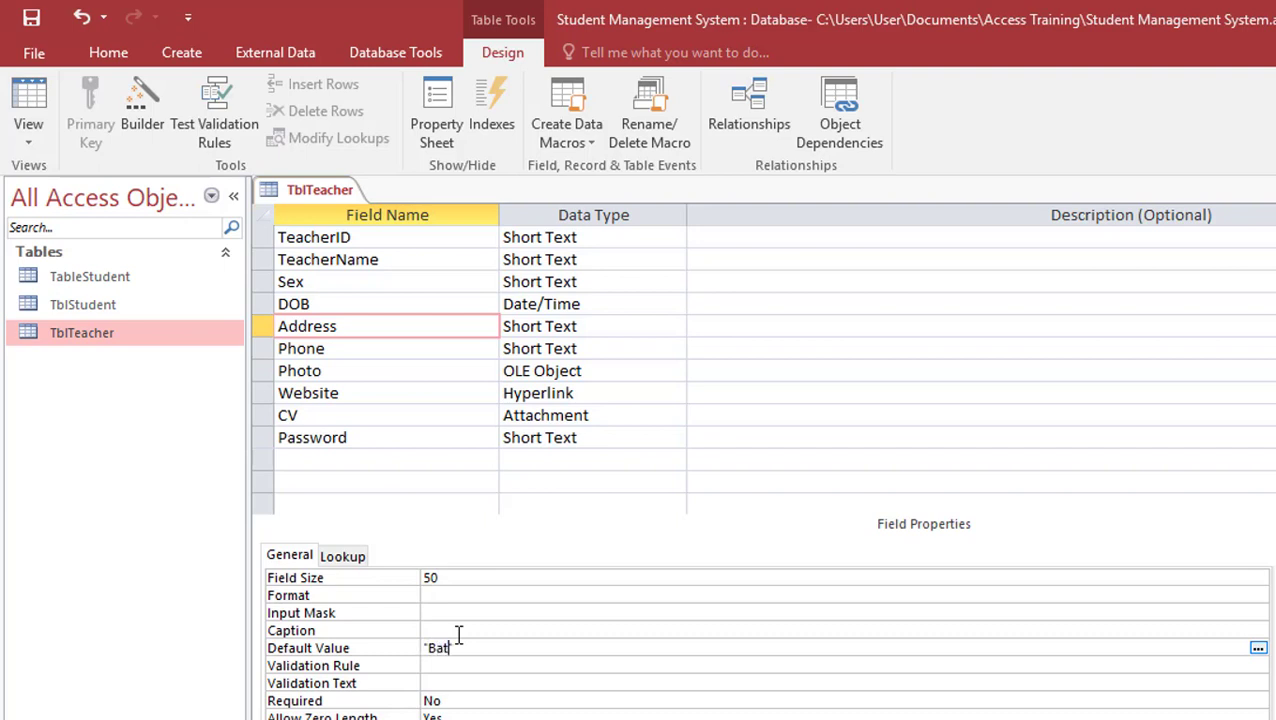
text(Battambang)
click(36, 44)
click(45, 104)
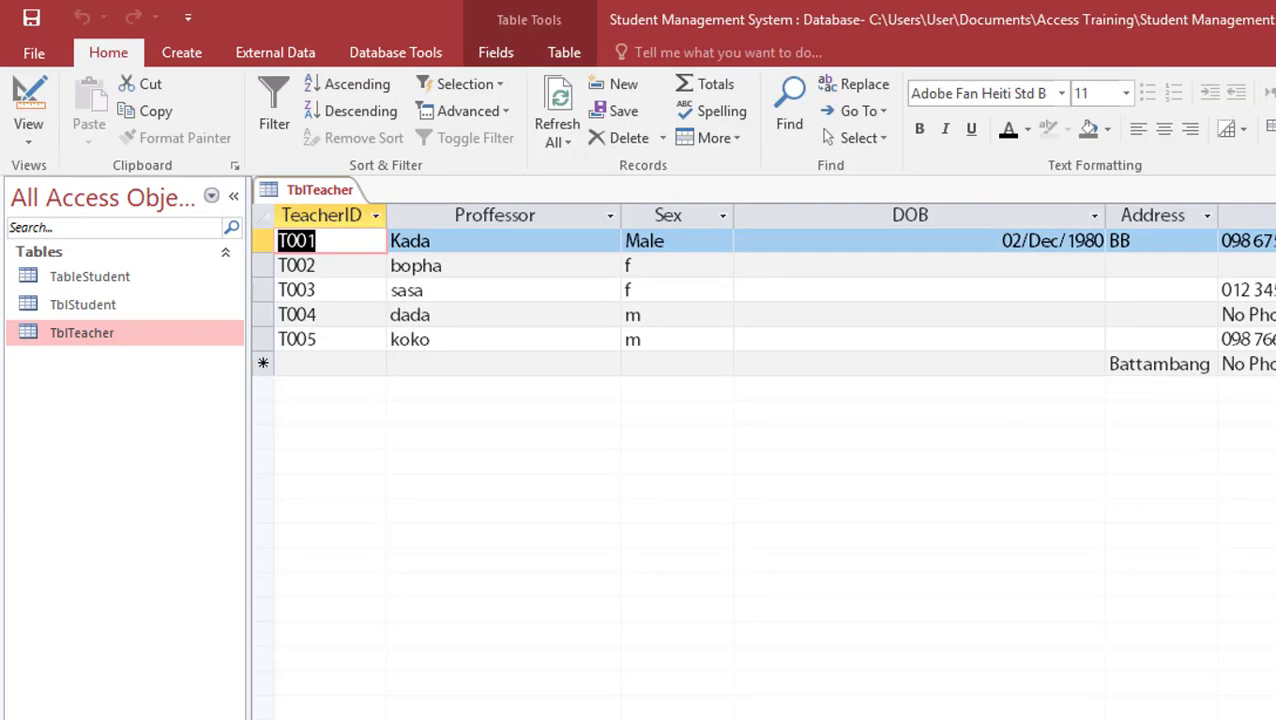